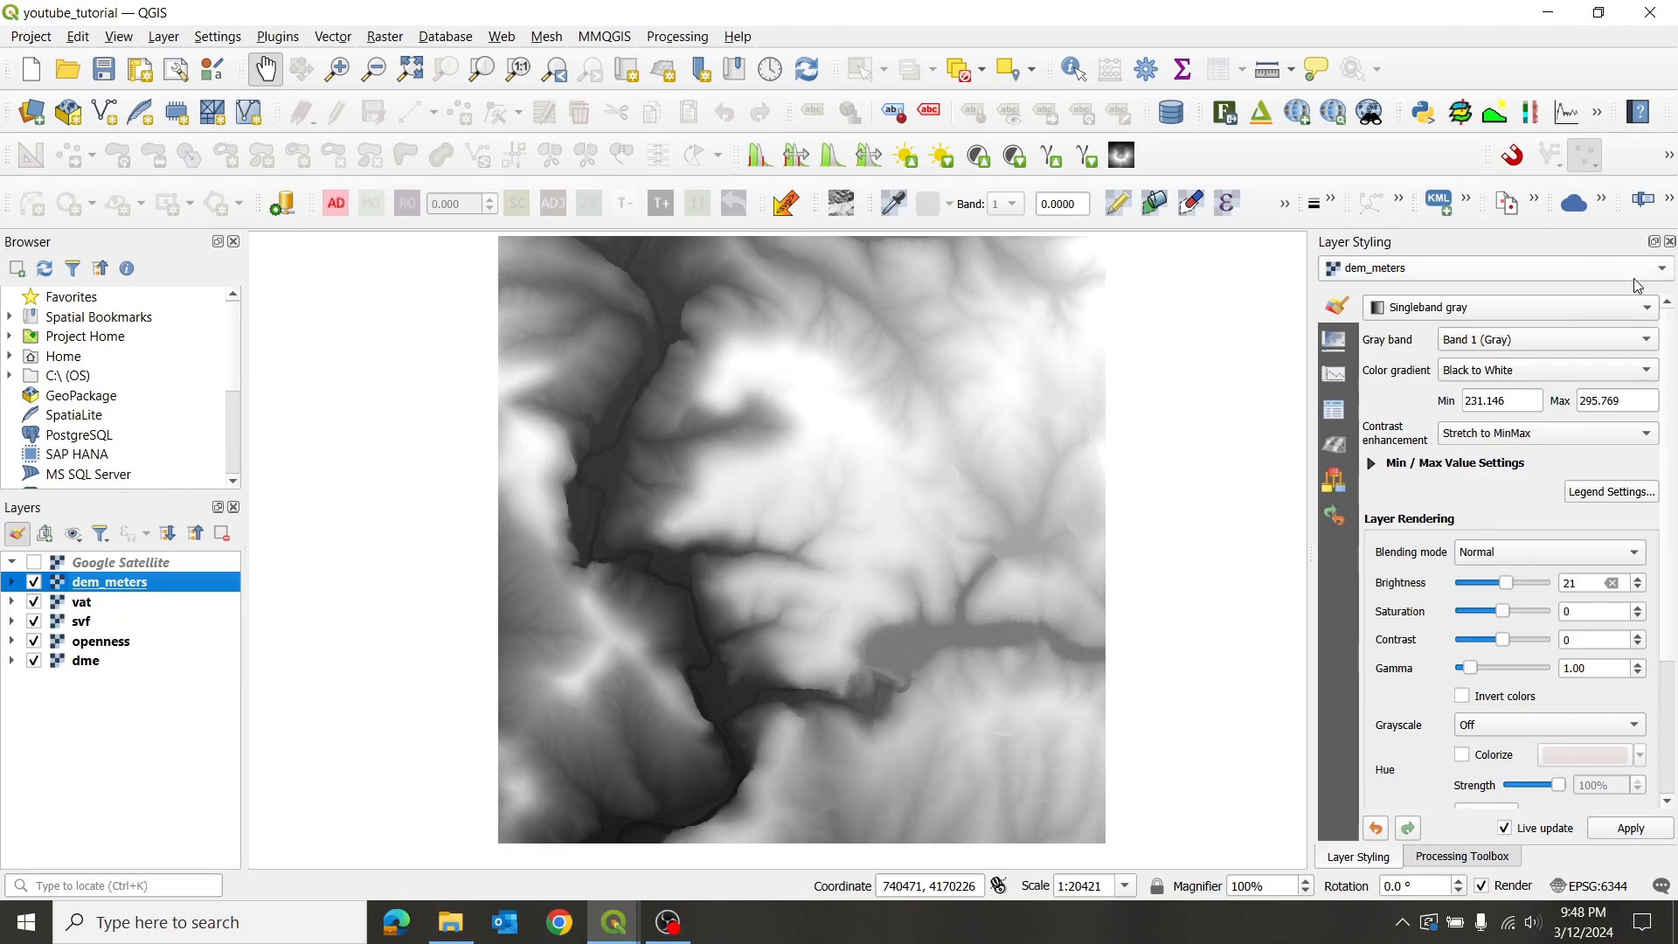
# - Switch the dem_meters renderer from Singleband gray to Hillshade
pyautogui.click(1644, 308)
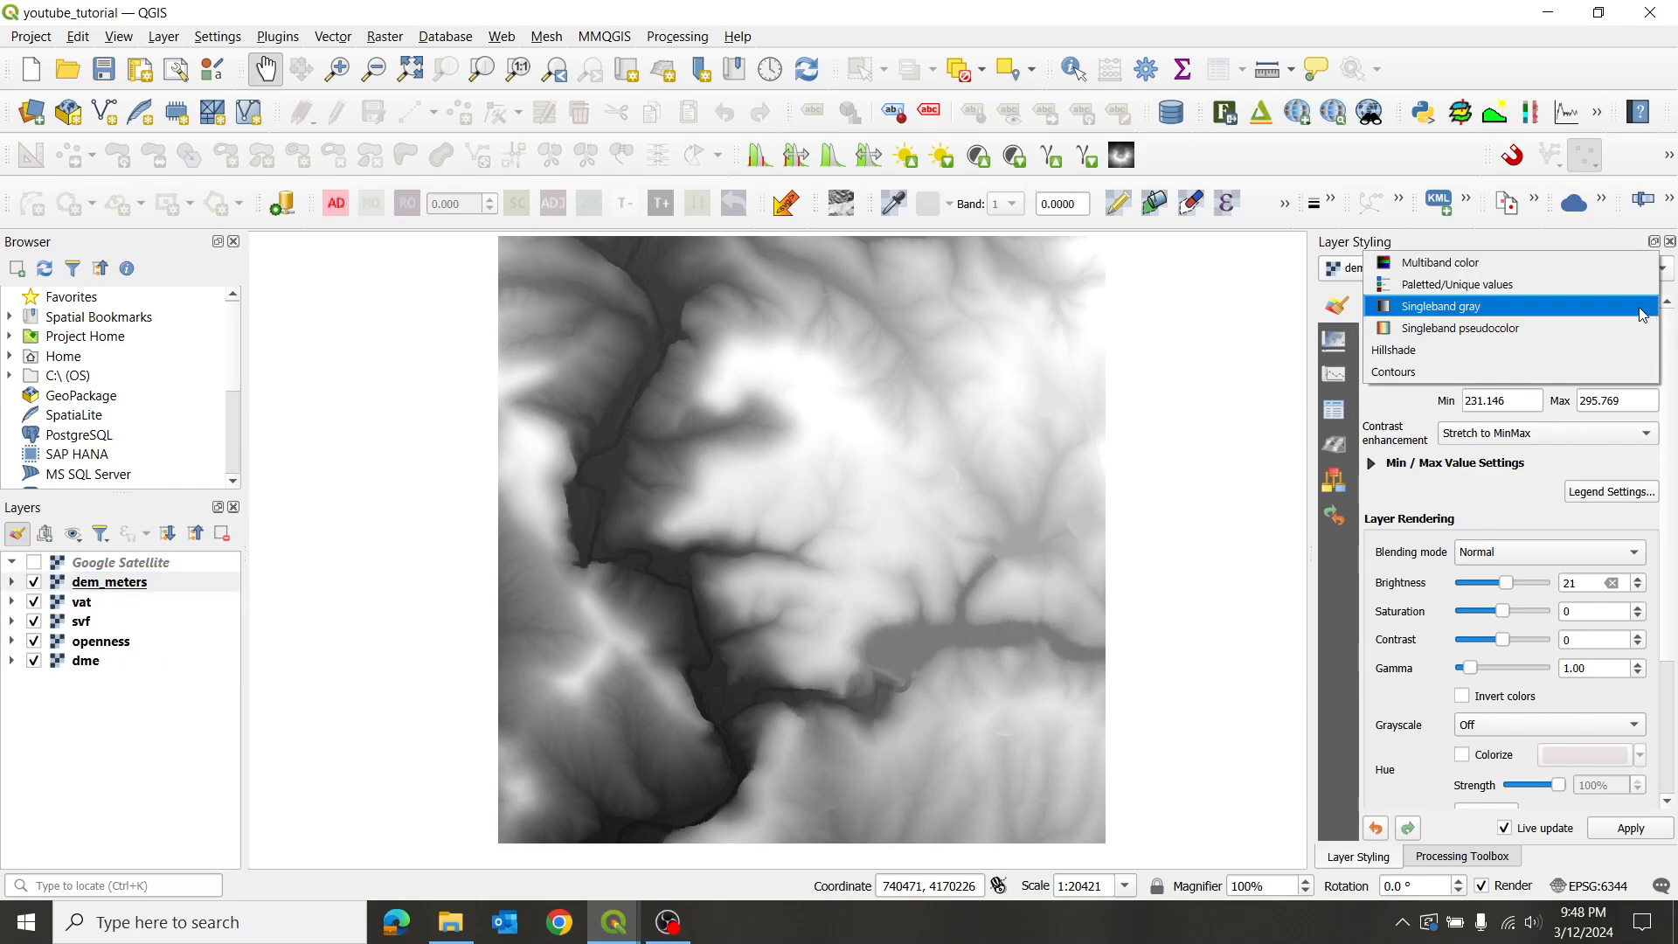
pyautogui.click(1498, 351)
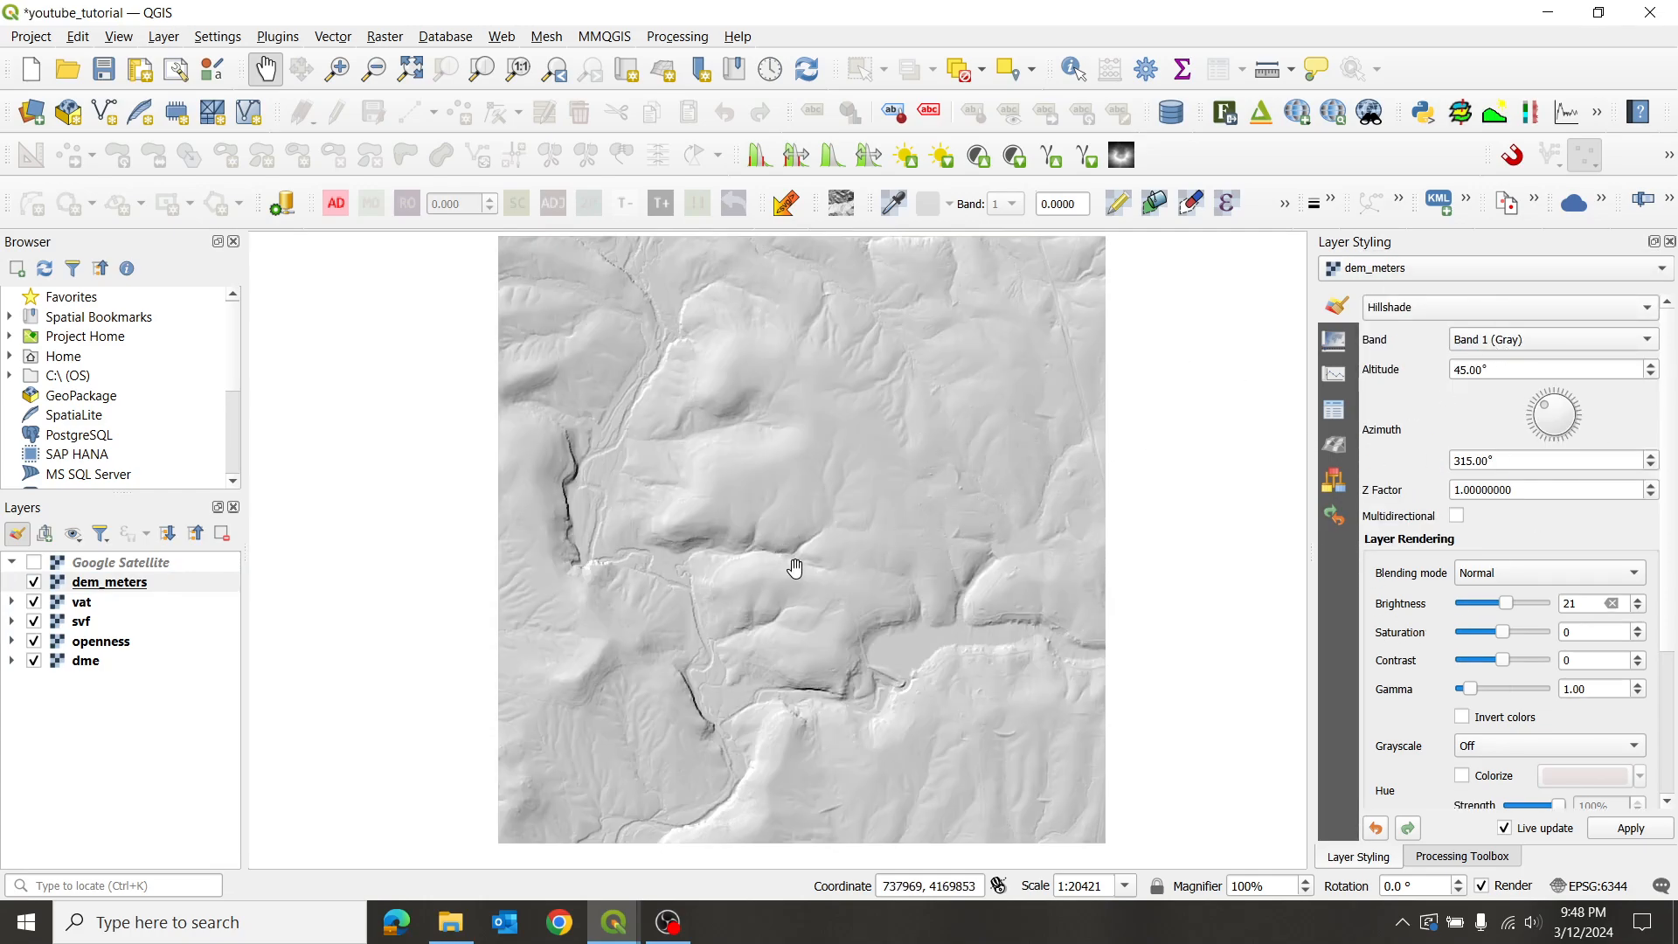
pyautogui.scroll(2, 711, 588)
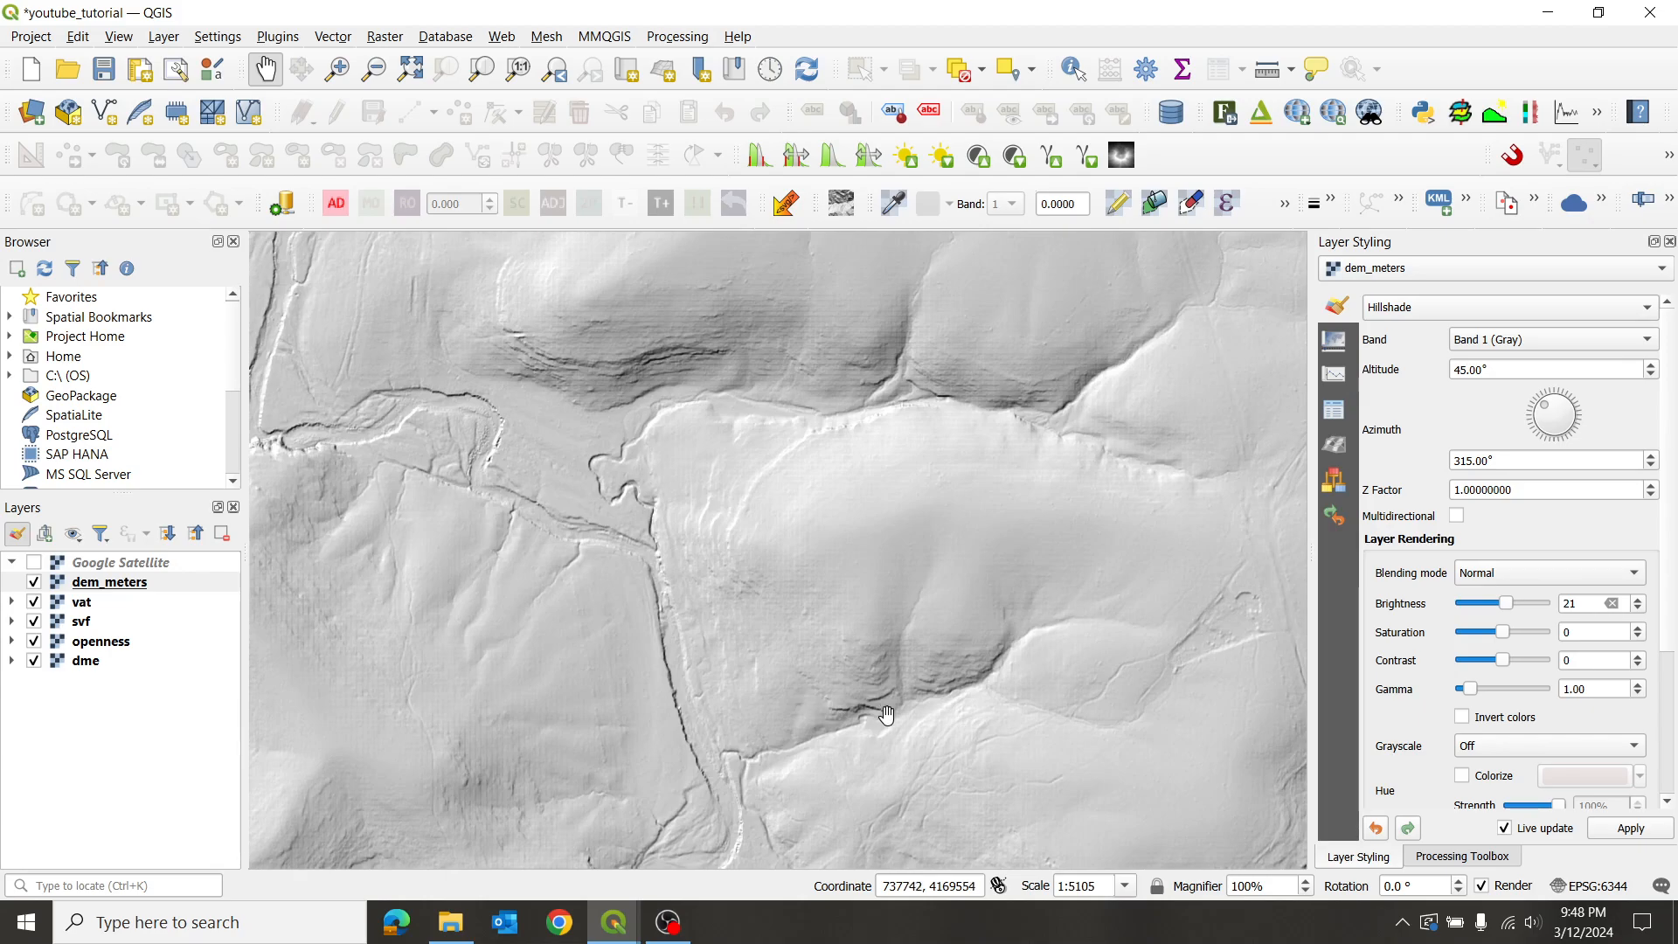
# - Zoom and pan across the hillshaded terrain to inspect it
pyautogui.moveTo(773, 701); pyautogui.dragTo(811, 491)
pyautogui.moveTo(837, 673); pyautogui.dragTo(735, 486)
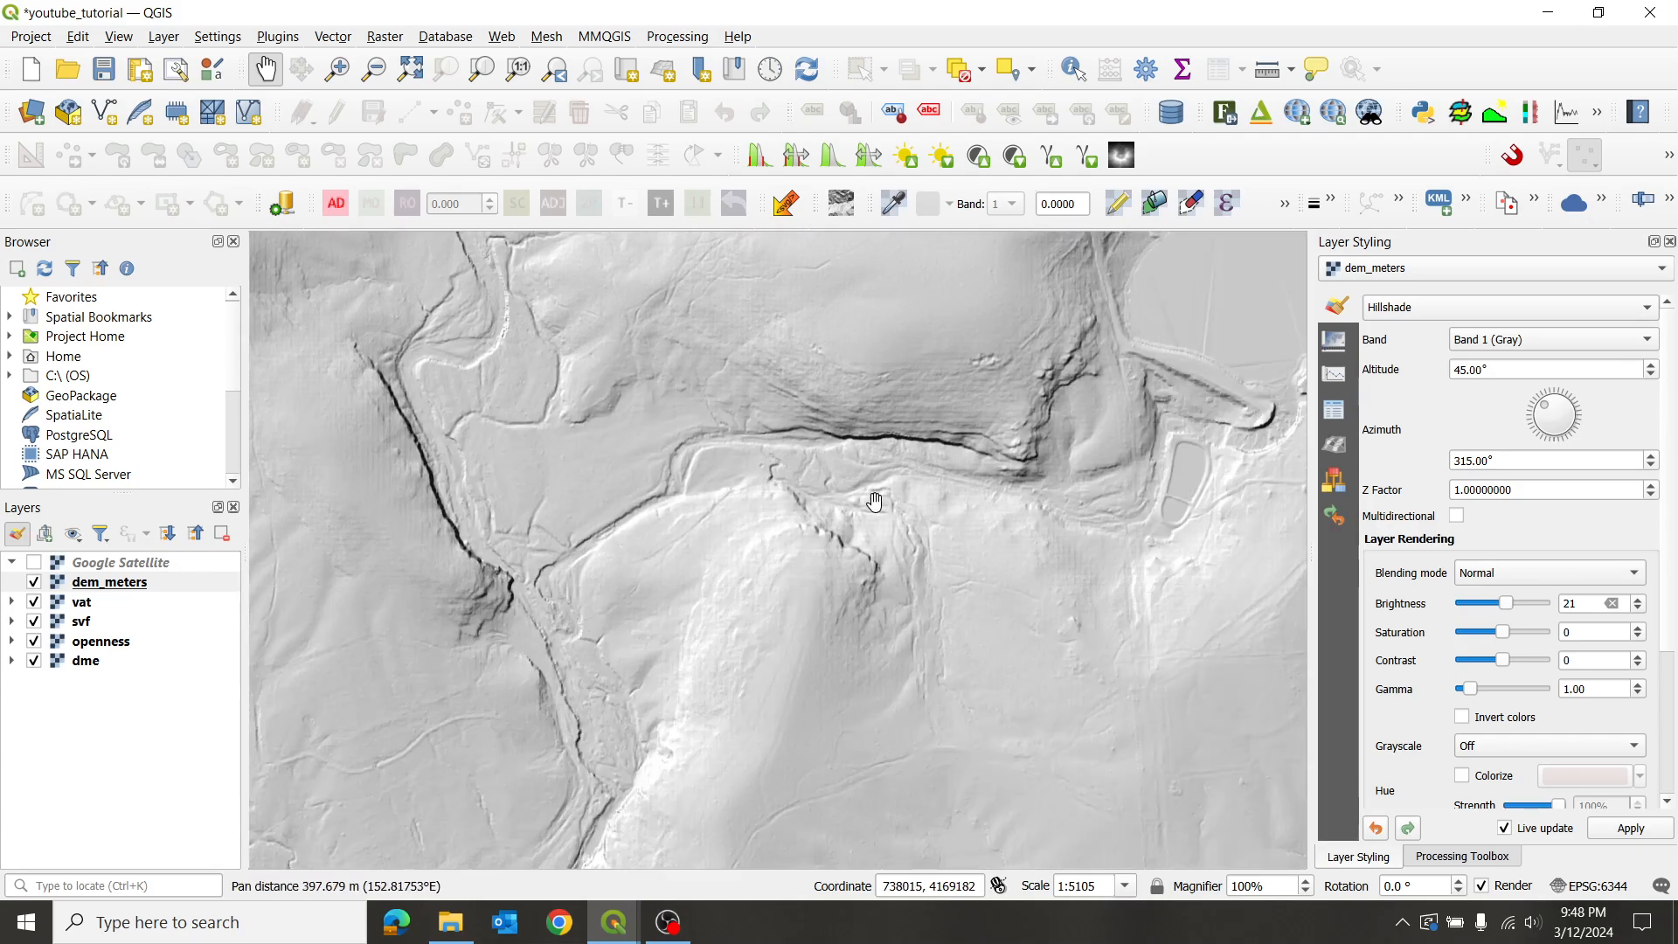
pyautogui.scroll(1, 961, 419)
pyautogui.scroll(1, 791, 406)
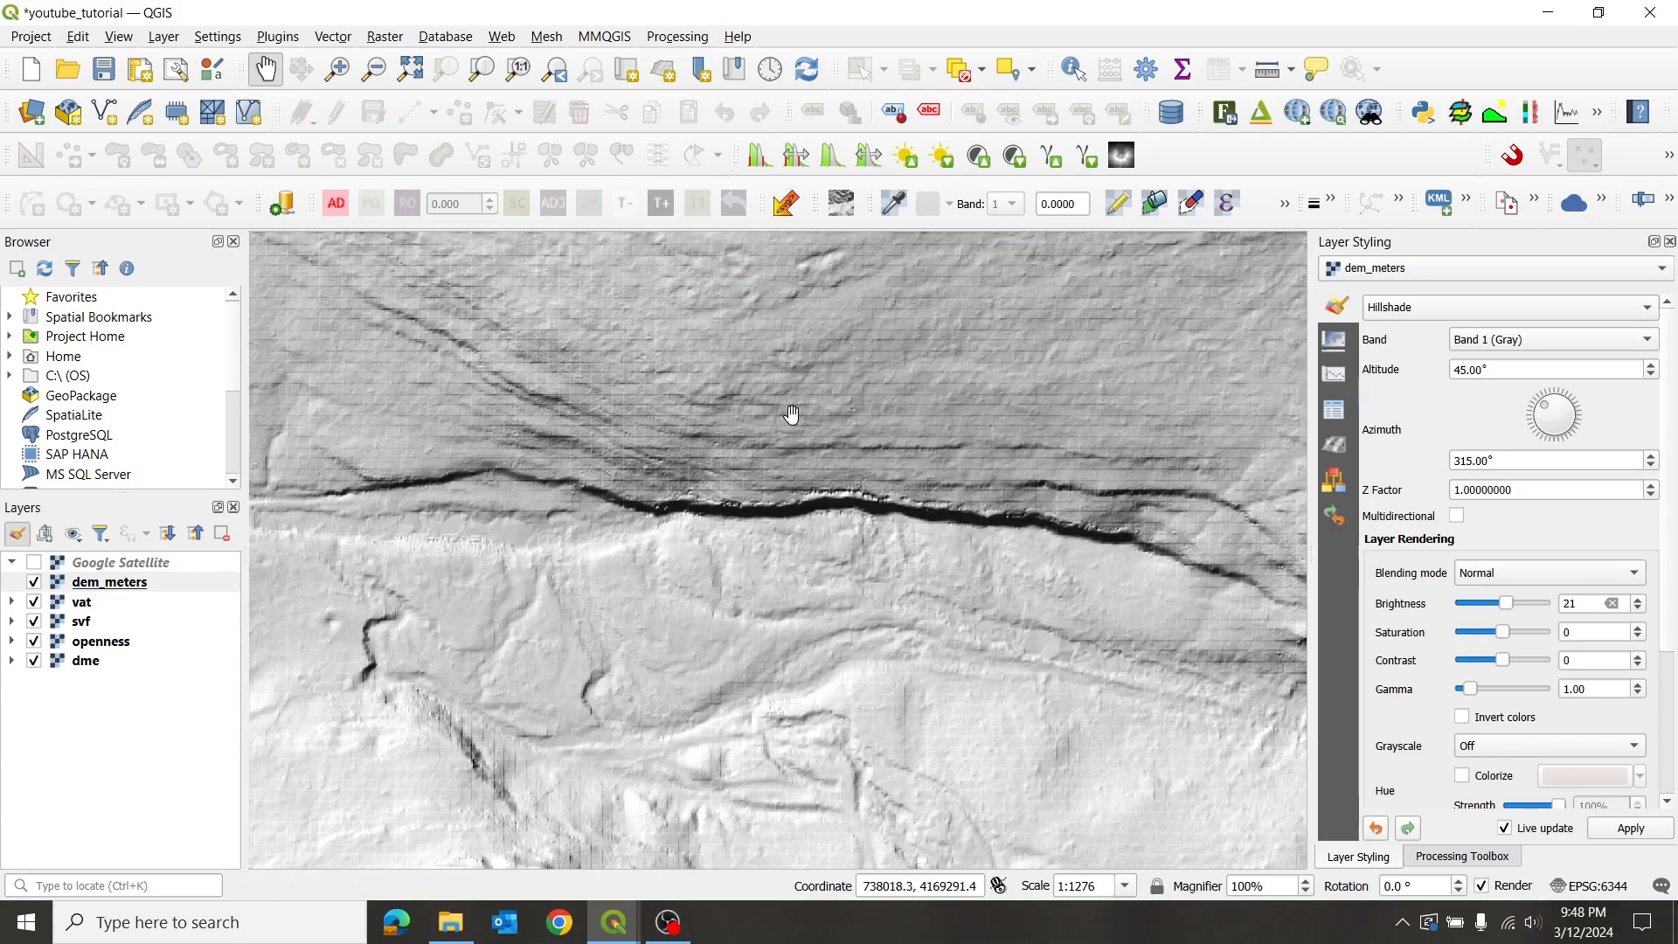
pyautogui.scroll(-1, 791, 365)
pyautogui.moveTo(509, 486); pyautogui.dragTo(782, 512)
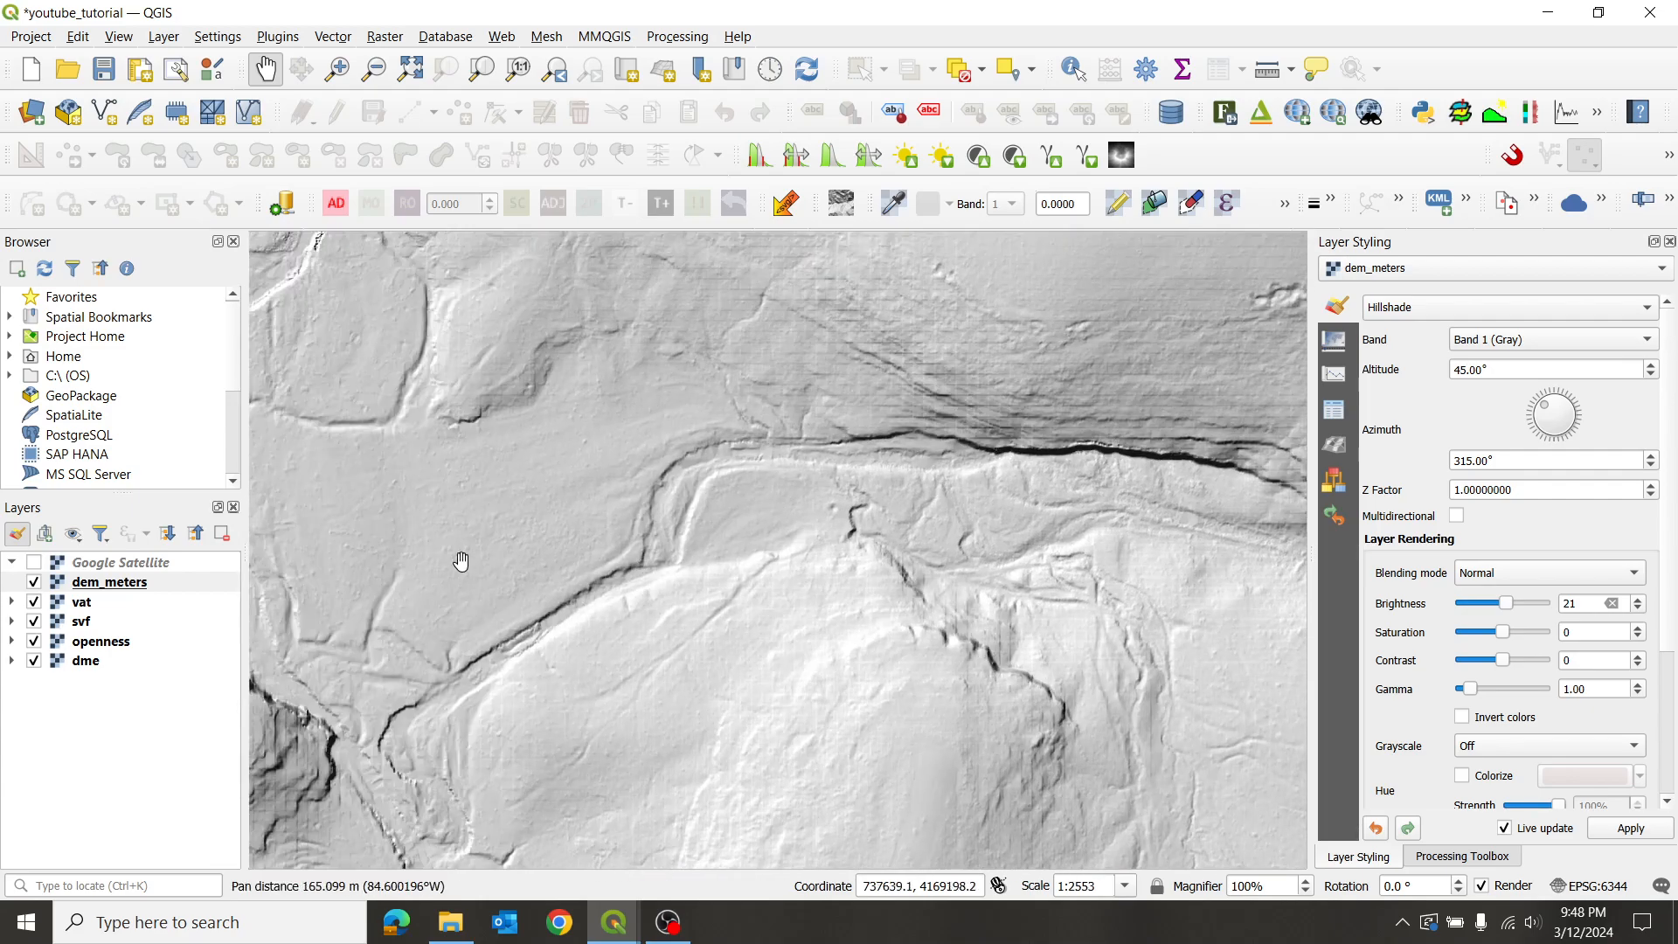
pyautogui.scroll(1, 667, 607)
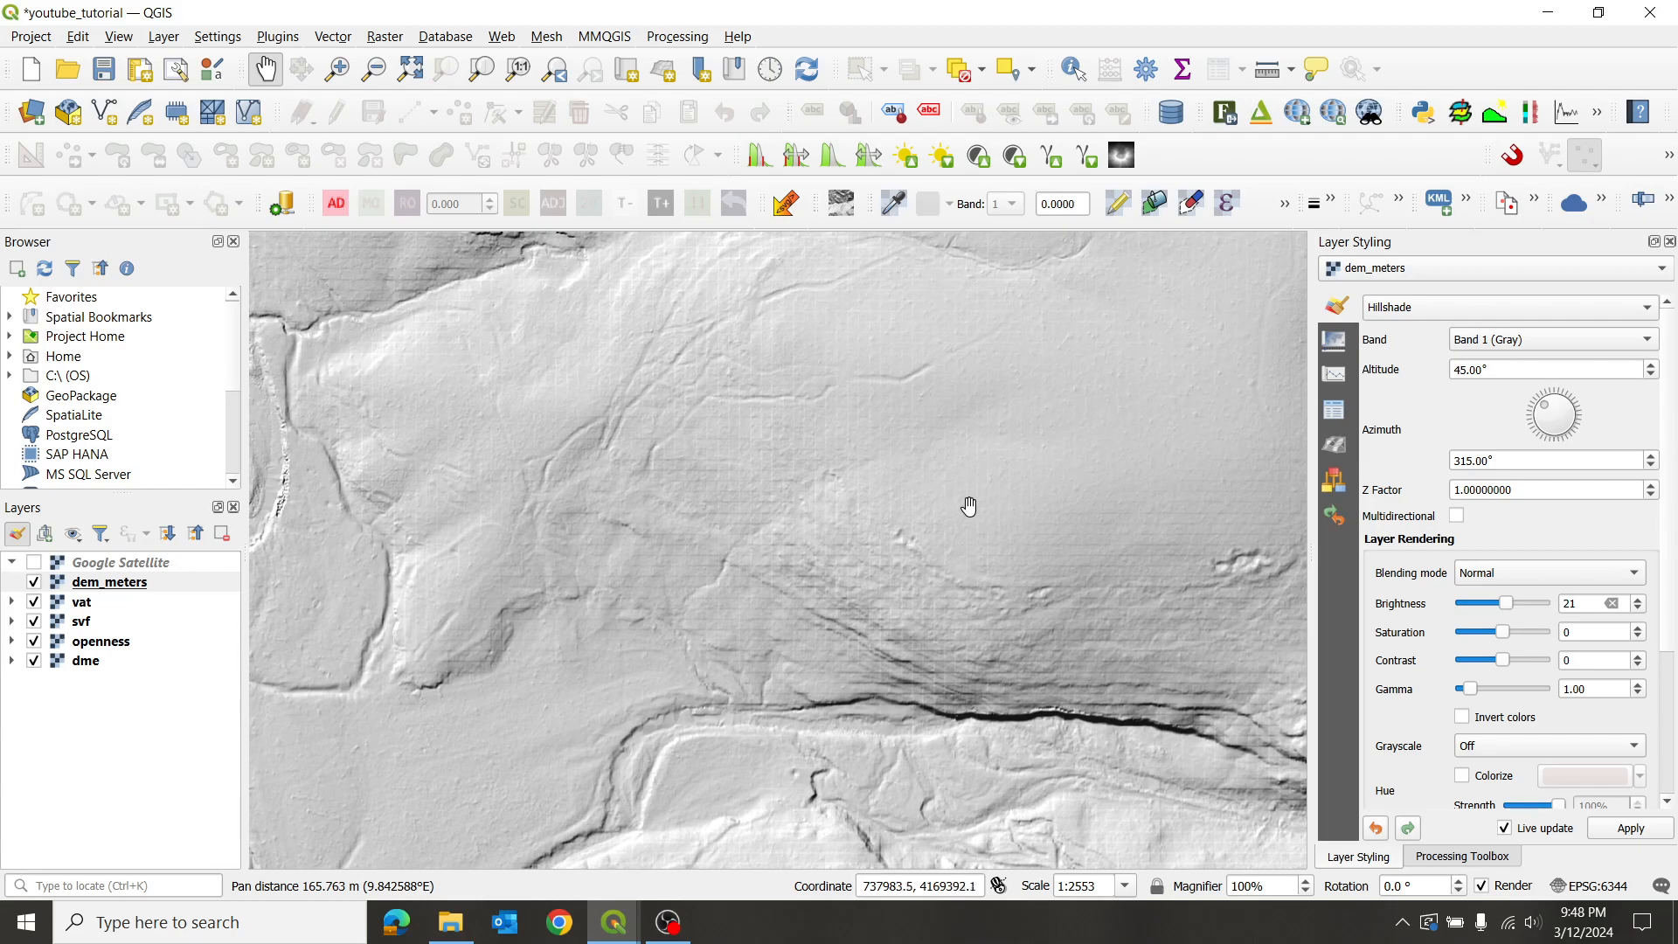
pyautogui.scroll(1, 909, 510)
pyautogui.scroll(3, 820, 510)
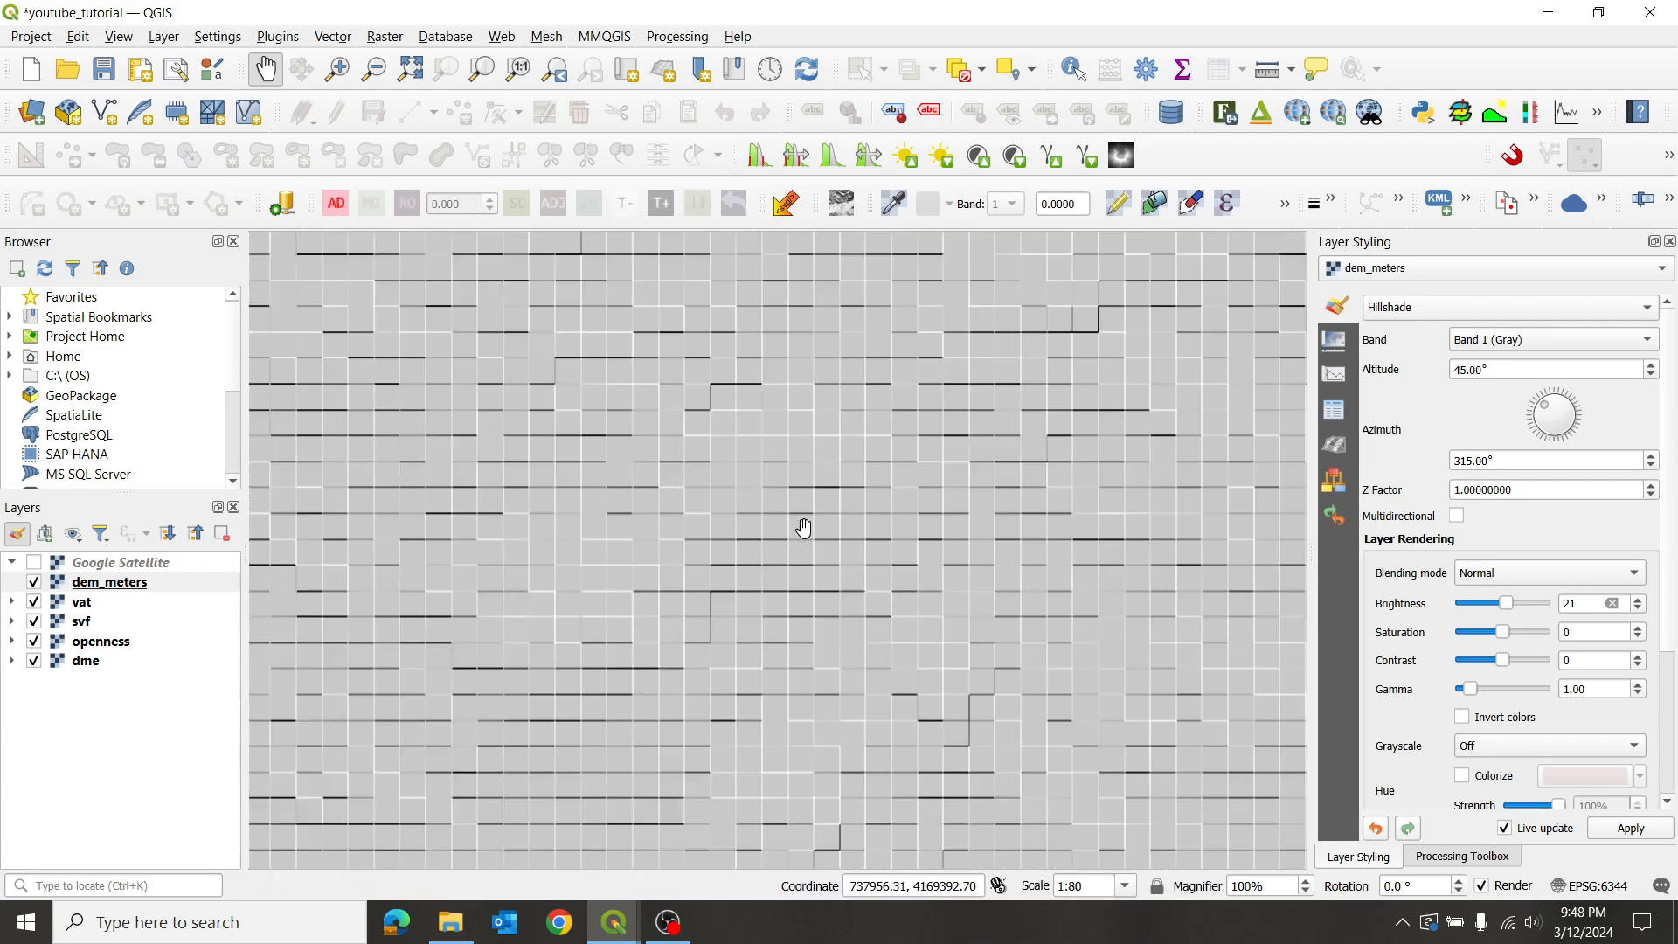
pyautogui.scroll(1, 723, 460)
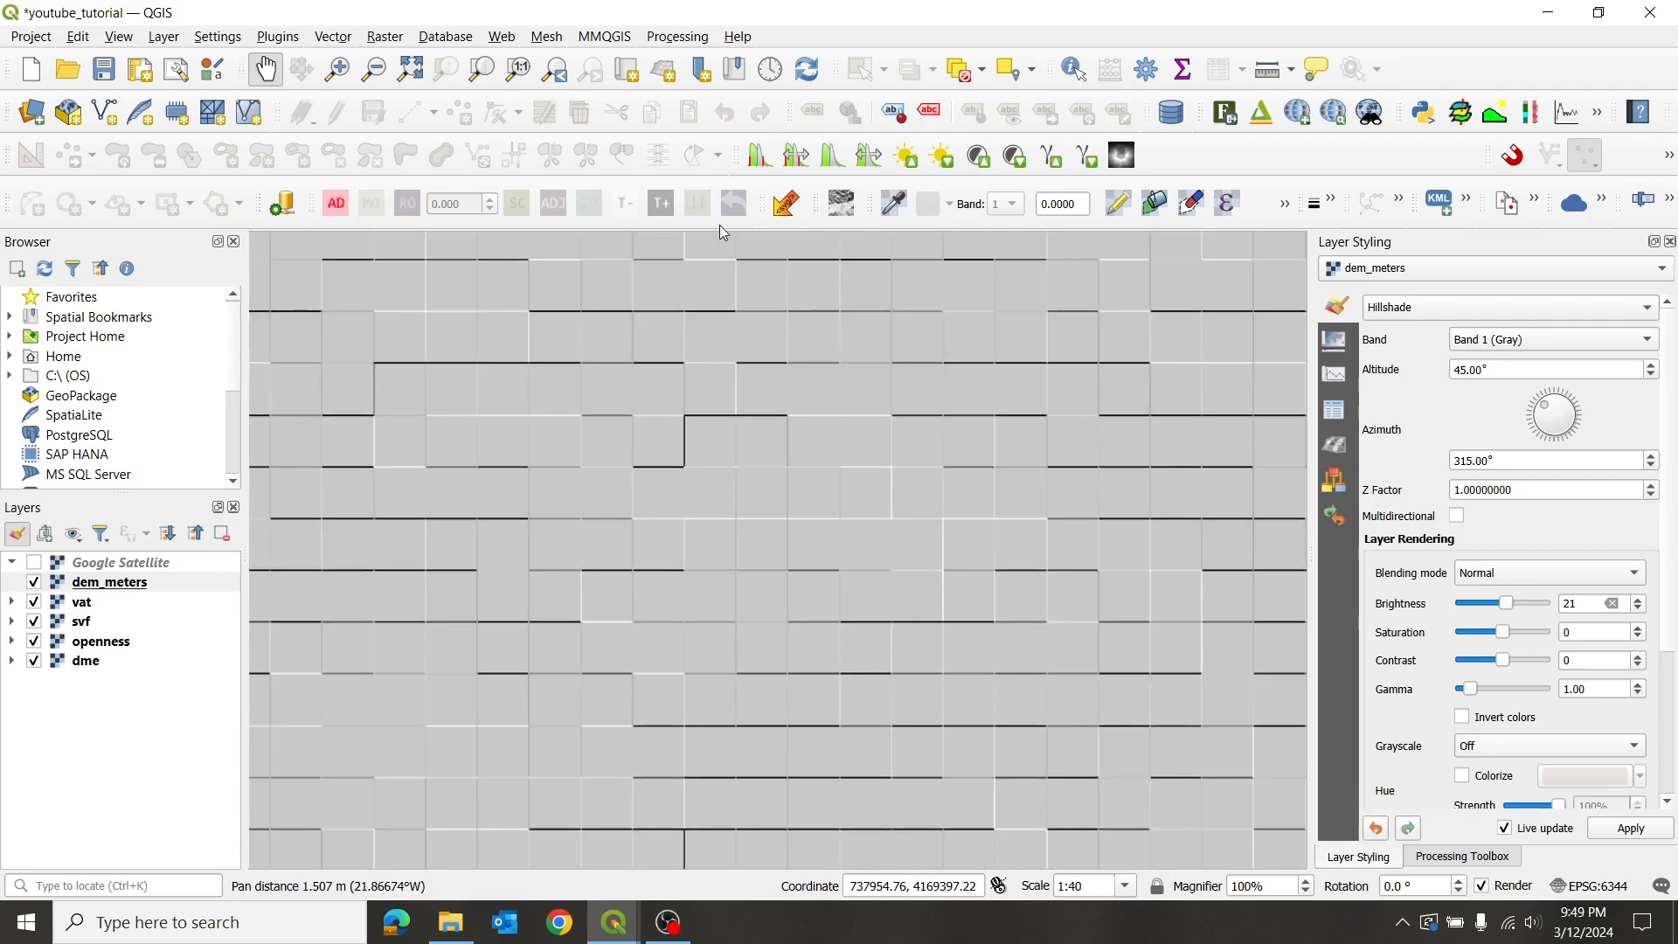
# - Measure across one dem_meters raster cell with Measure Line, reading 0.501 m, then close the window
pyautogui.click(1274, 70)
pyautogui.moveTo(562, 644); pyautogui.dragTo(1346, 161)
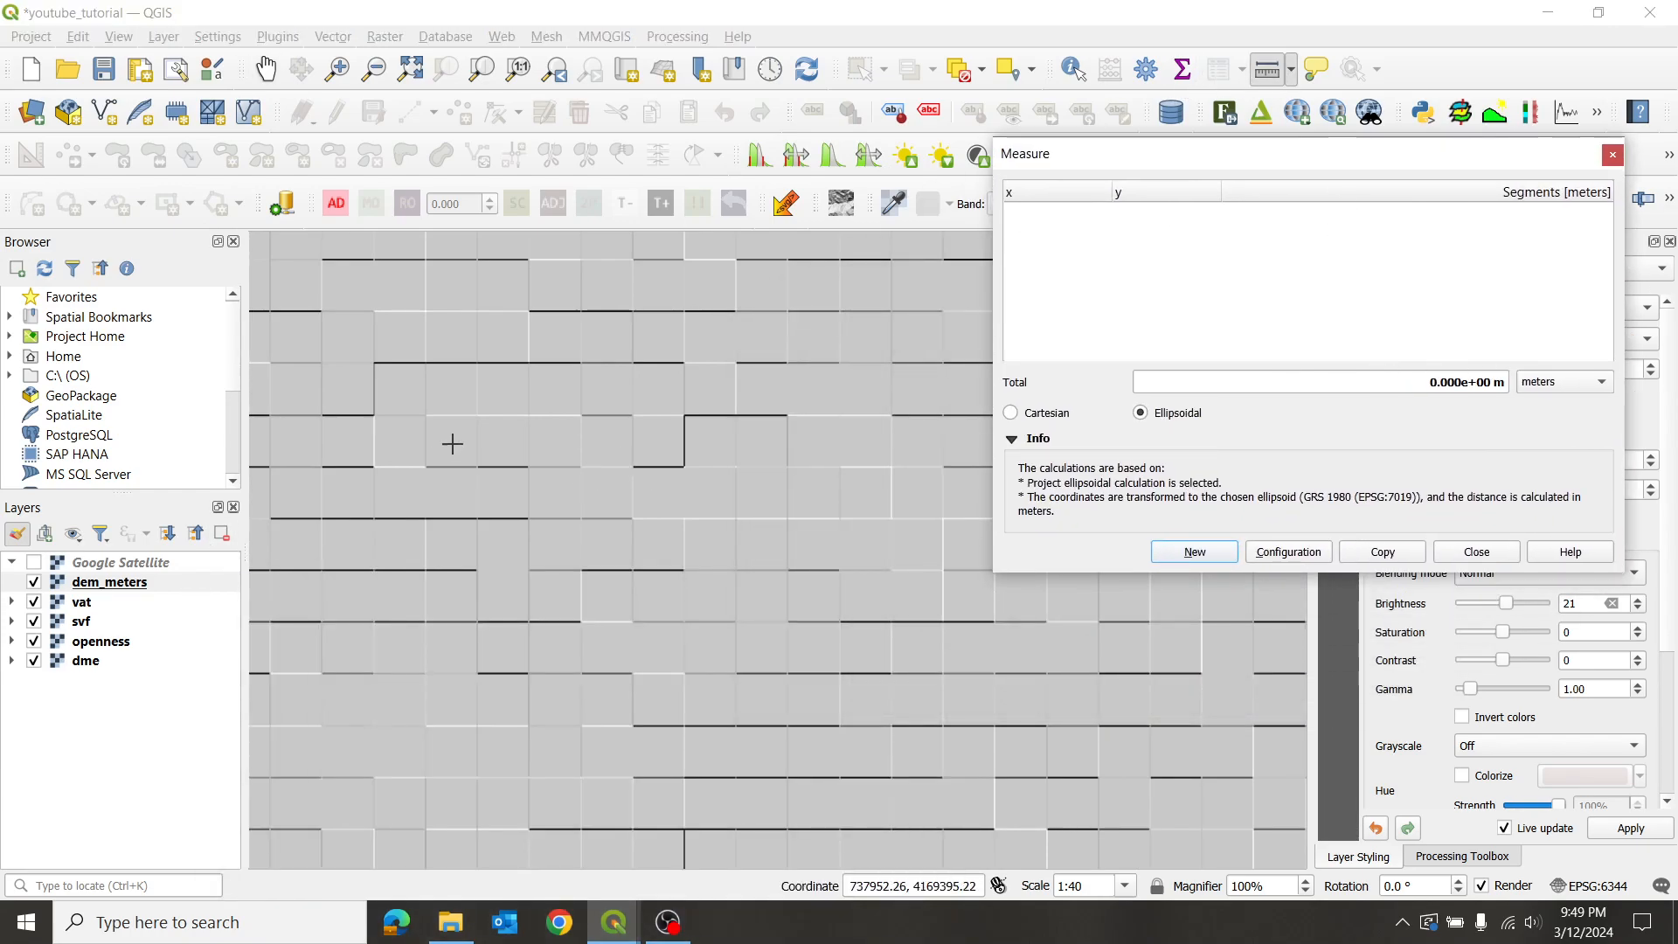
pyautogui.scroll(2, 531, 432)
pyautogui.click(555, 379)
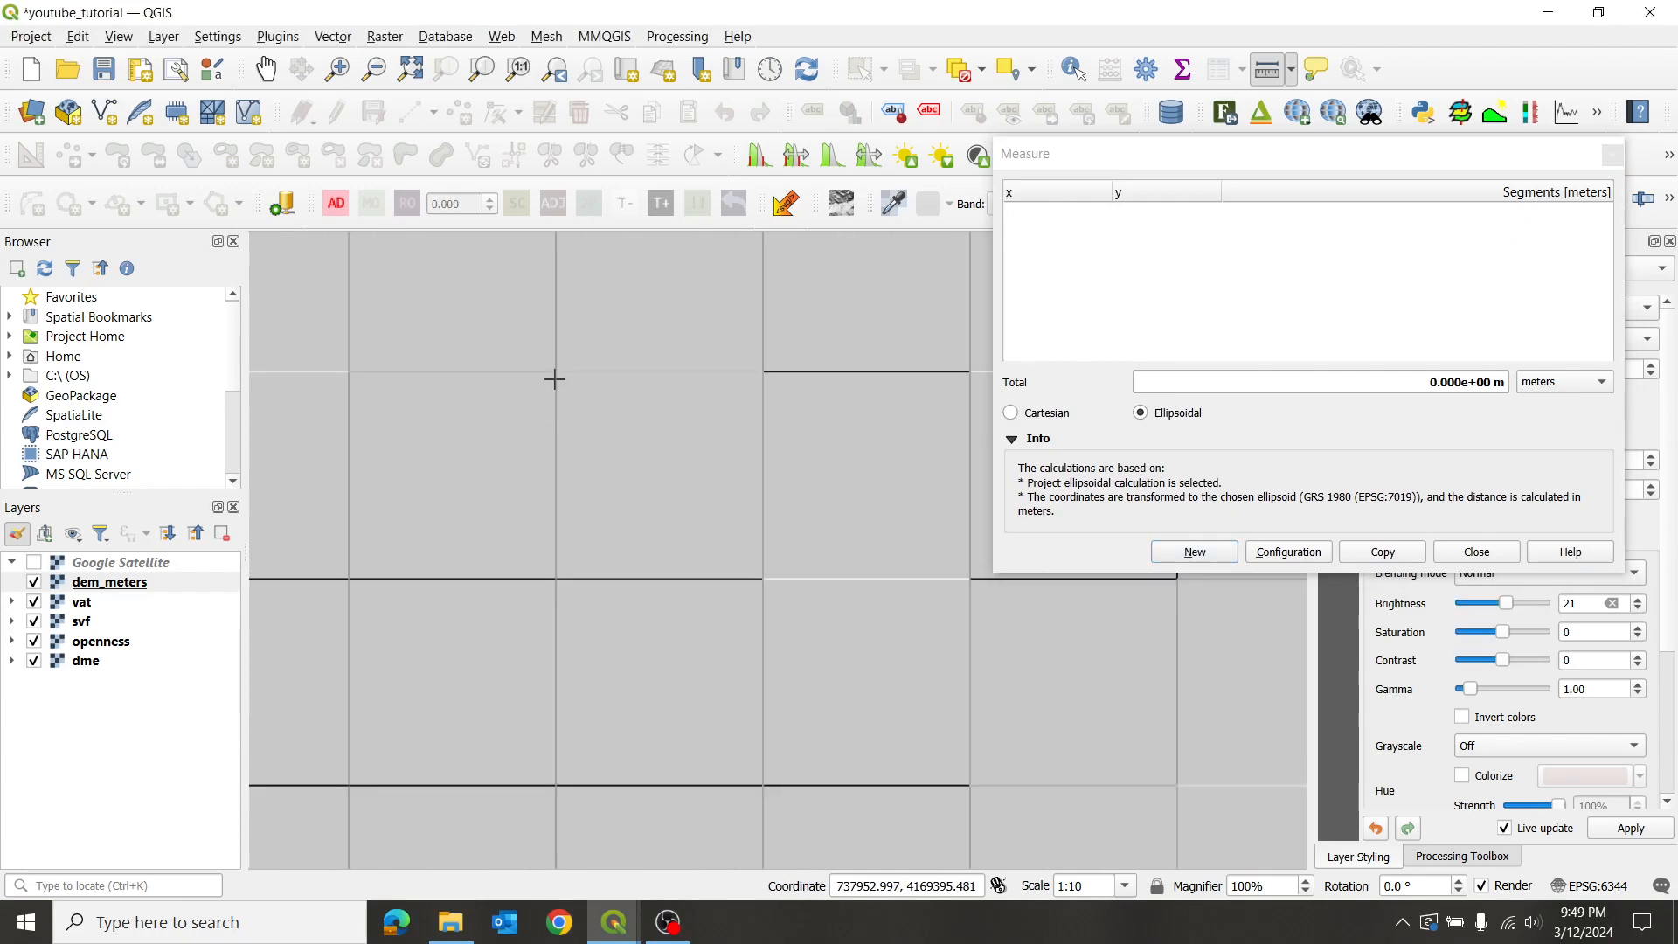
pyautogui.click(762, 379)
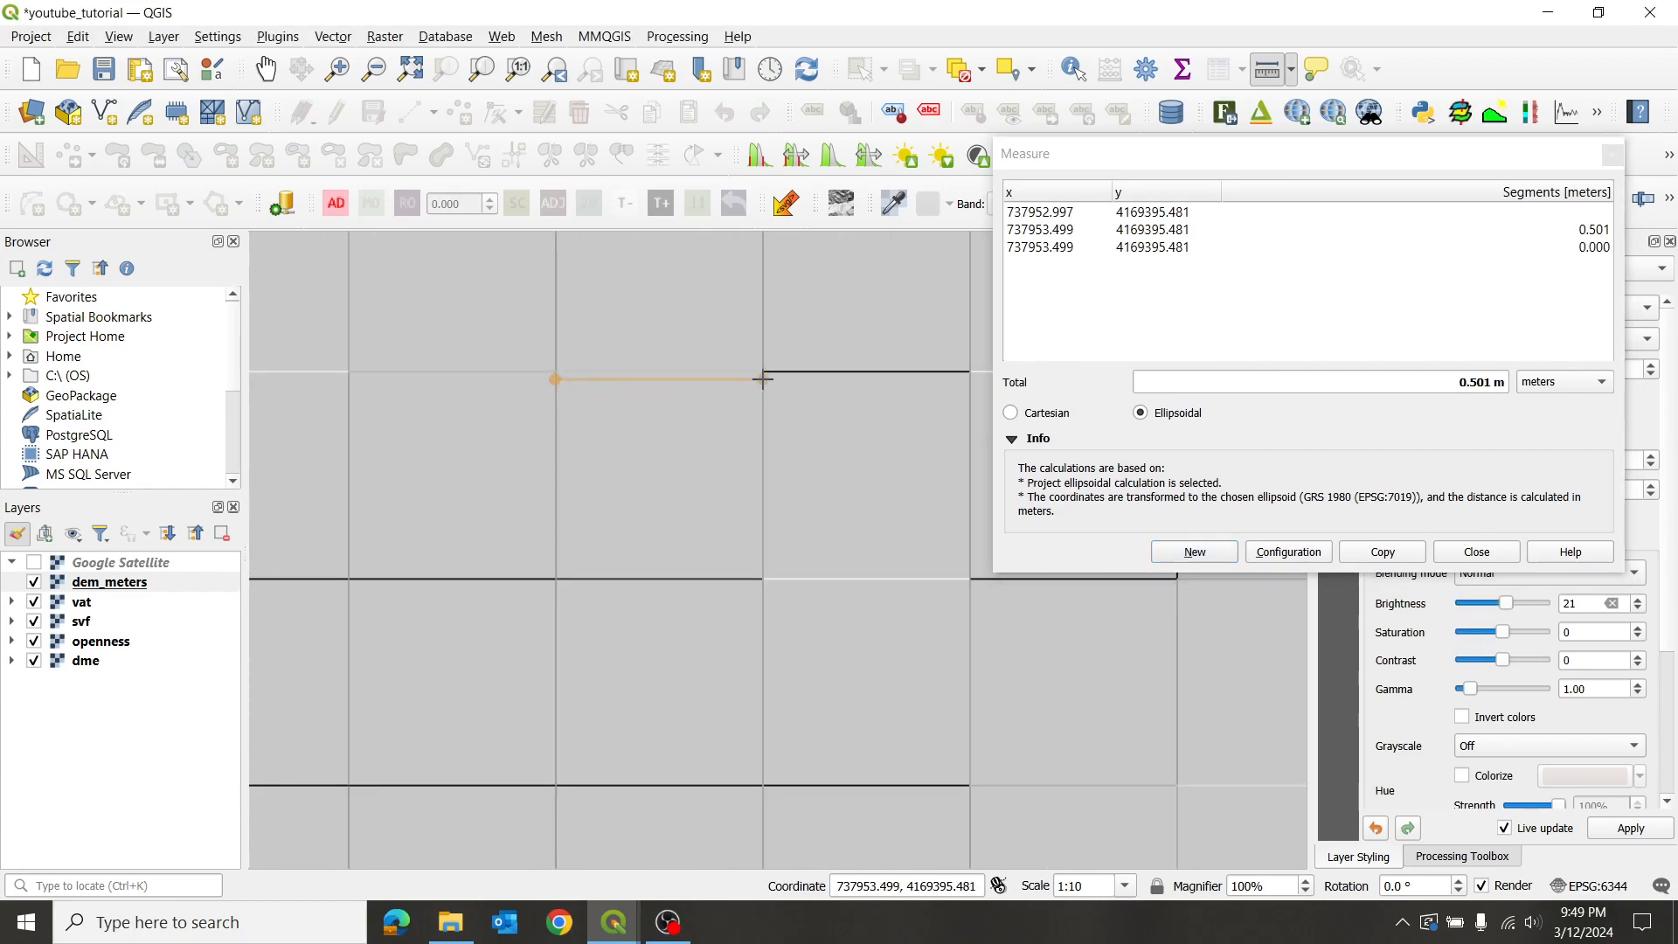
pyautogui.rightClick(744, 475)
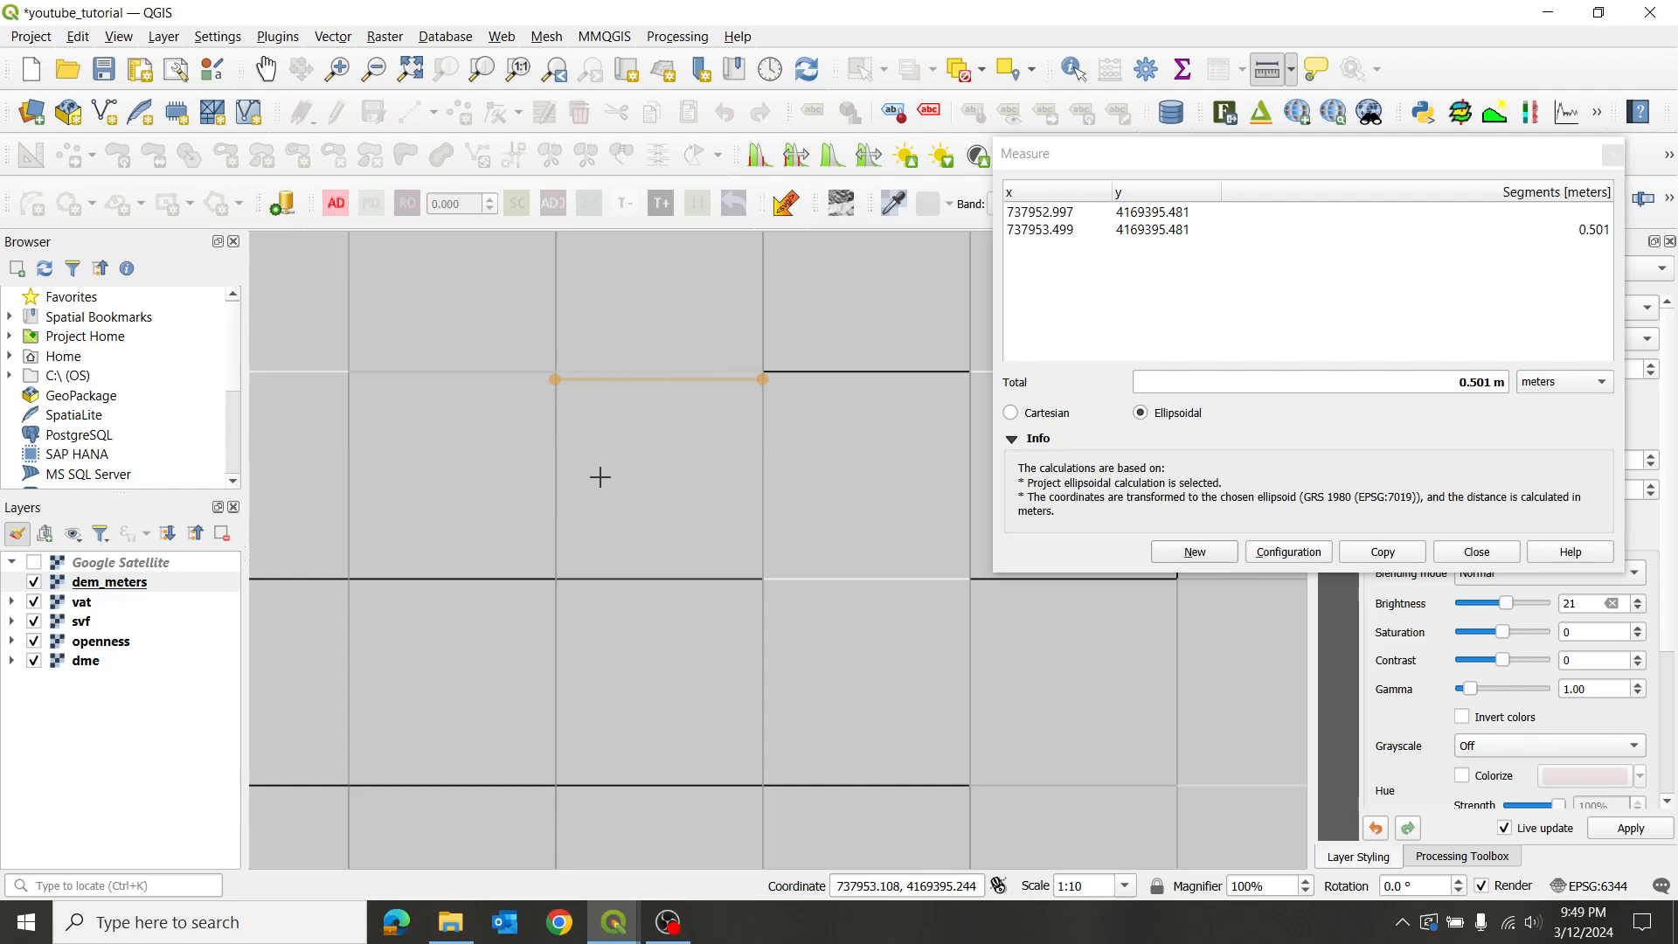
pyautogui.scroll(-1, 751, 374)
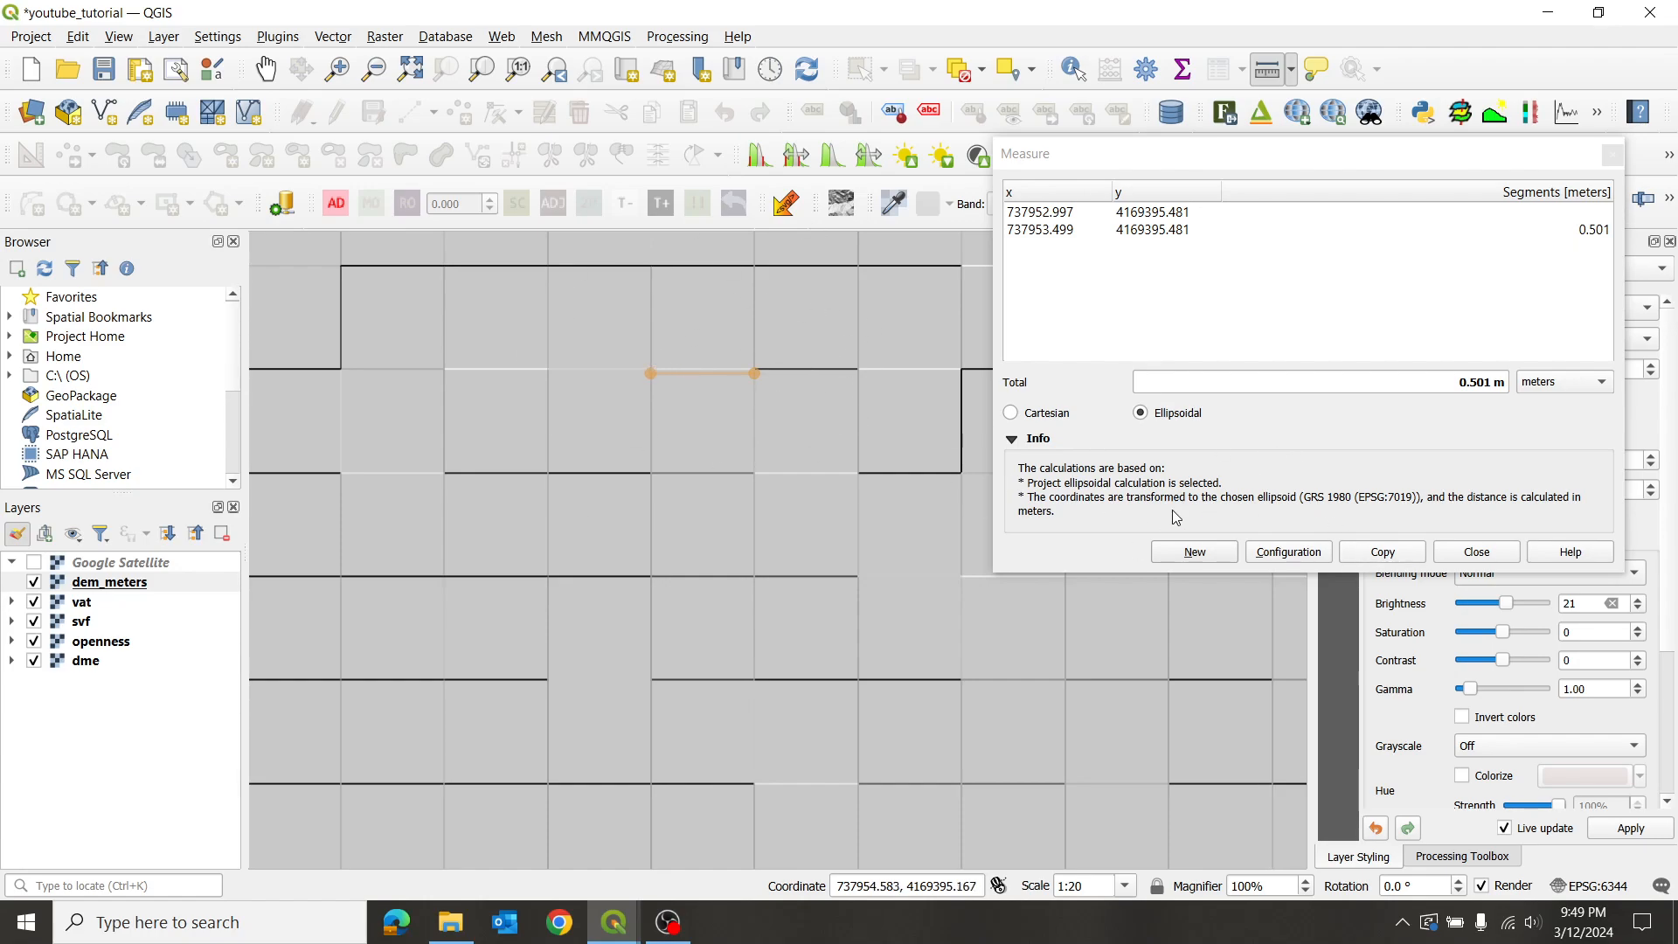
pyautogui.click(1455, 553)
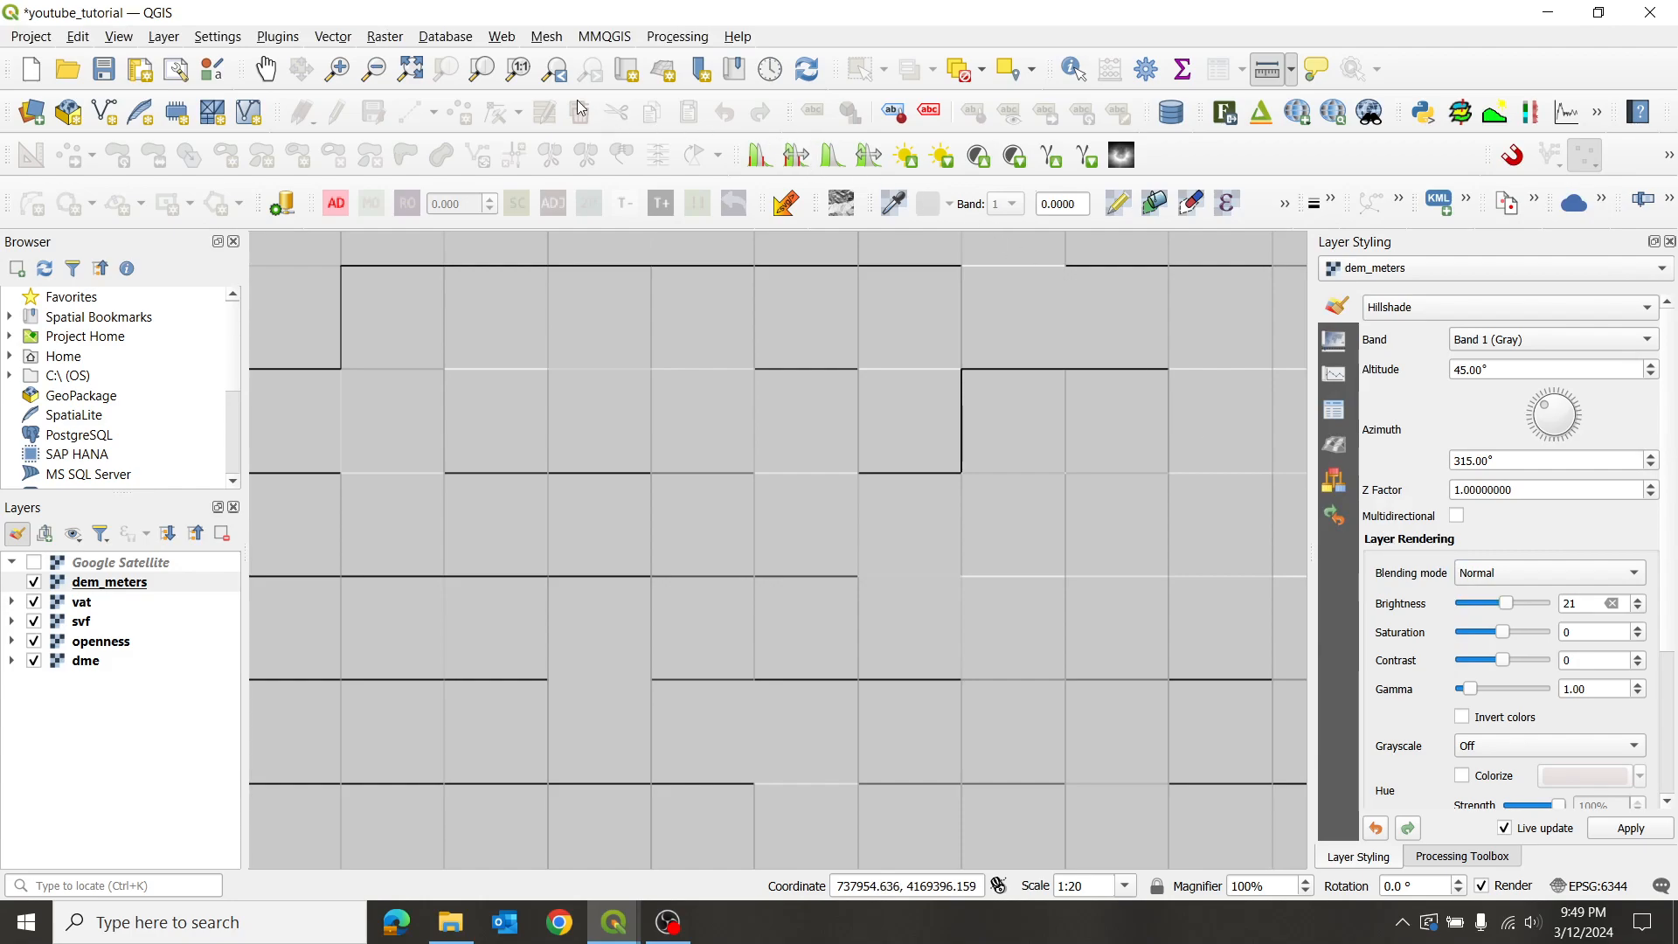
# - Return to Pan Map, zoom and pan the hillshade, and bring Layer Styling's Resampling section into view
pyautogui.click(266, 68)
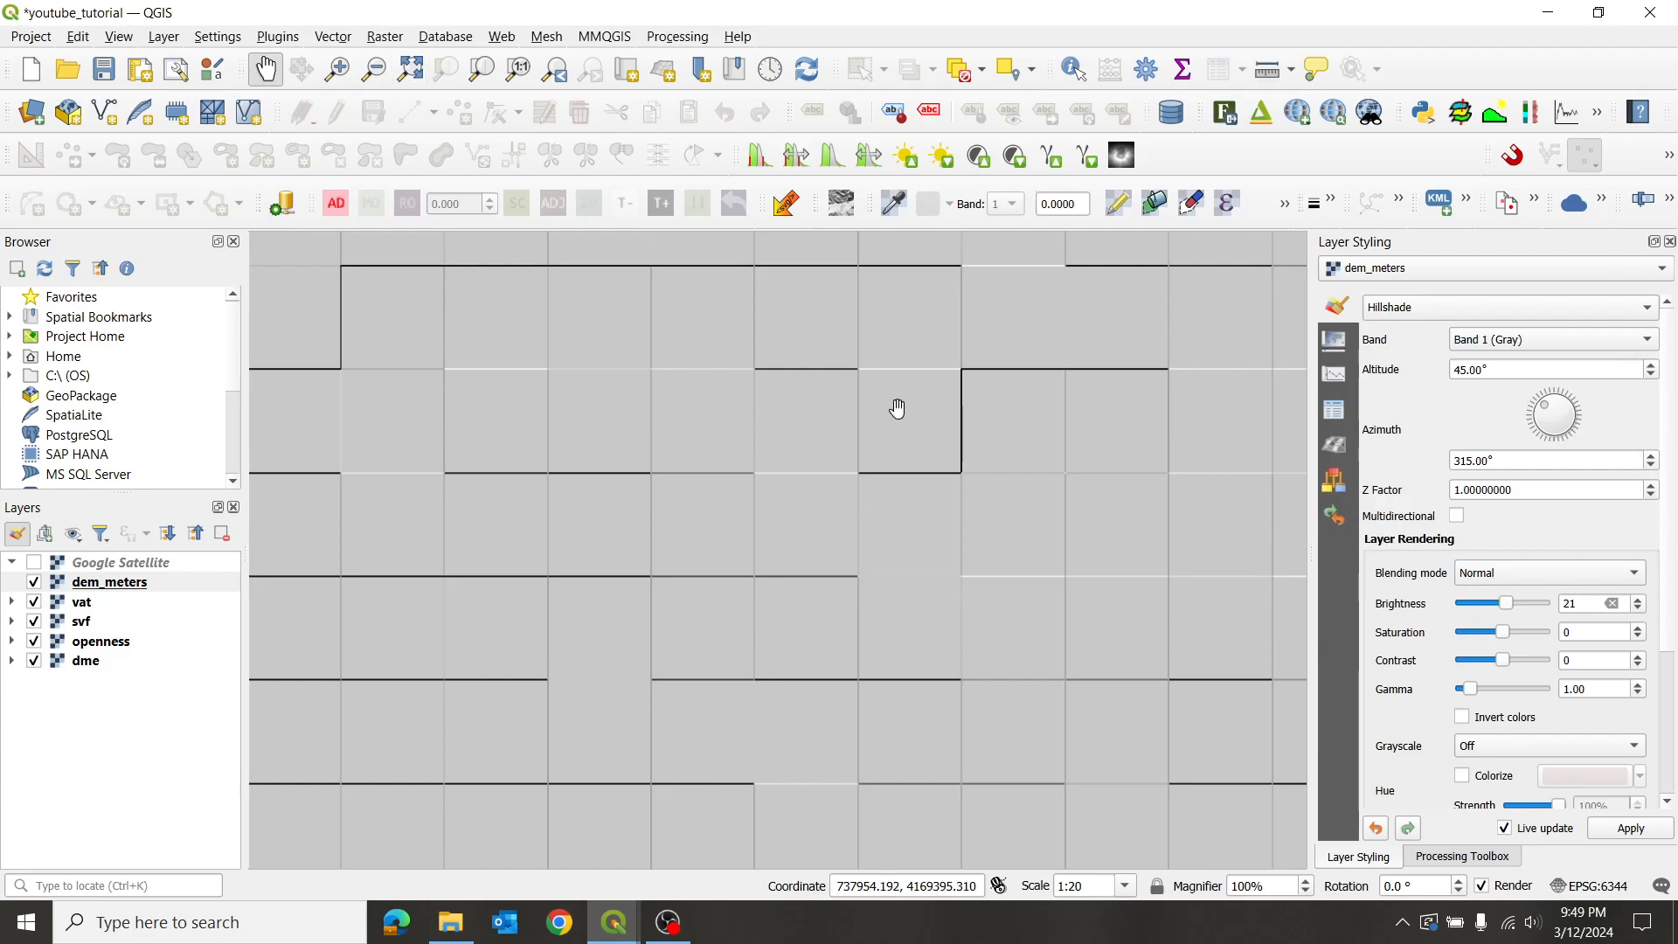
pyautogui.scroll(-2, 784, 416)
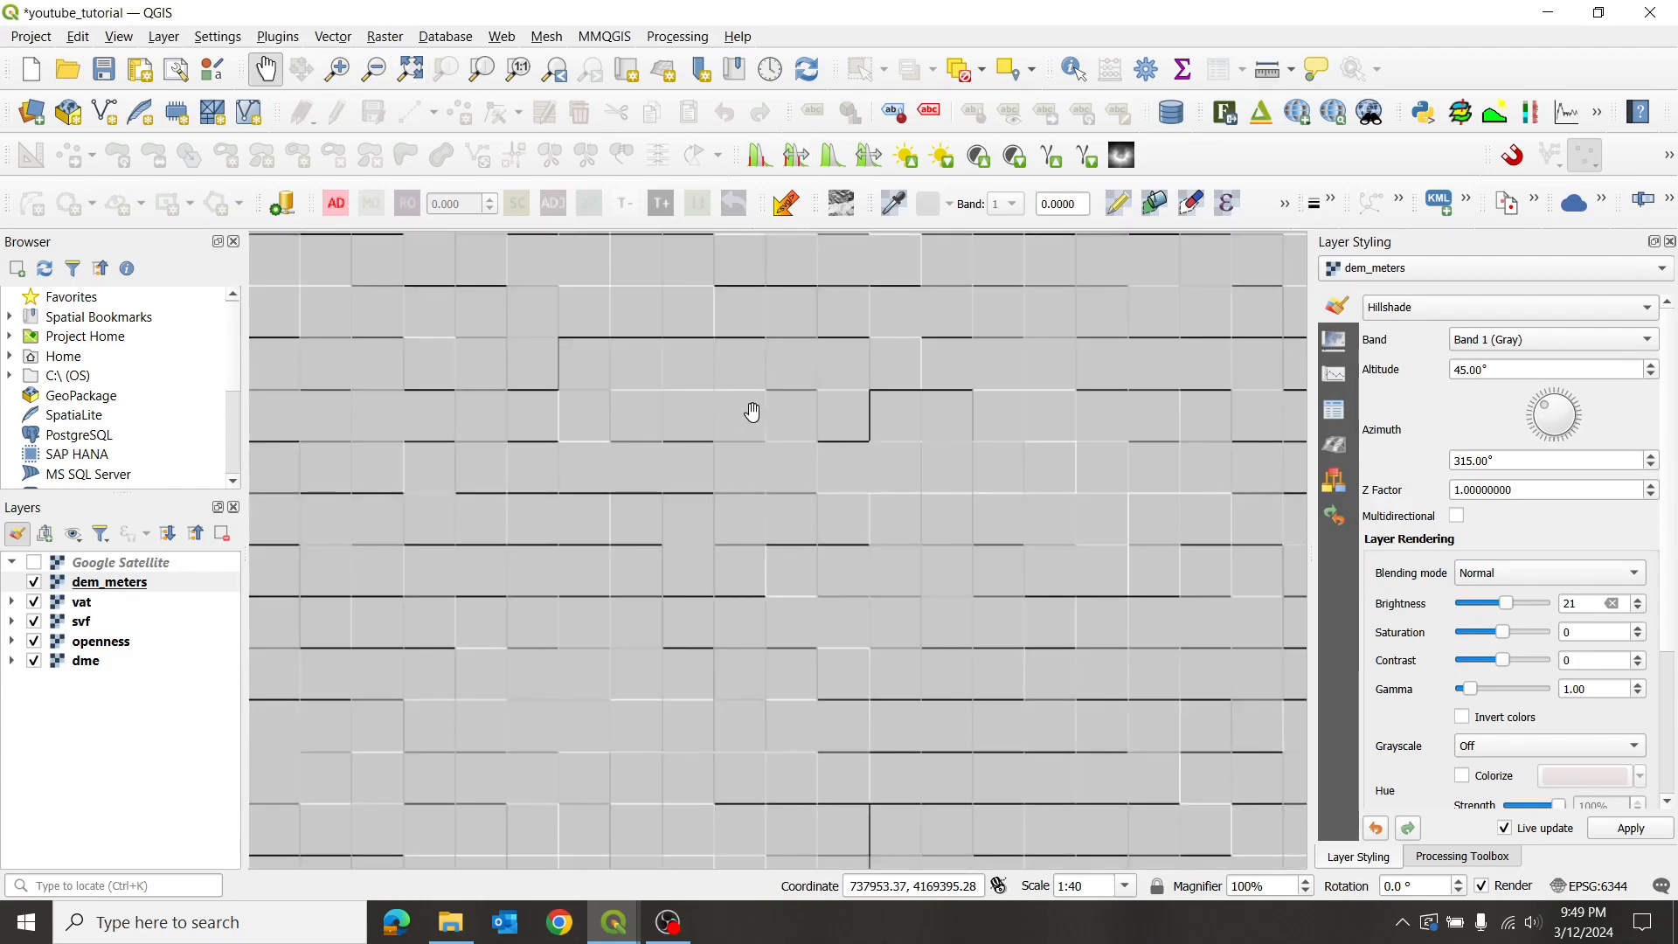
pyautogui.scroll(3, 739, 402)
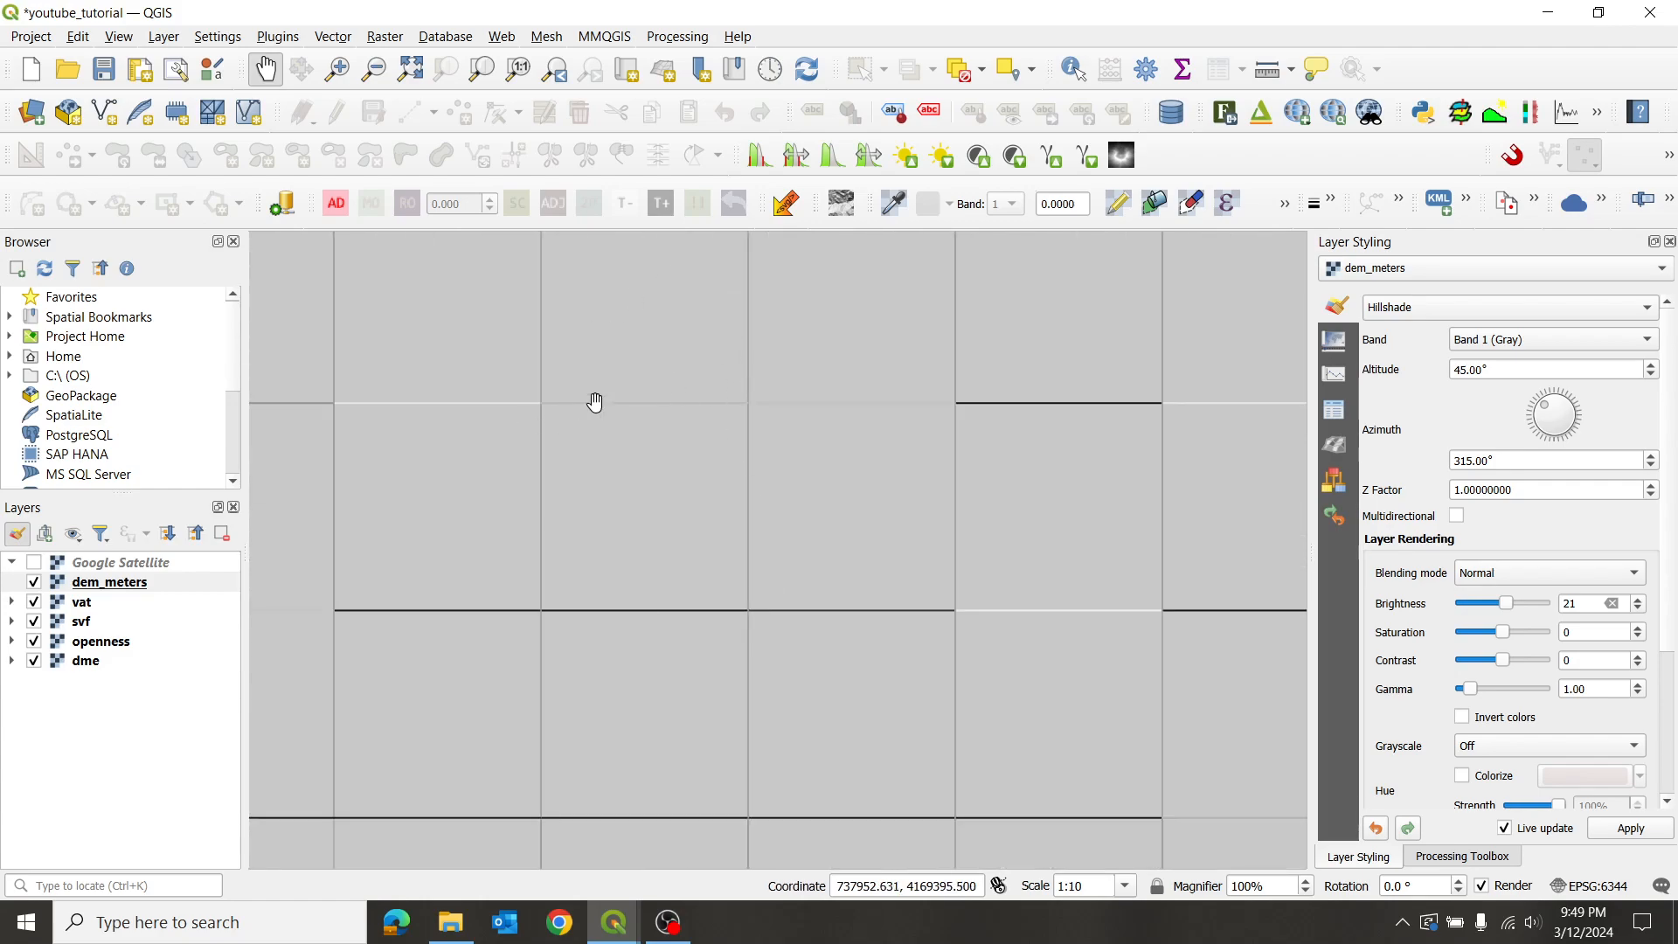
pyautogui.scroll(-8, 808, 465)
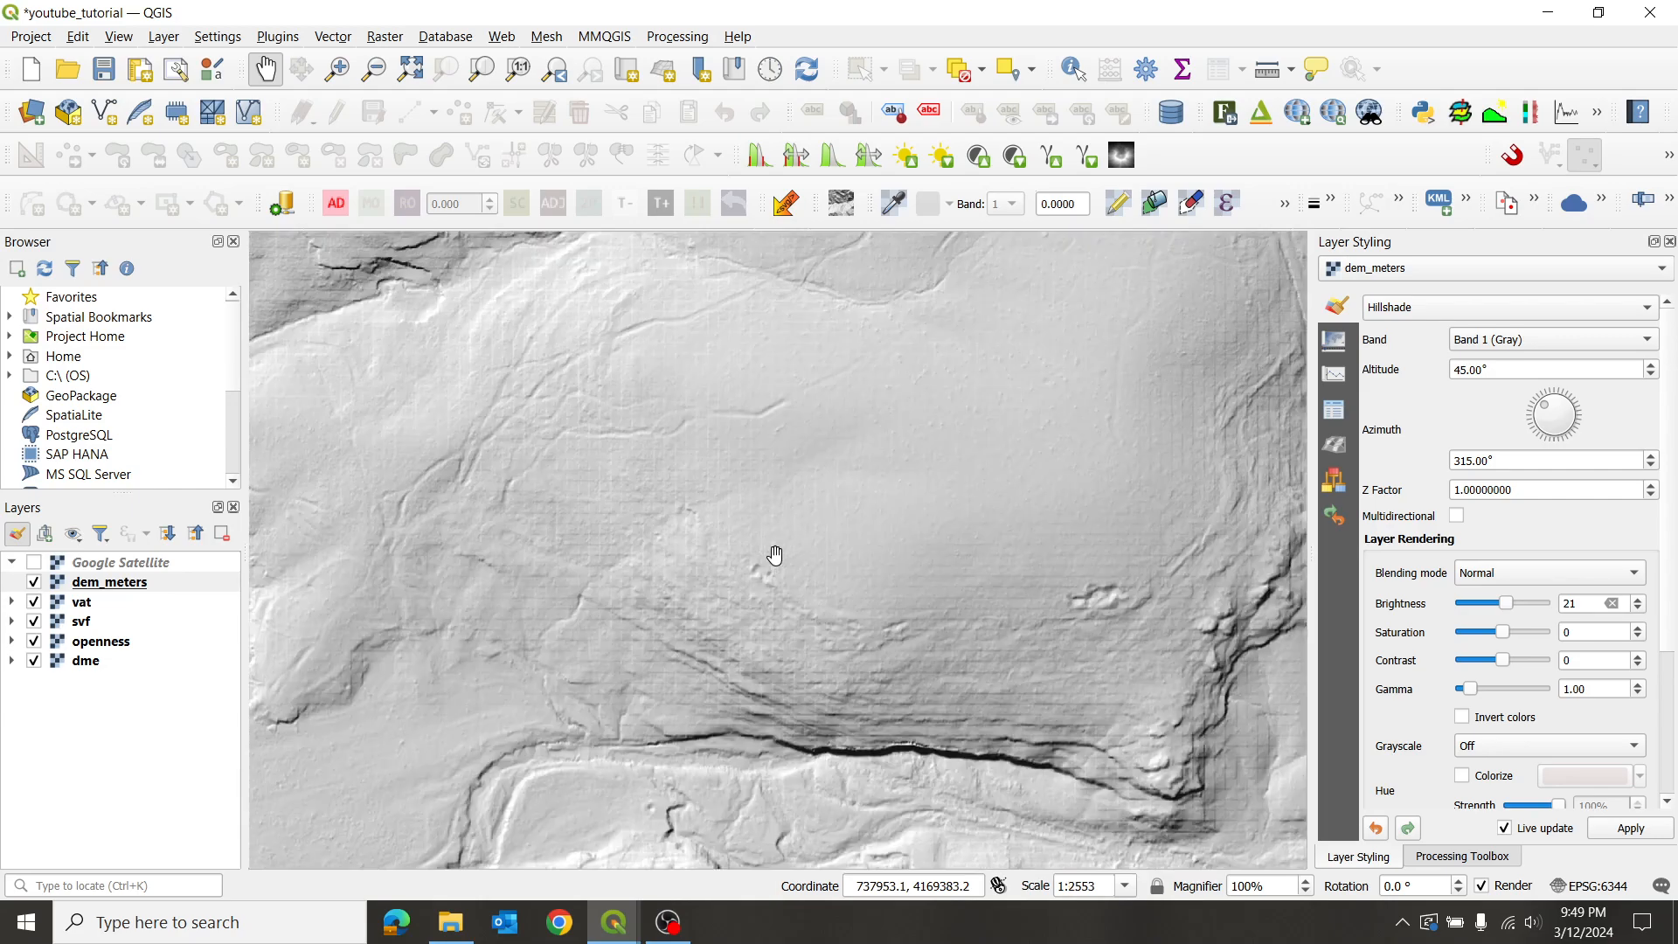
pyautogui.scroll(4, 832, 661)
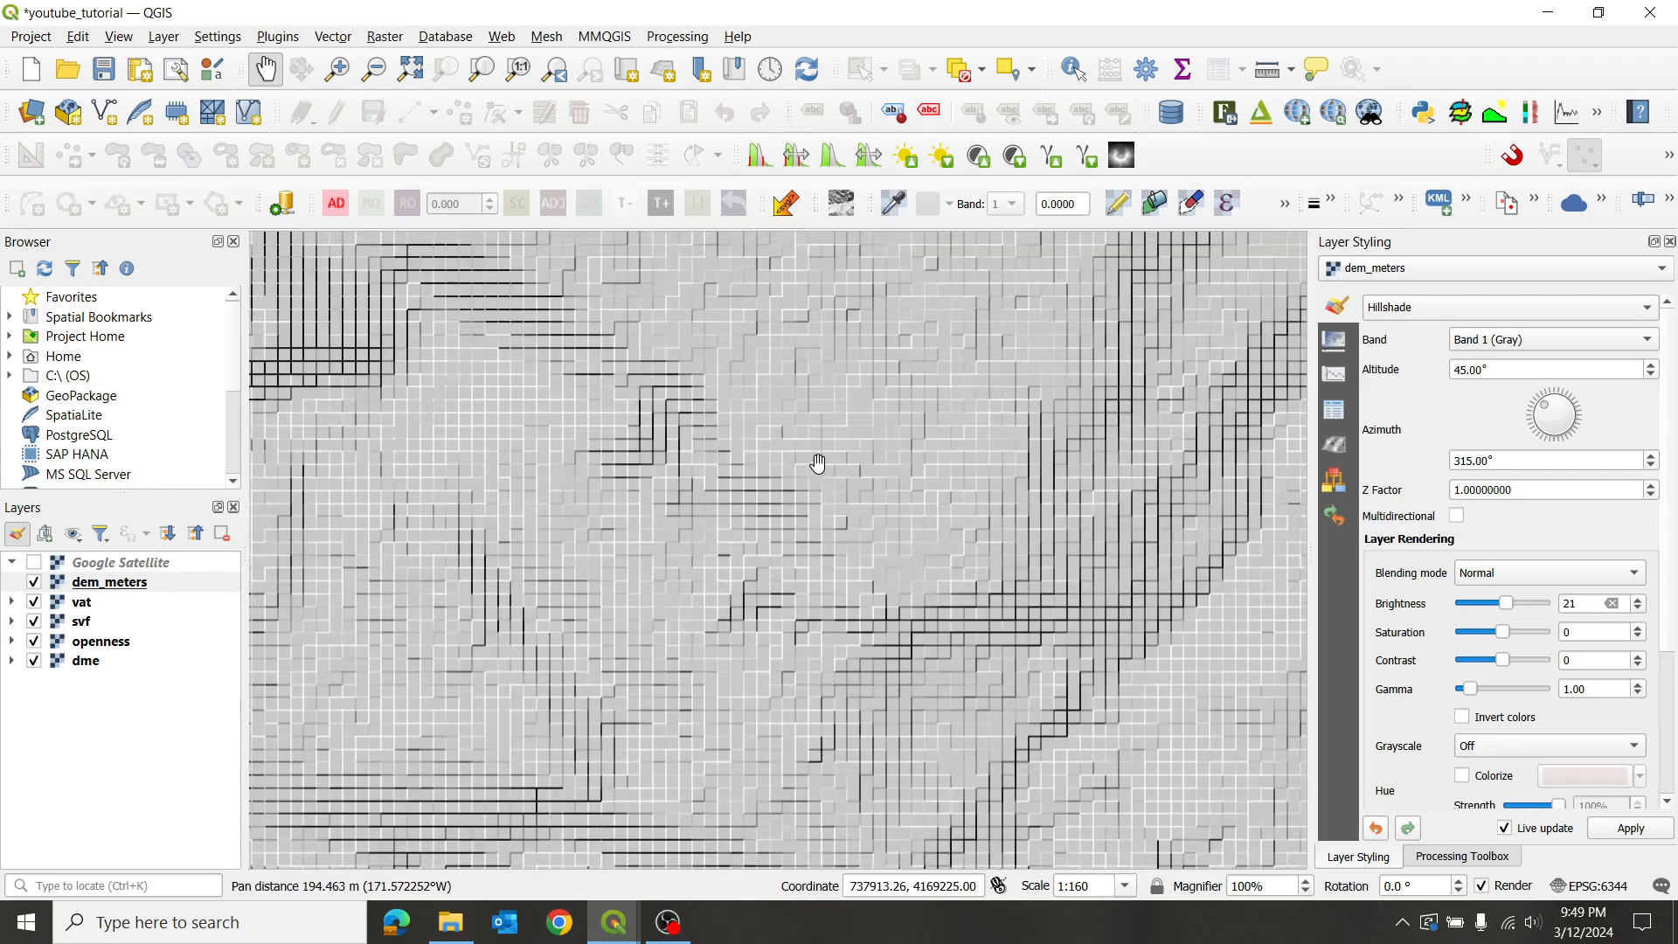
pyautogui.scroll(-3, 790, 465)
pyautogui.moveTo(701, 359); pyautogui.dragTo(811, 469)
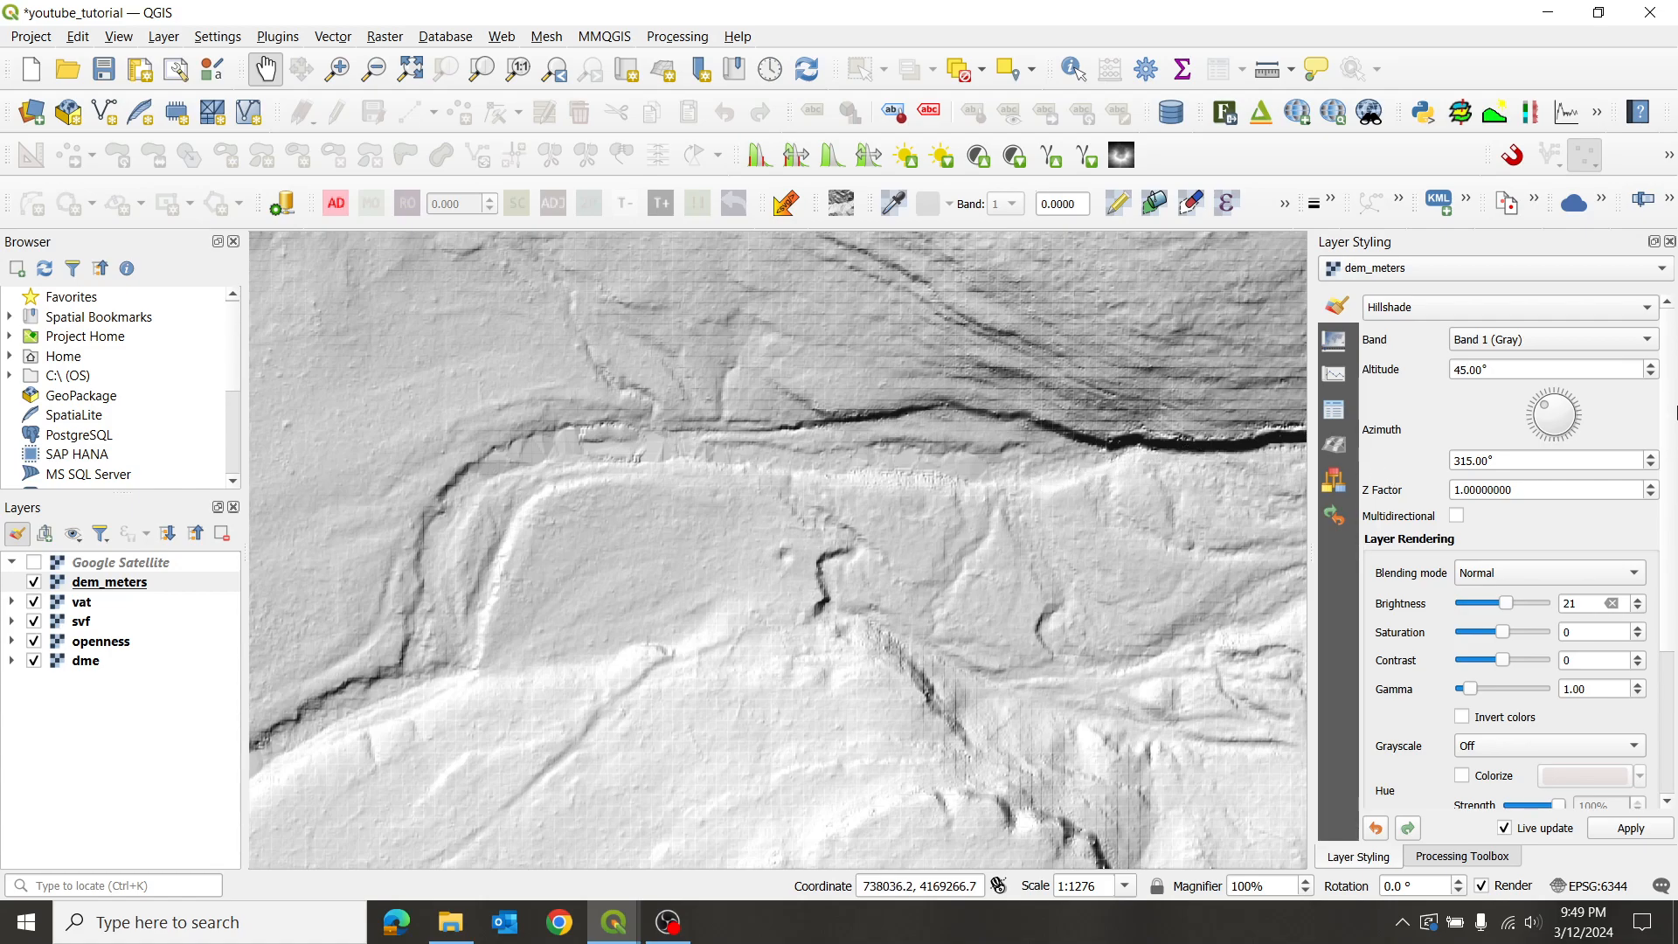
pyautogui.moveTo(1669, 396); pyautogui.dragTo(1666, 565)
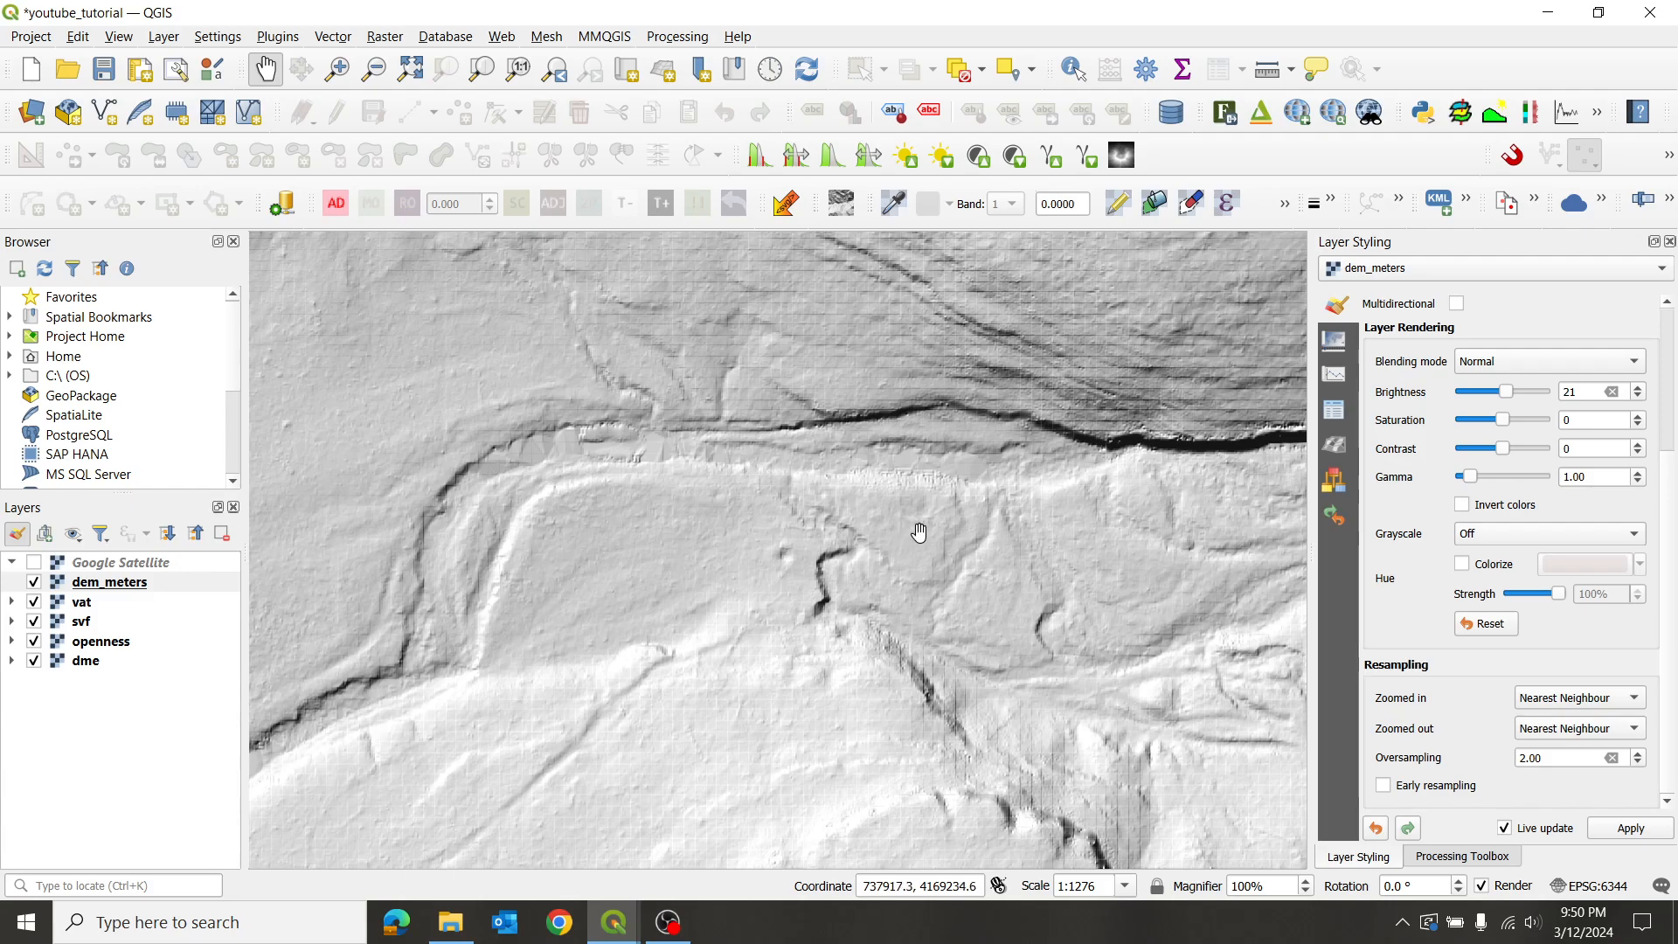
# - Enable Early resampling for the dem_meters hillshade
pyautogui.scroll(1, 923, 533)
pyautogui.scroll(1, 923, 532)
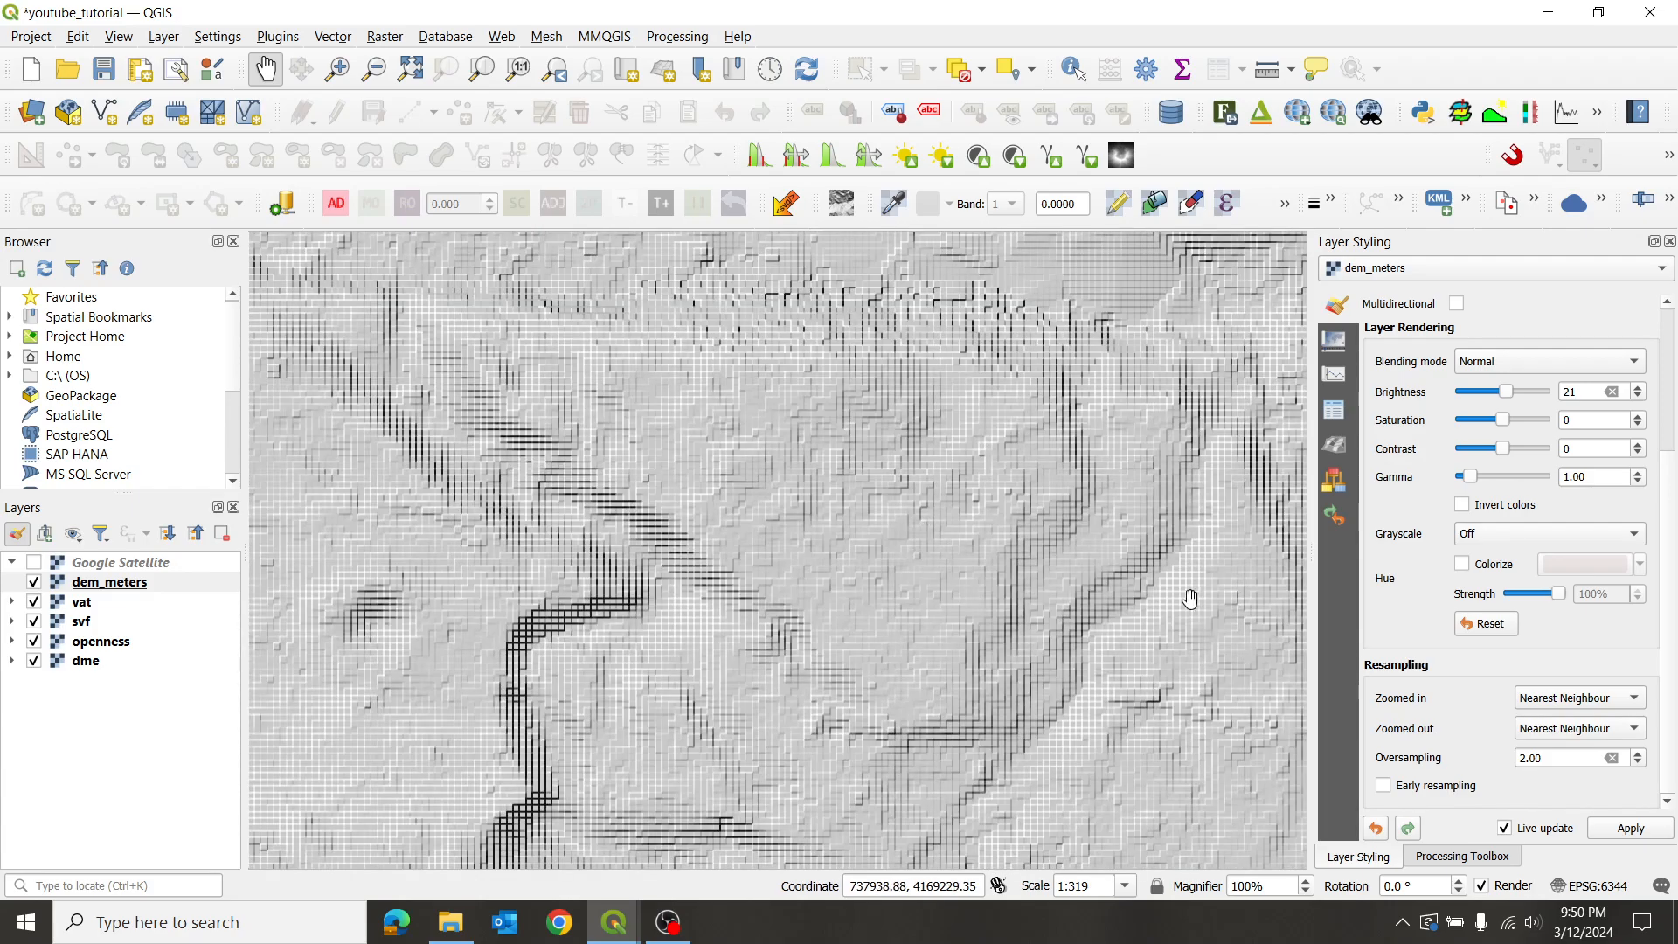
pyautogui.click(1383, 785)
pyautogui.click(1635, 700)
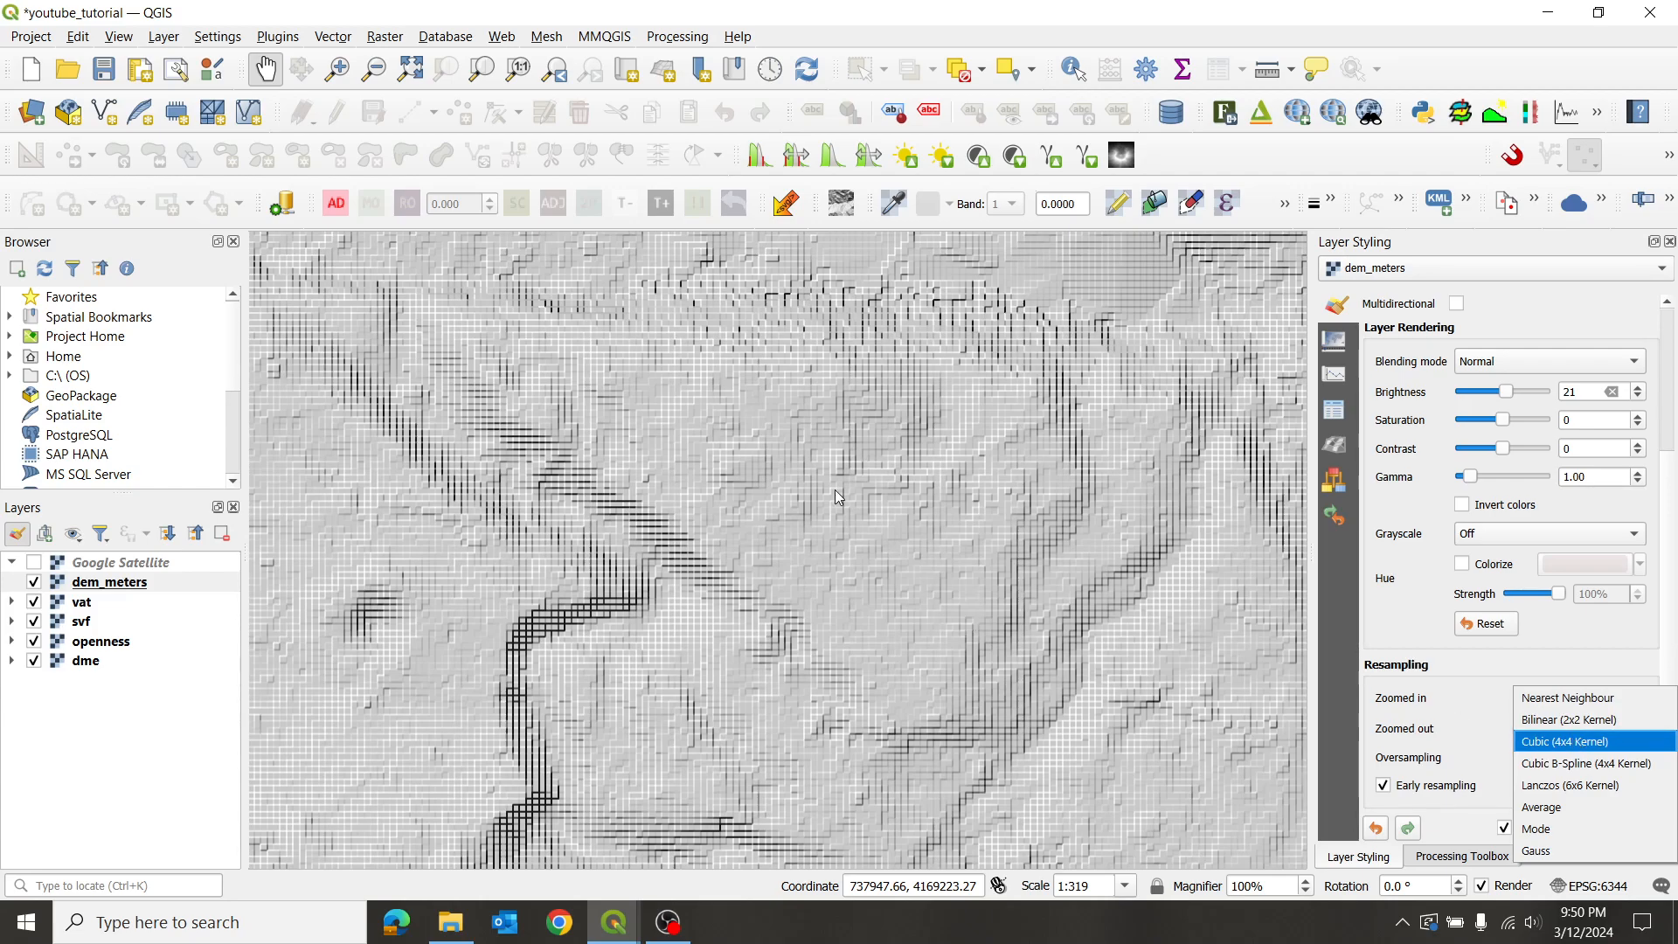
pyautogui.click(913, 513)
pyautogui.moveTo(884, 495); pyautogui.dragTo(776, 544)
pyautogui.scroll(1, 782, 538)
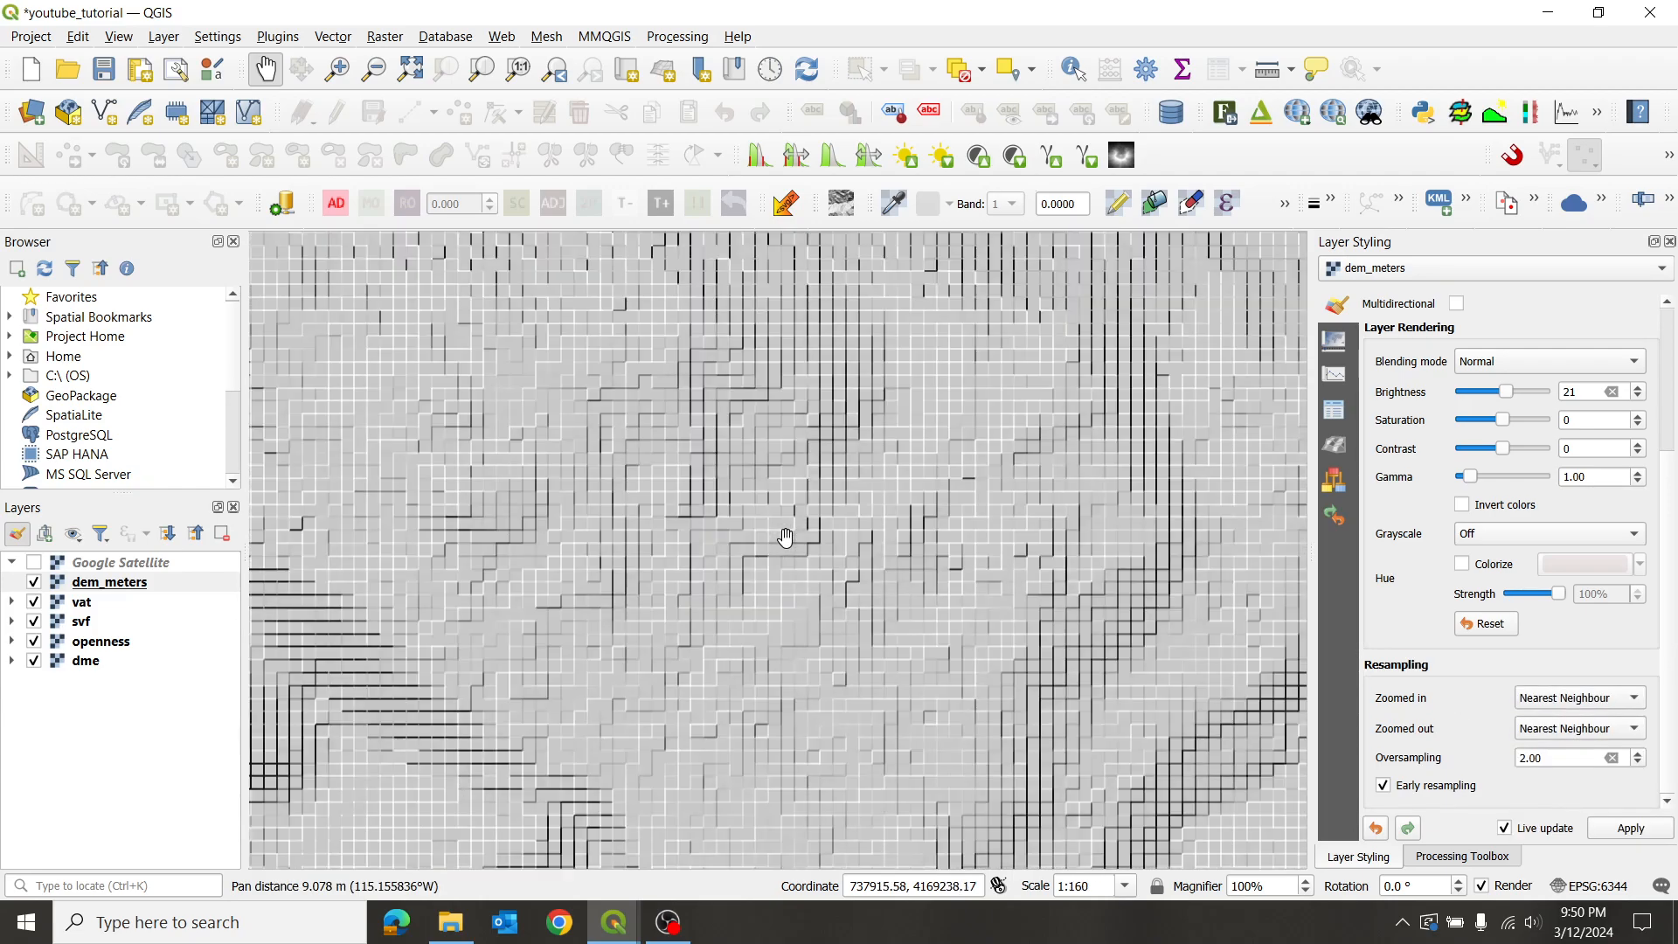
# - Set Zoomed in resampling to Cubic (4x4 Kernel) and pan to inspect the smoothed hillshade
pyautogui.click(1632, 698)
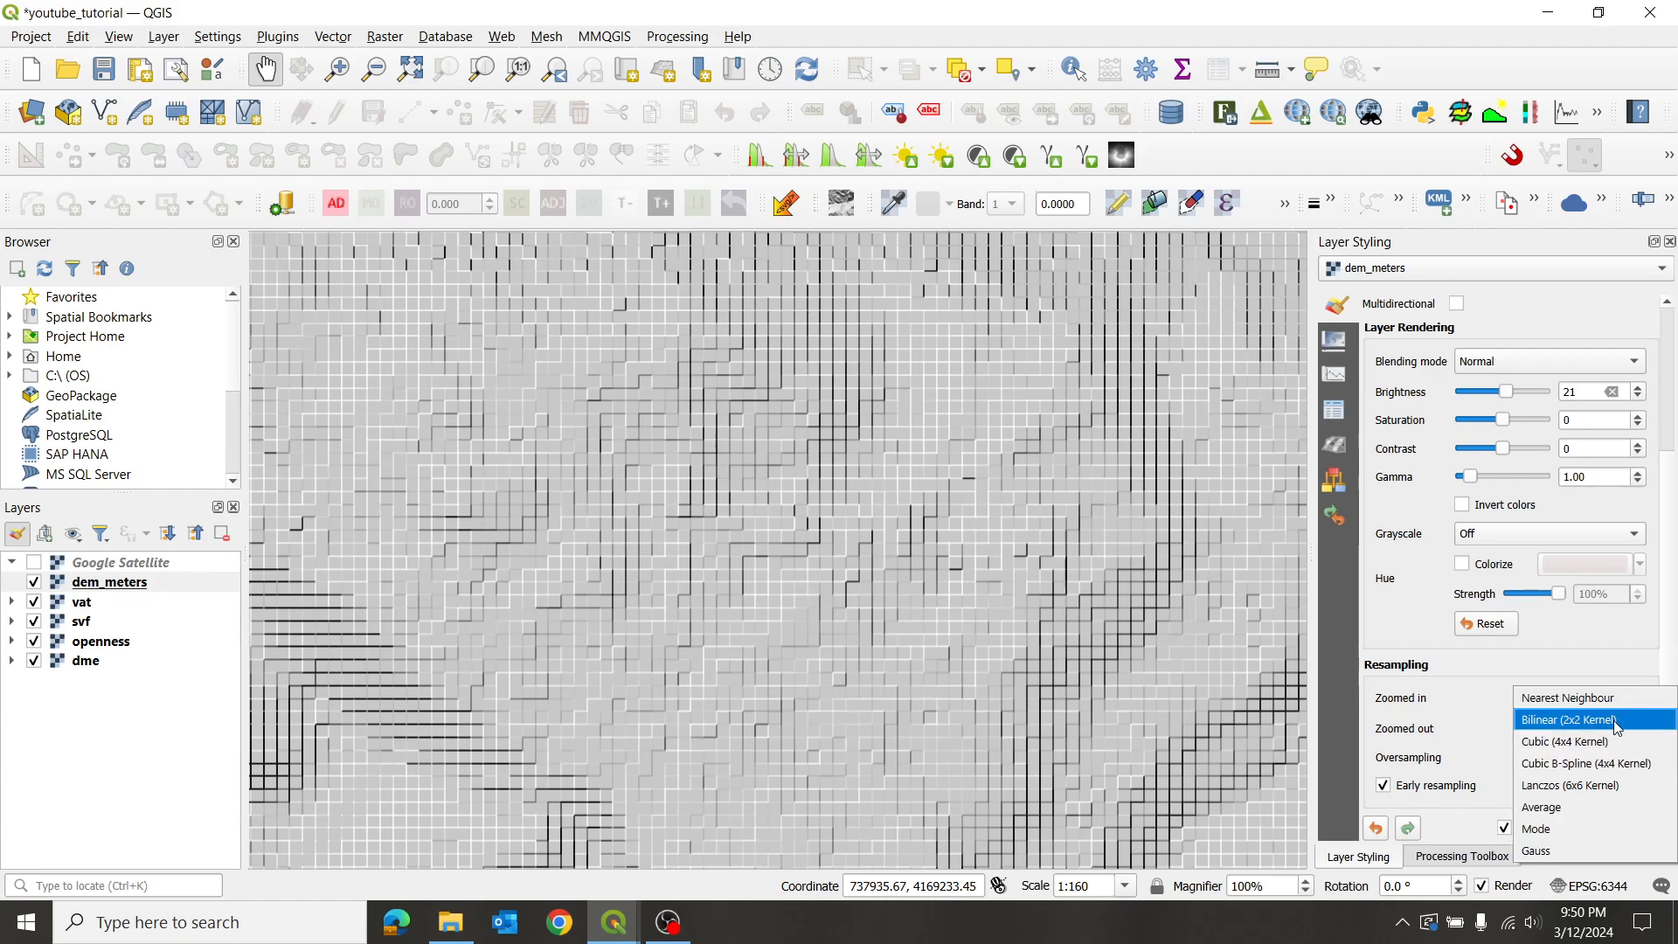
pyautogui.click(1599, 743)
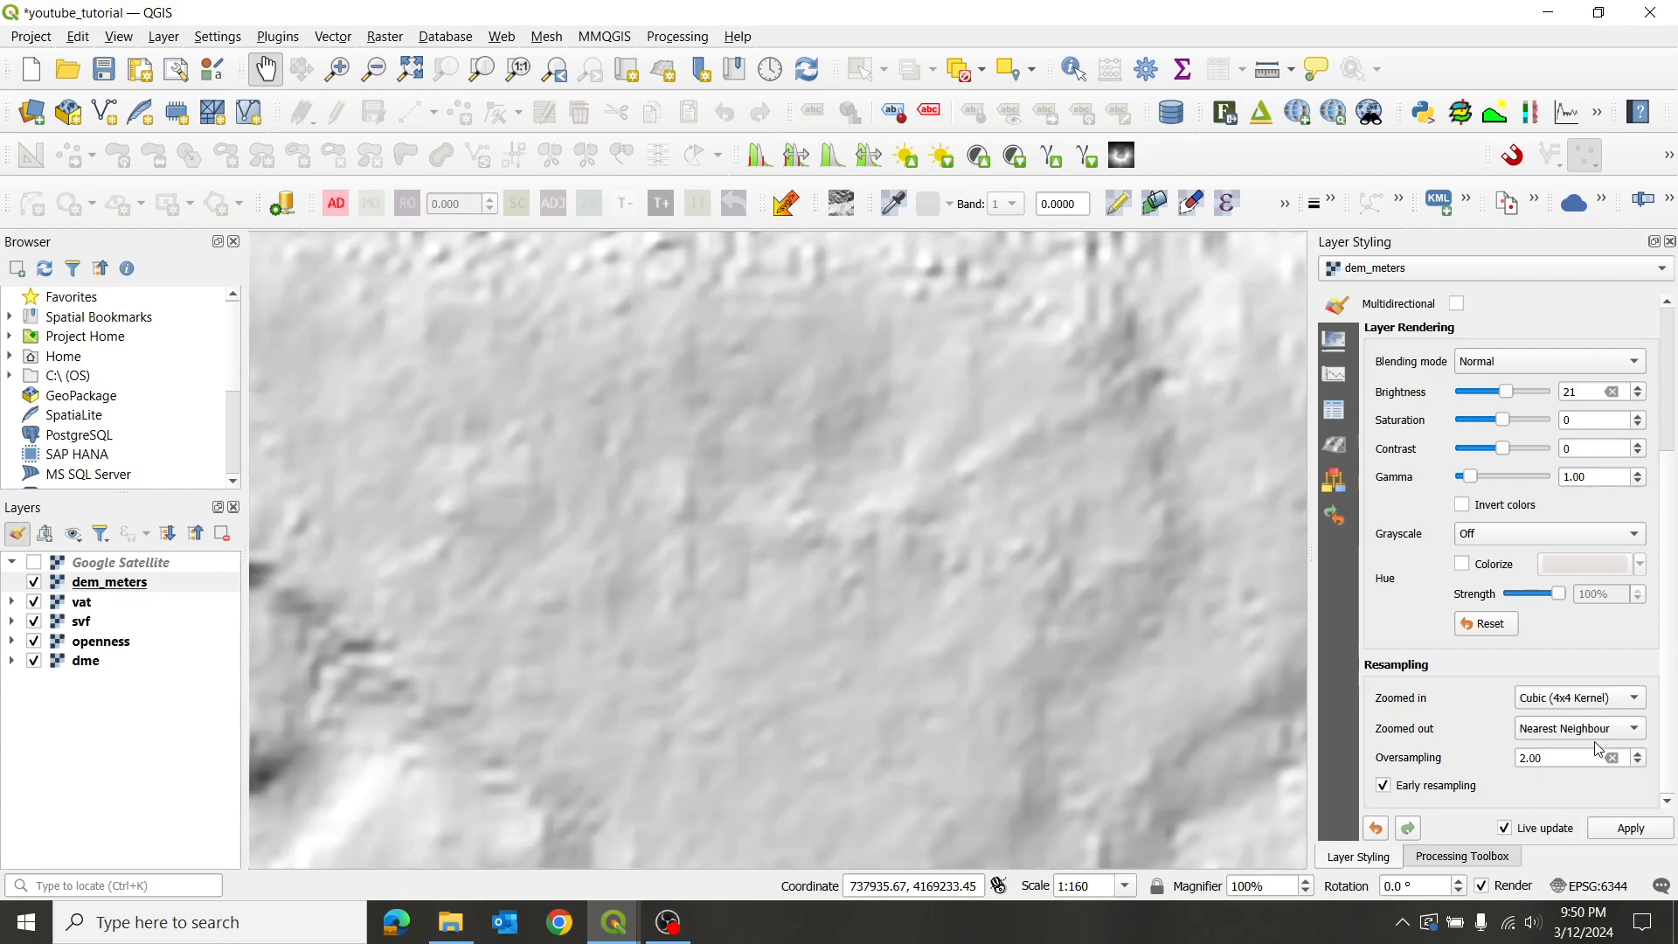
pyautogui.scroll(-1, 817, 493)
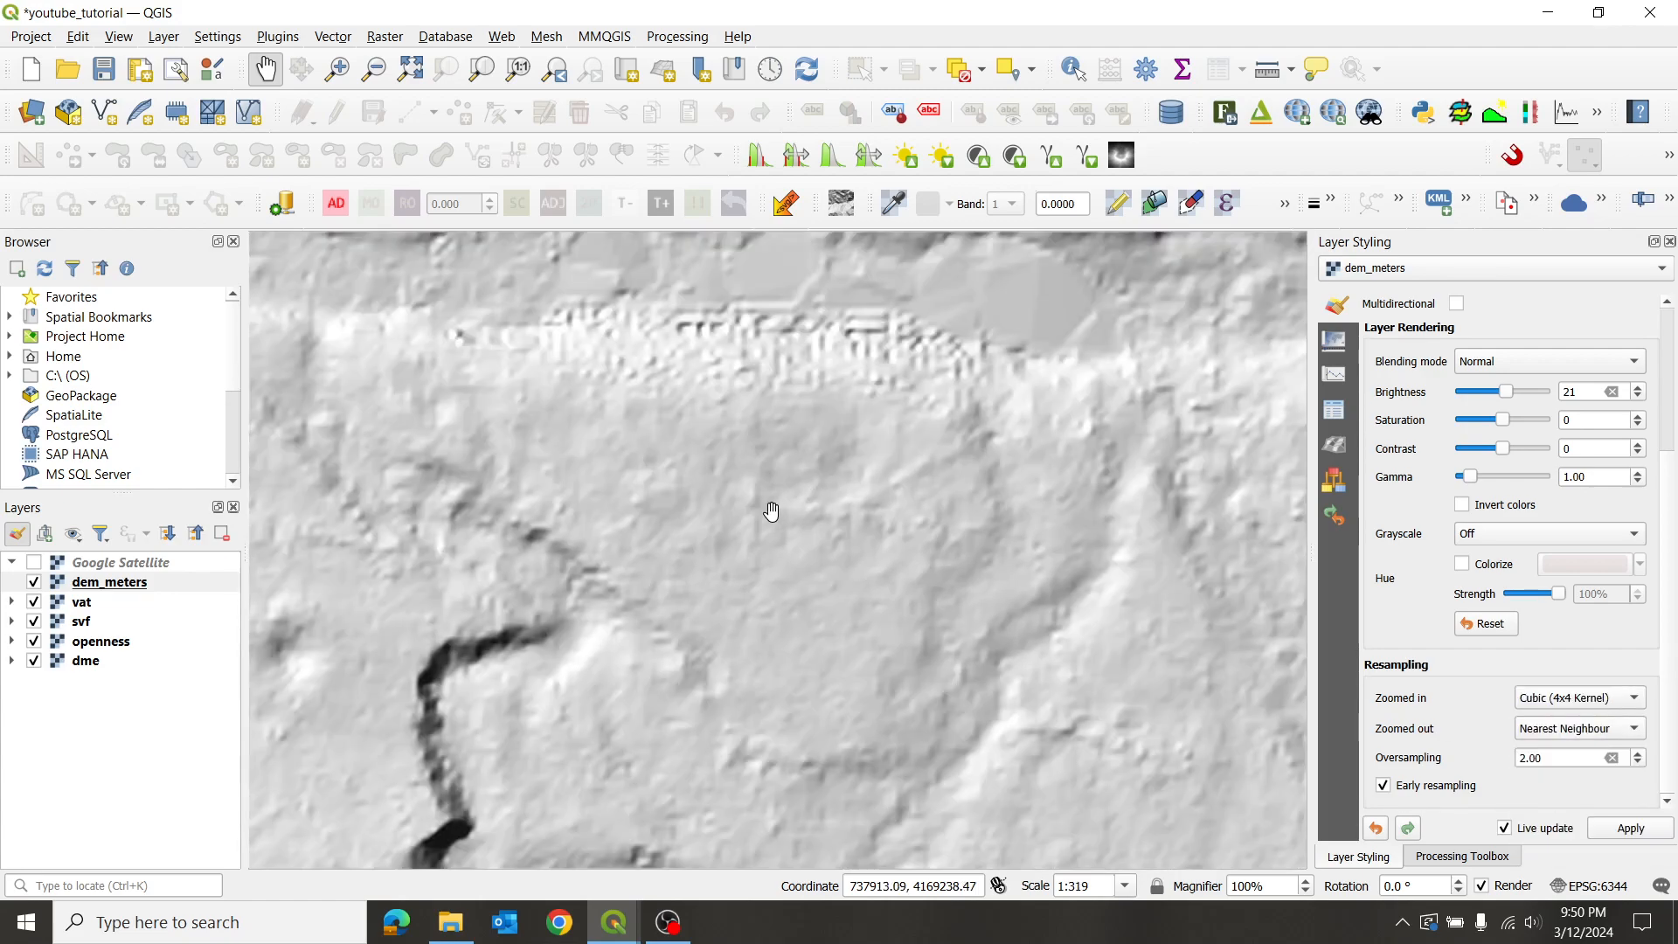
pyautogui.scroll(-1, 771, 511)
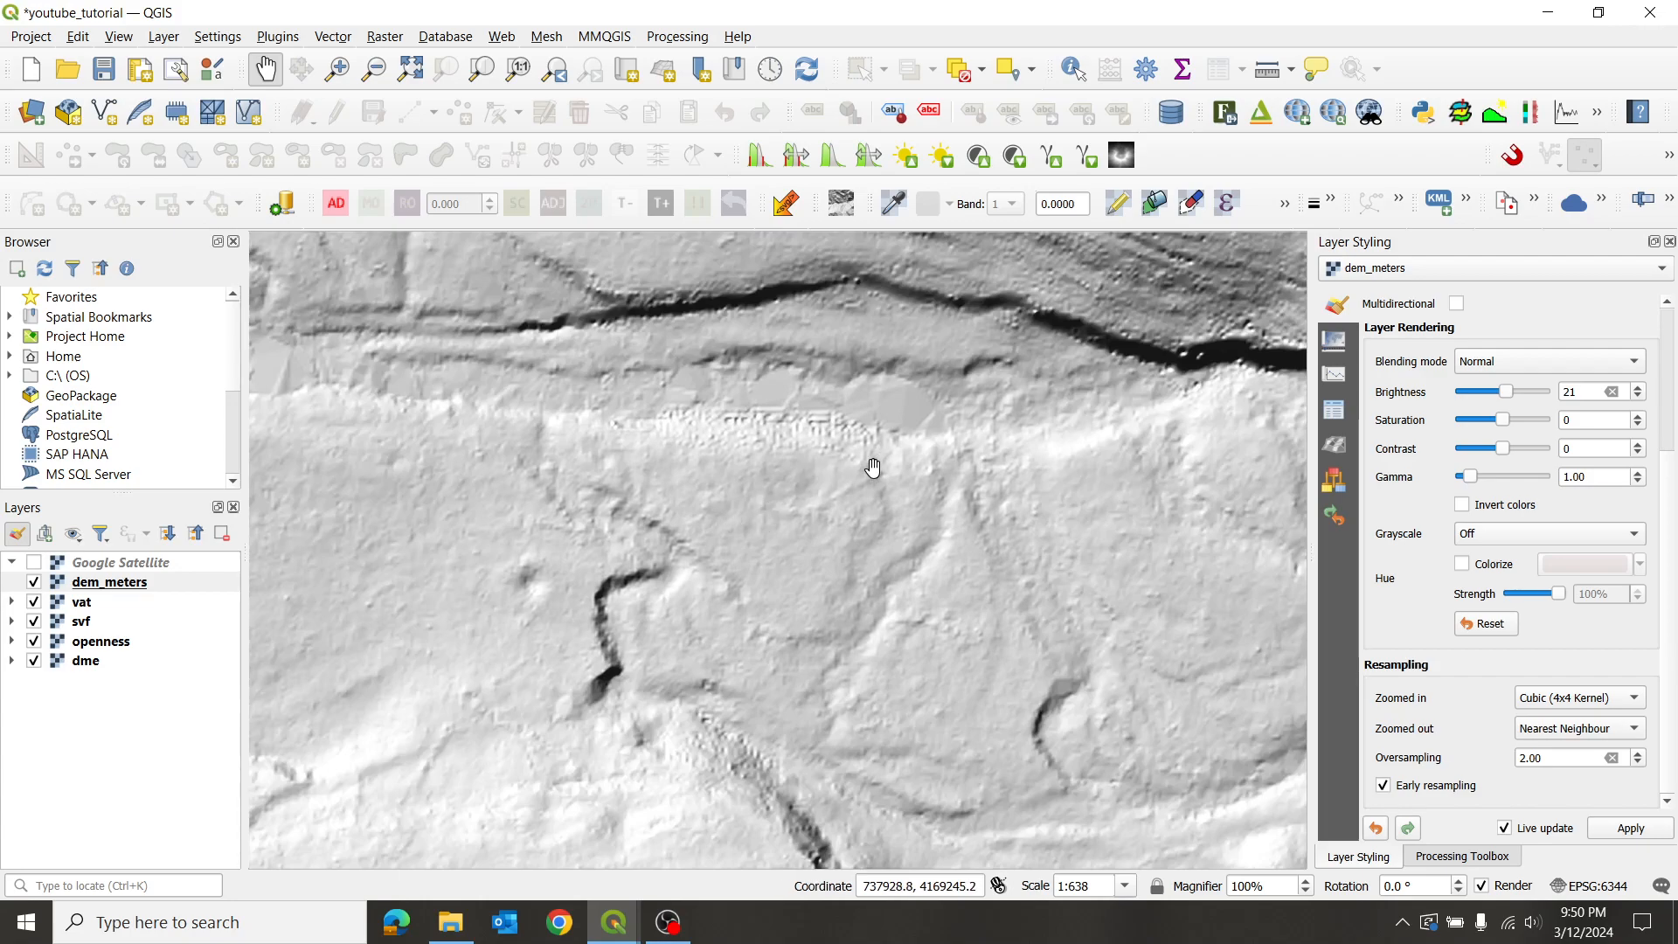
pyautogui.scroll(-1, 875, 466)
pyautogui.moveTo(840, 360); pyautogui.dragTo(914, 543)
pyautogui.moveTo(895, 316); pyautogui.dragTo(864, 522)
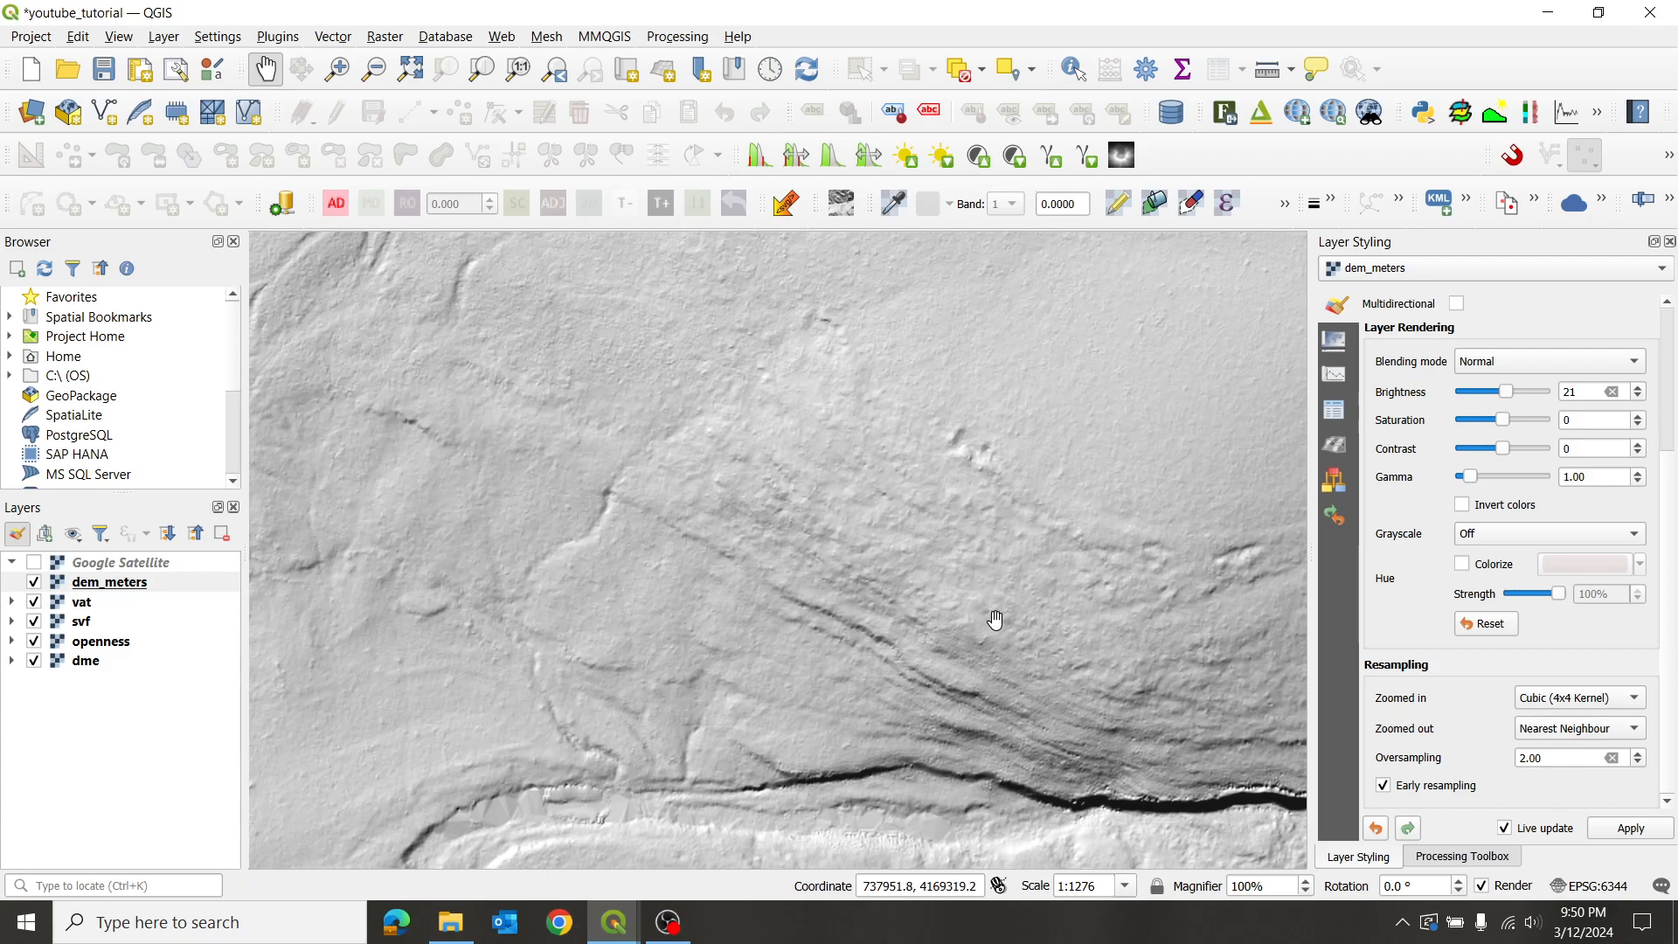
pyautogui.moveTo(1003, 714); pyautogui.dragTo(916, 628)
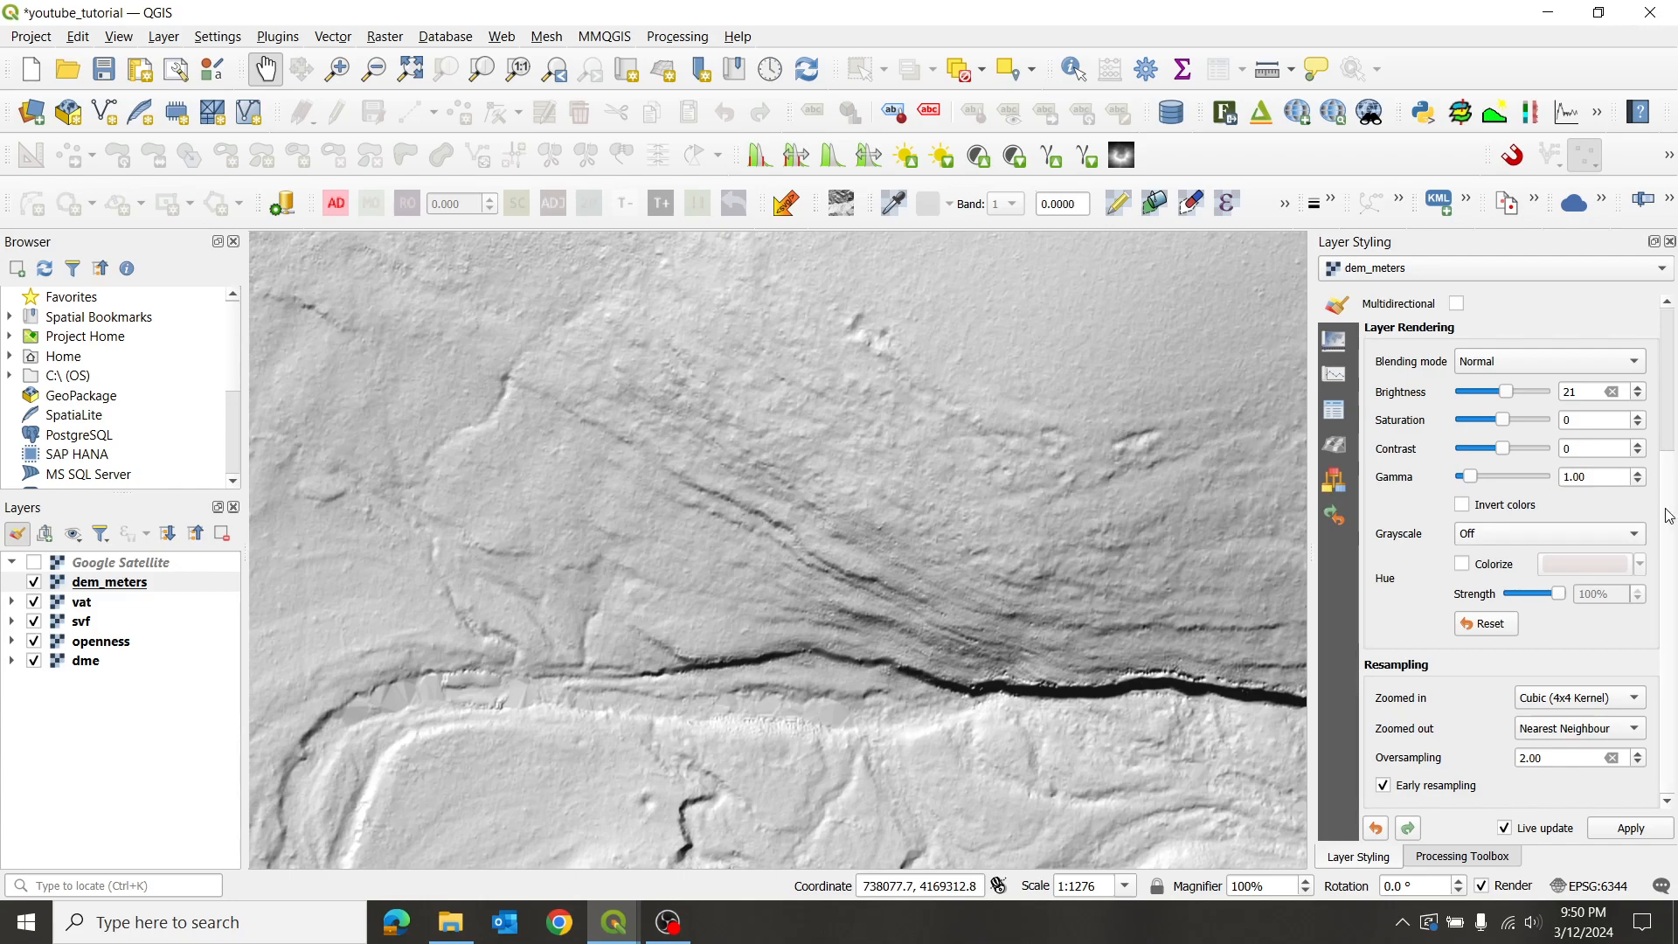
pyautogui.scroll(5, 1669, 516)
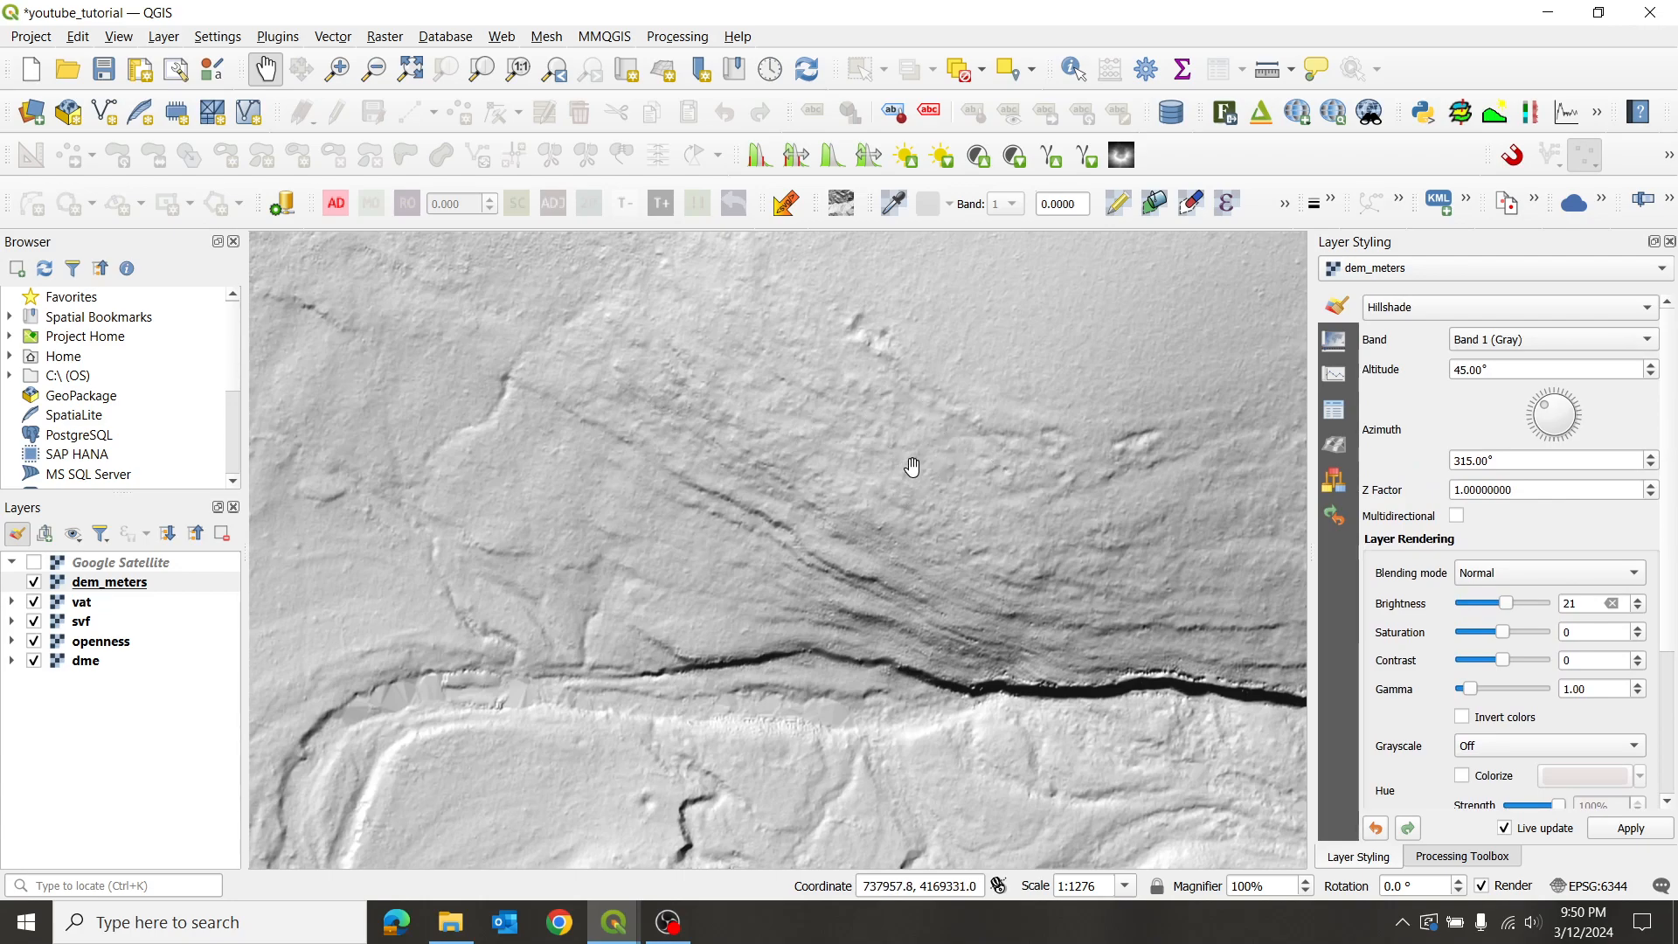
# - Try sun altitudes of 90° and 0°, settle back on 45°, then pan and zoom out
pyautogui.moveTo(913, 380); pyautogui.dragTo(925, 477)
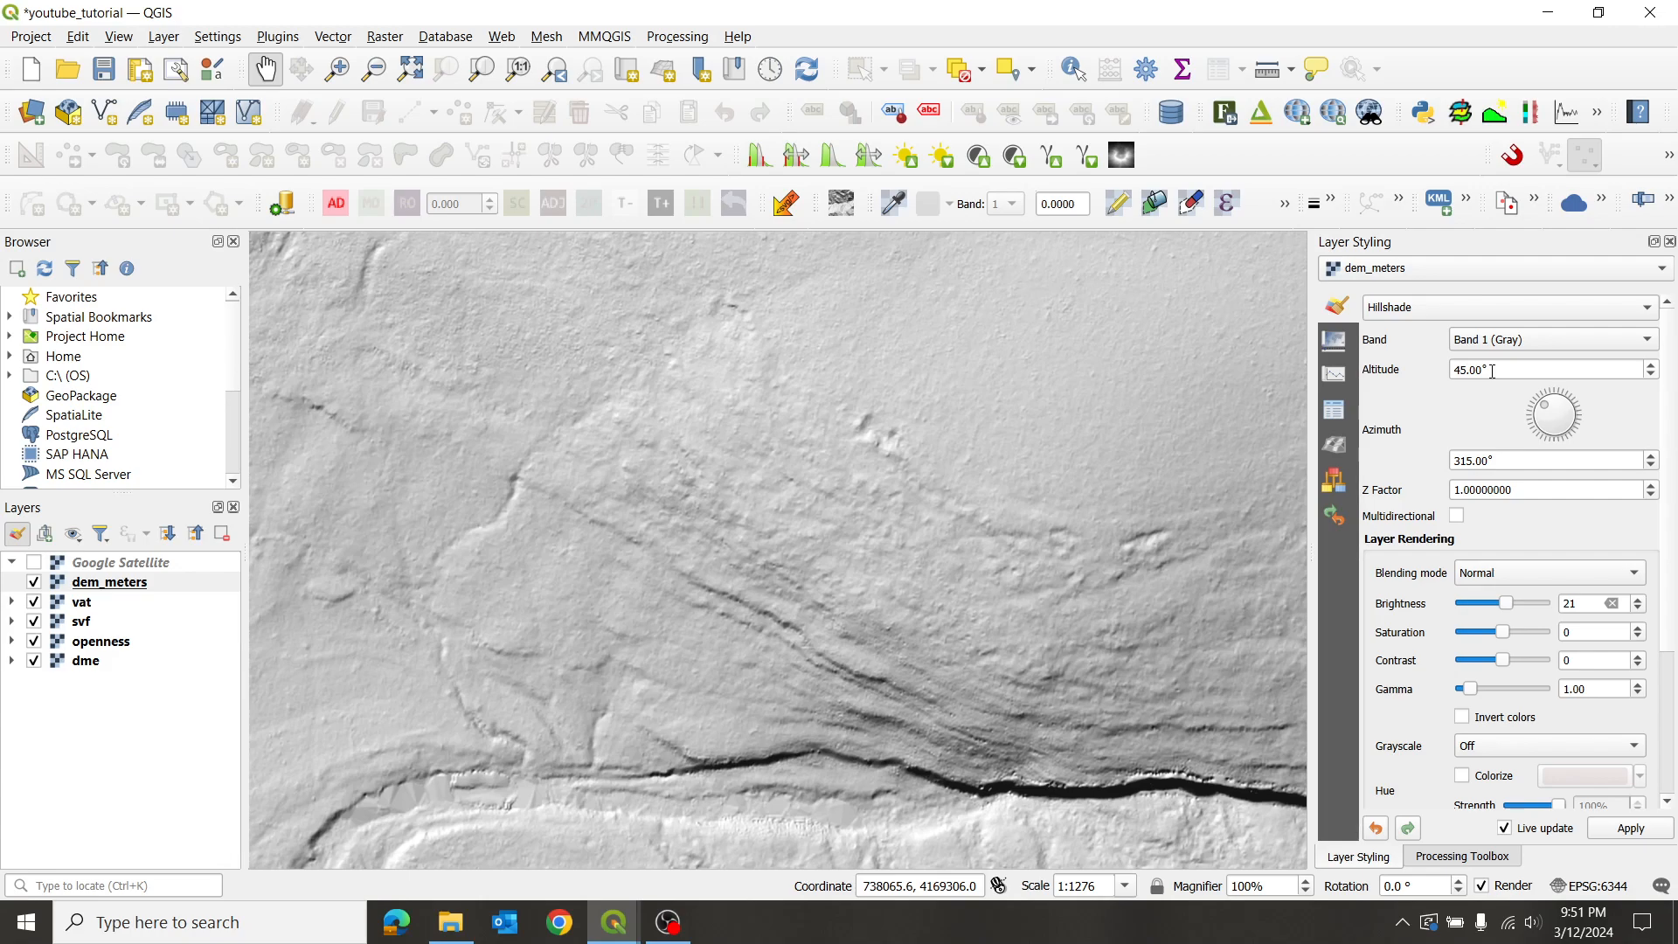
pyautogui.moveTo(1492, 371); pyautogui.dragTo(1409, 371)
pyautogui.write('90')
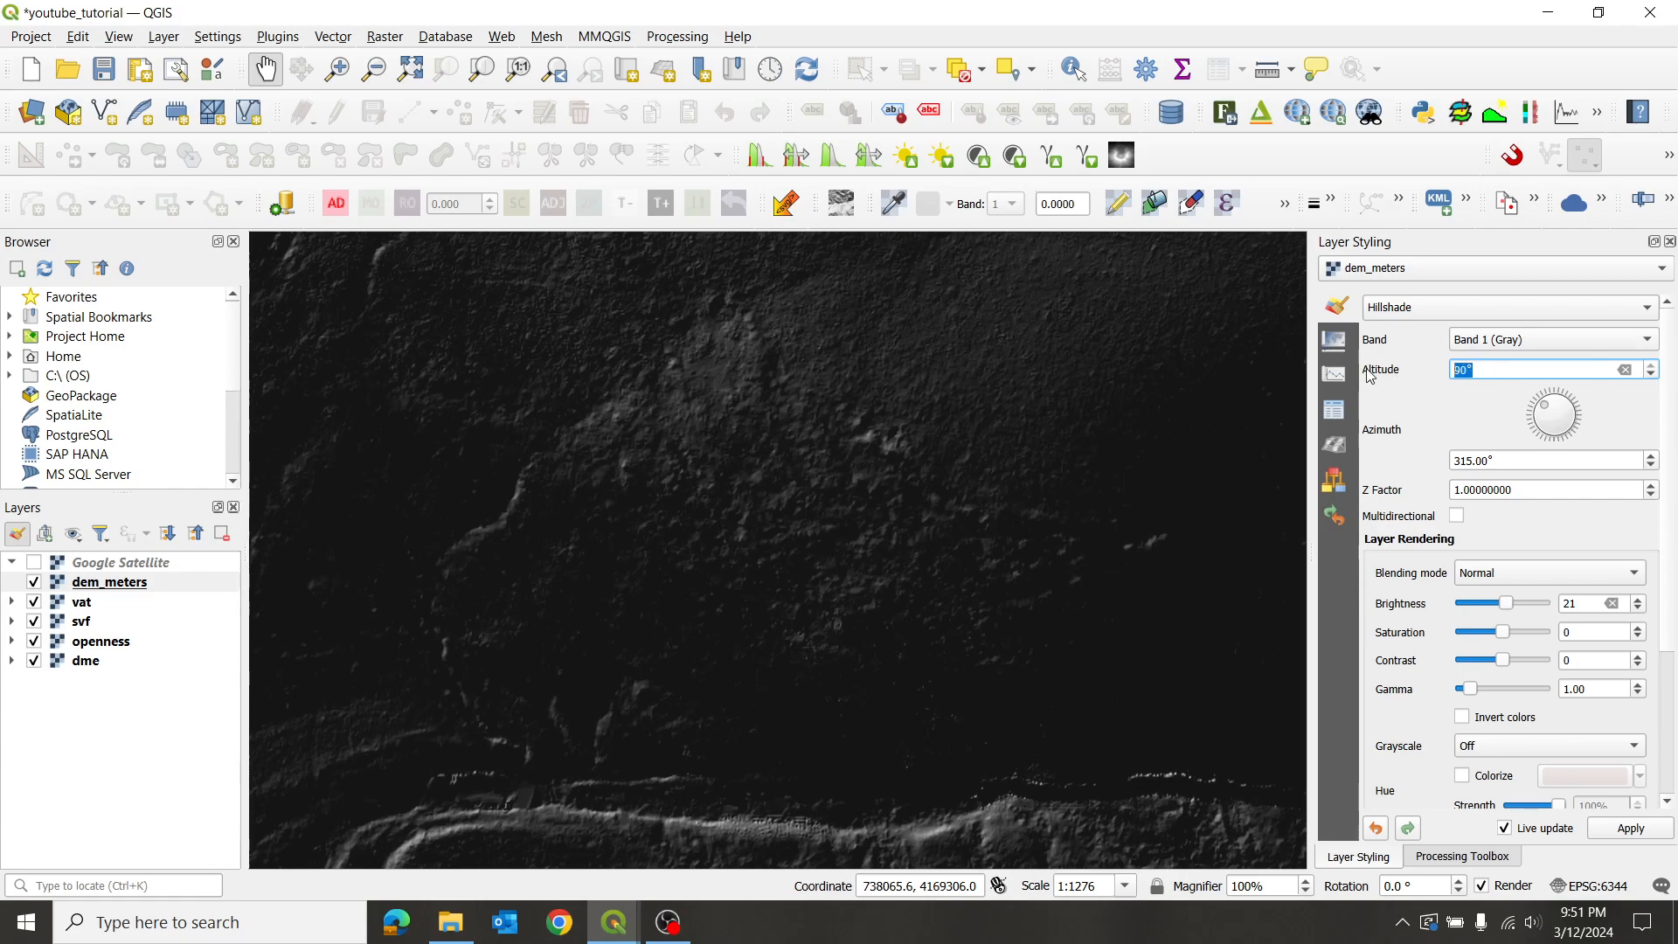
pyautogui.write('0')
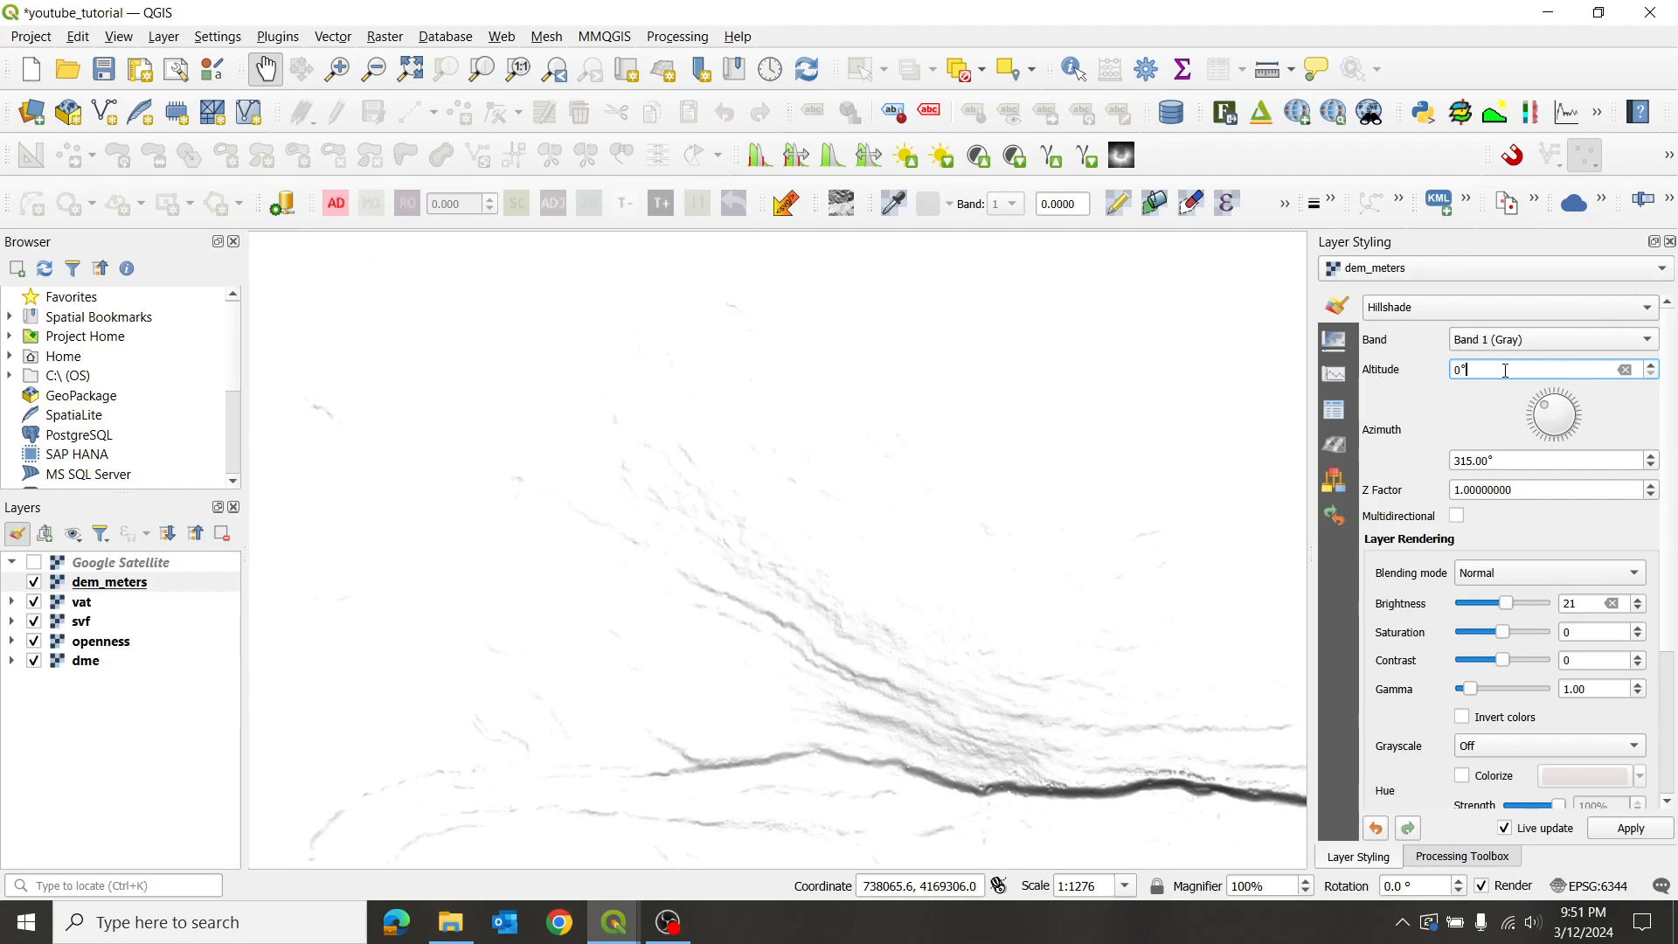
pyautogui.write('45')
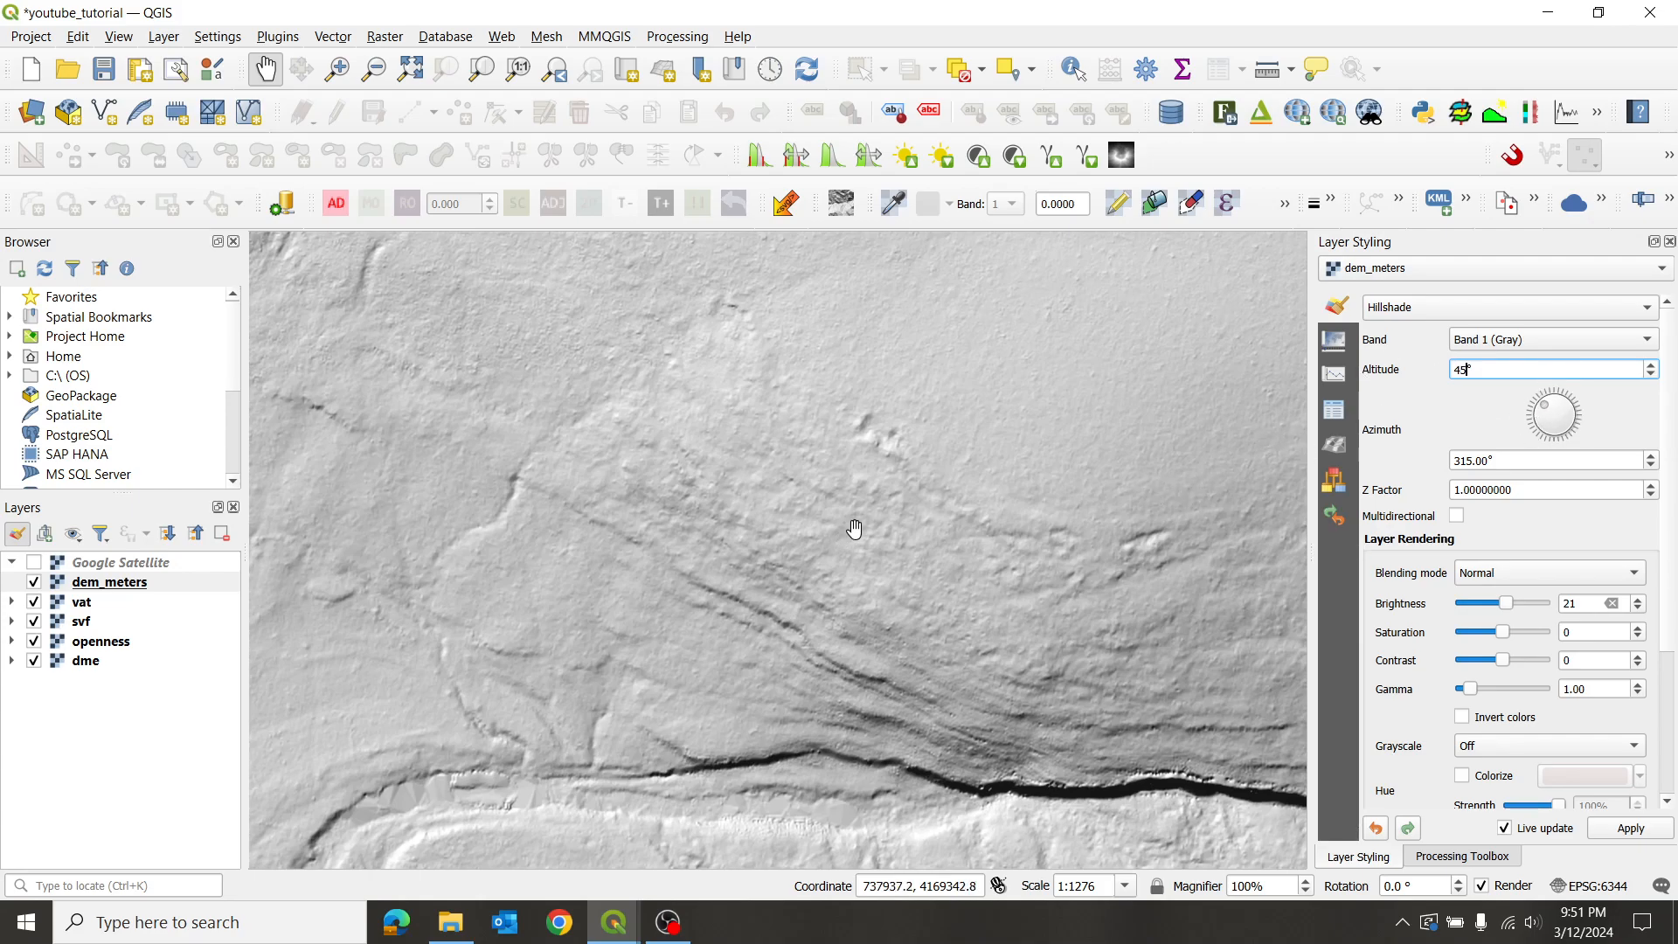
pyautogui.moveTo(1013, 647); pyautogui.dragTo(984, 324)
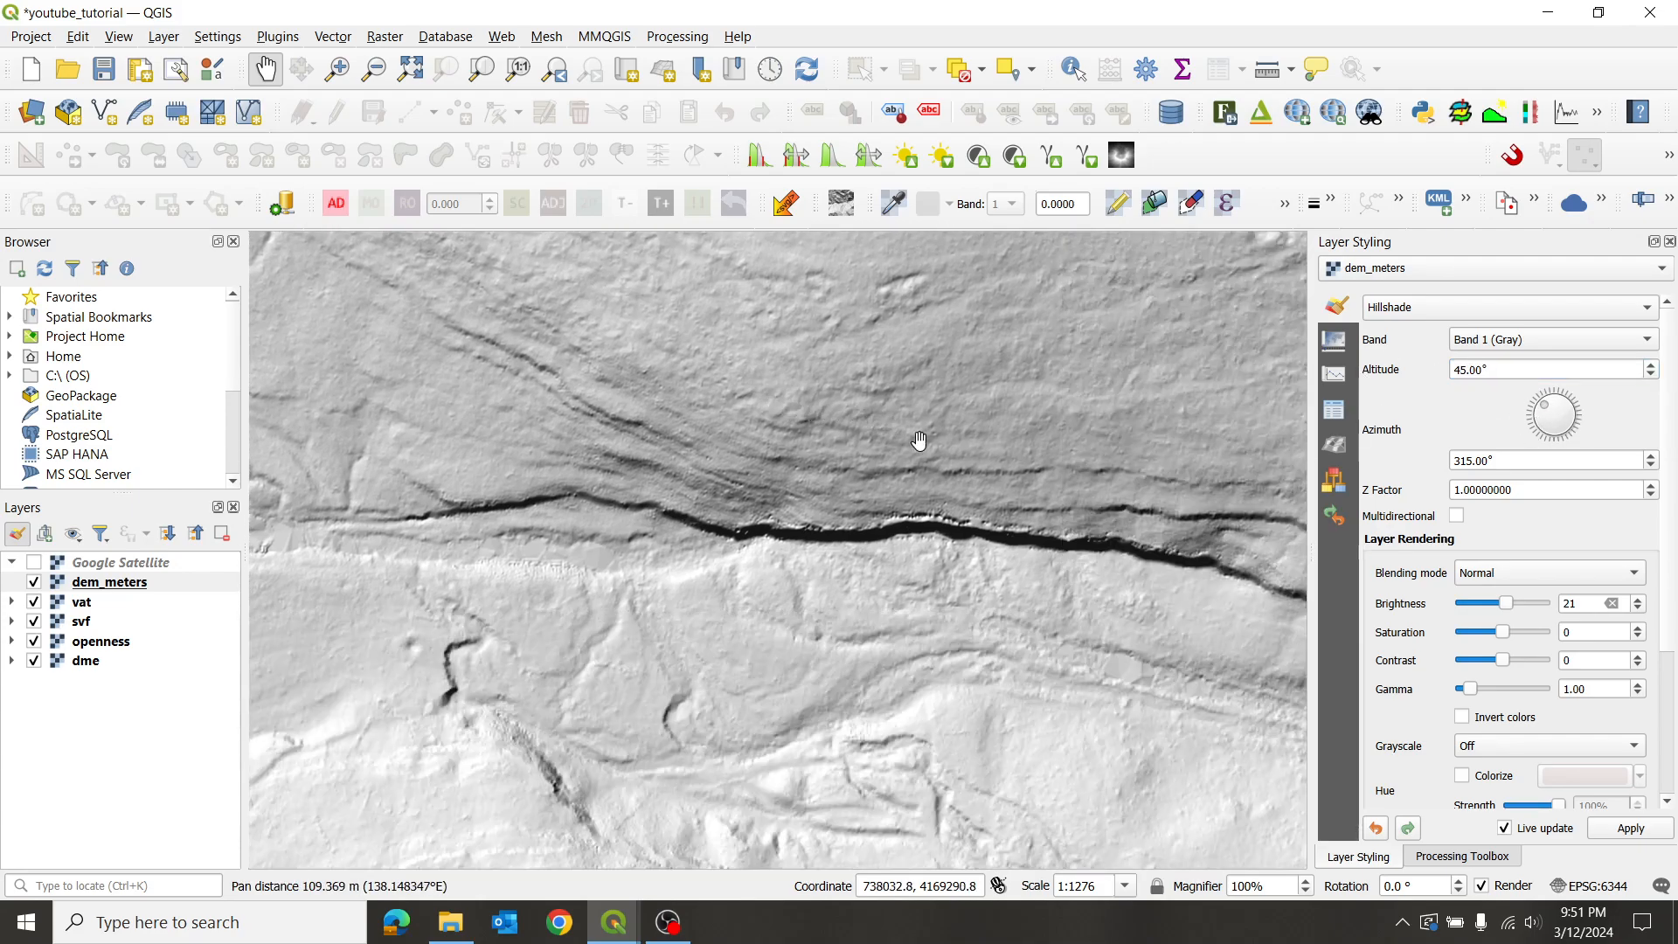
pyautogui.scroll(-1, 1071, 458)
pyautogui.moveTo(1134, 508); pyautogui.dragTo(971, 514)
pyautogui.moveTo(645, 472); pyautogui.dragTo(903, 502)
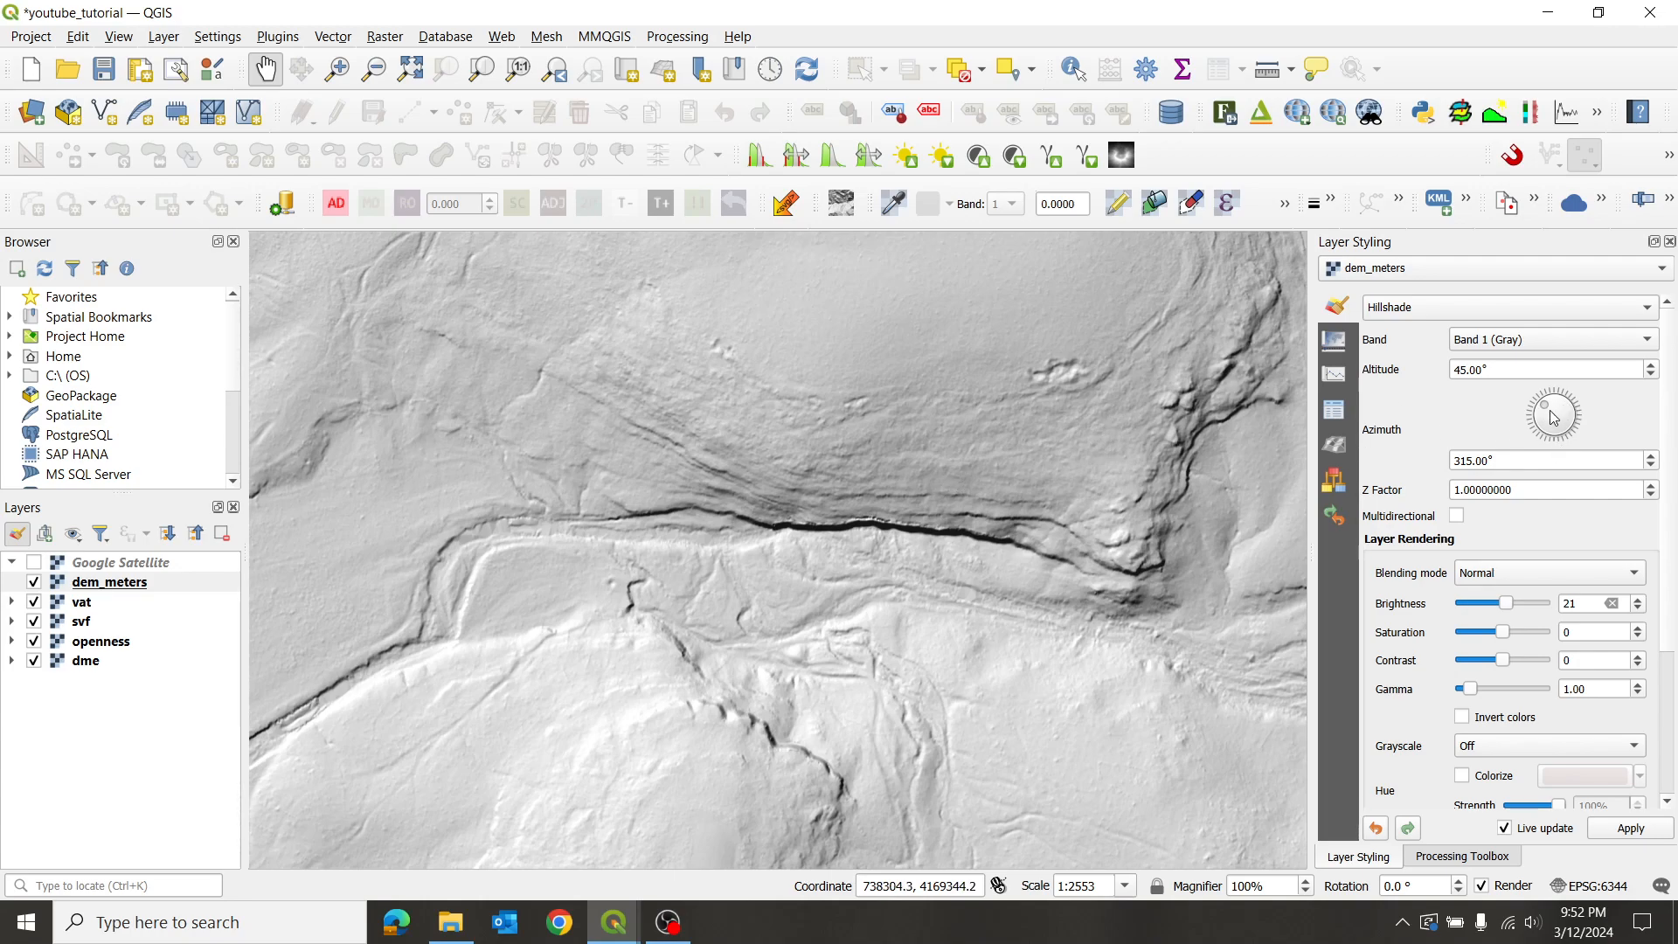
# - Try hillshade azimuths of 149°, 308° and 143°, finishing with light from 317°
pyautogui.moveTo(1547, 412); pyautogui.dragTo(1571, 442)
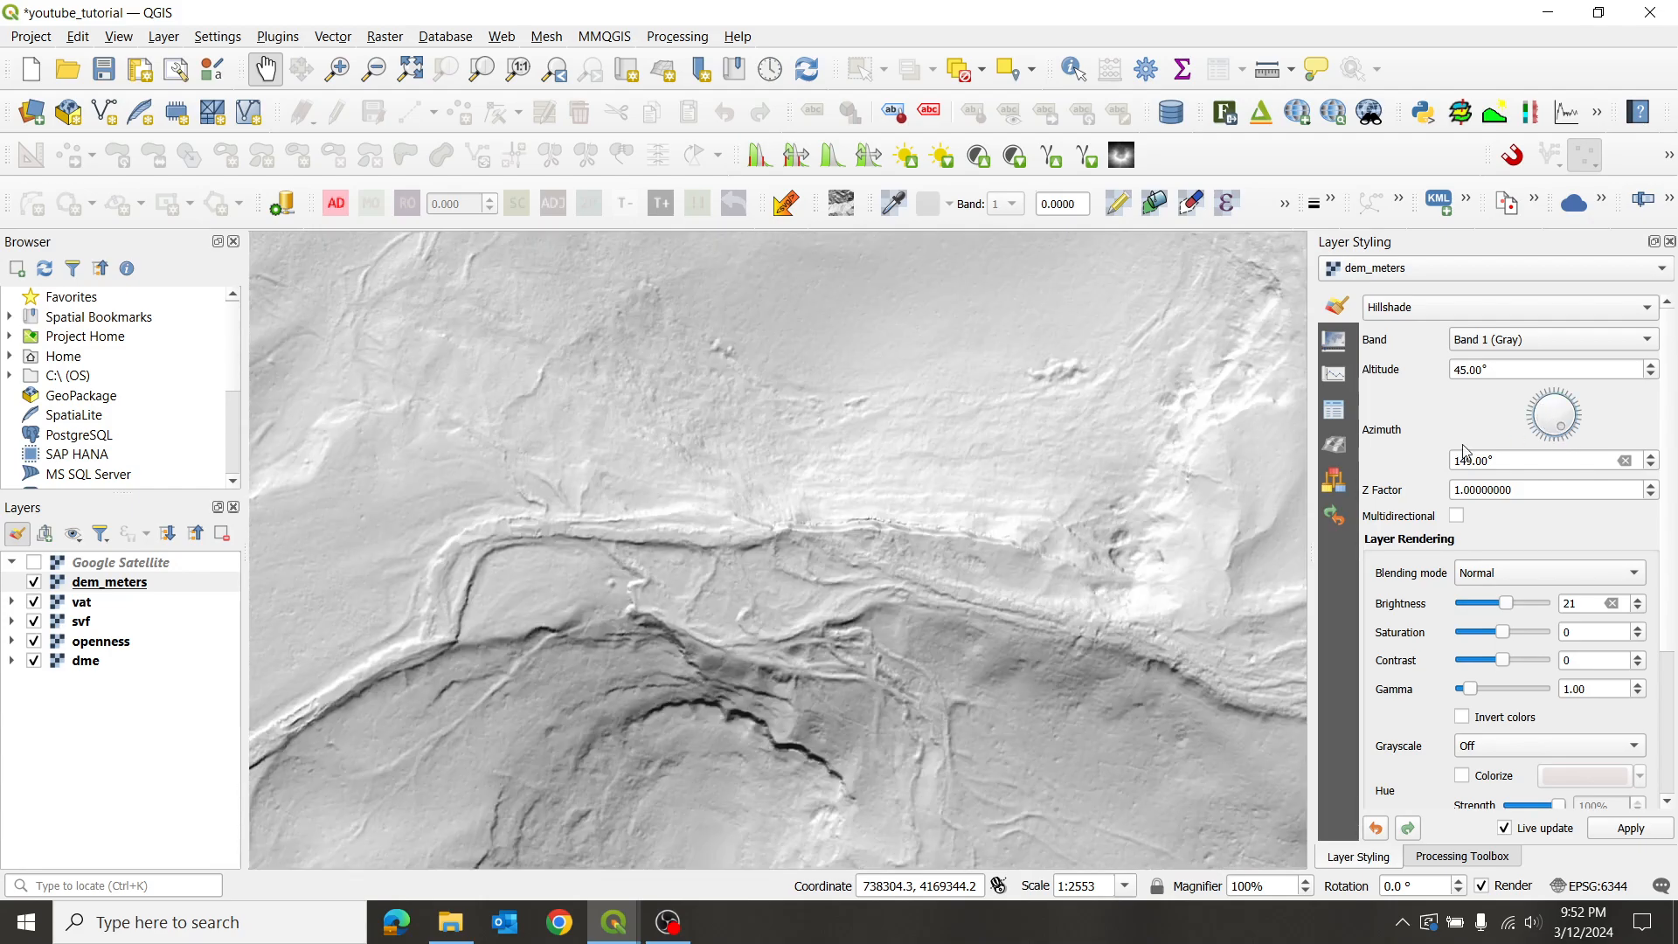
pyautogui.moveTo(584, 631); pyautogui.dragTo(859, 509)
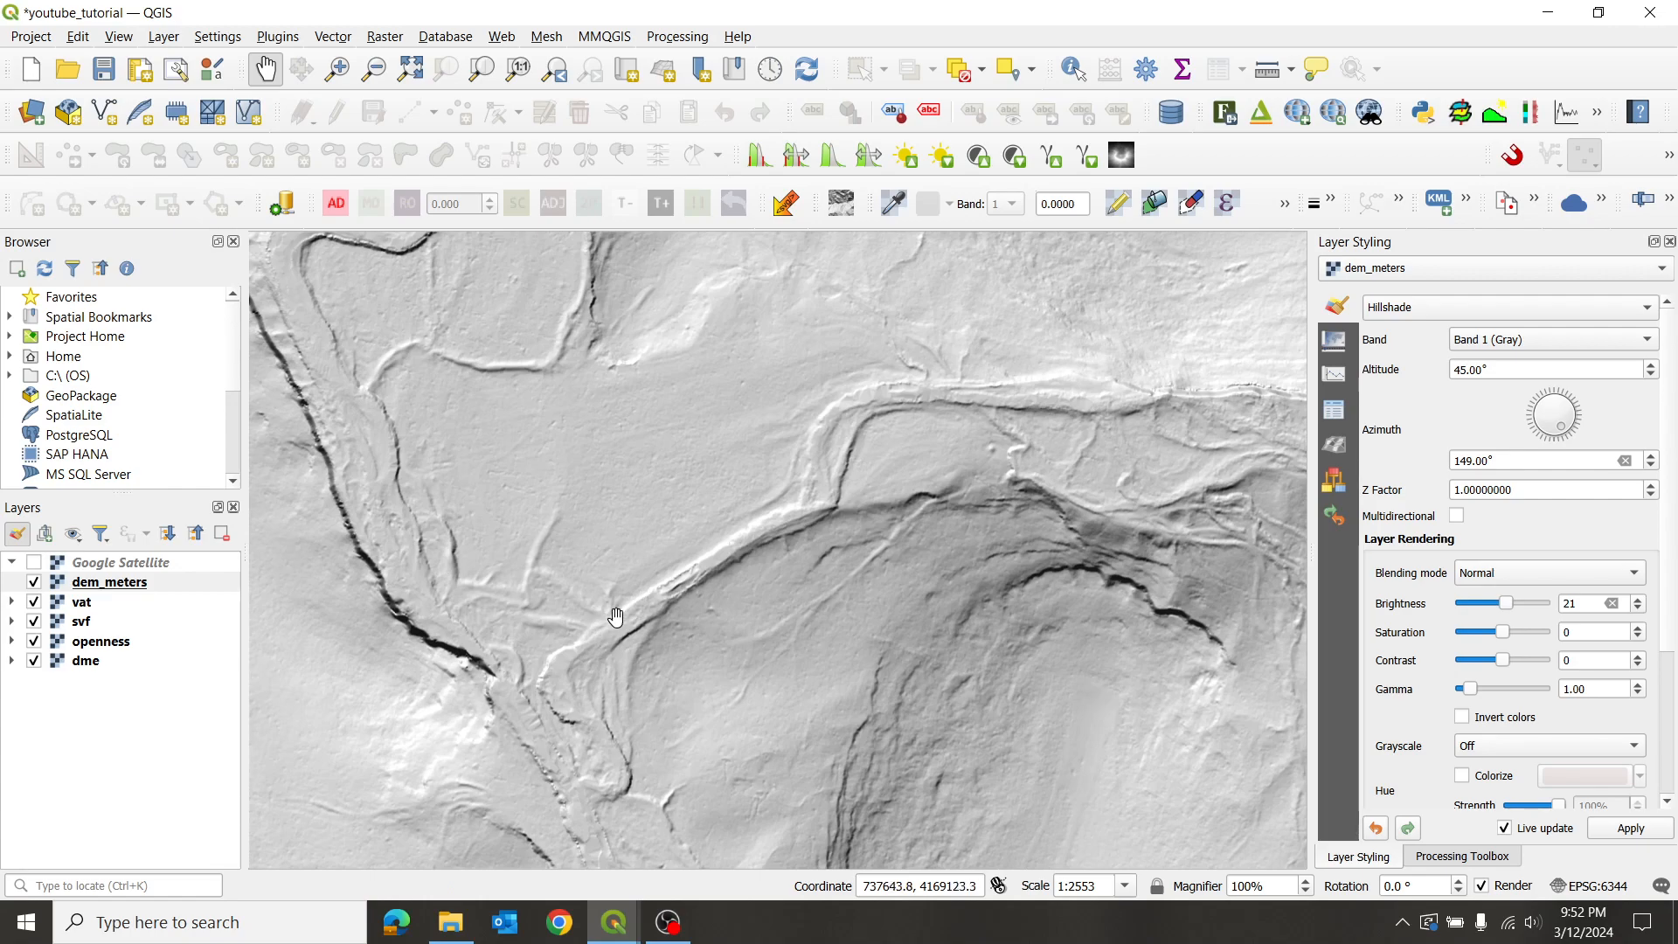
pyautogui.moveTo(1105, 524); pyautogui.dragTo(841, 560)
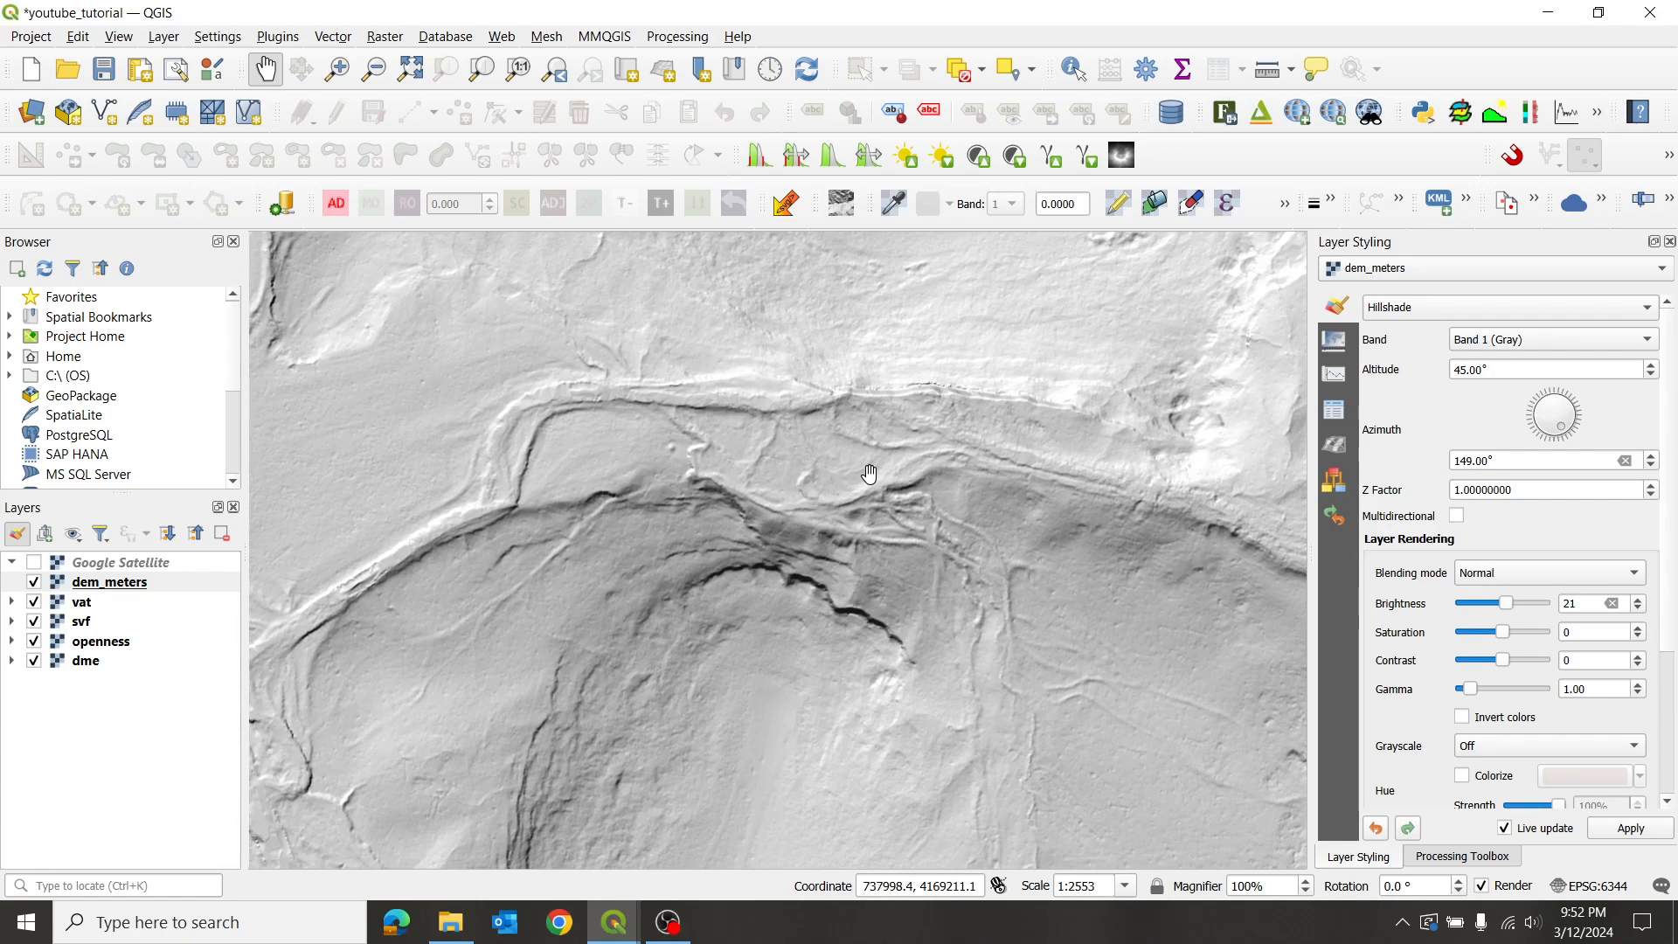
pyautogui.moveTo(1567, 435)
pyautogui.mouseDown()
pyautogui.moveTo(1527, 384)
pyautogui.moveTo(1583, 450)
pyautogui.mouseUp()
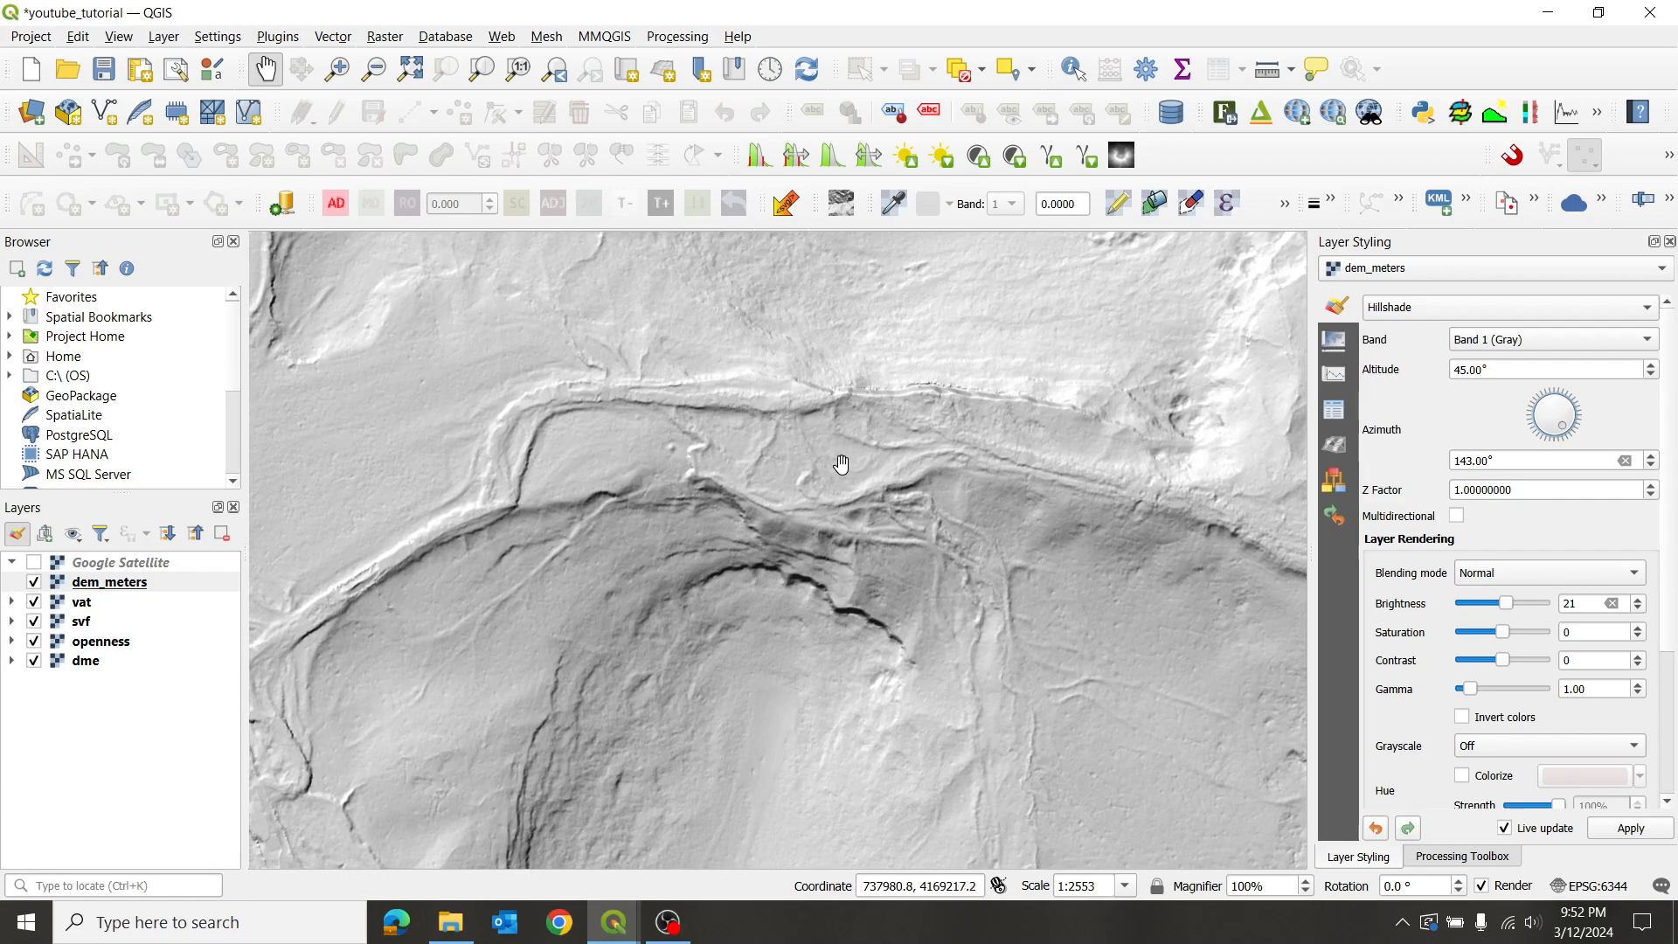
pyautogui.moveTo(748, 384); pyautogui.dragTo(844, 481)
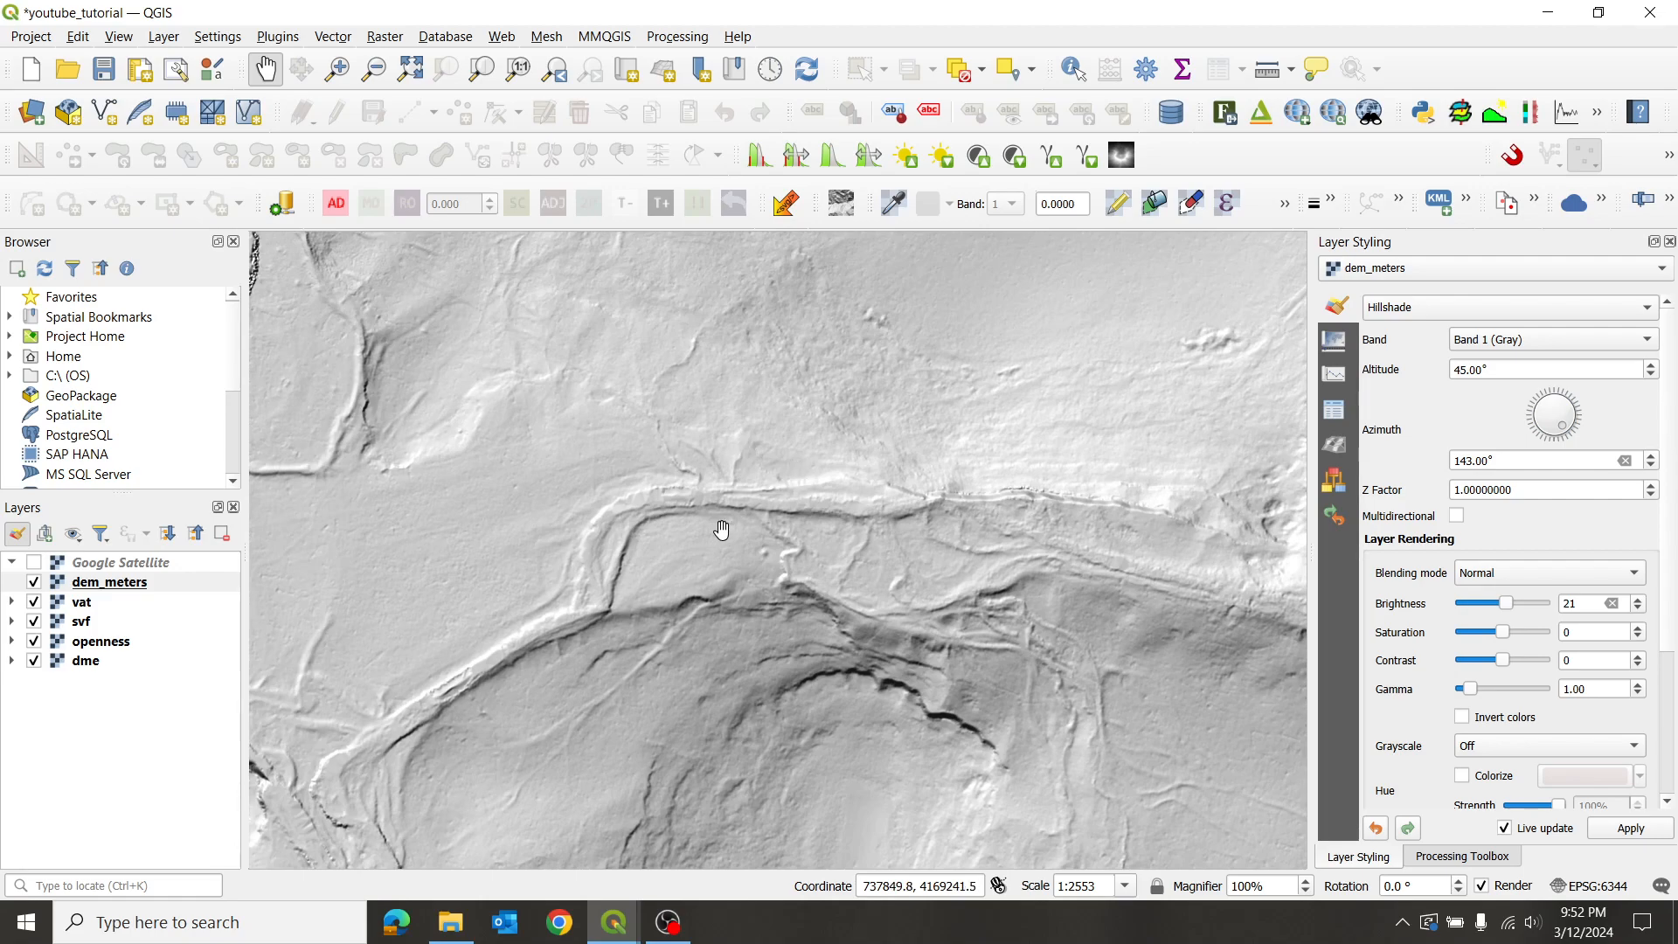
pyautogui.moveTo(723, 655); pyautogui.dragTo(769, 509)
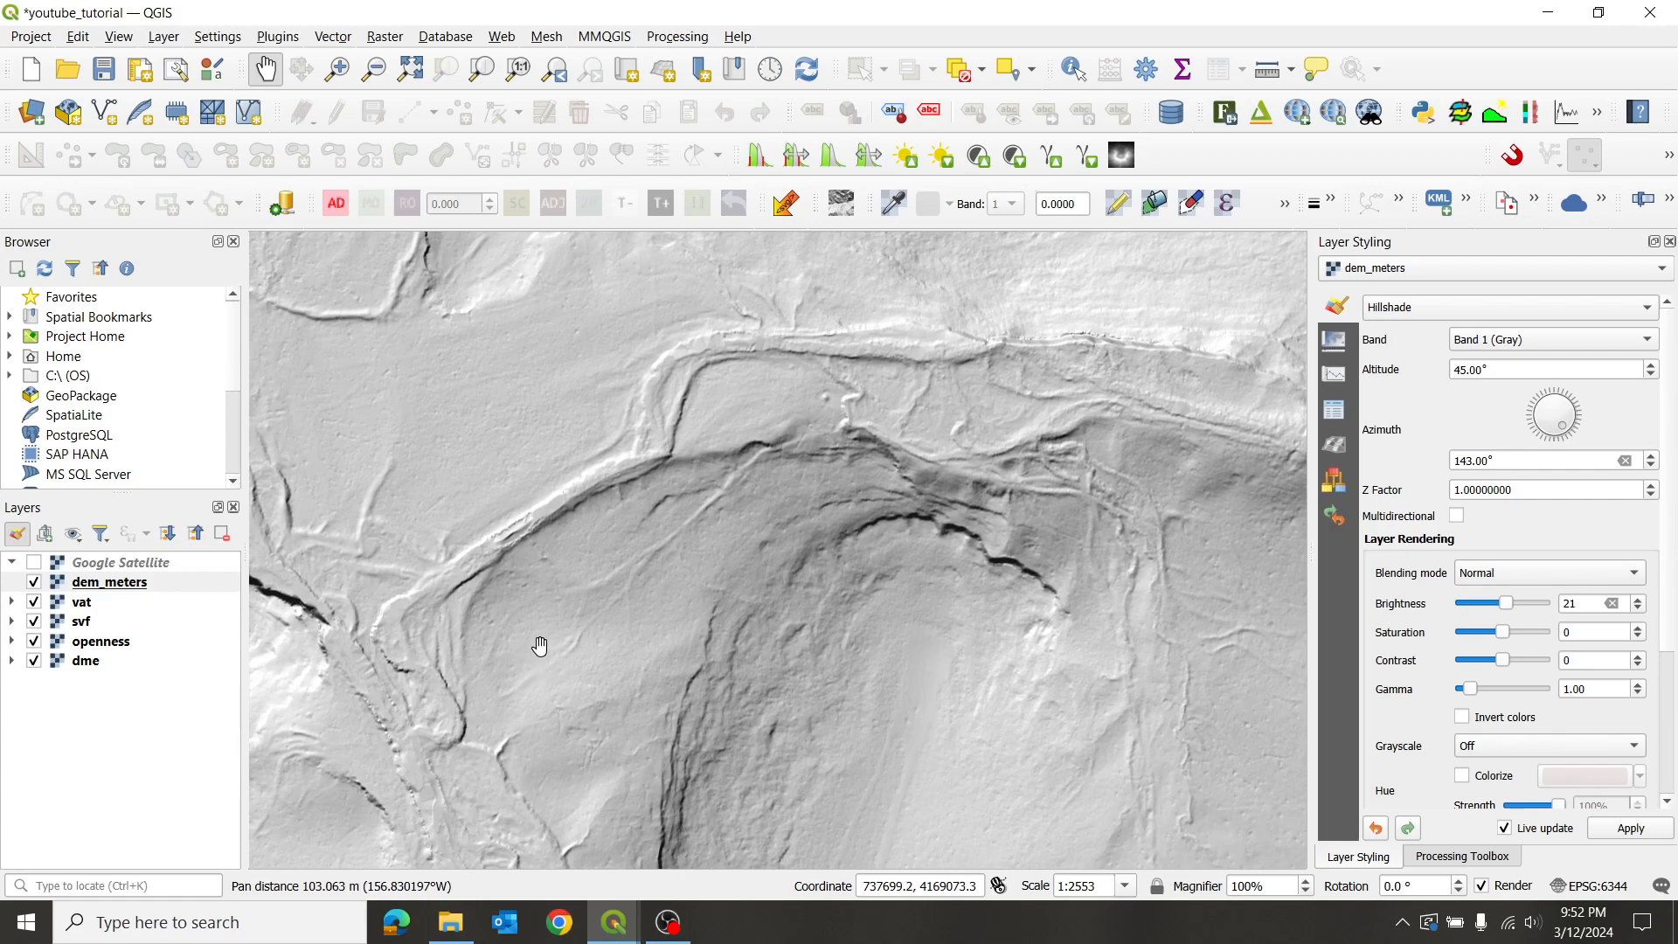
pyautogui.scroll(1, 580, 635)
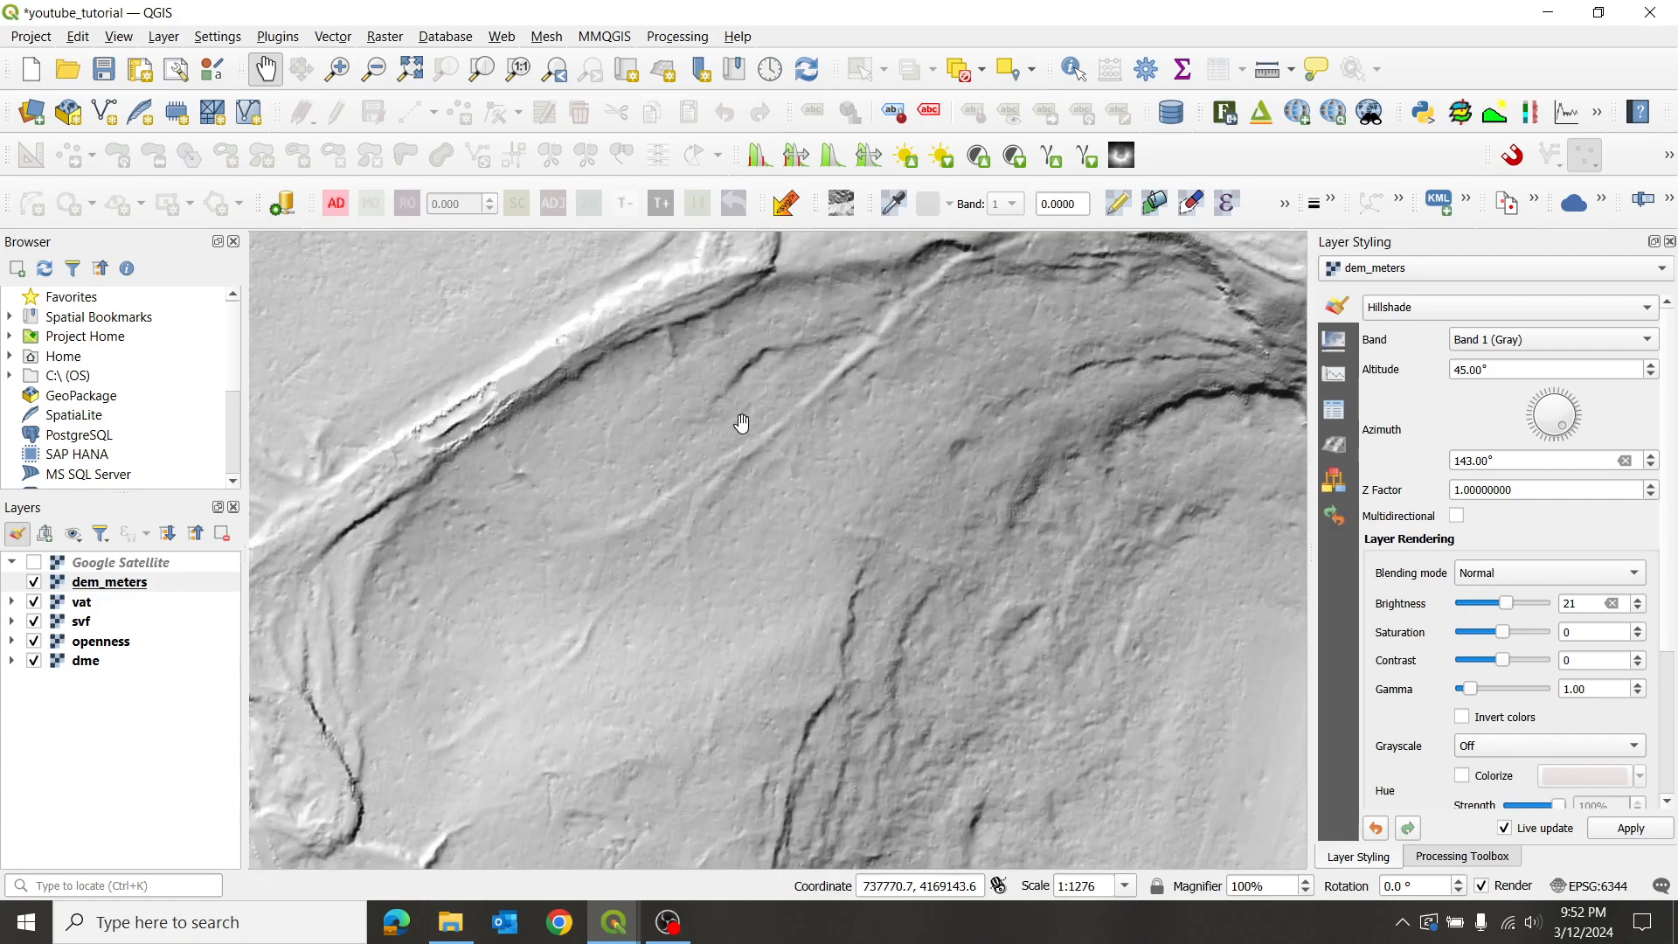
pyautogui.click(1536, 396)
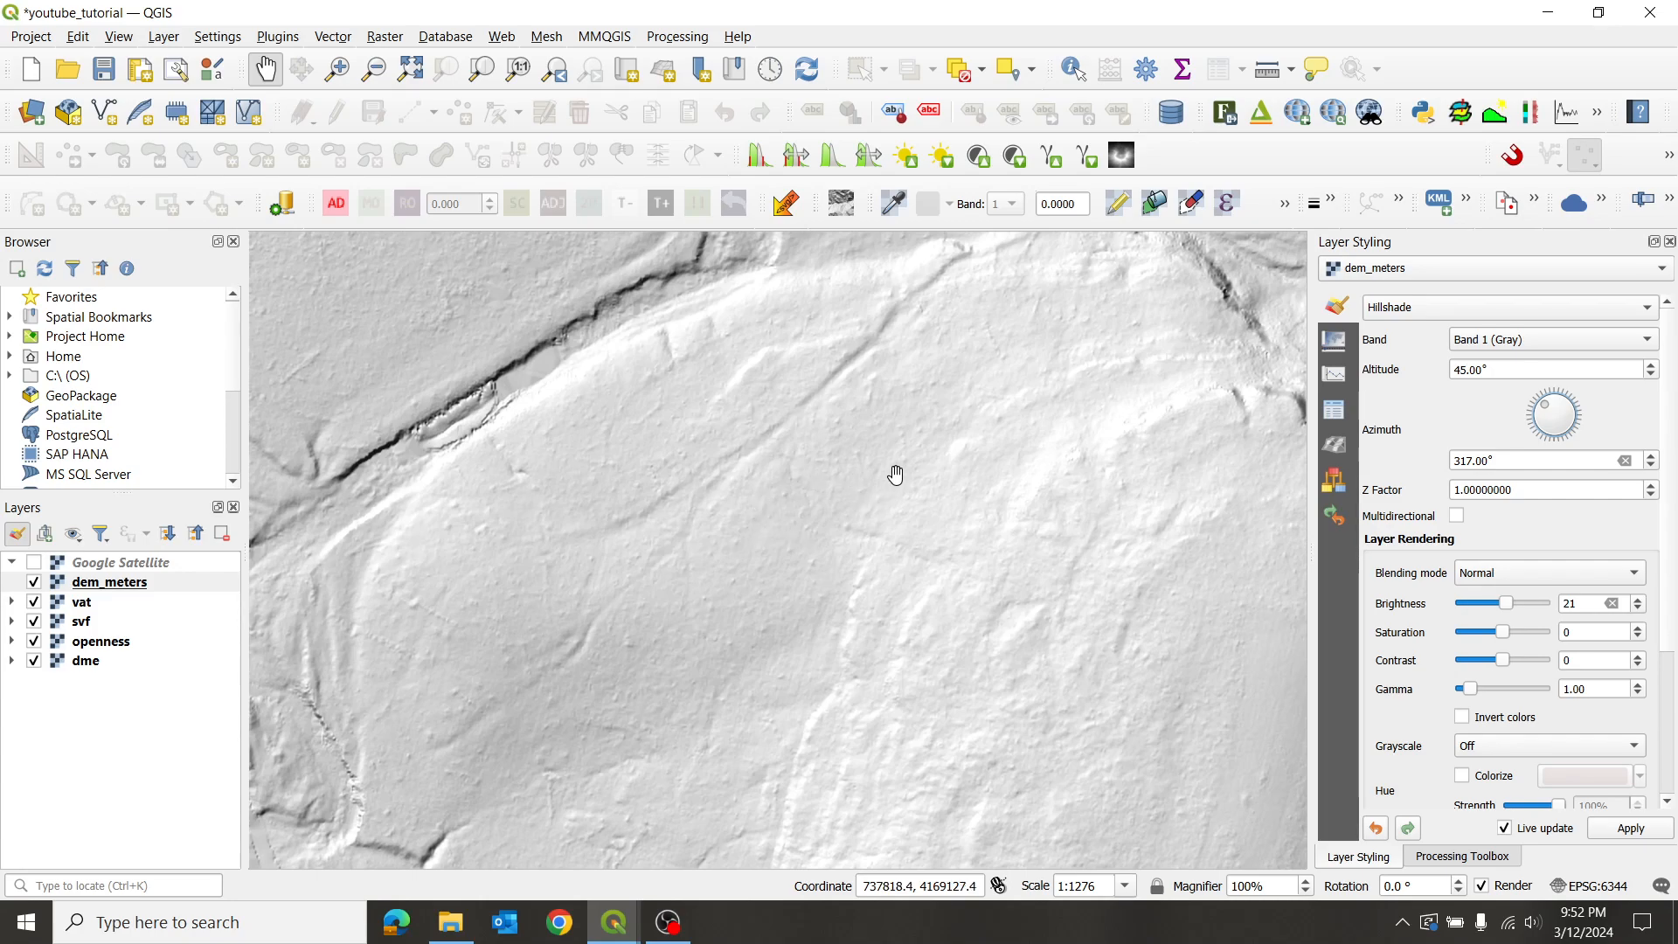
# - Pan and zoom around the hillshaded terrain, ending at 1:2553 over the main gully
pyautogui.scroll(-1, 948, 453)
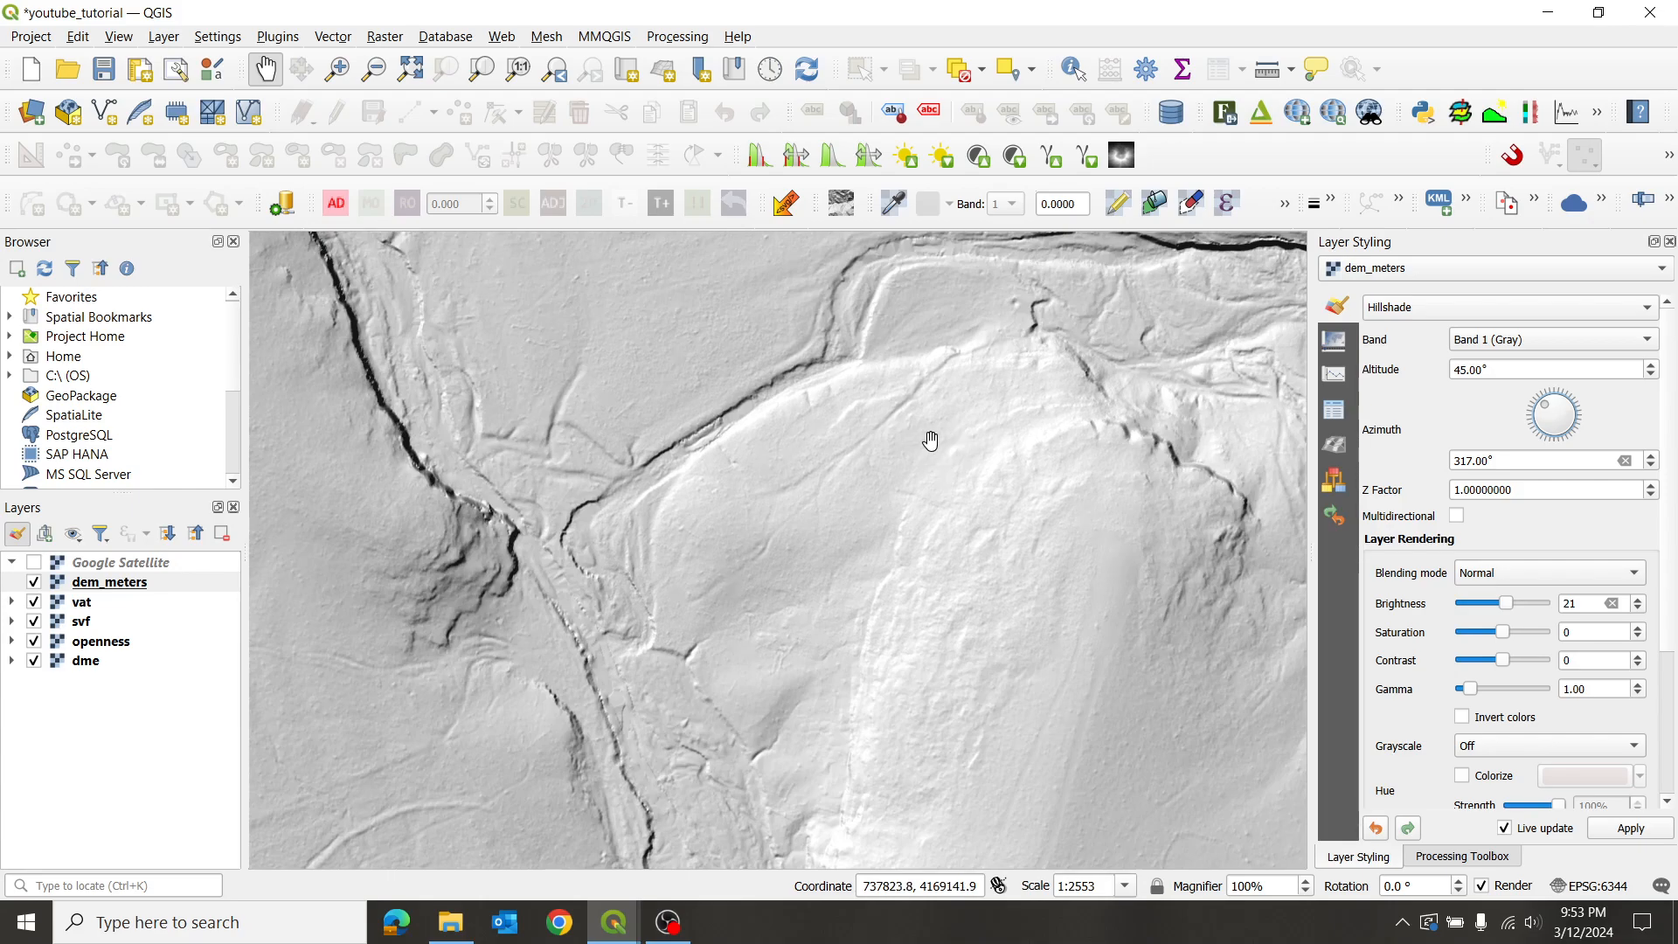
pyautogui.moveTo(849, 376); pyautogui.dragTo(856, 509)
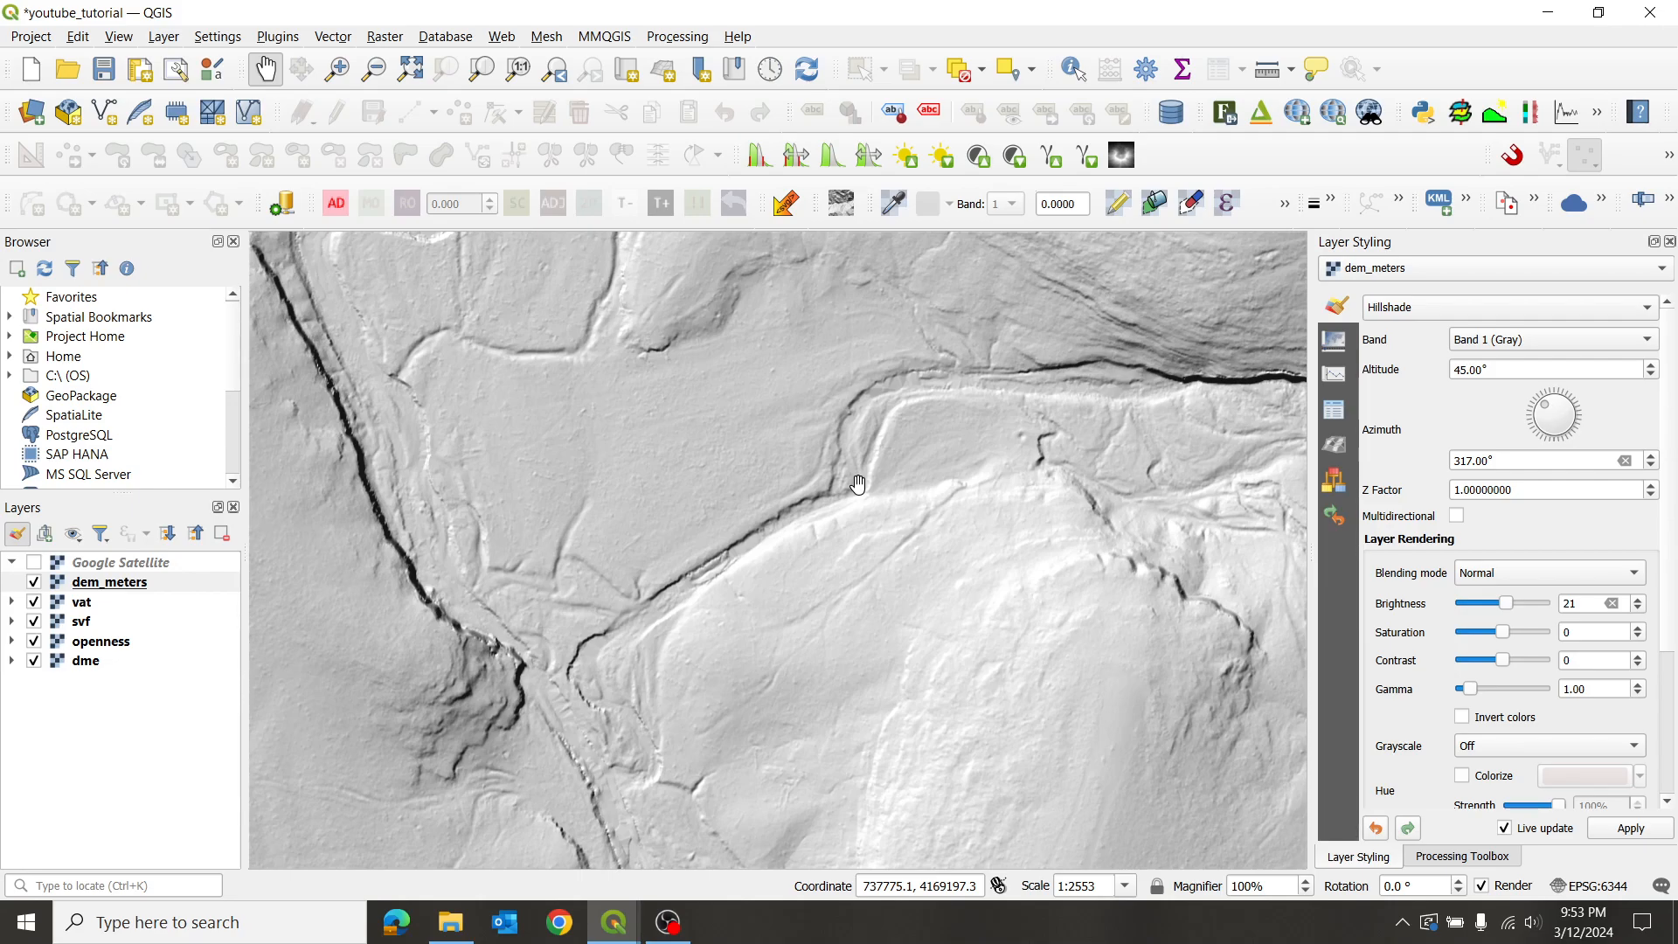
pyautogui.scroll(1, 791, 634)
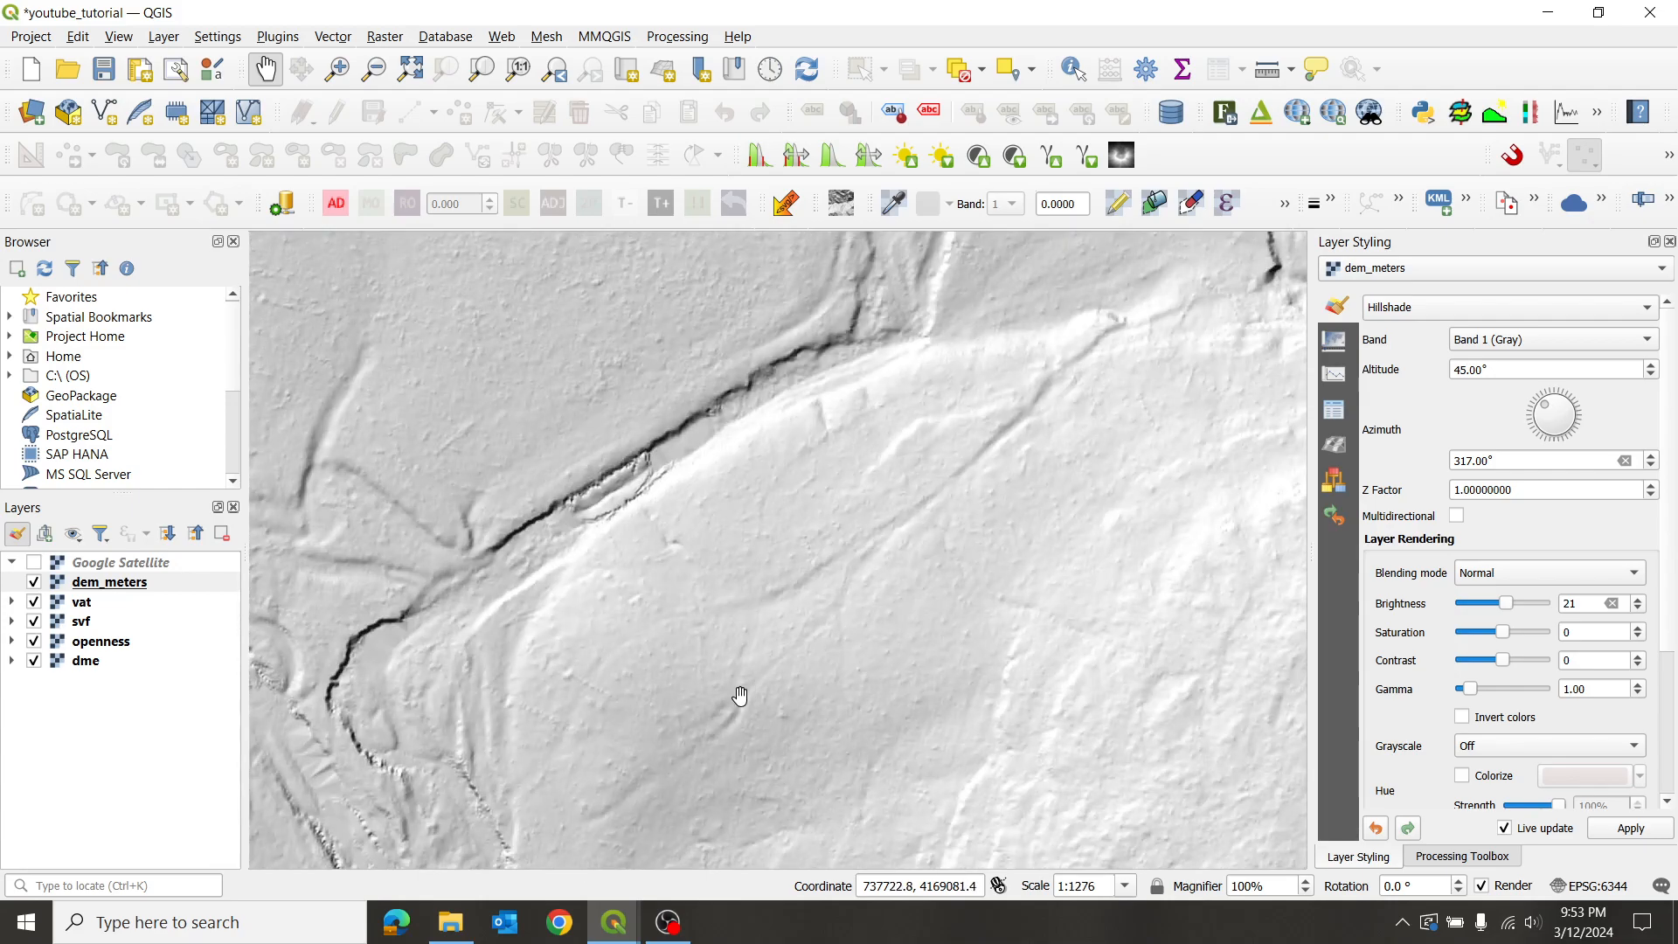
pyautogui.moveTo(1074, 442); pyautogui.dragTo(797, 589)
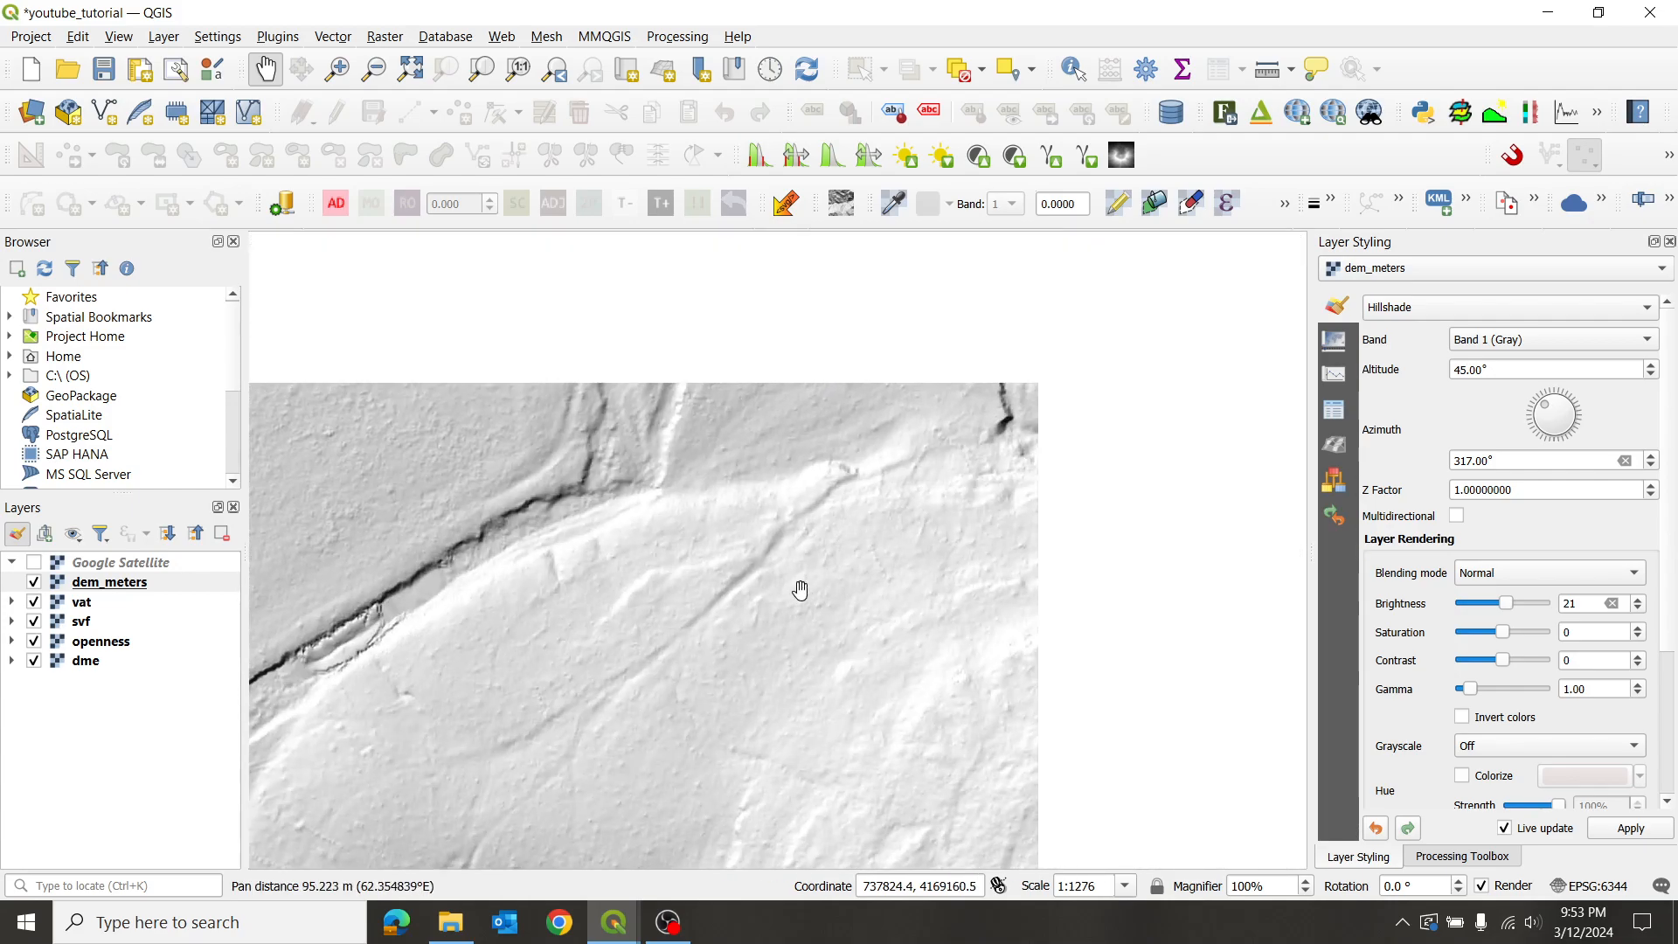
pyautogui.scroll(-1, 896, 494)
pyautogui.moveTo(1102, 523); pyautogui.dragTo(749, 437)
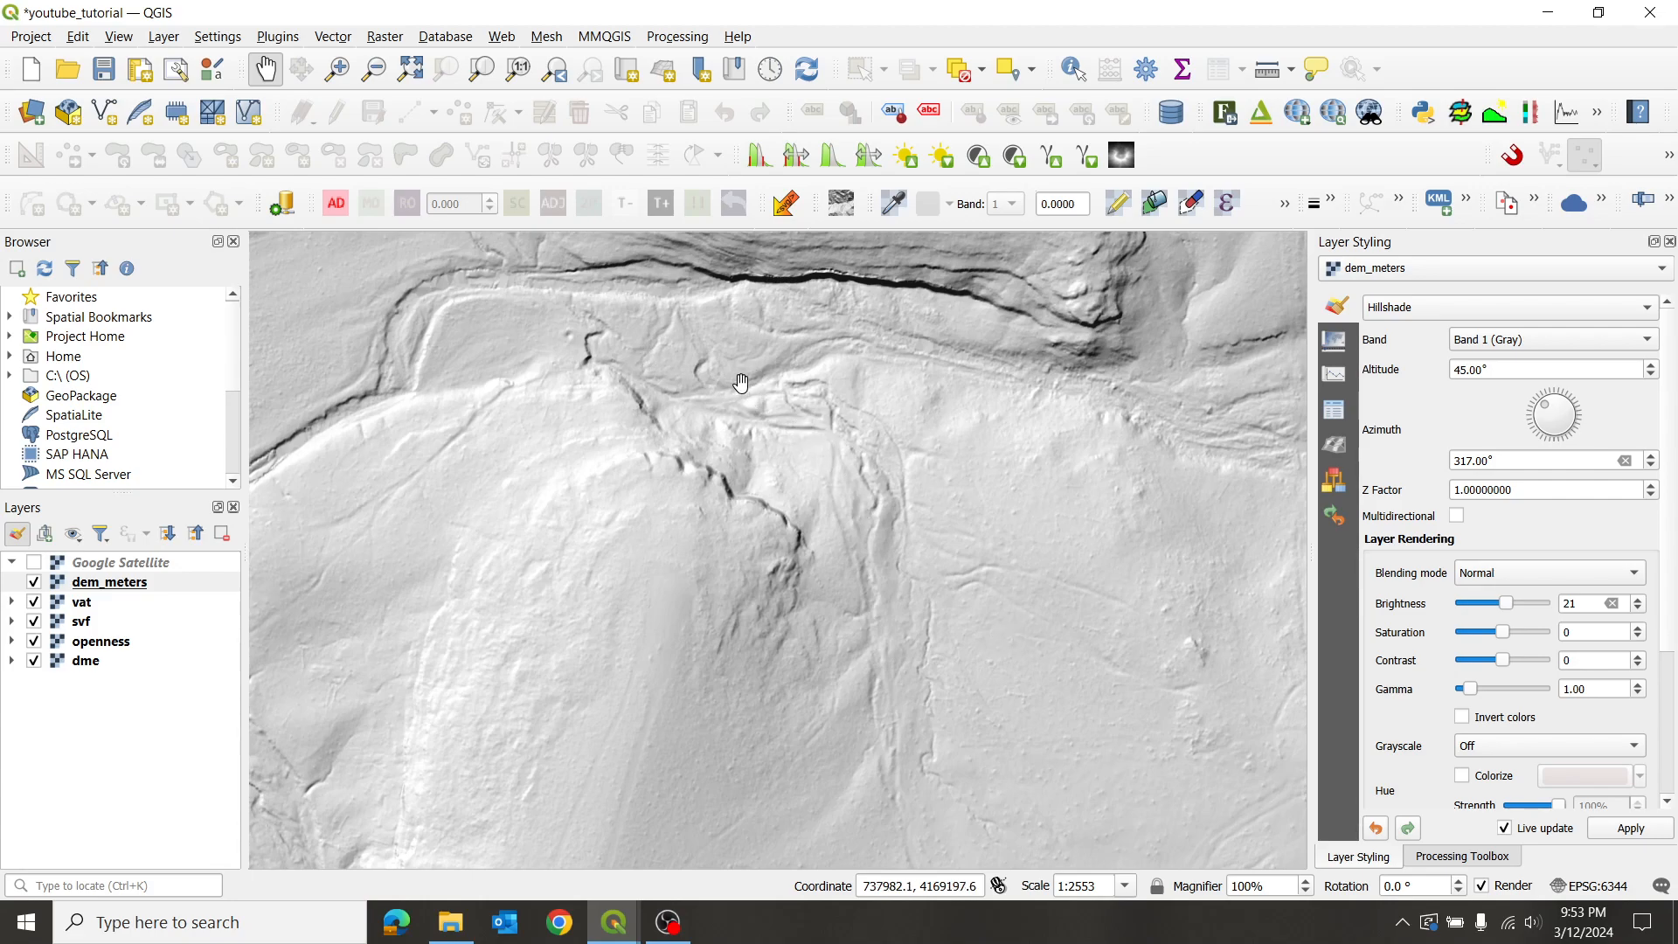
pyautogui.scroll(-1, 712, 446)
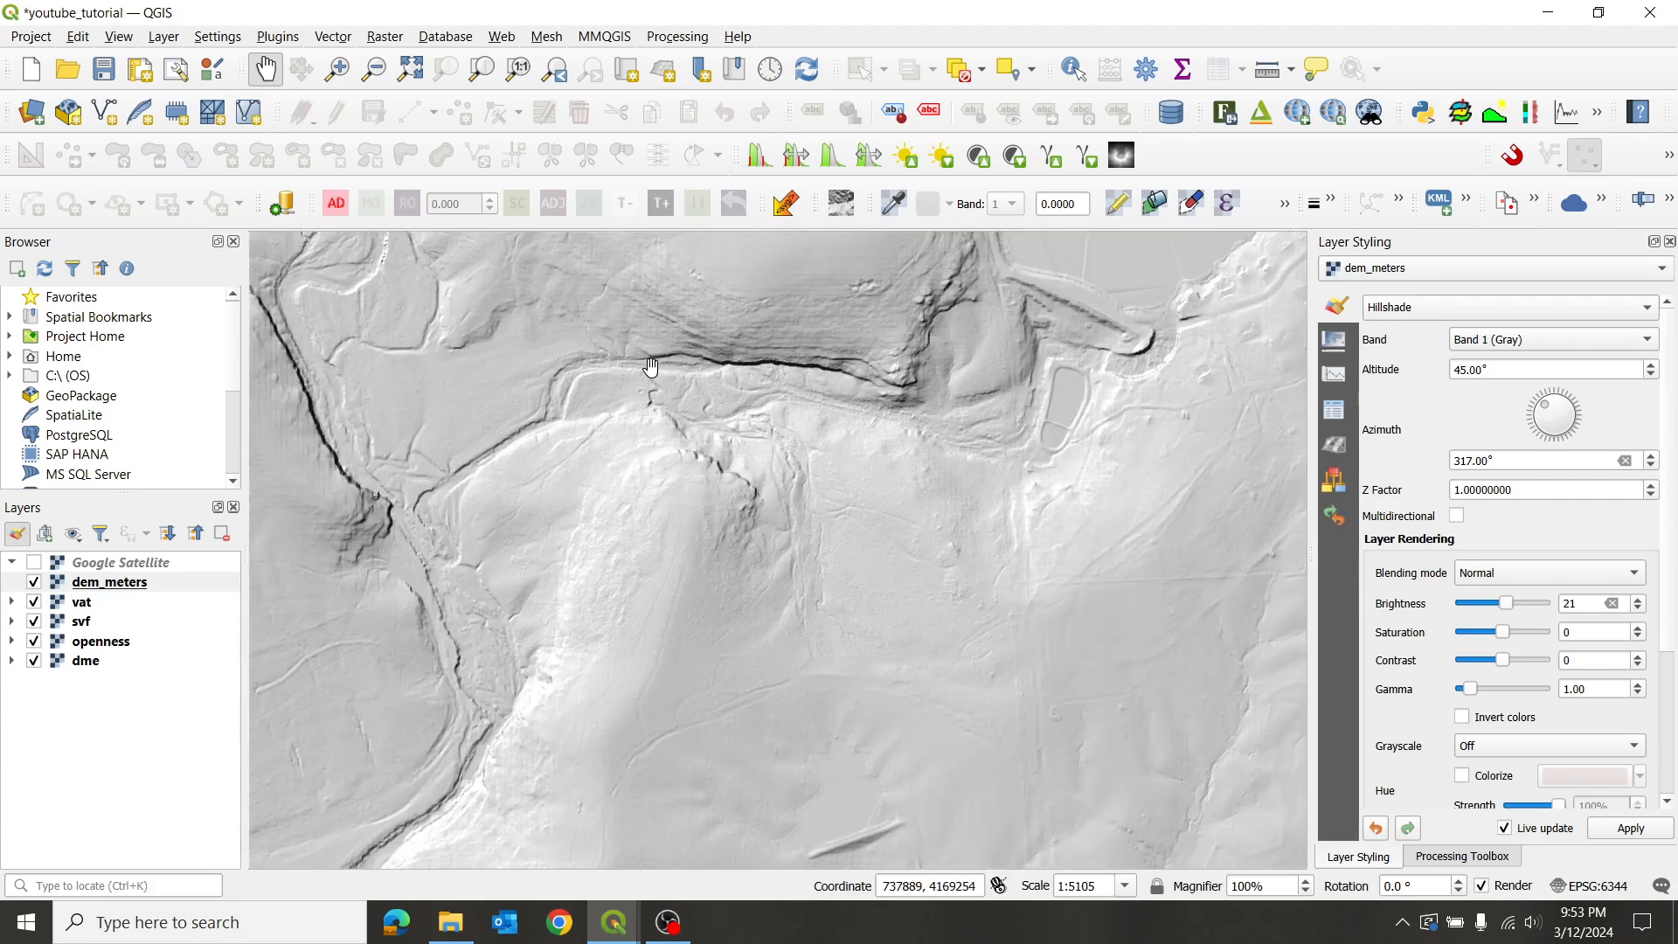
pyautogui.moveTo(712, 446); pyautogui.dragTo(752, 735)
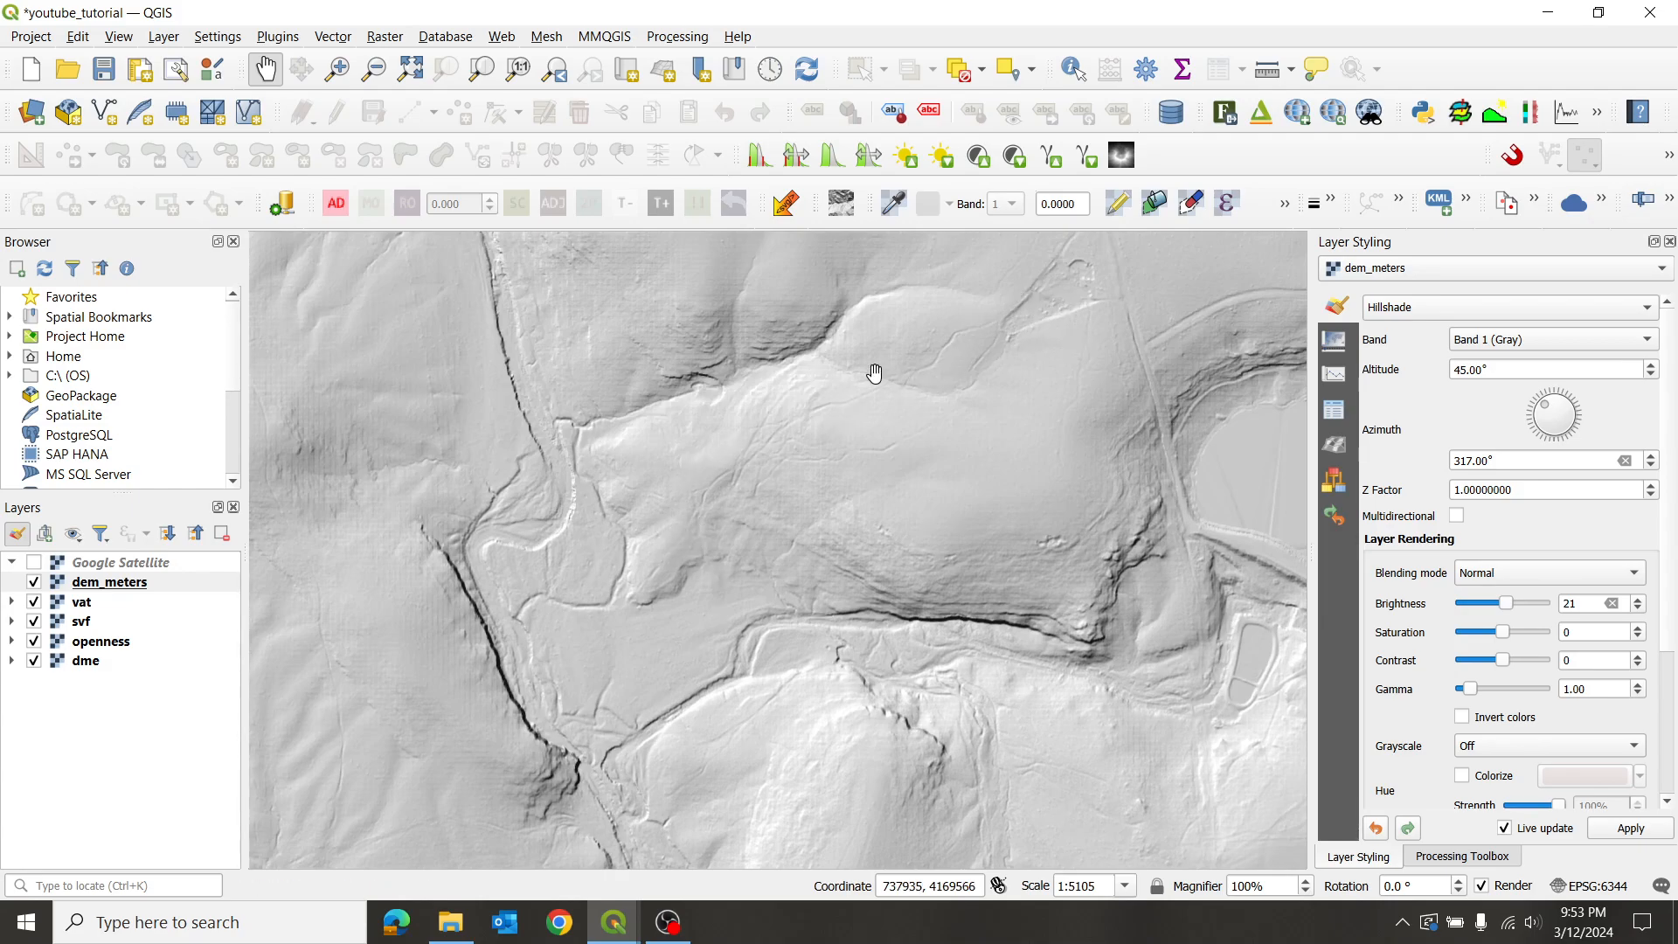
pyautogui.moveTo(655, 375); pyautogui.dragTo(813, 566)
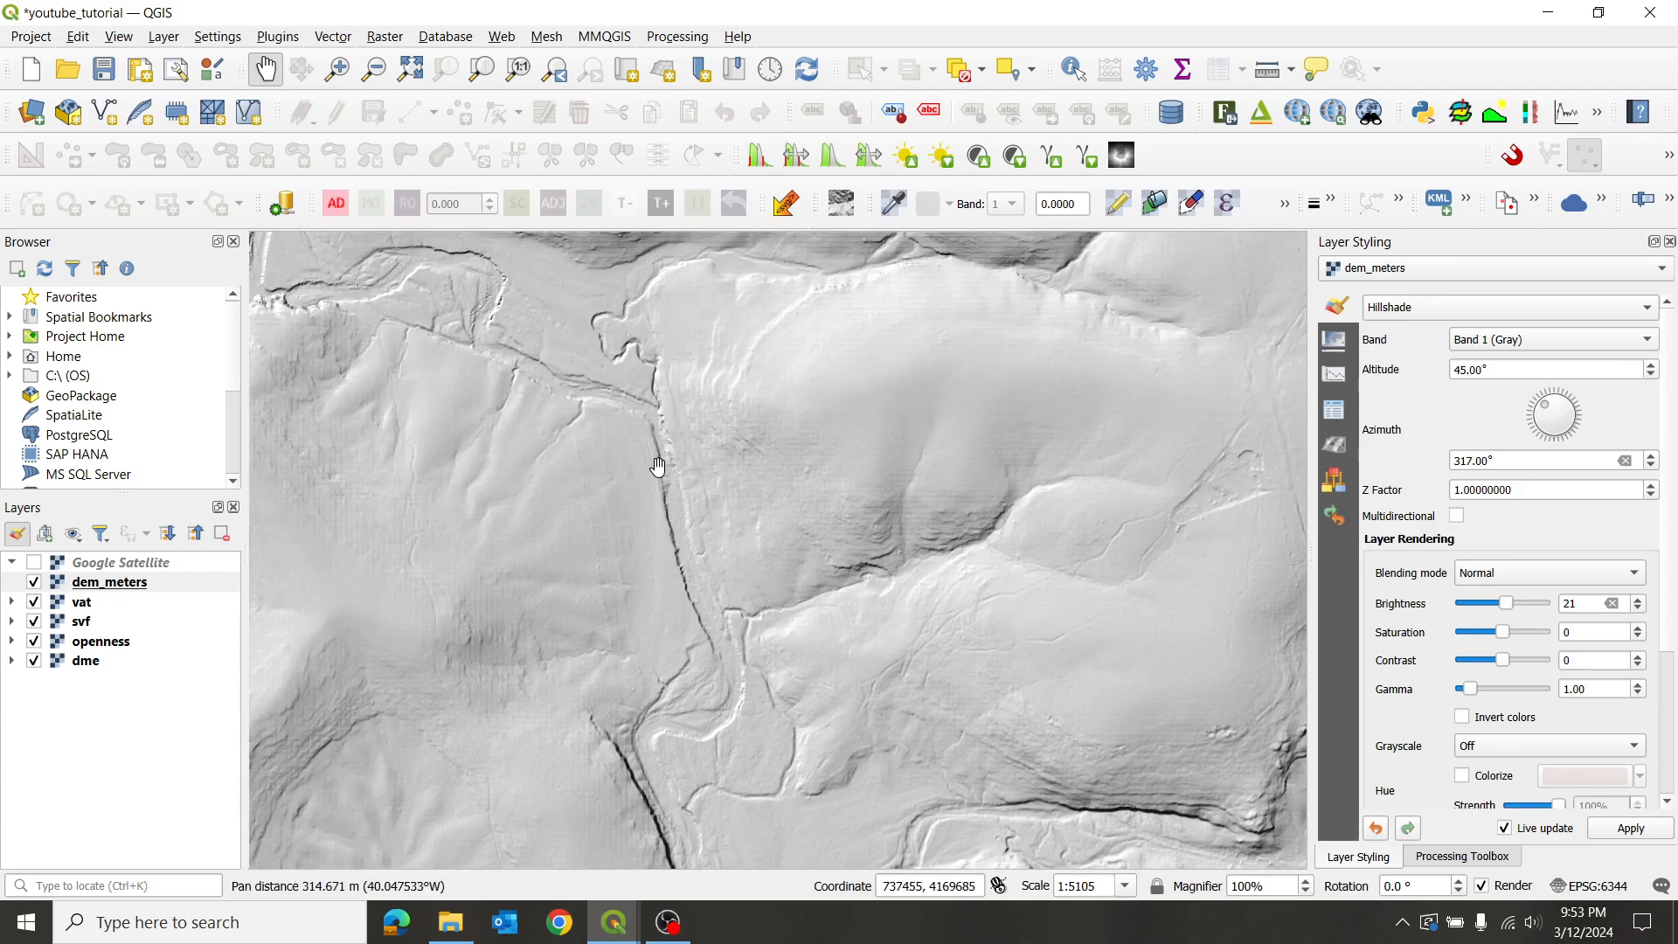
pyautogui.moveTo(926, 664); pyautogui.dragTo(685, 377)
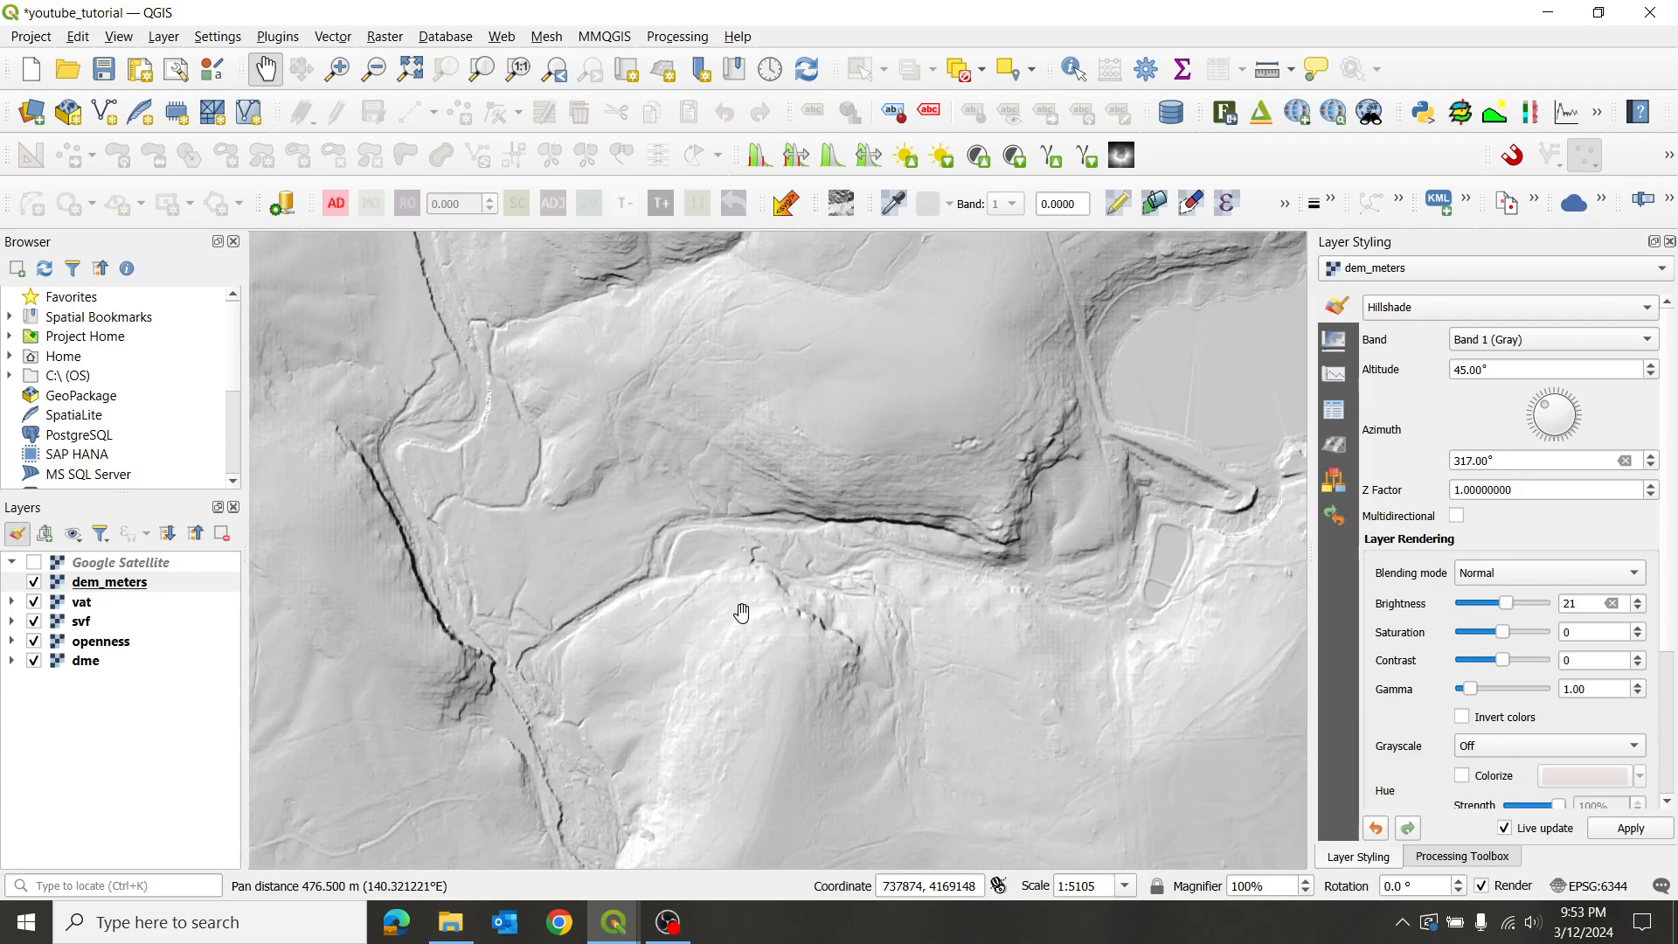
pyautogui.scroll(1, 742, 617)
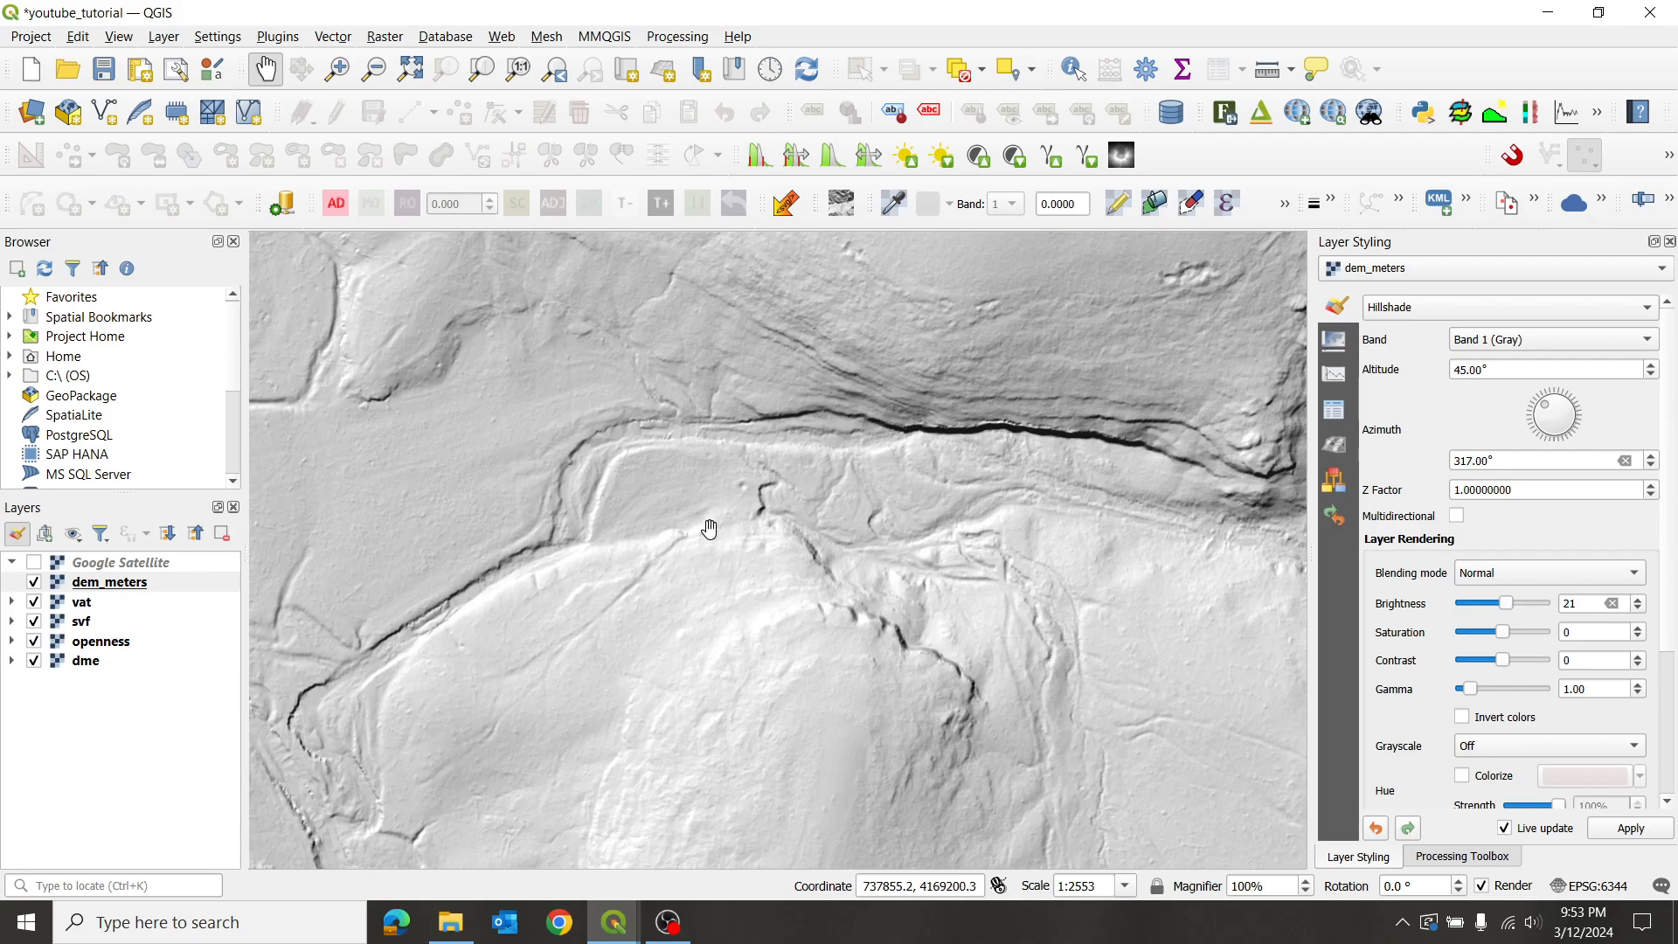
# - Zoom out and back in, then close in at 1:638 on the terrace below the gully
pyautogui.scroll(-1, 783, 496)
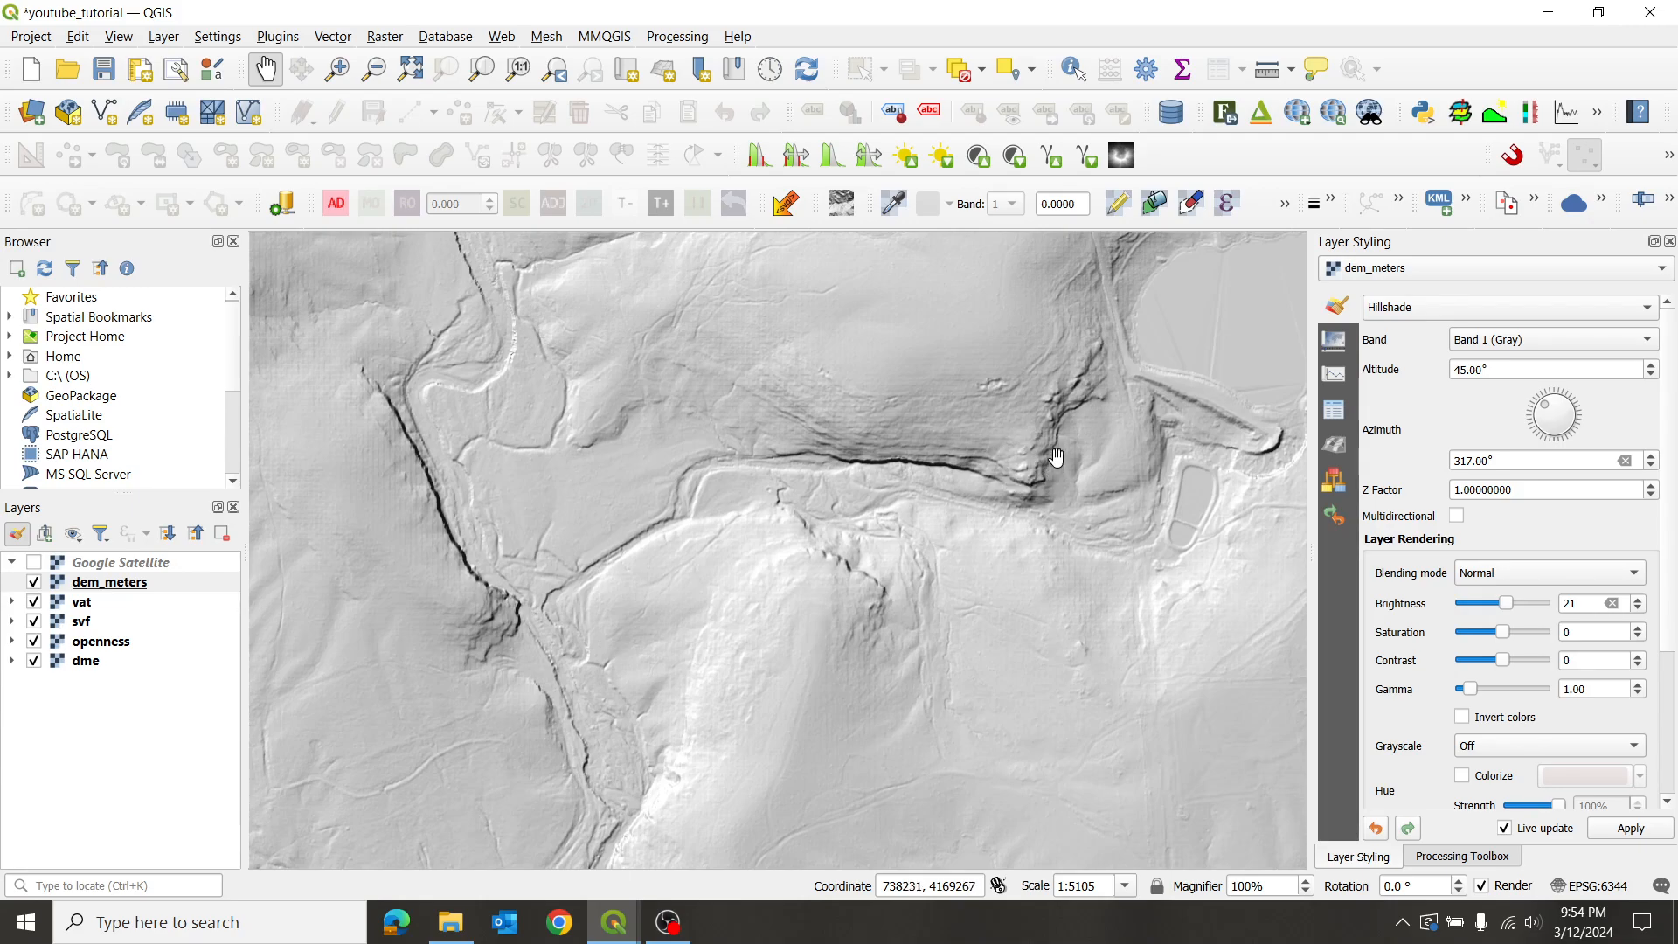
pyautogui.scroll(1, 1031, 470)
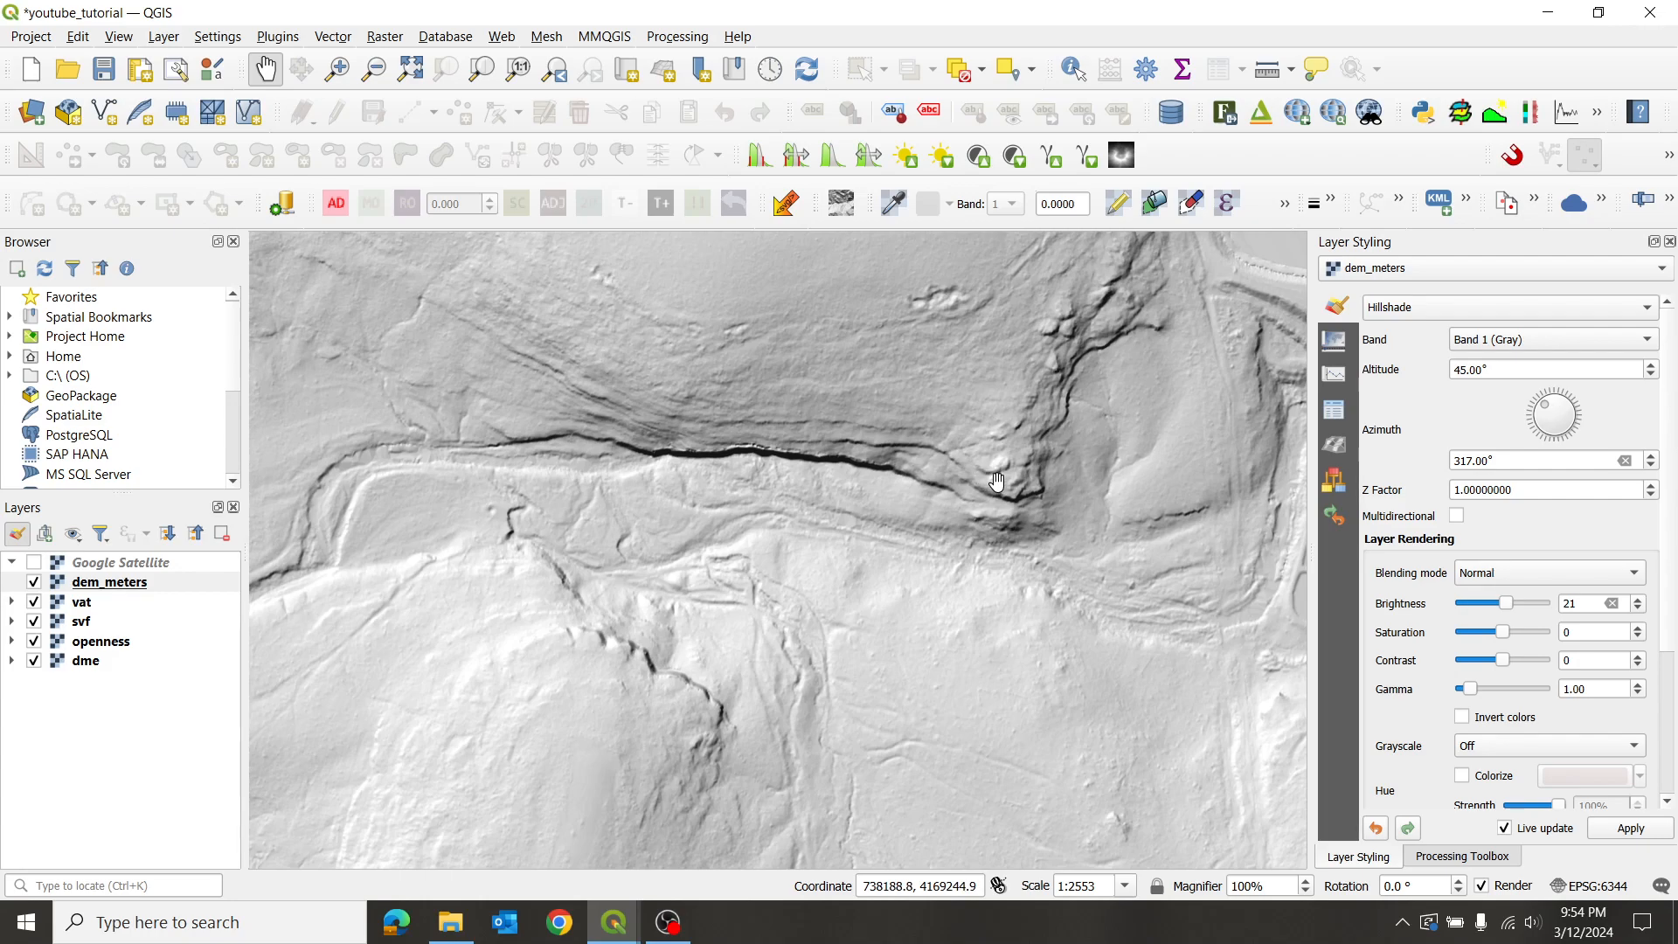
pyautogui.moveTo(549, 524); pyautogui.dragTo(810, 500)
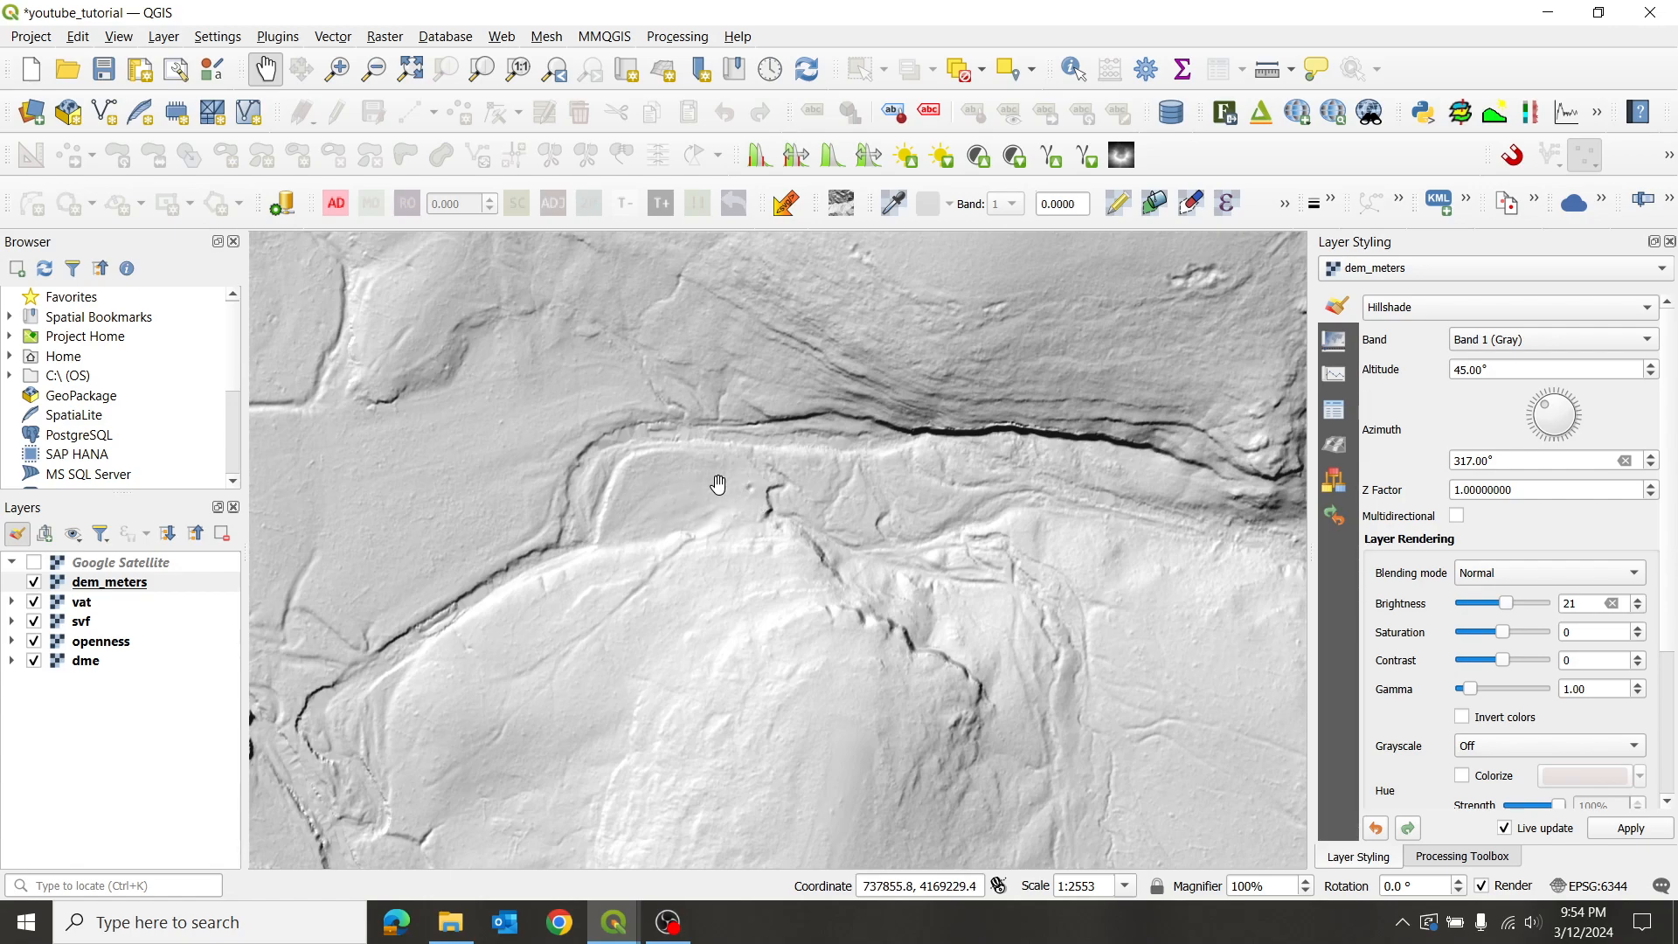
pyautogui.scroll(1, 720, 492)
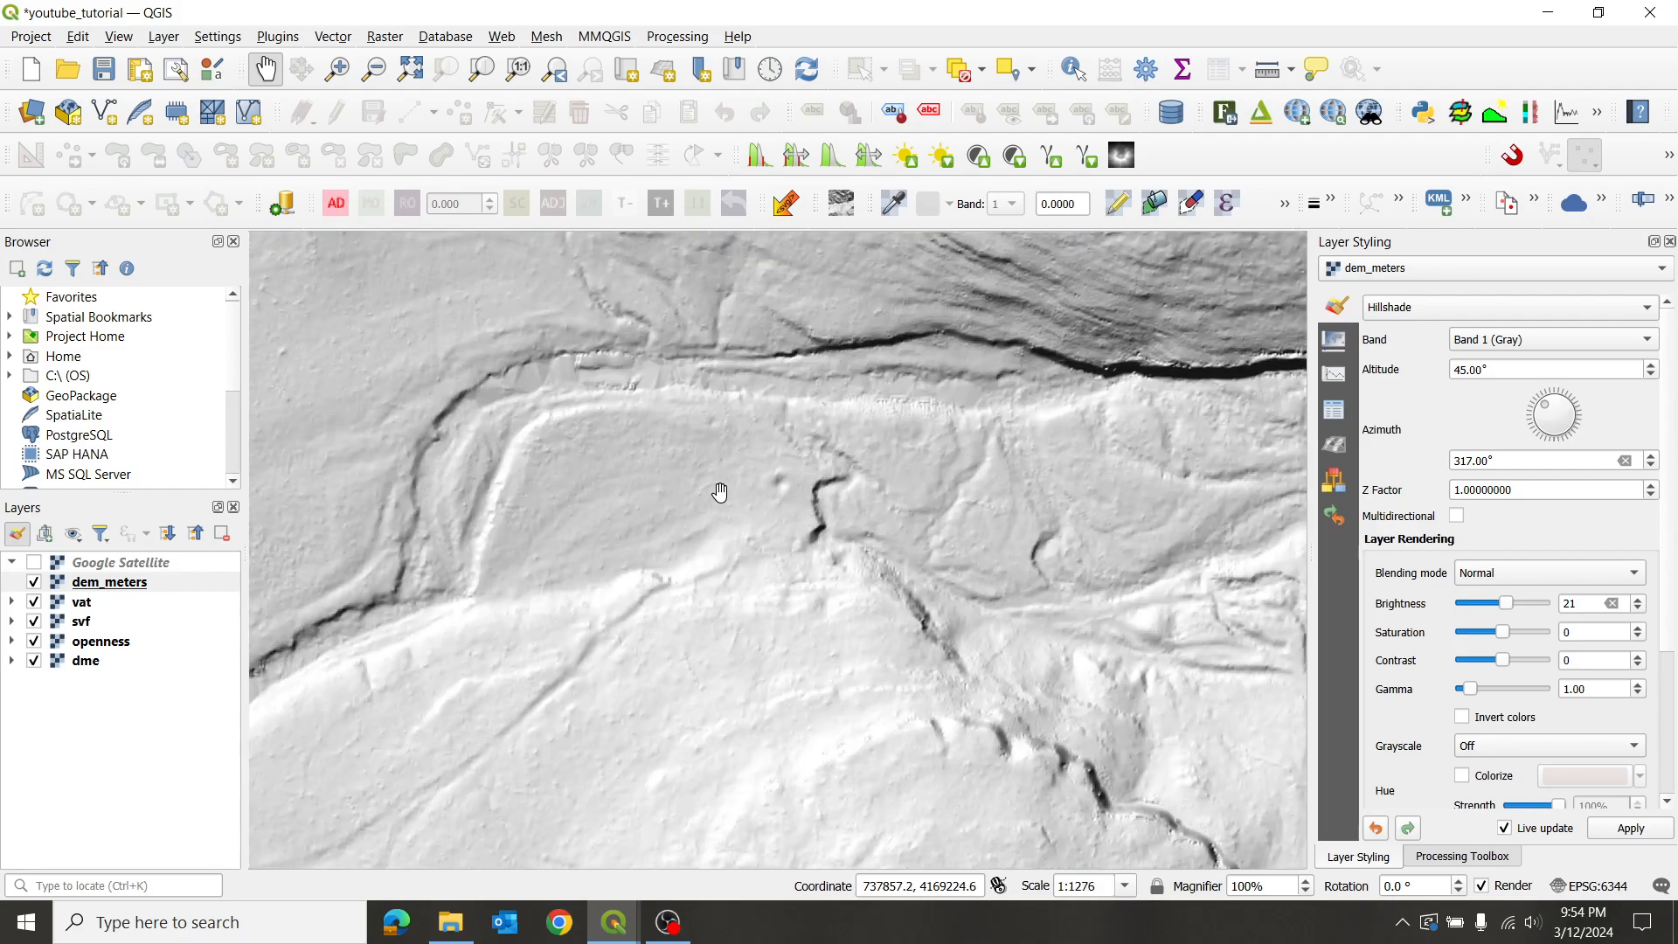
pyautogui.scroll(1, 719, 489)
pyautogui.moveTo(720, 489); pyautogui.dragTo(817, 559)
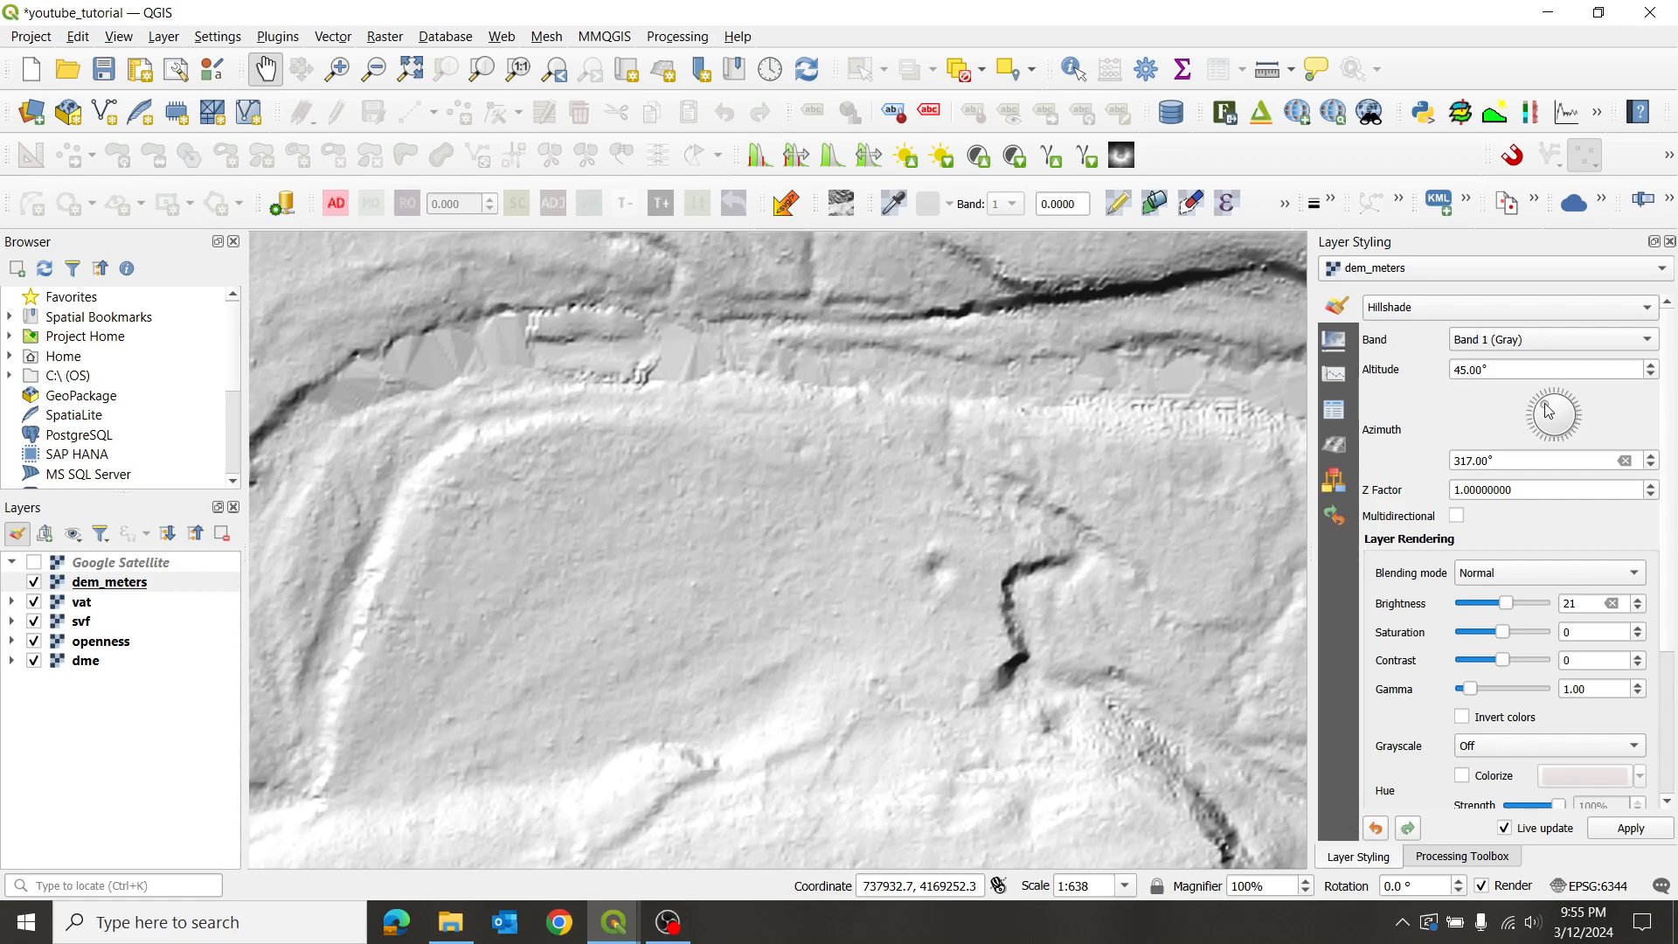
# - Try light azimuths of 2°, 46° and 271°, settling the hillshade at 280°
pyautogui.moveTo(1553, 406); pyautogui.dragTo(1595, 437)
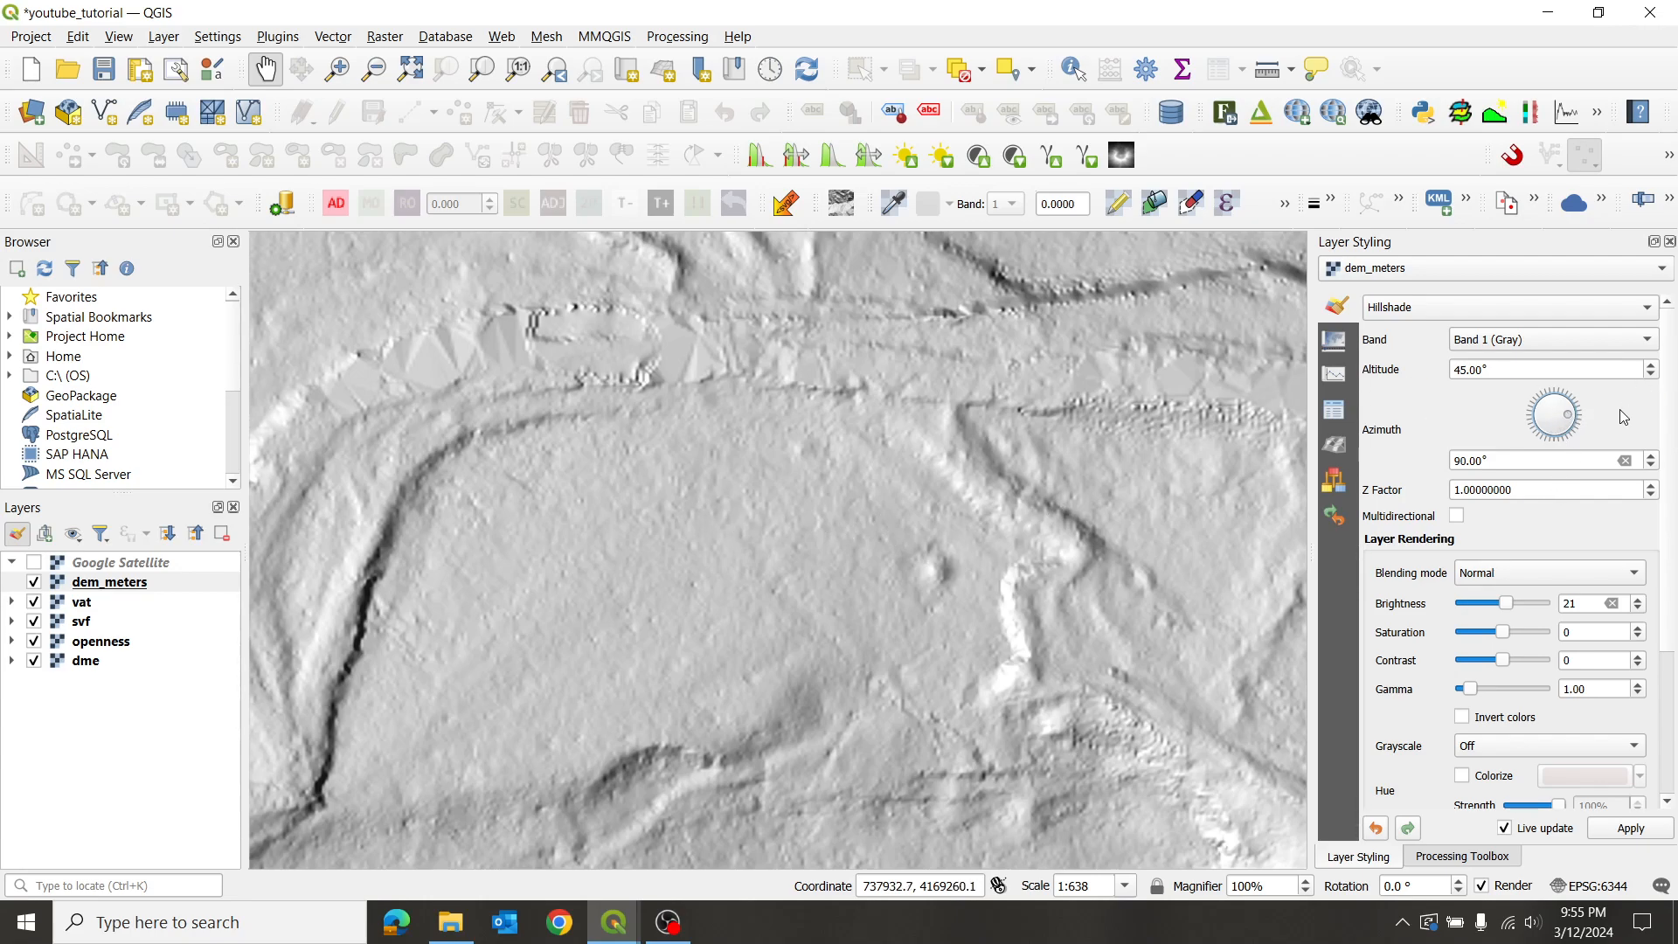
pyautogui.moveTo(1572, 422); pyautogui.dragTo(1578, 404)
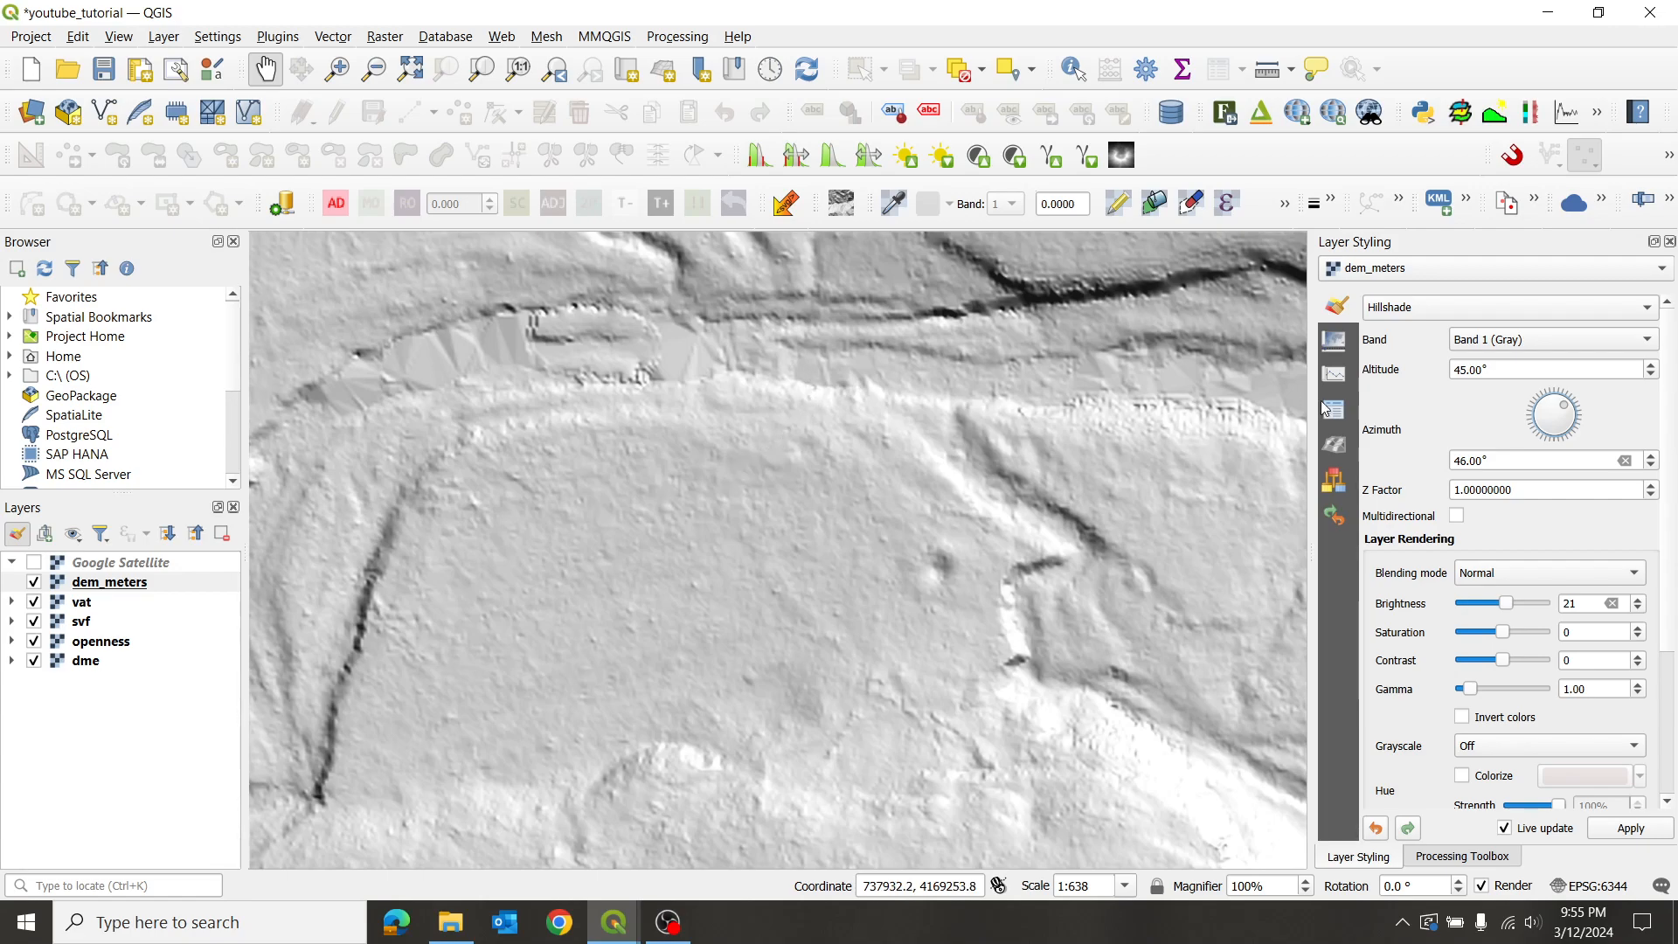
pyautogui.scroll(-3, 1567, 411)
pyautogui.moveTo(1567, 421); pyautogui.dragTo(1456, 418)
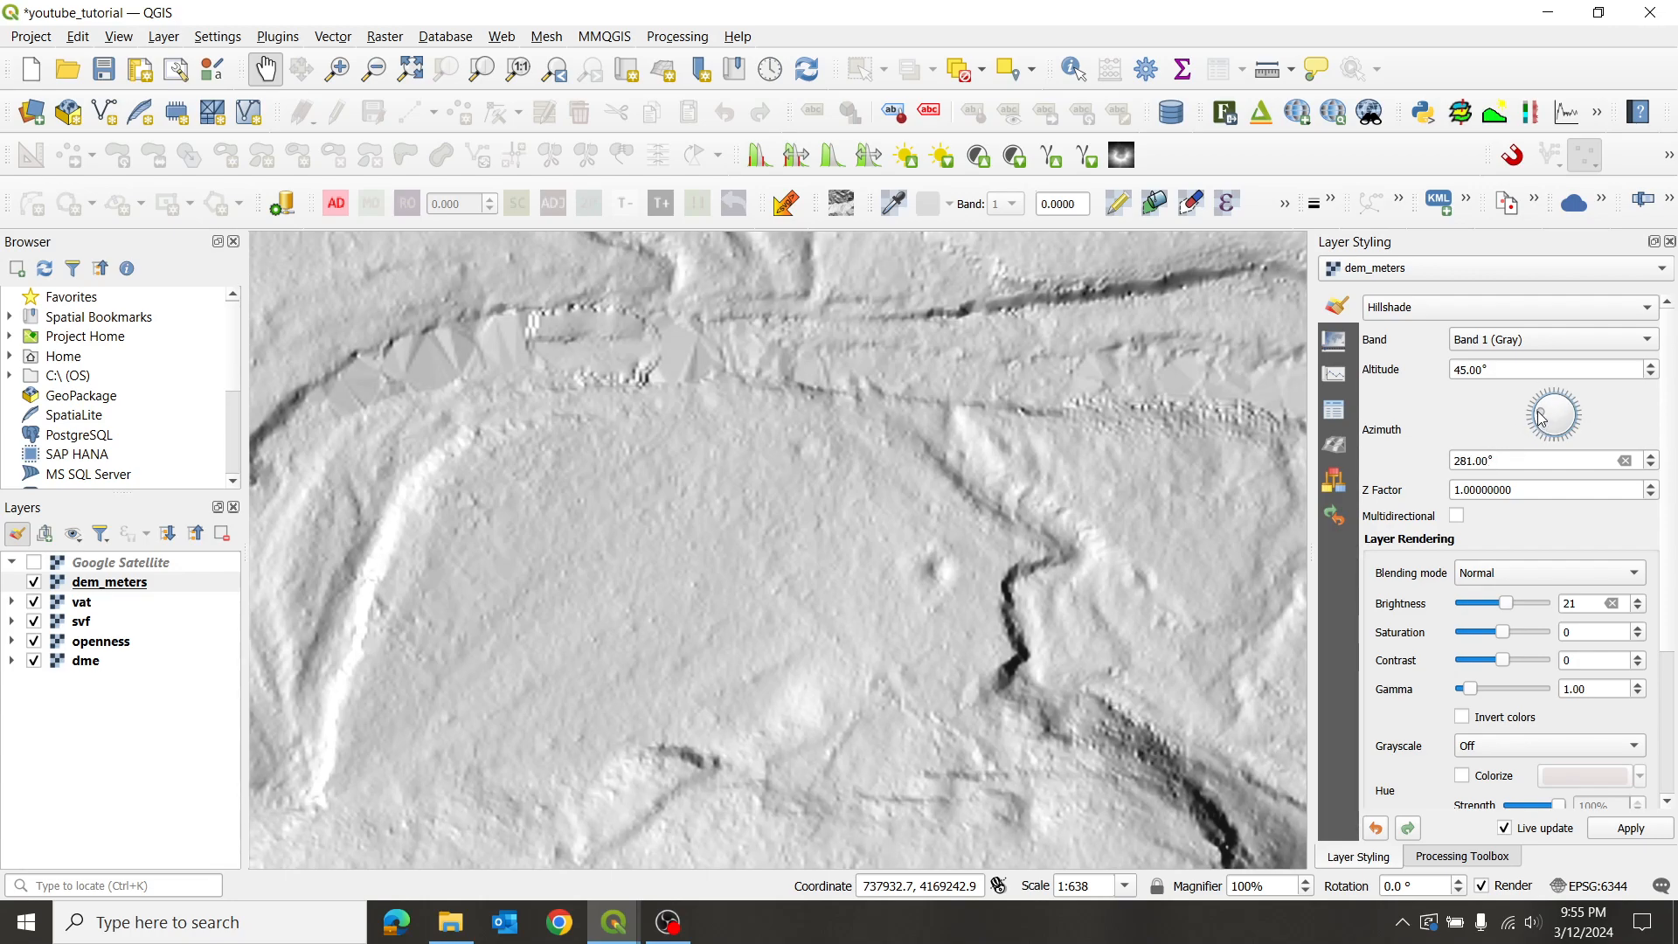
pyautogui.moveTo(1538, 412); pyautogui.dragTo(1539, 421)
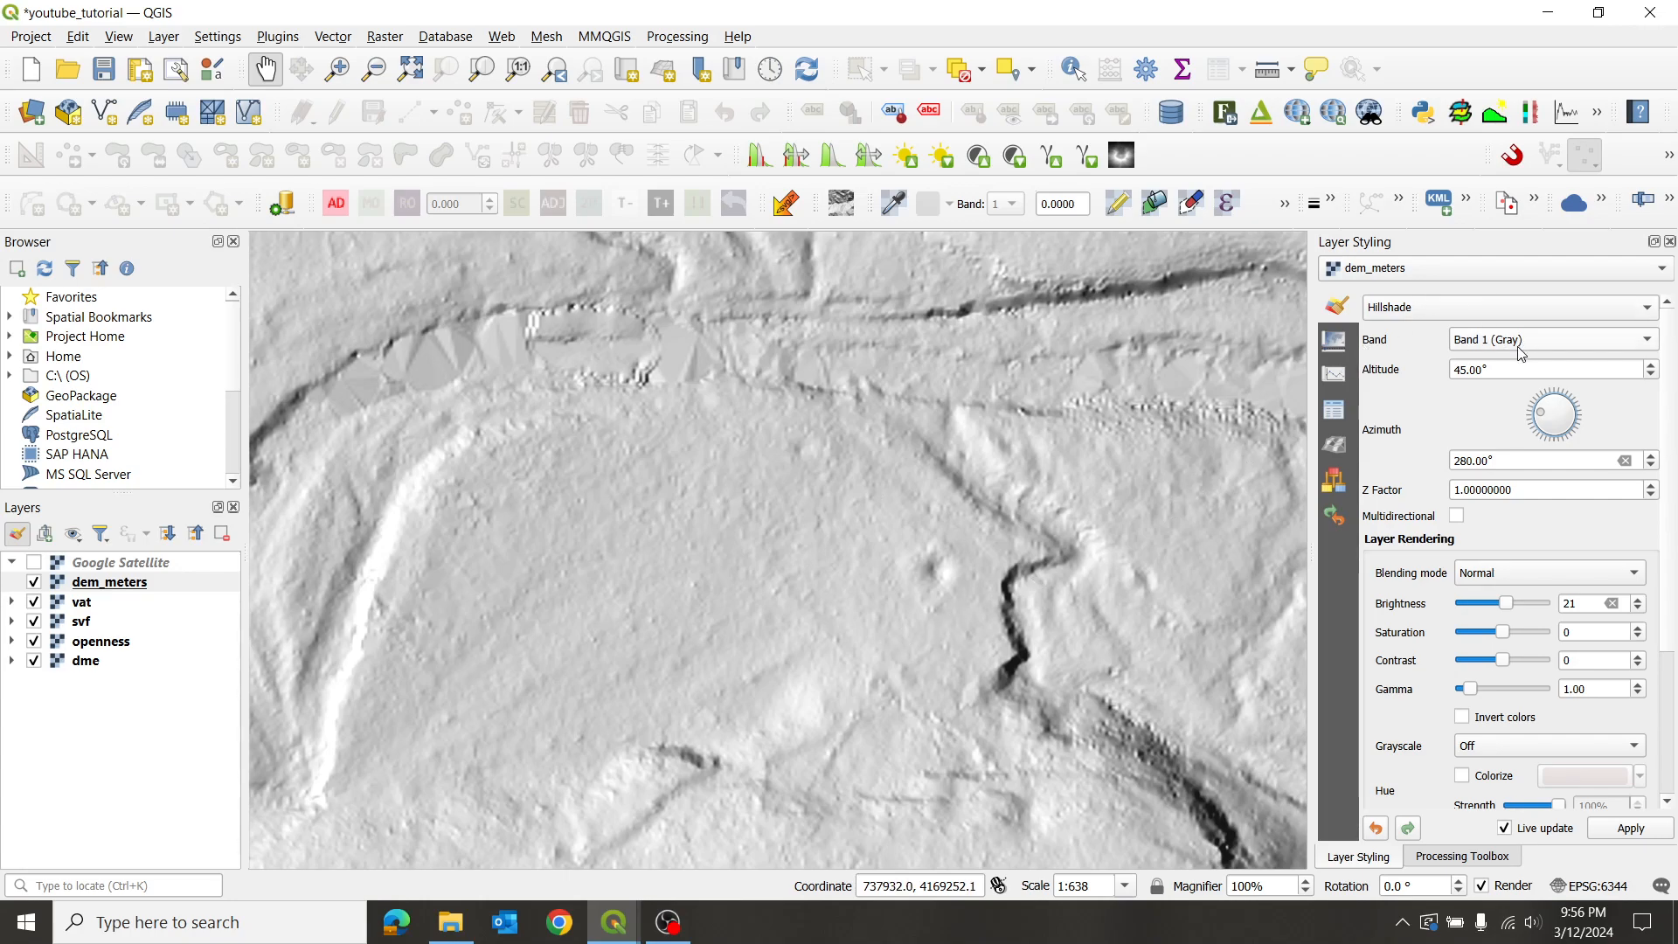
# - Try hillshade altitudes of 70°, 60° and 90°, settling on 65°
pyautogui.moveTo(1500, 373); pyautogui.dragTo(1381, 380)
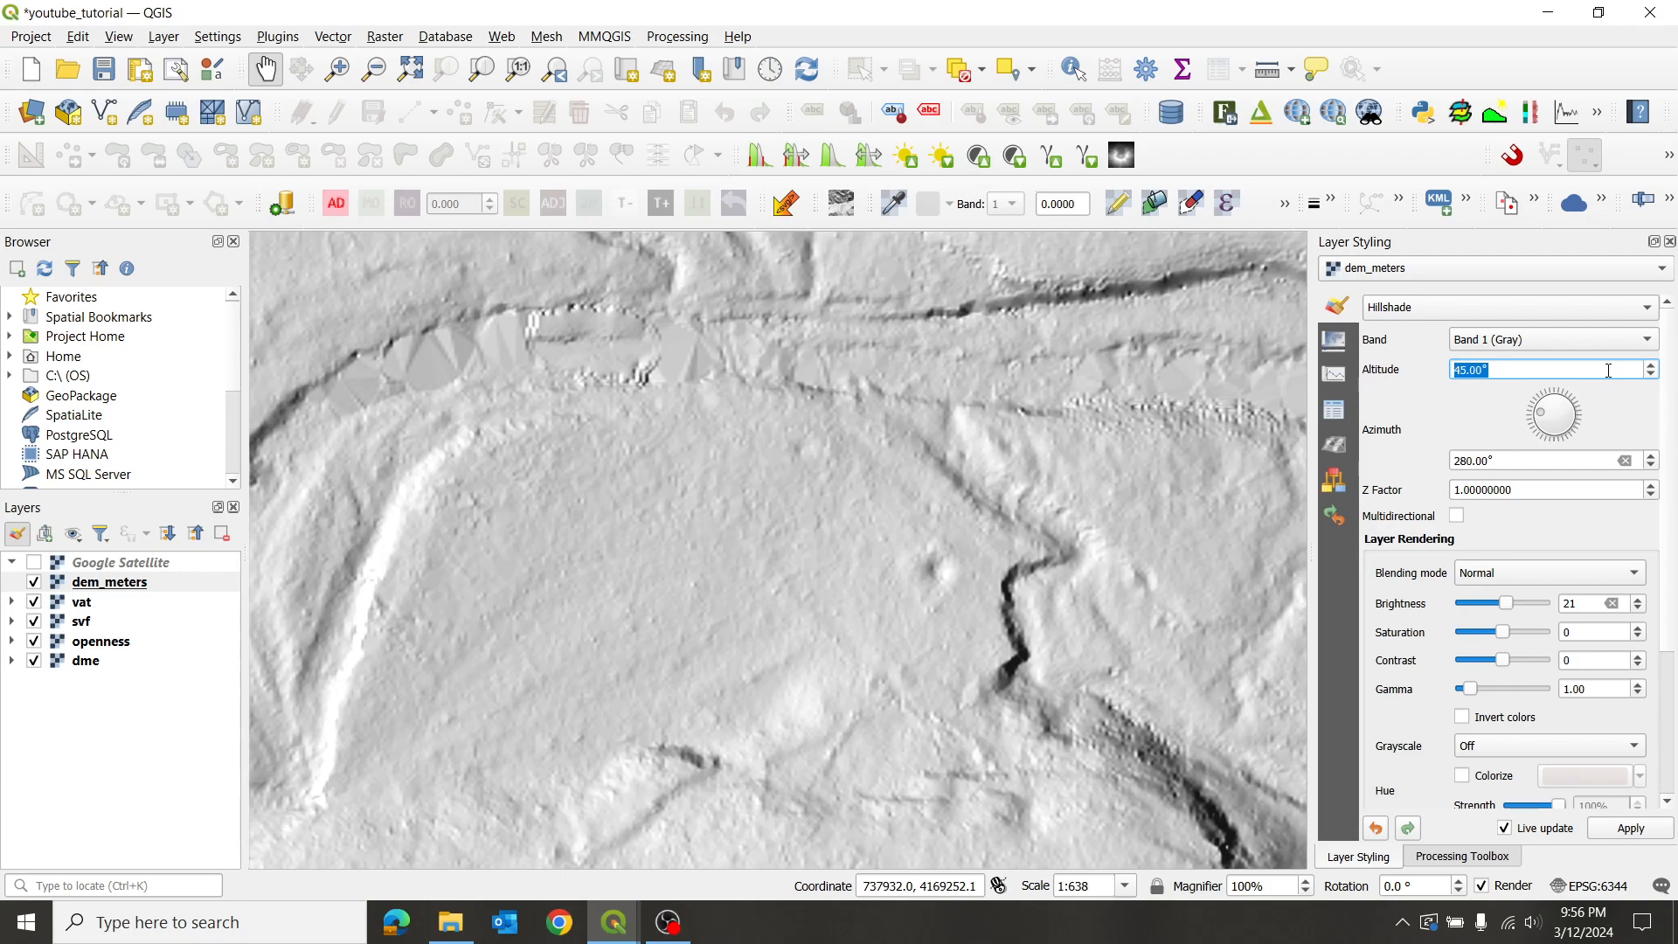
pyautogui.click(1651, 365)
pyautogui.click(1650, 365)
pyautogui.click(1650, 365)
pyautogui.click(1651, 365)
pyautogui.click(1651, 365)
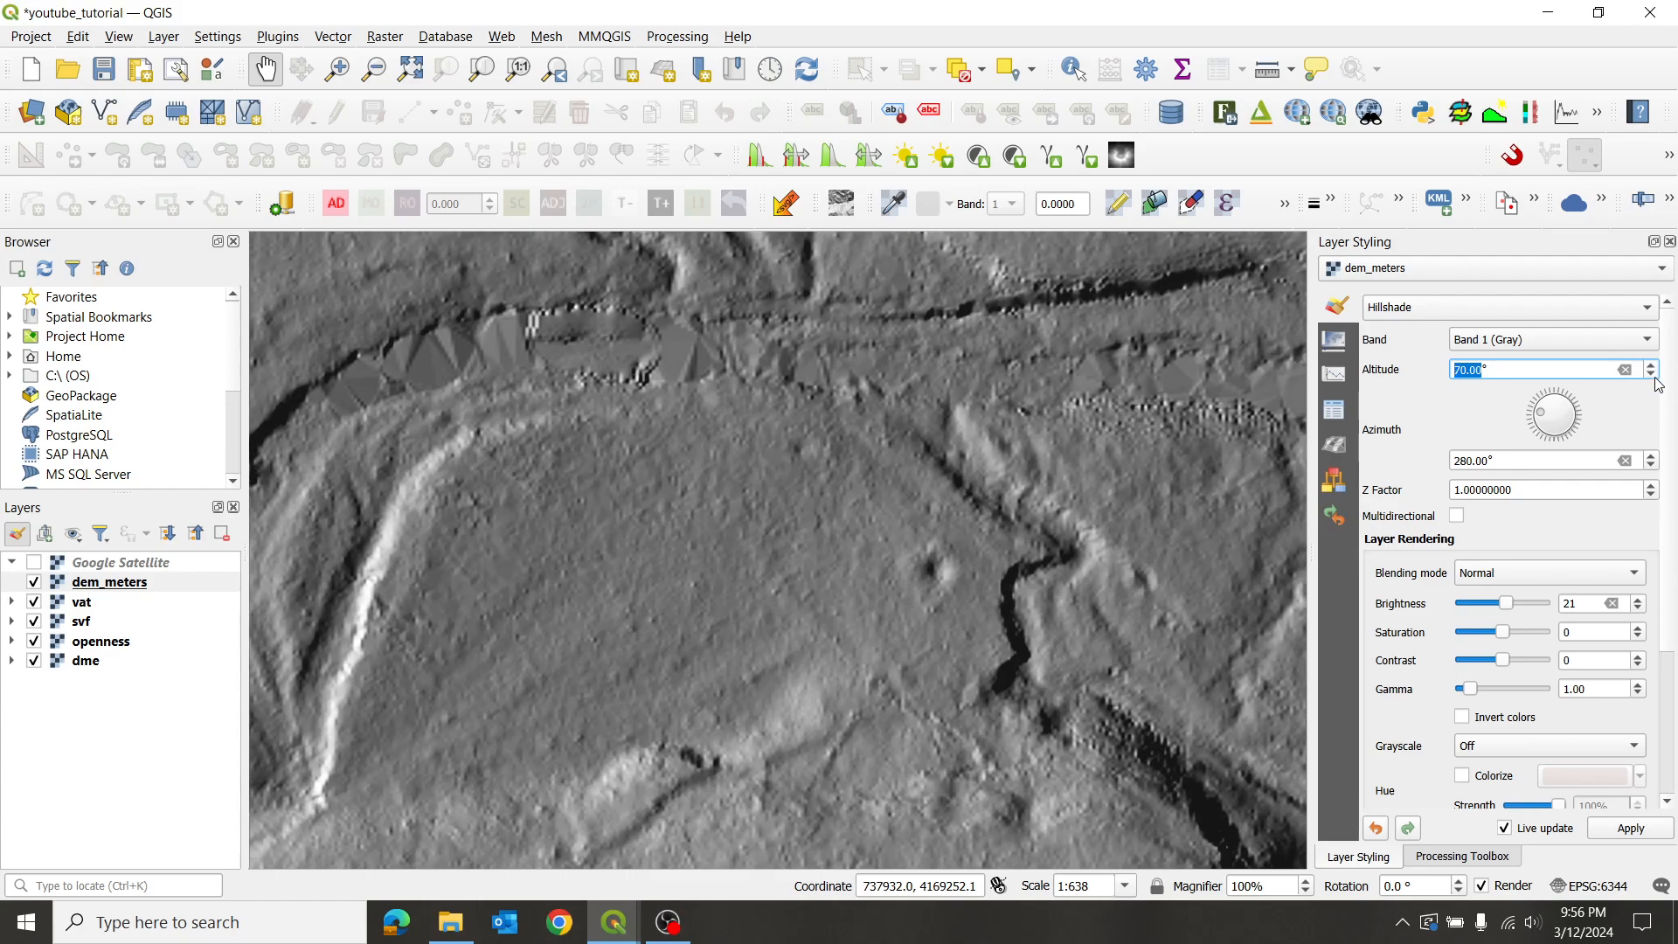
pyautogui.click(1651, 374)
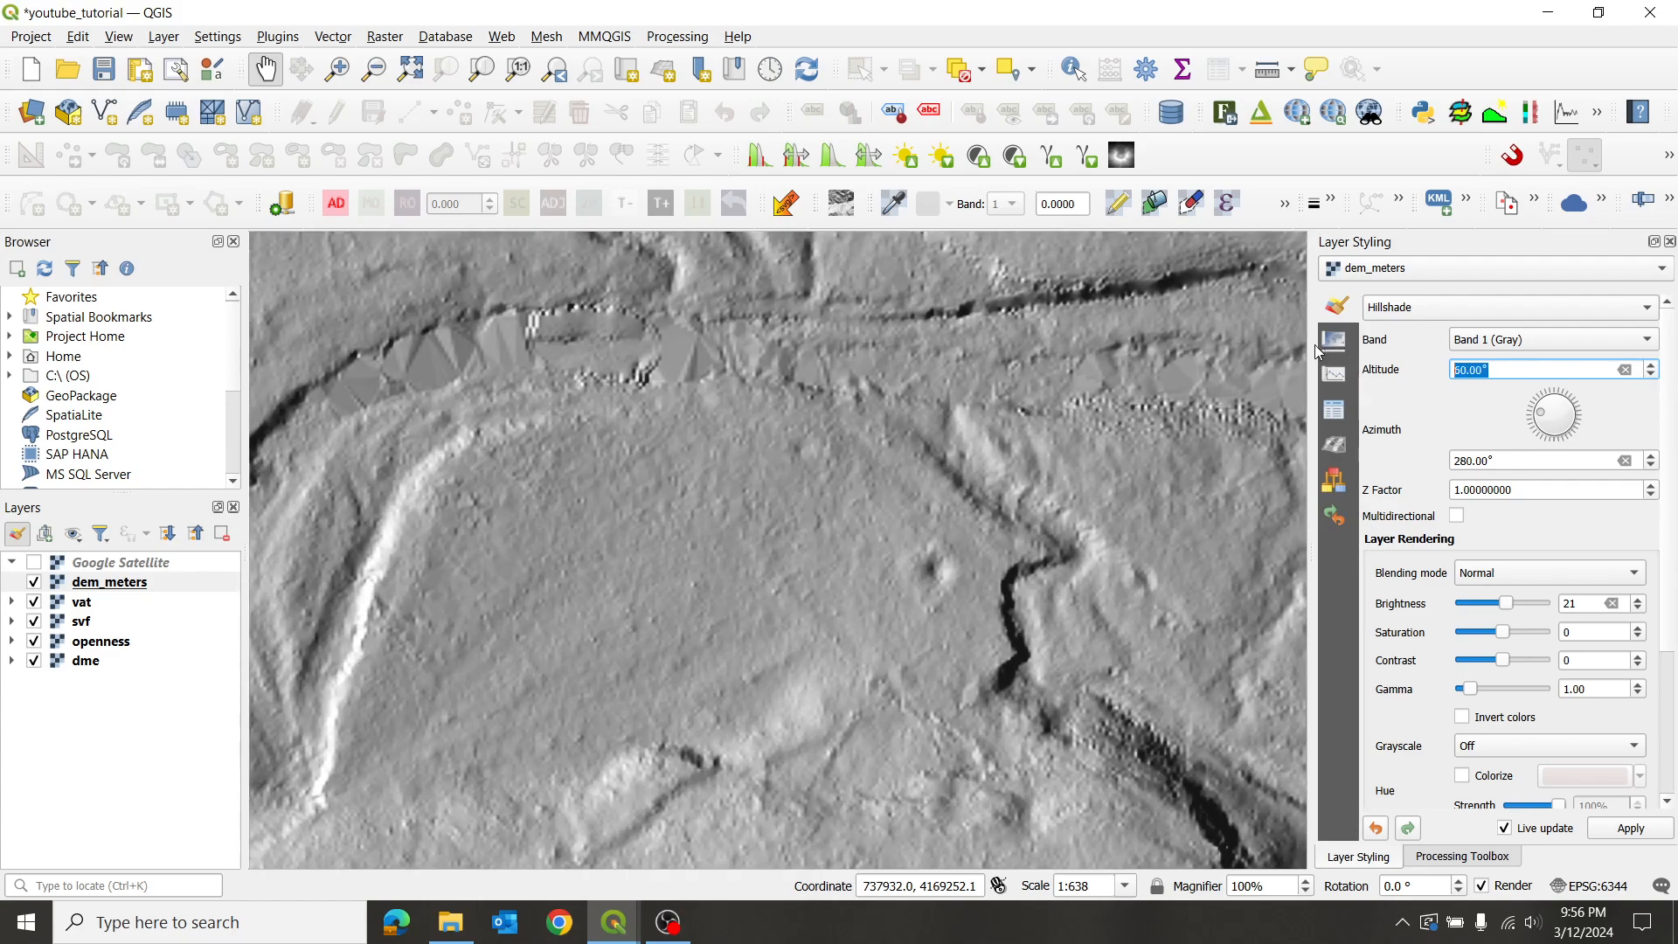
pyautogui.write('65')
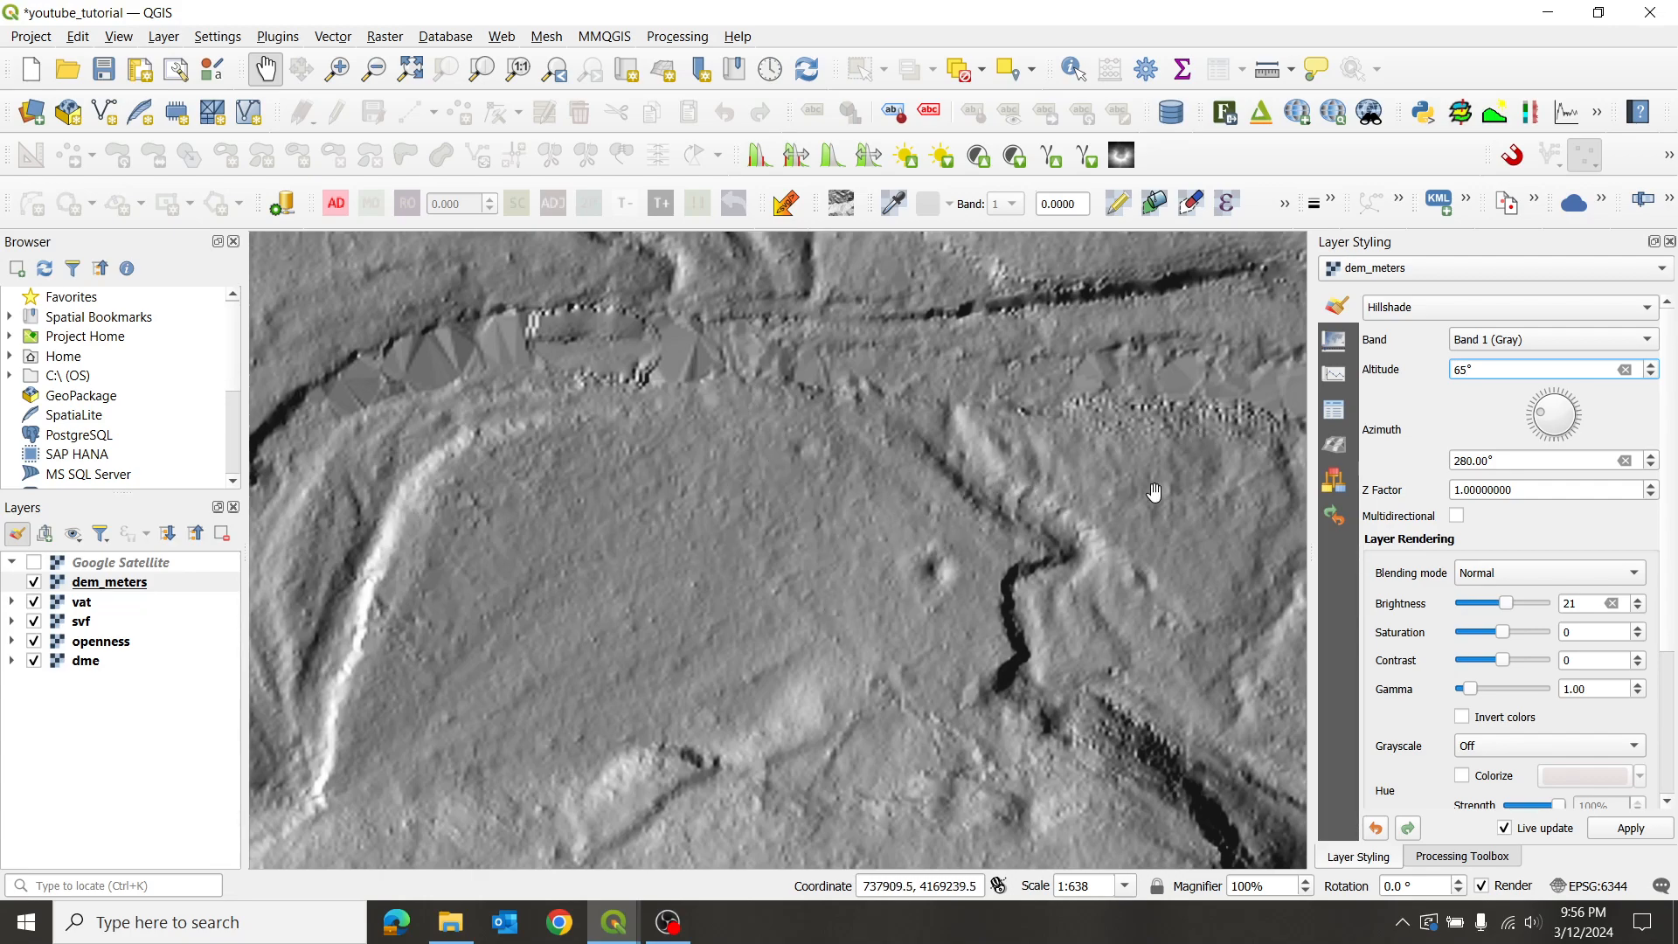
pyautogui.doubleClick(1485, 367)
pyautogui.write('90')
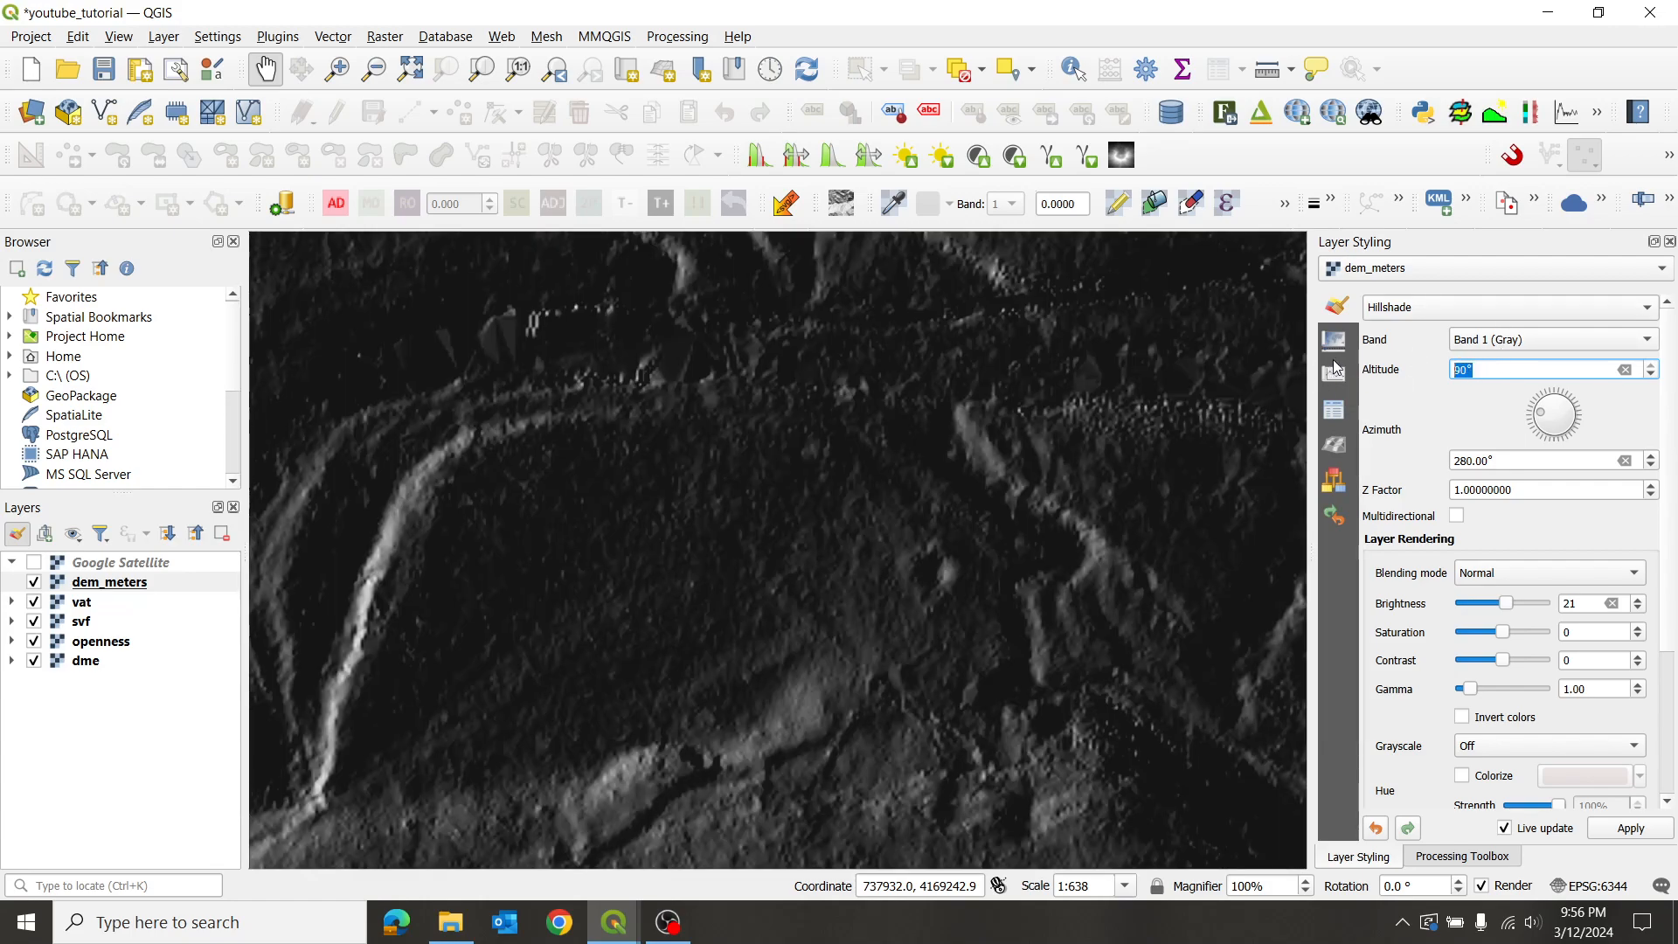
pyautogui.write('65')
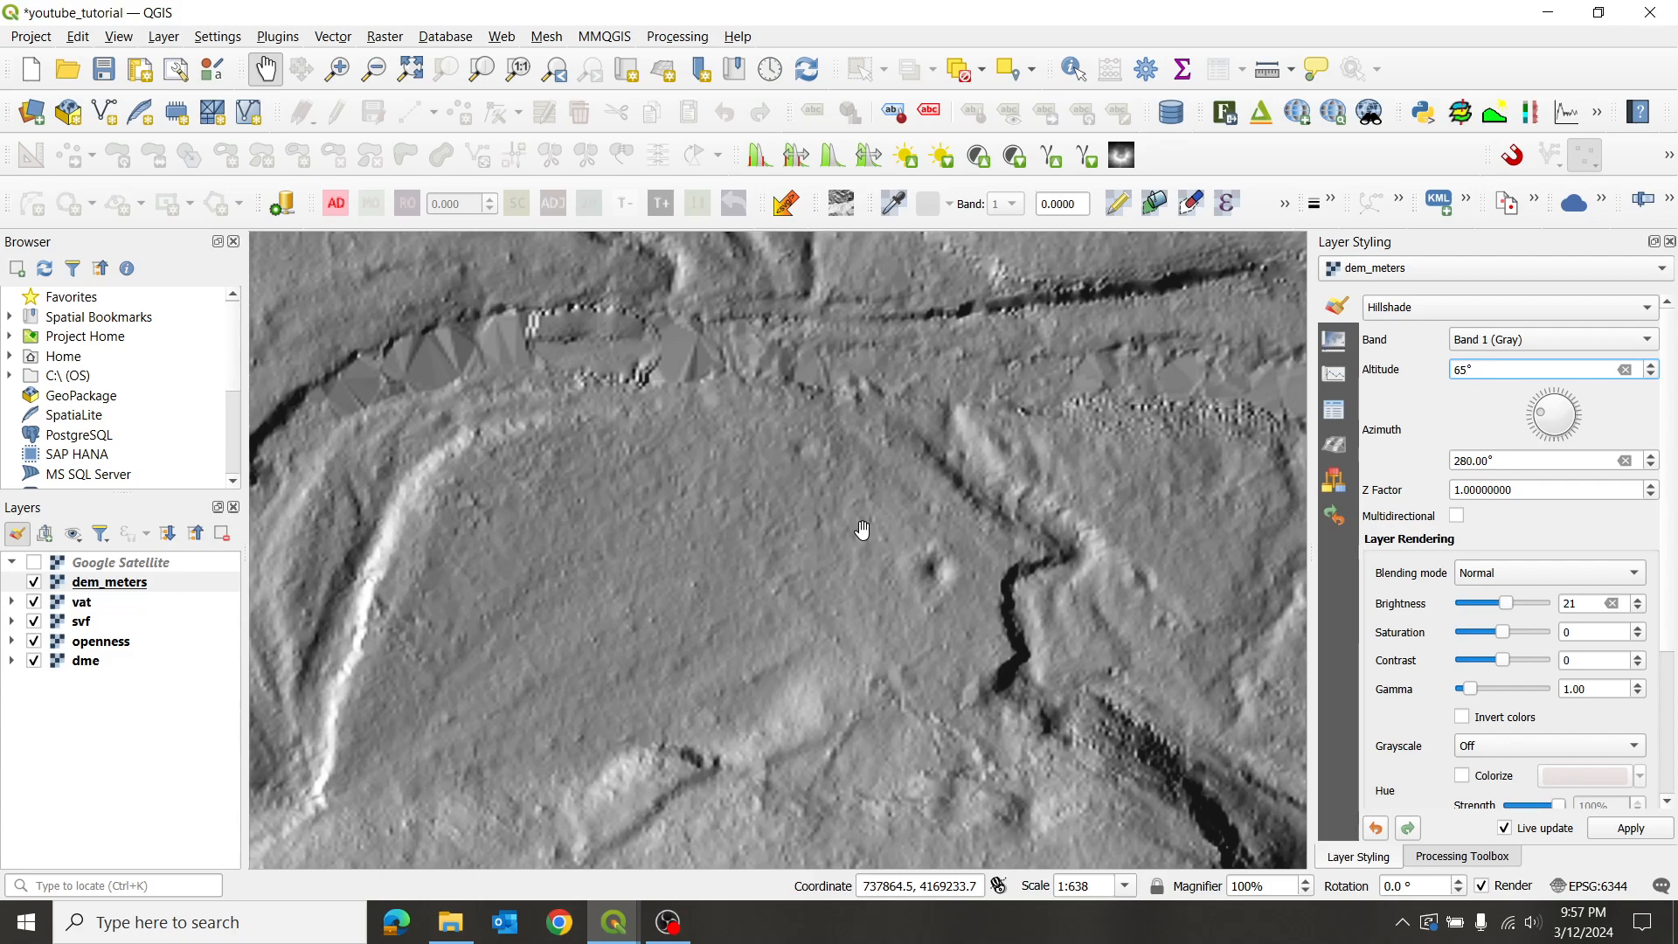
# - Set the dem_meters hillshade Z factor to 2 and pan across the strengthened relief
pyautogui.click(1531, 490)
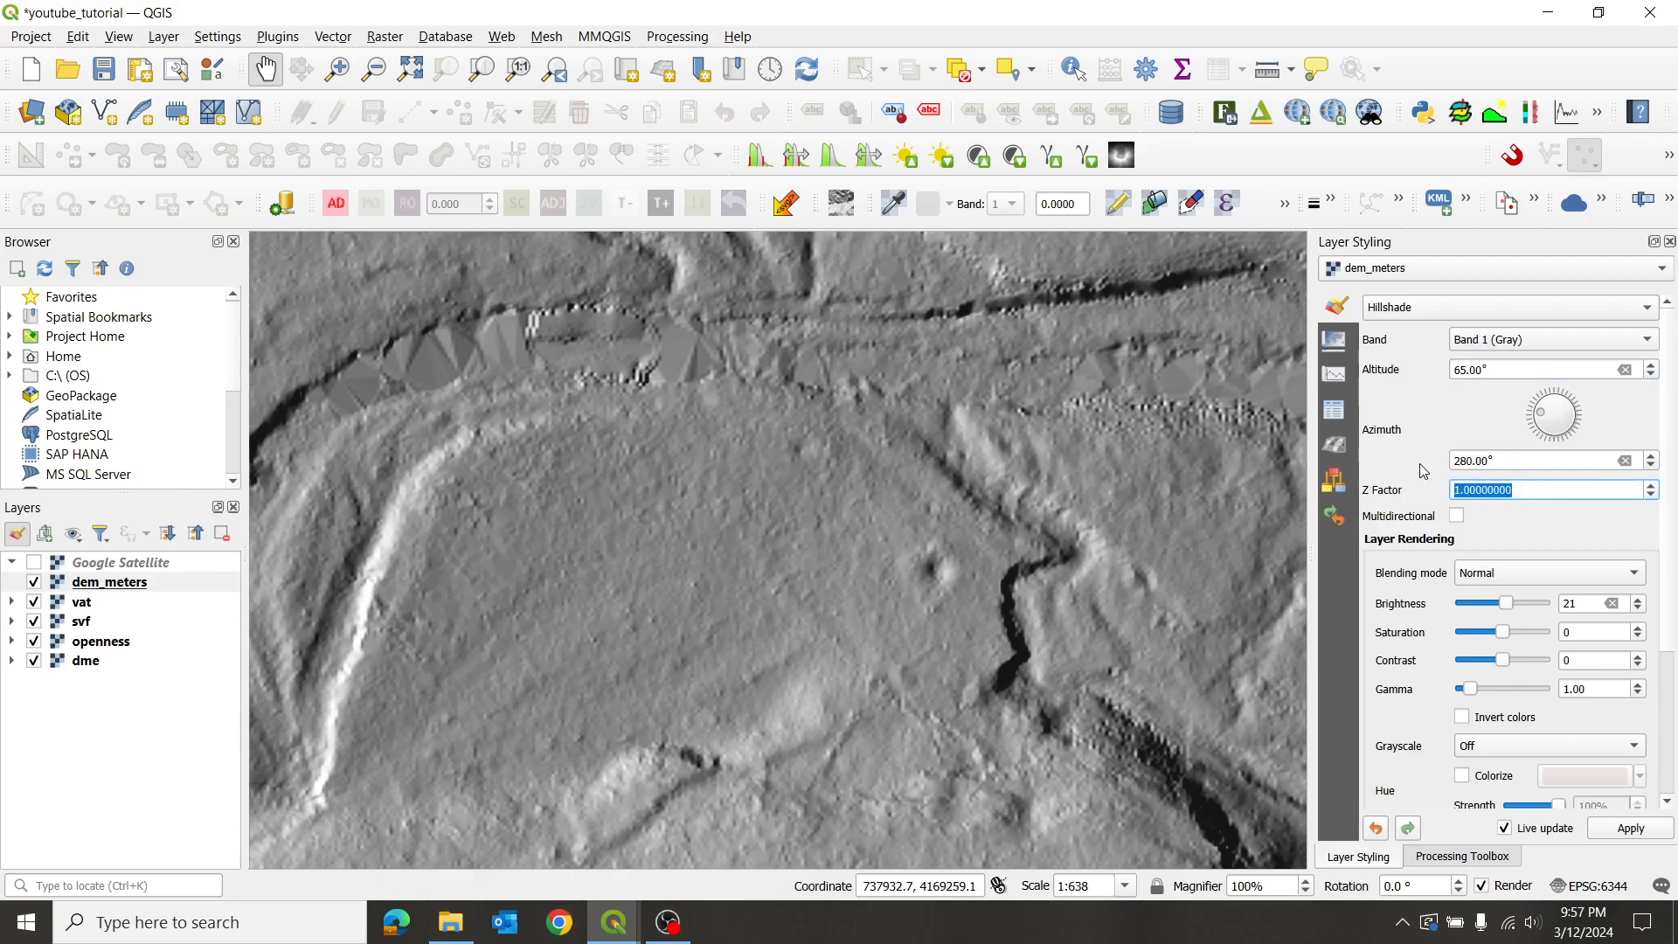
pyautogui.write('2')
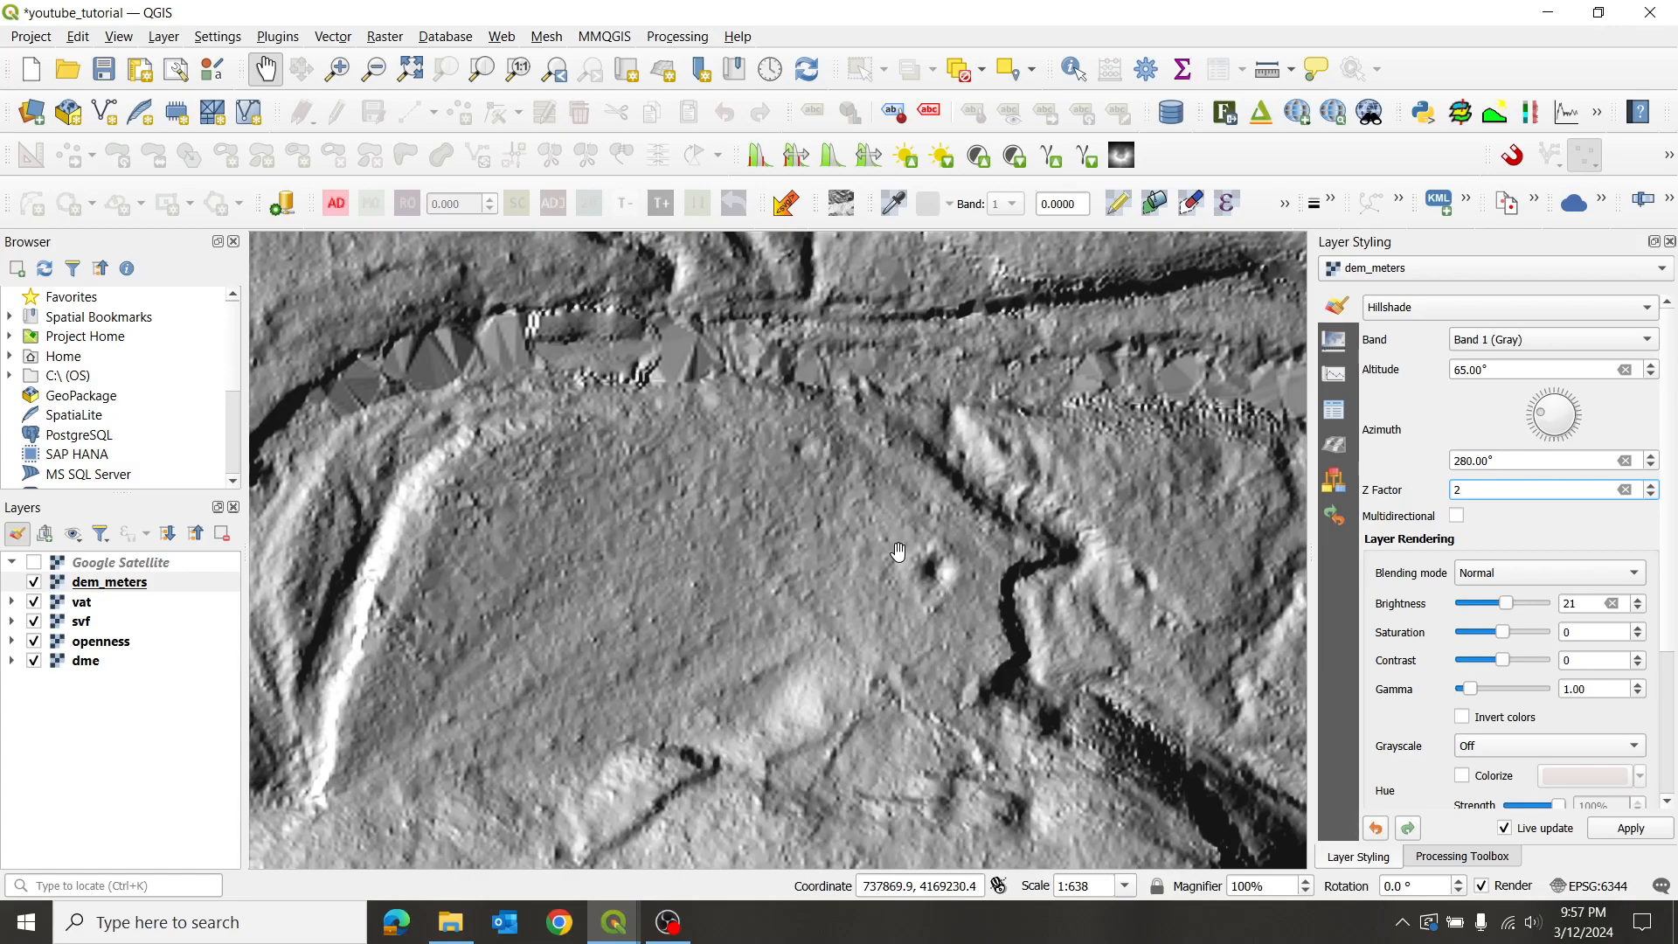
pyautogui.moveTo(727, 632); pyautogui.dragTo(815, 563)
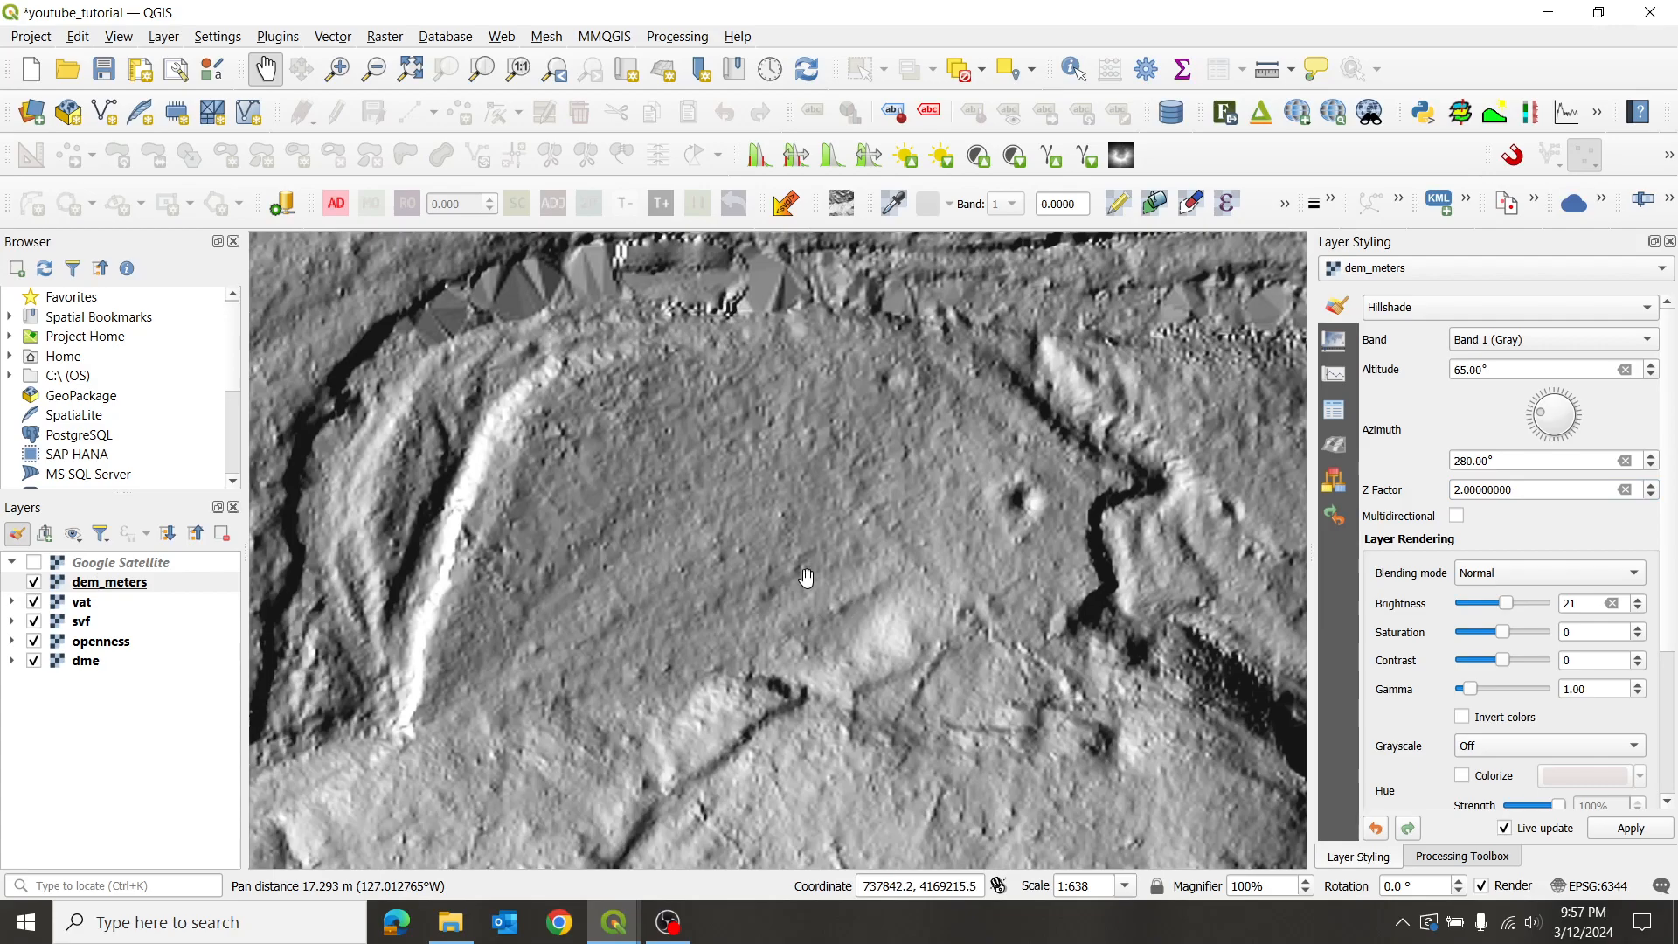
pyautogui.moveTo(899, 485); pyautogui.dragTo(825, 500)
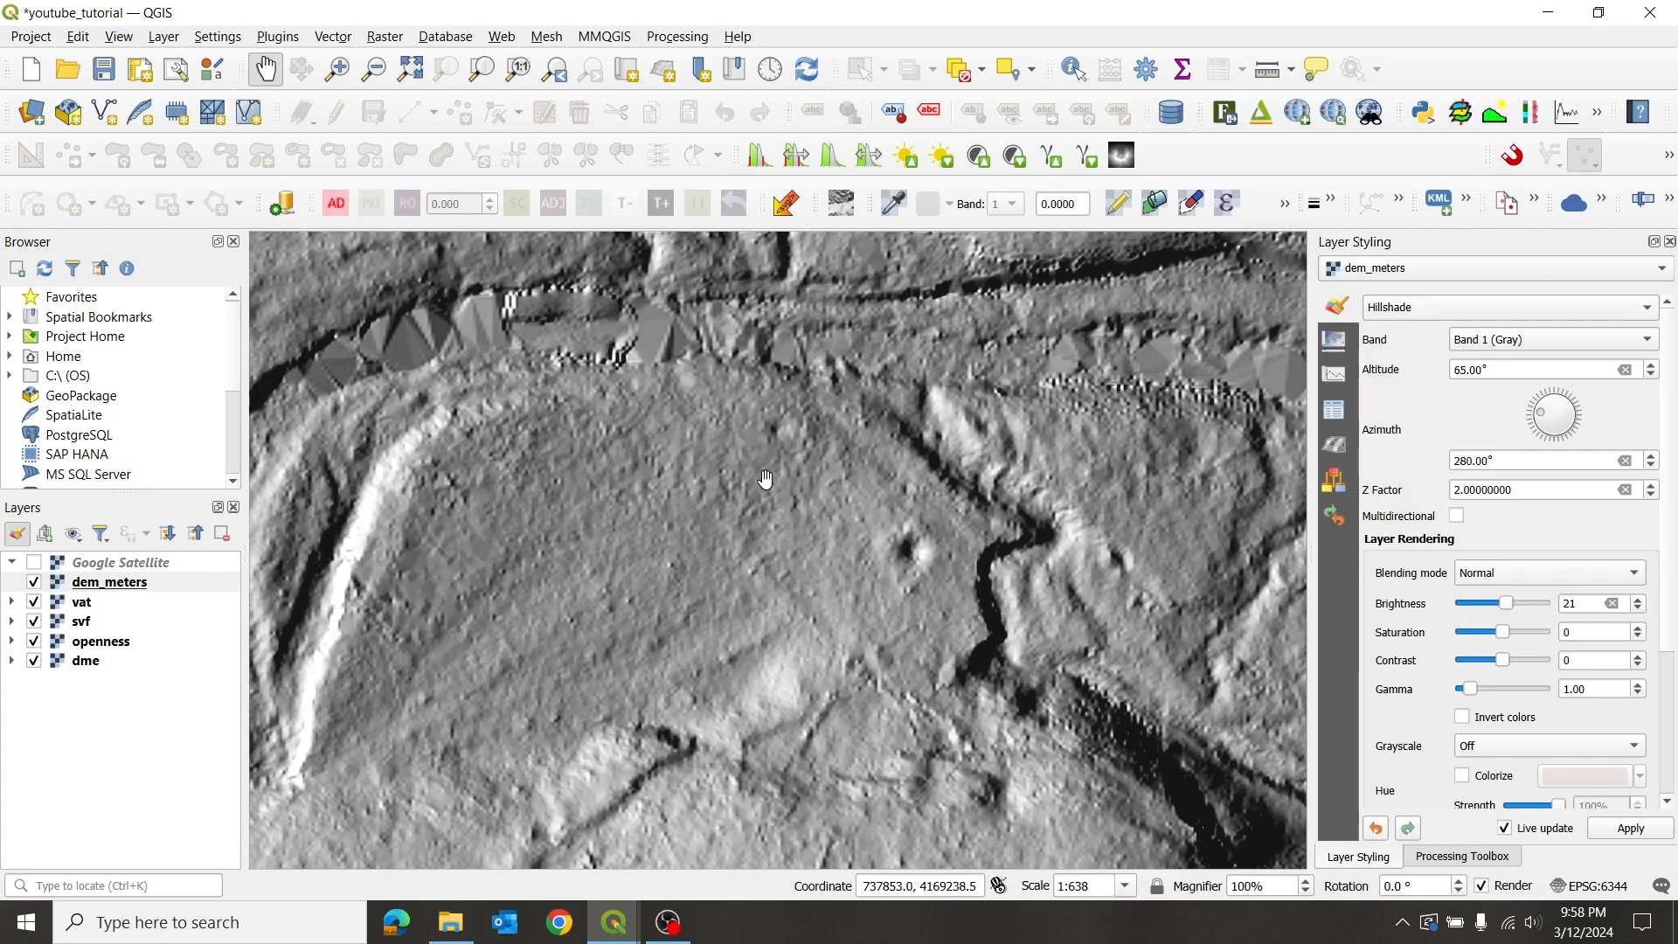
# - Briefly show Google Satellite, then set Z factor back to 1 and enable multidirectional lighting
pyautogui.click(33, 562)
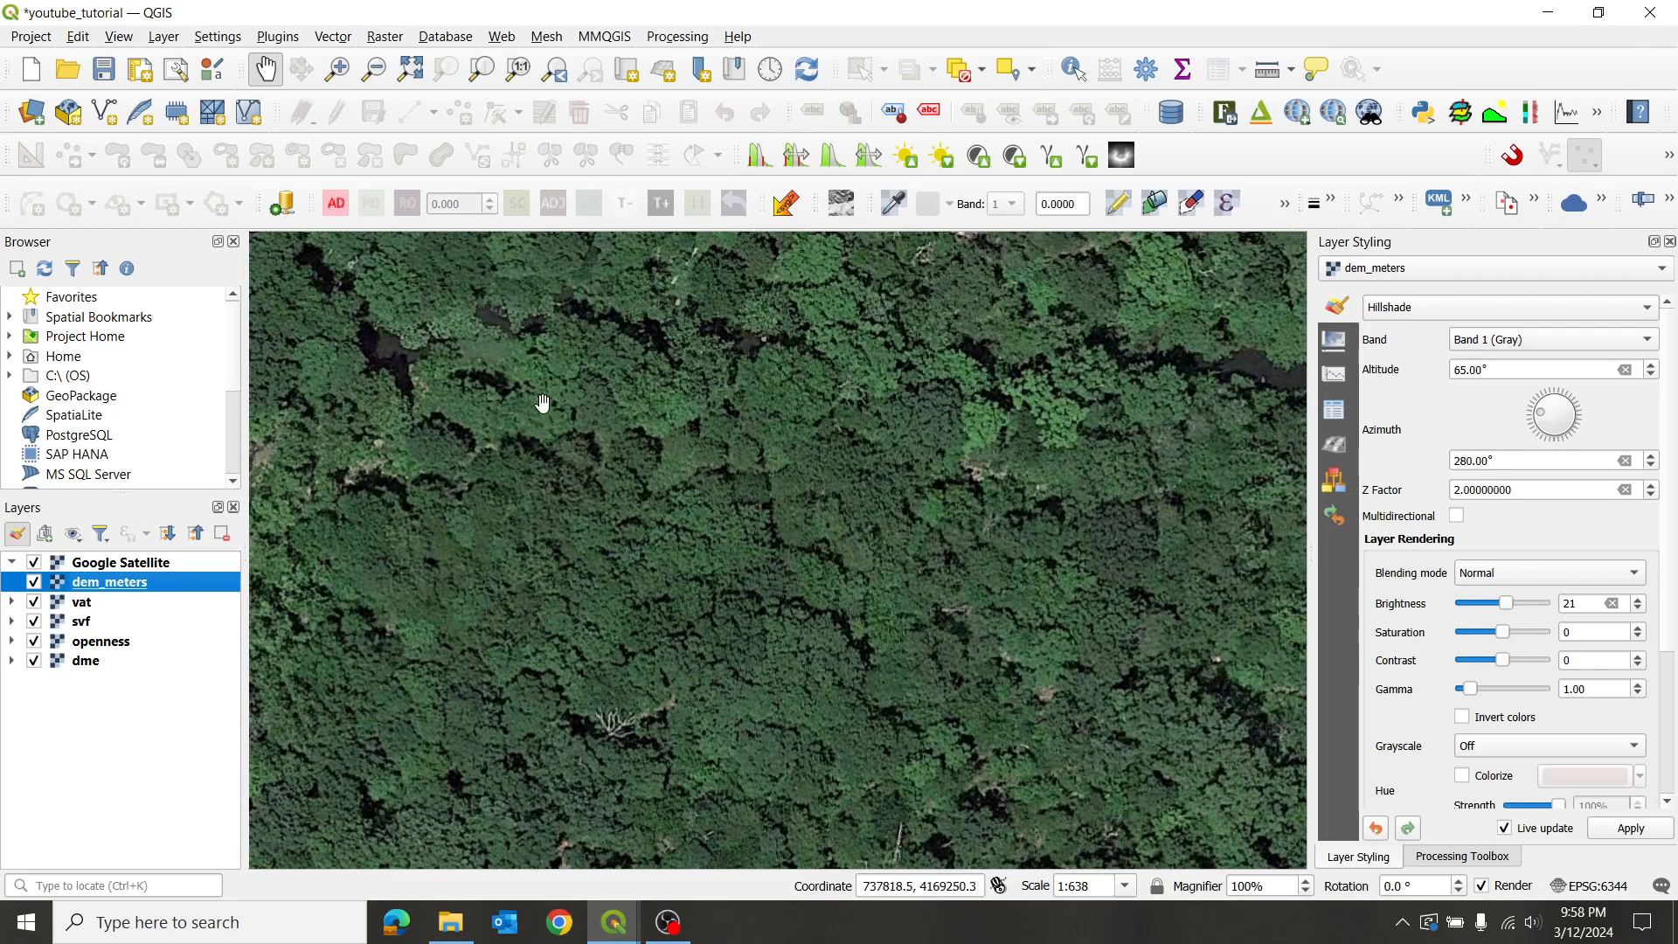
pyautogui.click(34, 563)
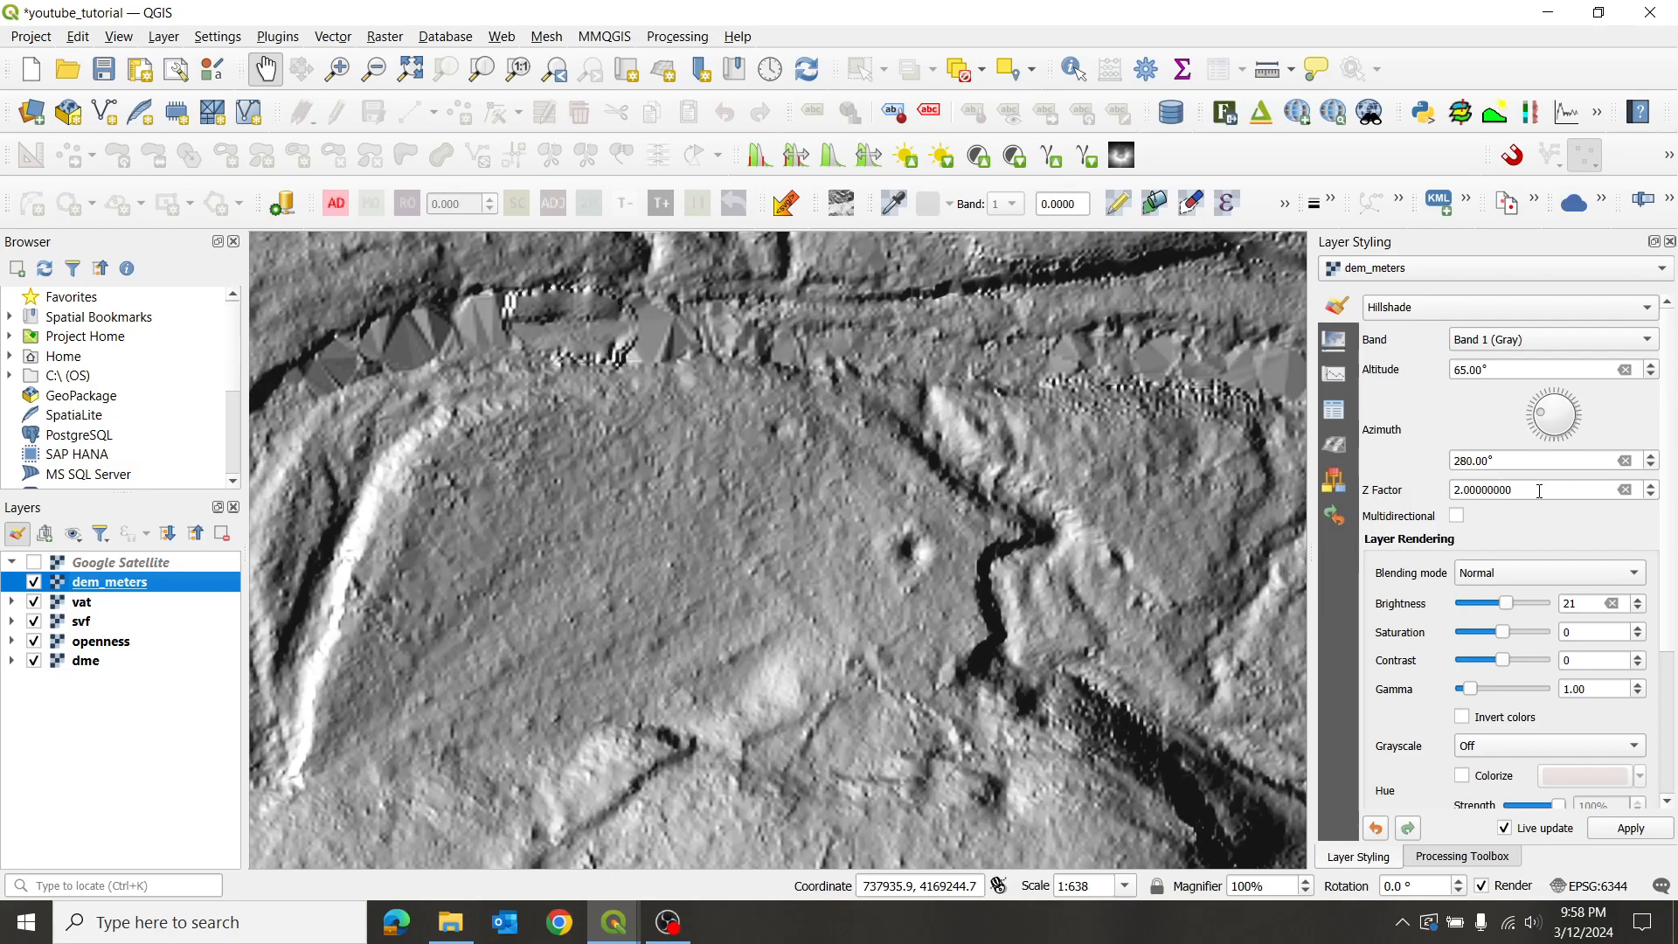
pyautogui.moveTo(1540, 491); pyautogui.dragTo(1368, 480)
pyautogui.write('1')
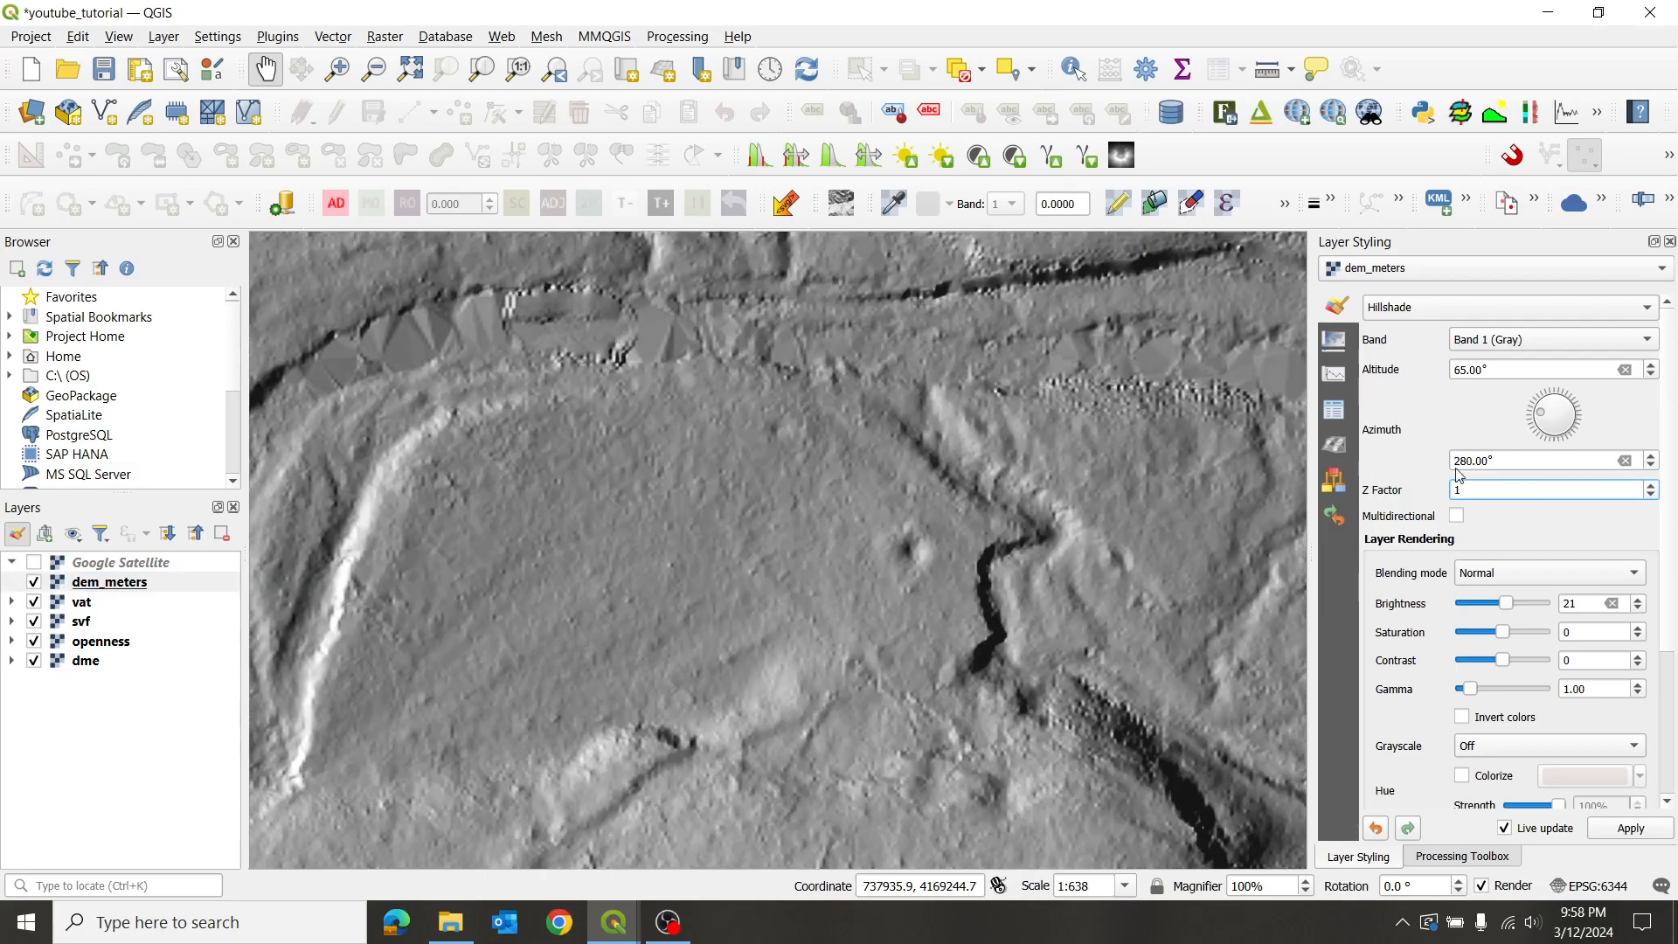
pyautogui.click(1457, 516)
# - Zoom and pan northward across the multidirectional dem_meters hillshade to survey the terrain
pyautogui.scroll(-1, 909, 516)
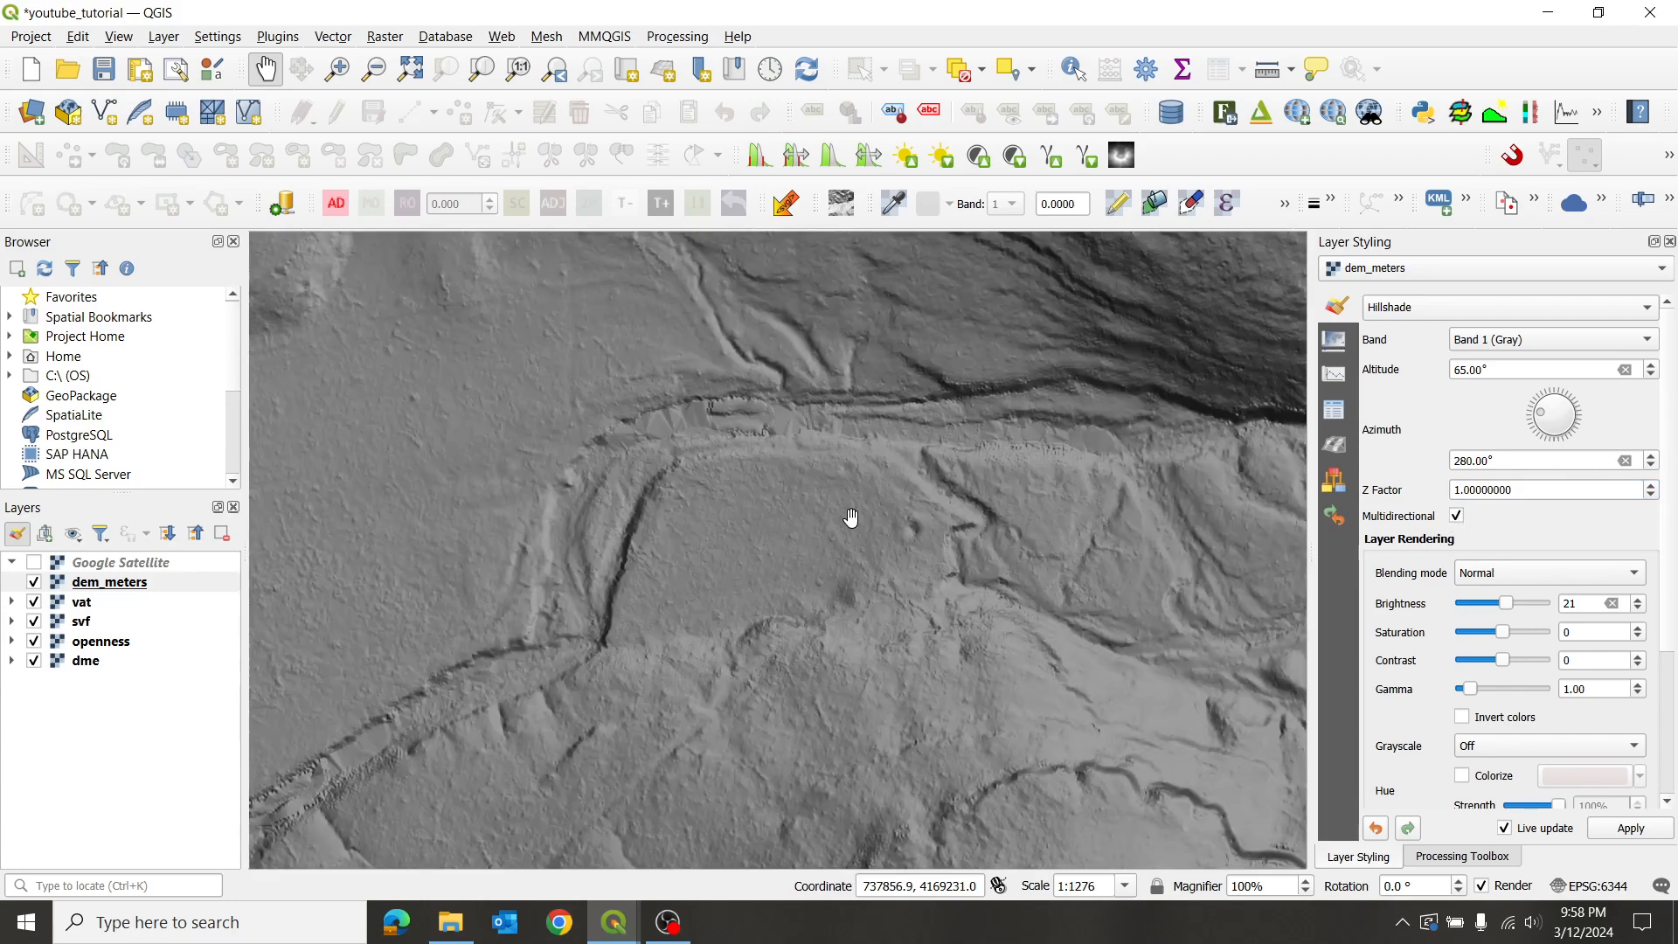
pyautogui.moveTo(786, 401); pyautogui.dragTo(783, 543)
pyautogui.scroll(-1, 888, 487)
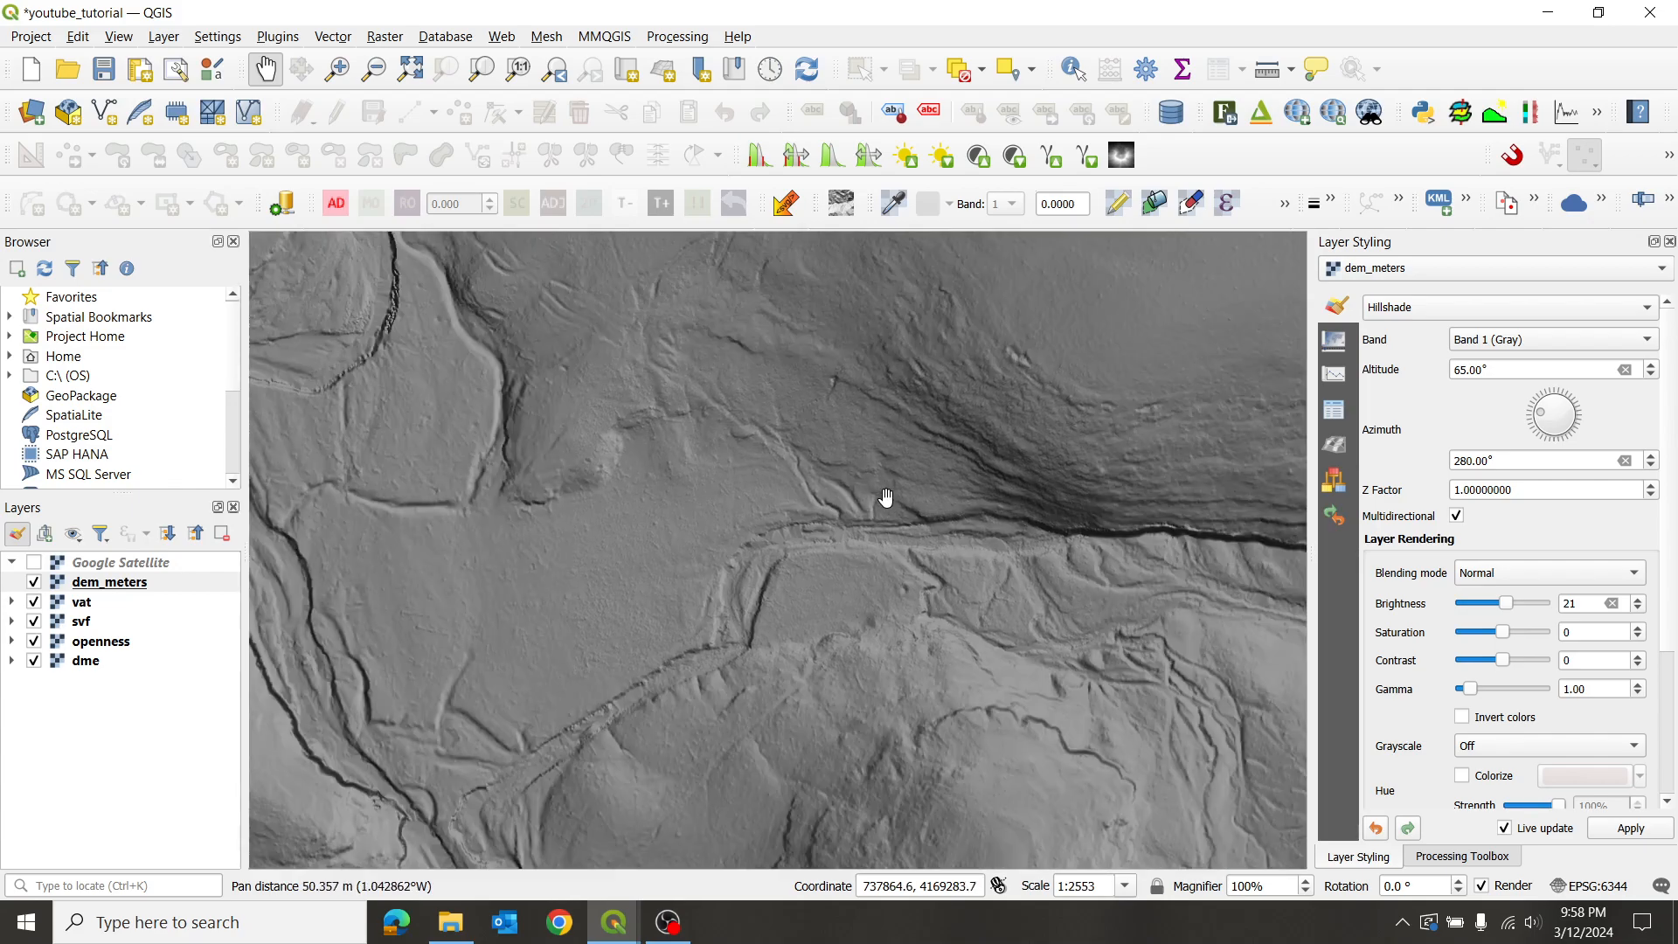
pyautogui.moveTo(820, 382); pyautogui.dragTo(801, 562)
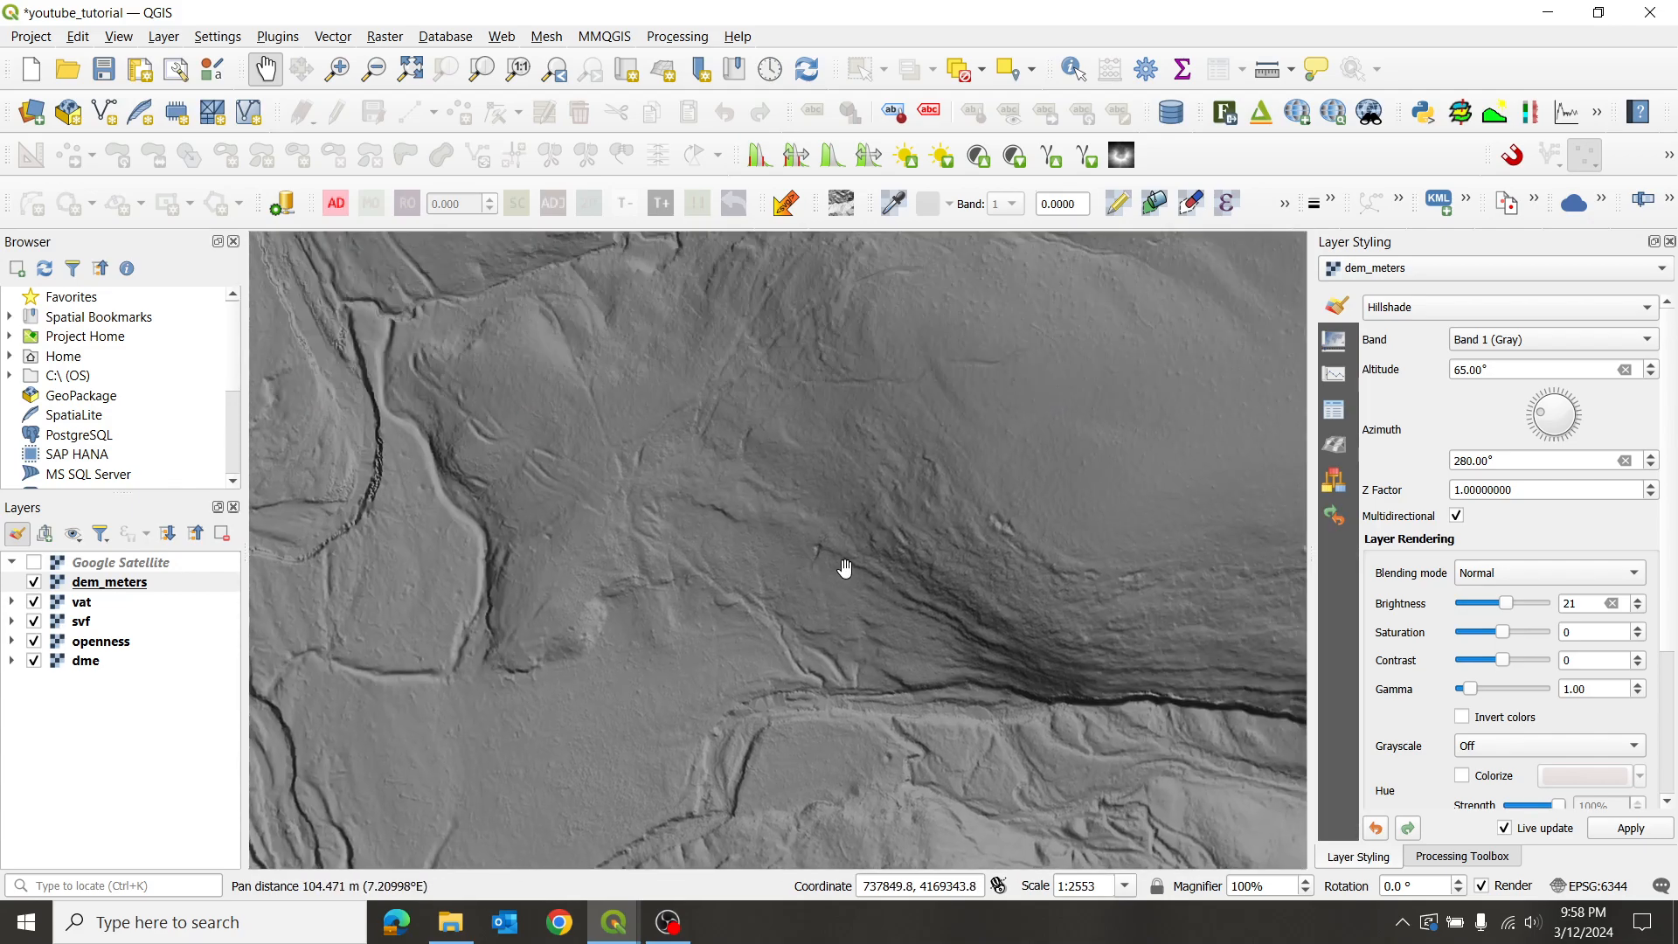
pyautogui.scroll(-1, 861, 541)
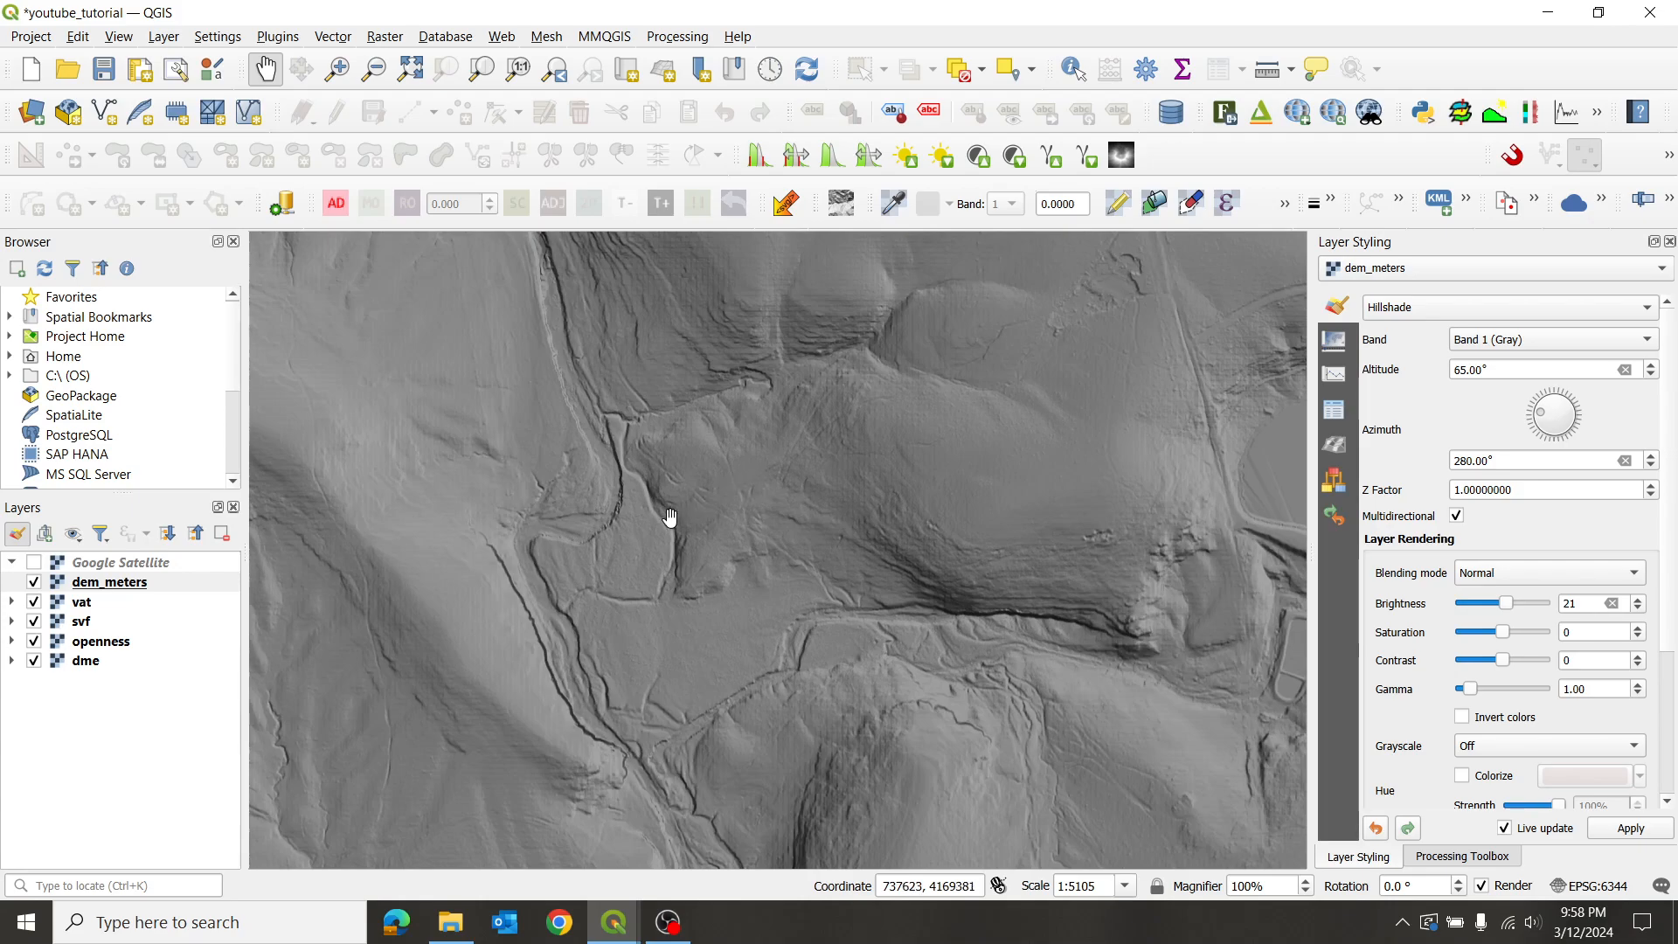
pyautogui.scroll(1, 652, 512)
pyautogui.scroll(1, 726, 457)
pyautogui.scroll(1, 751, 464)
pyautogui.scroll(-1, 756, 466)
pyautogui.scroll(-1, 759, 477)
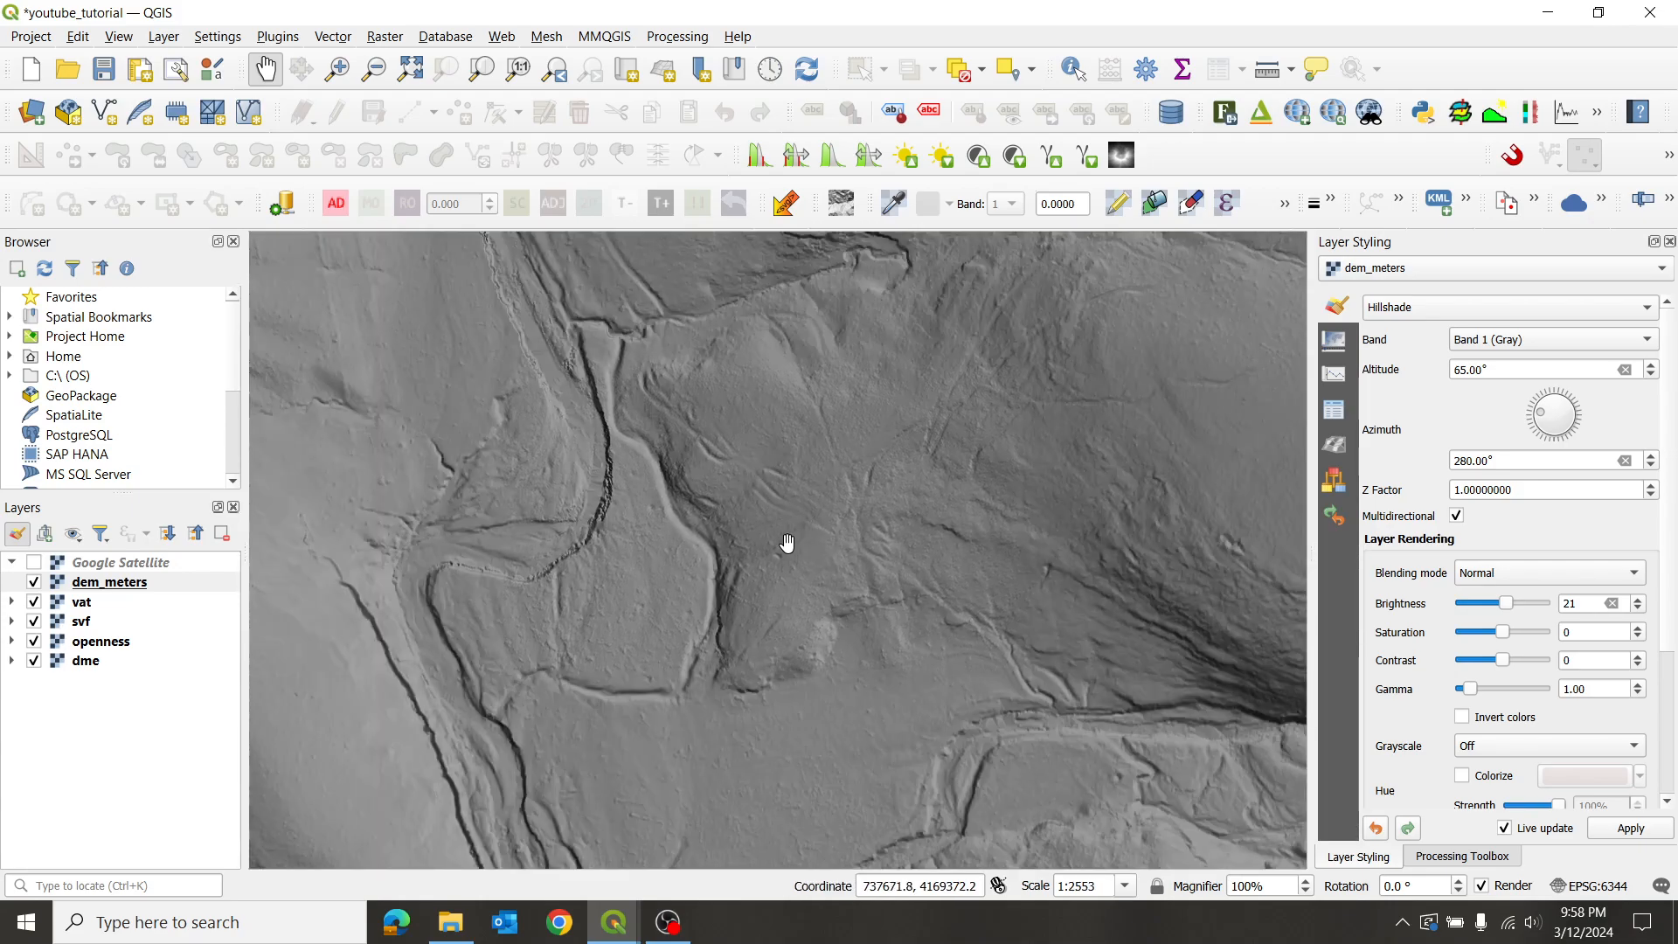
pyautogui.scroll(1, 742, 520)
pyautogui.scroll(2, 787, 499)
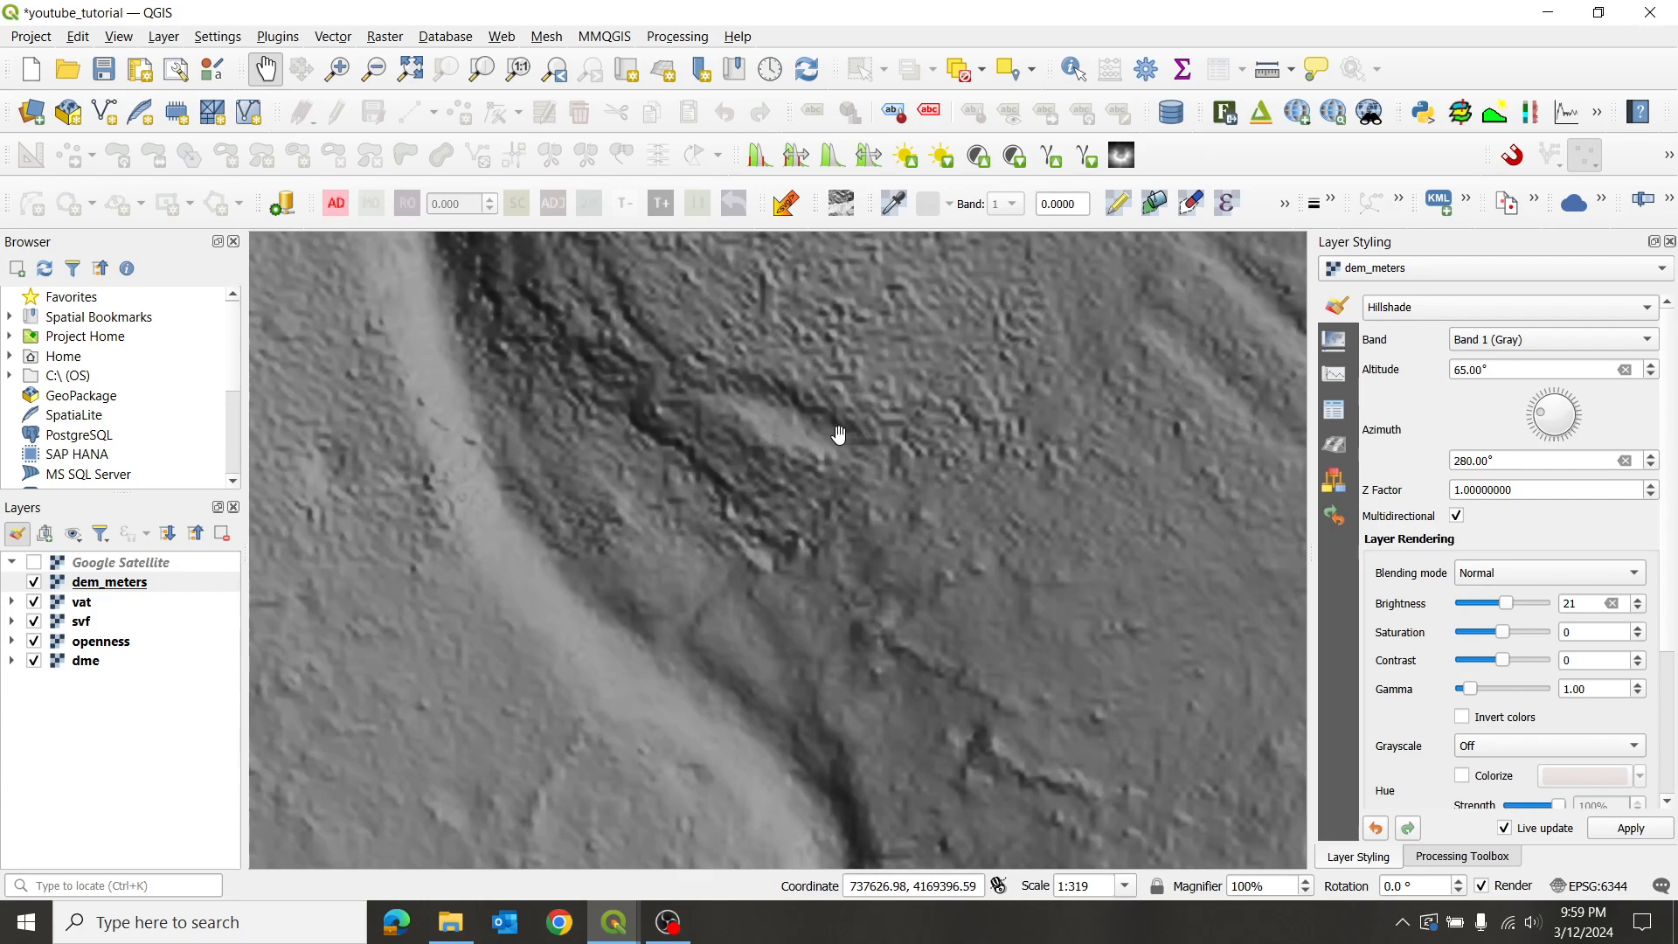
pyautogui.scroll(-5, 900, 506)
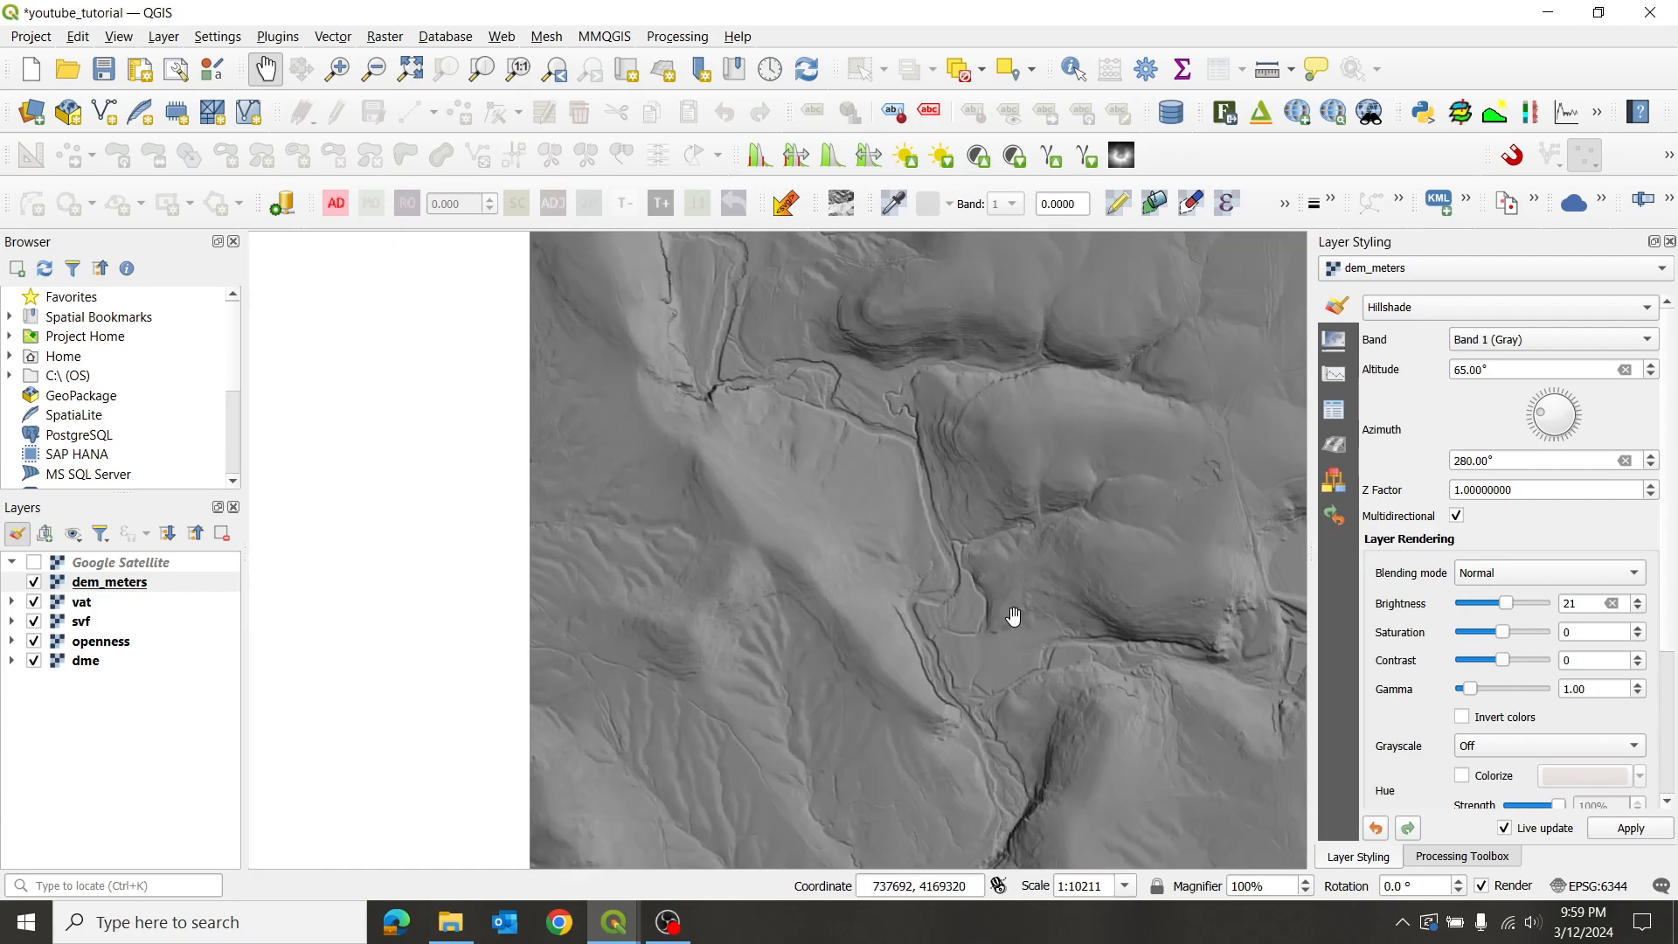
# - Recentre along the valley and switch multidirectional lighting off
pyautogui.moveTo(1014, 616); pyautogui.dragTo(853, 469)
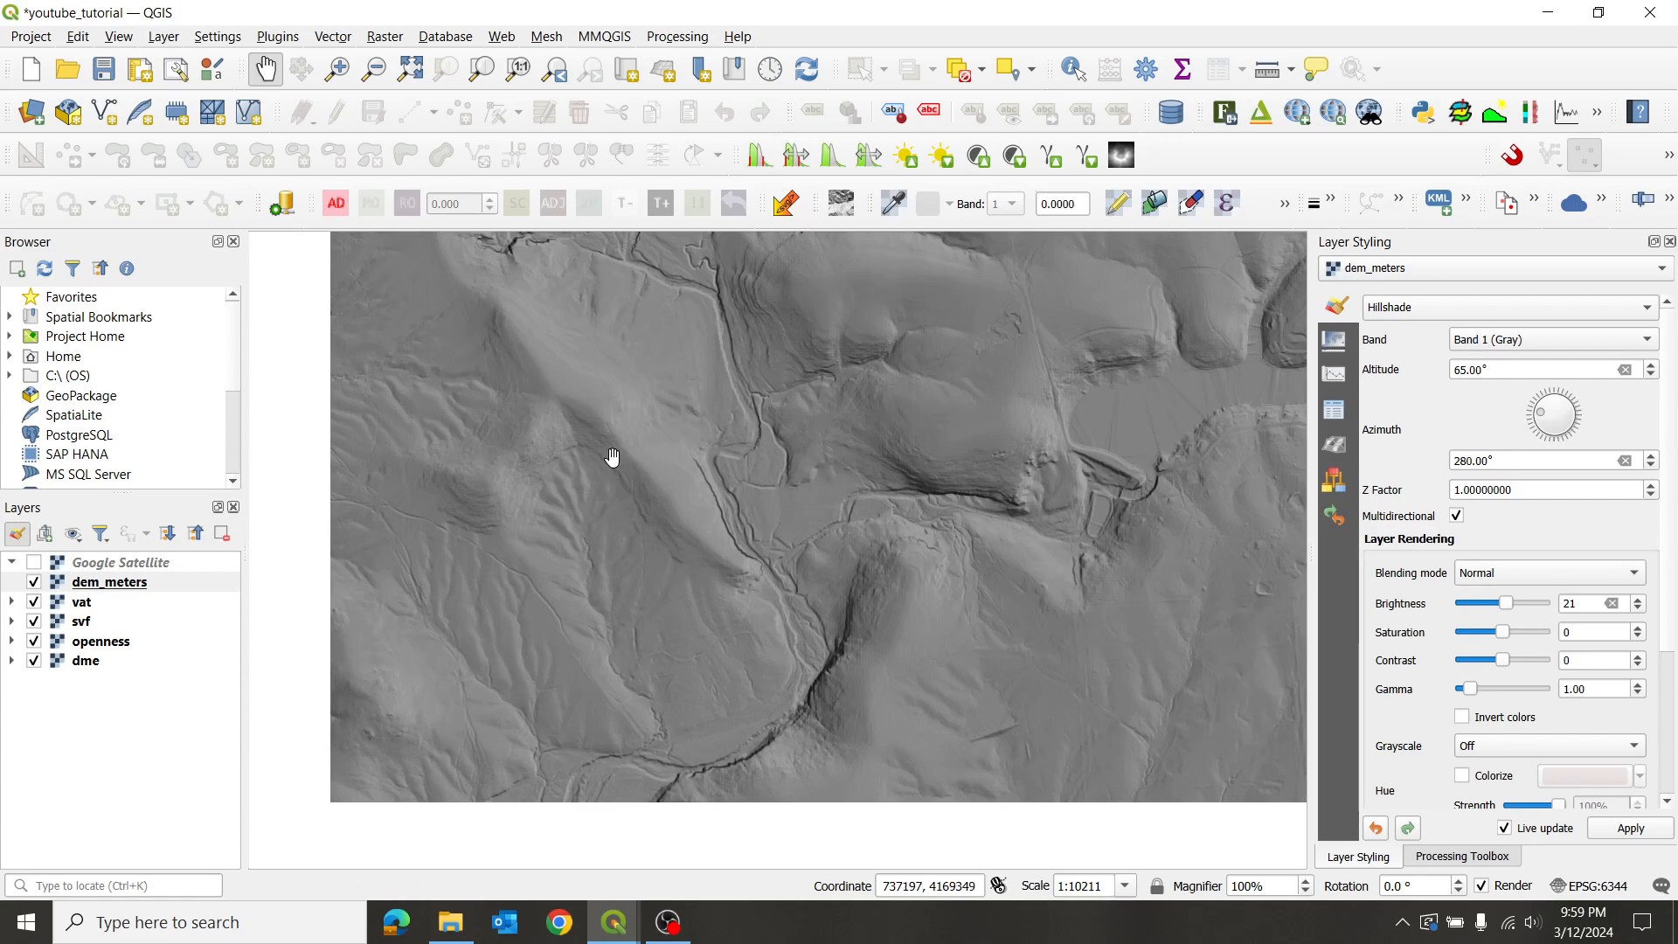
pyautogui.scroll(2, 854, 496)
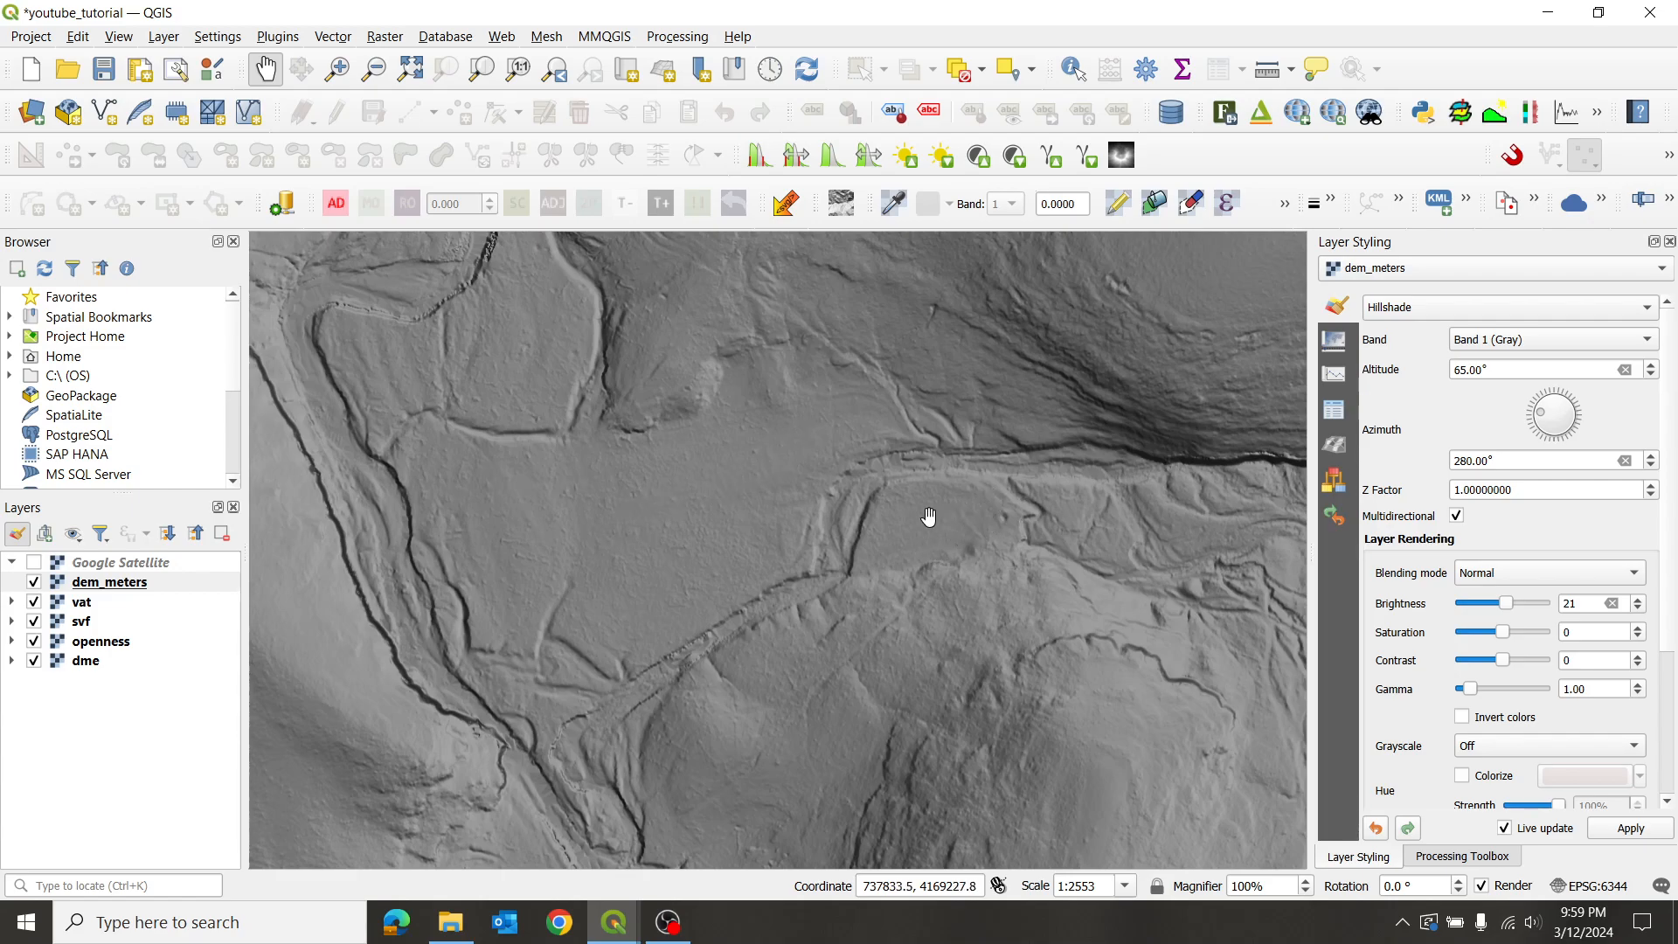
pyautogui.scroll(1, 705, 487)
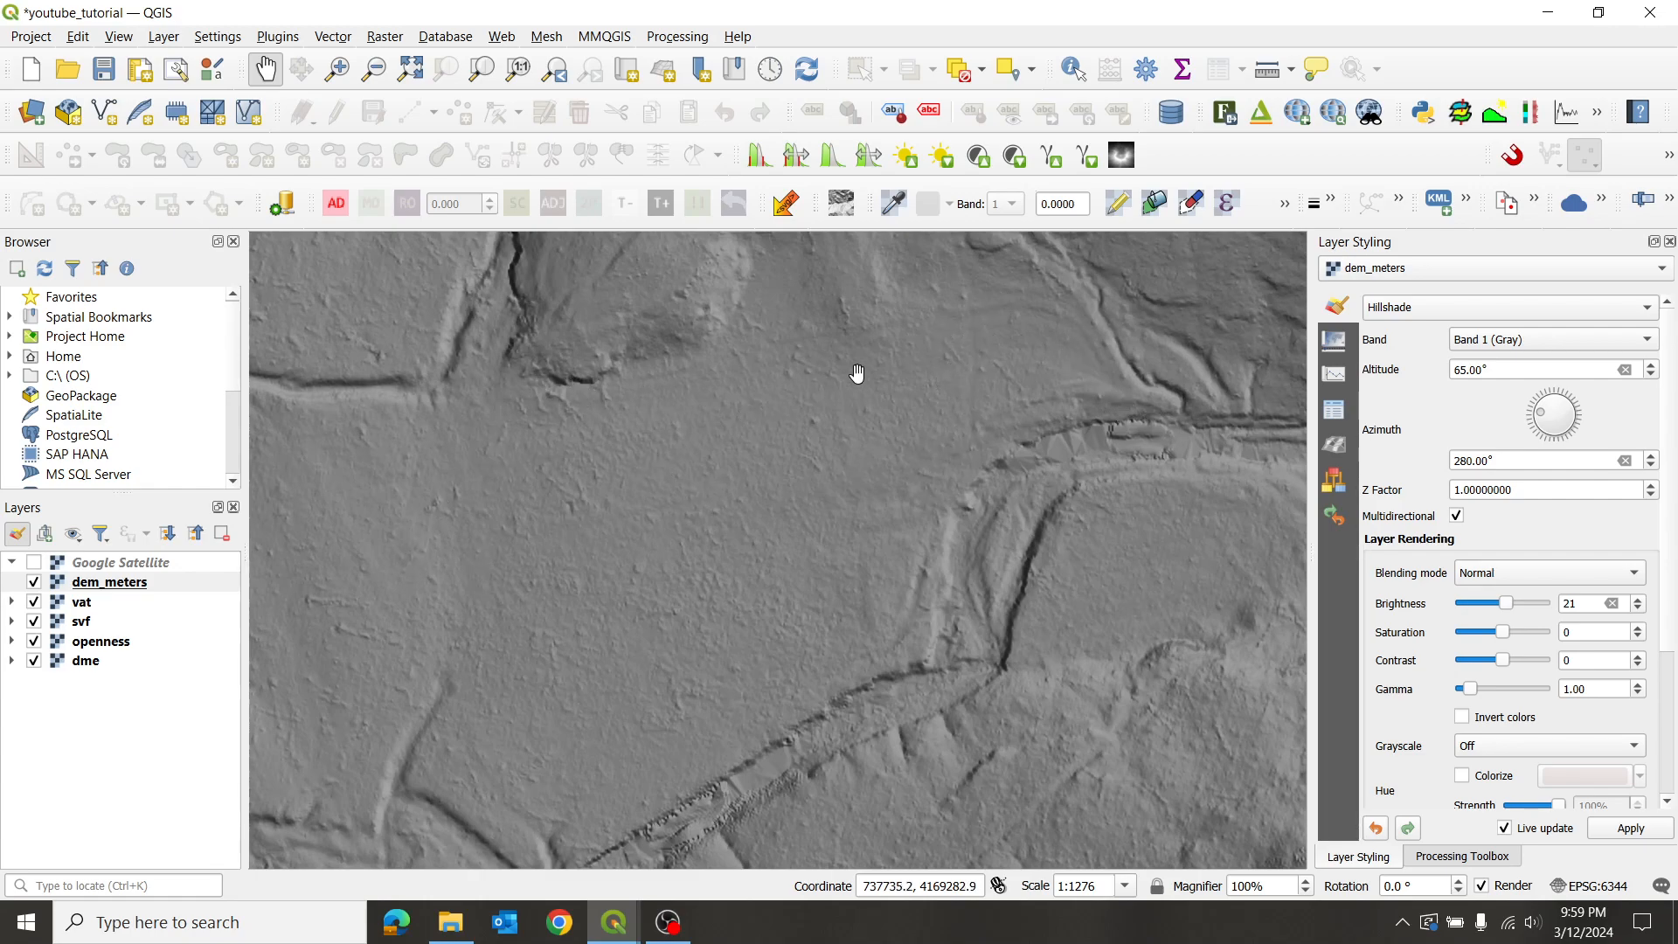
pyautogui.moveTo(883, 616); pyautogui.dragTo(1044, 406)
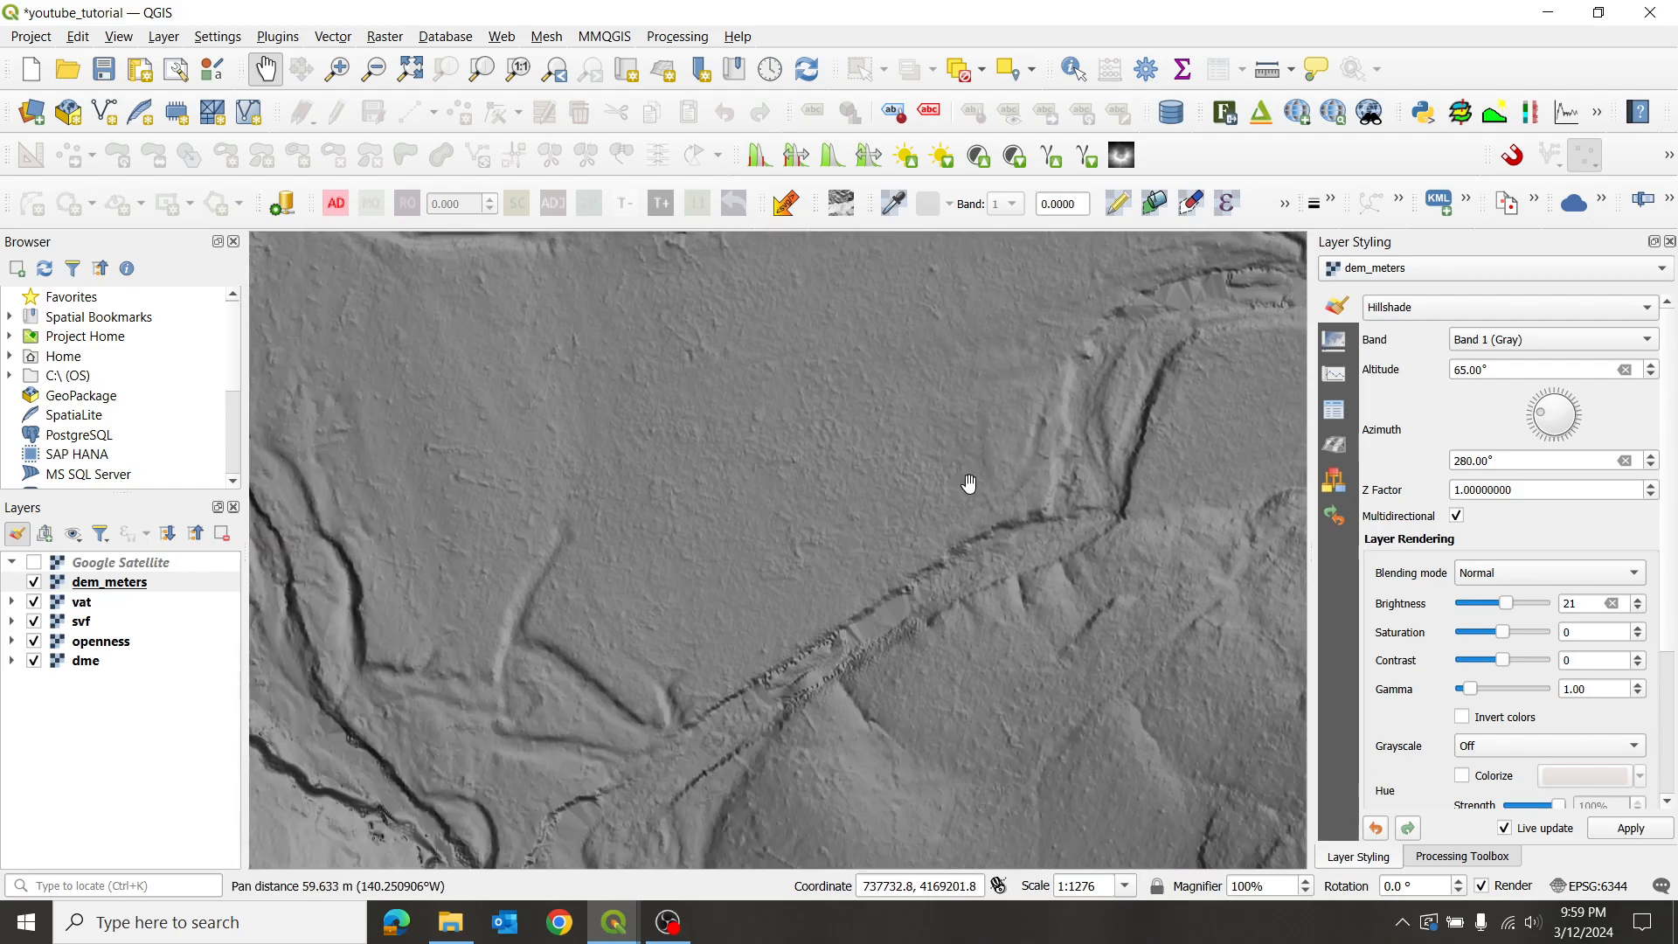
pyautogui.scroll(-2, 942, 419)
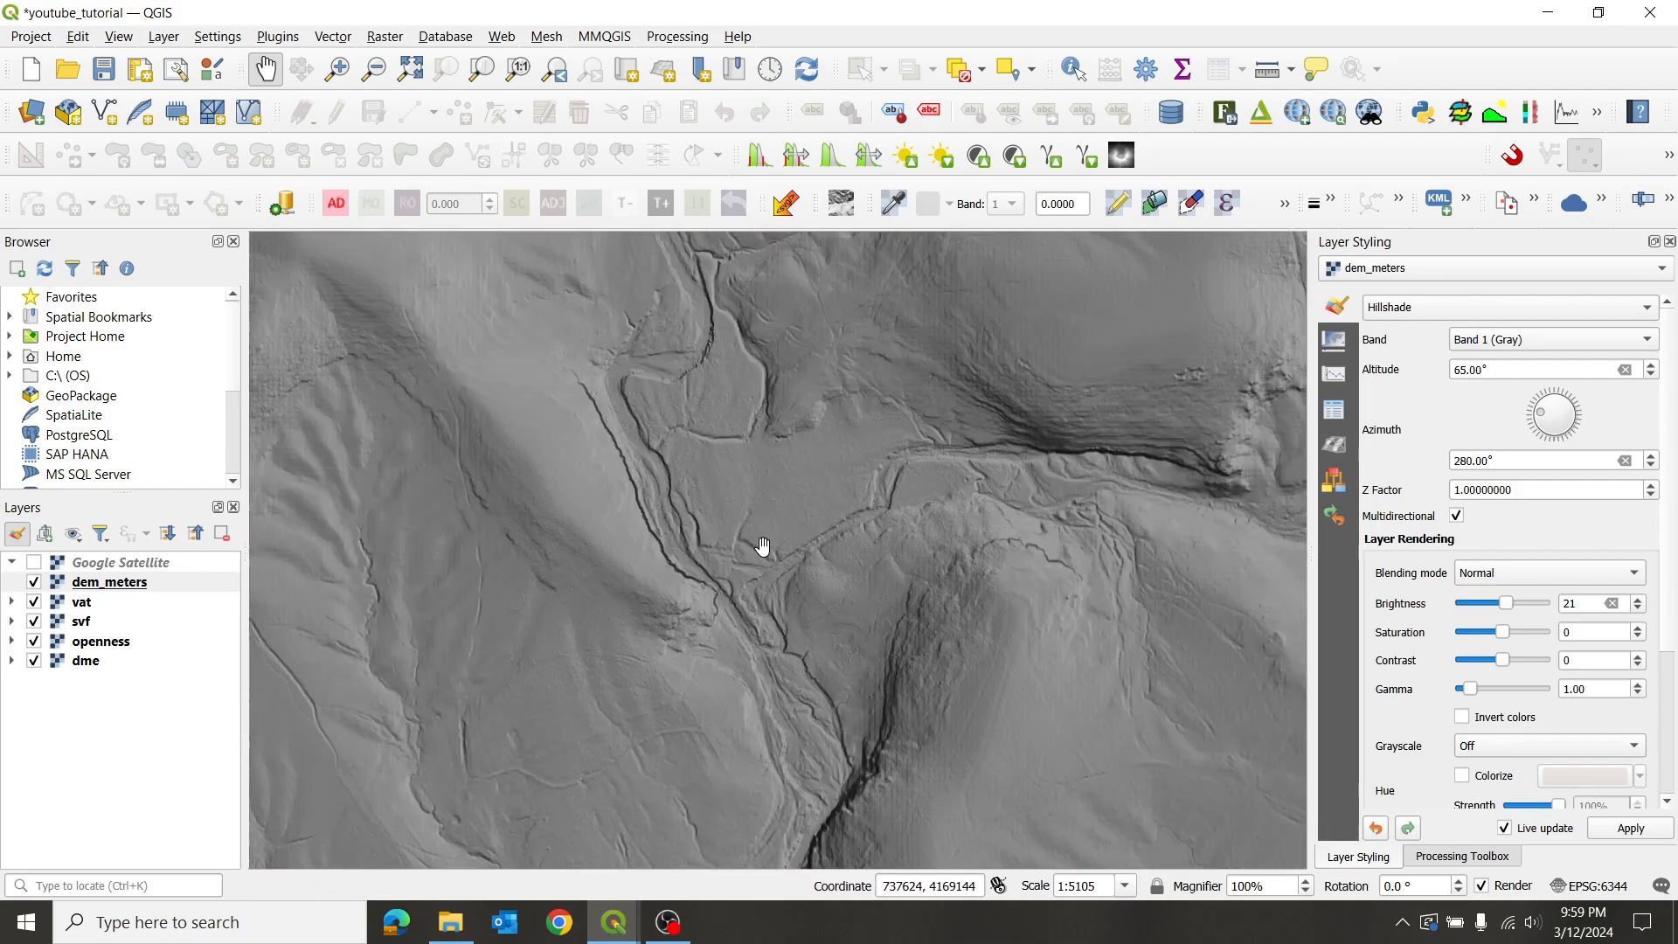
pyautogui.click(1455, 516)
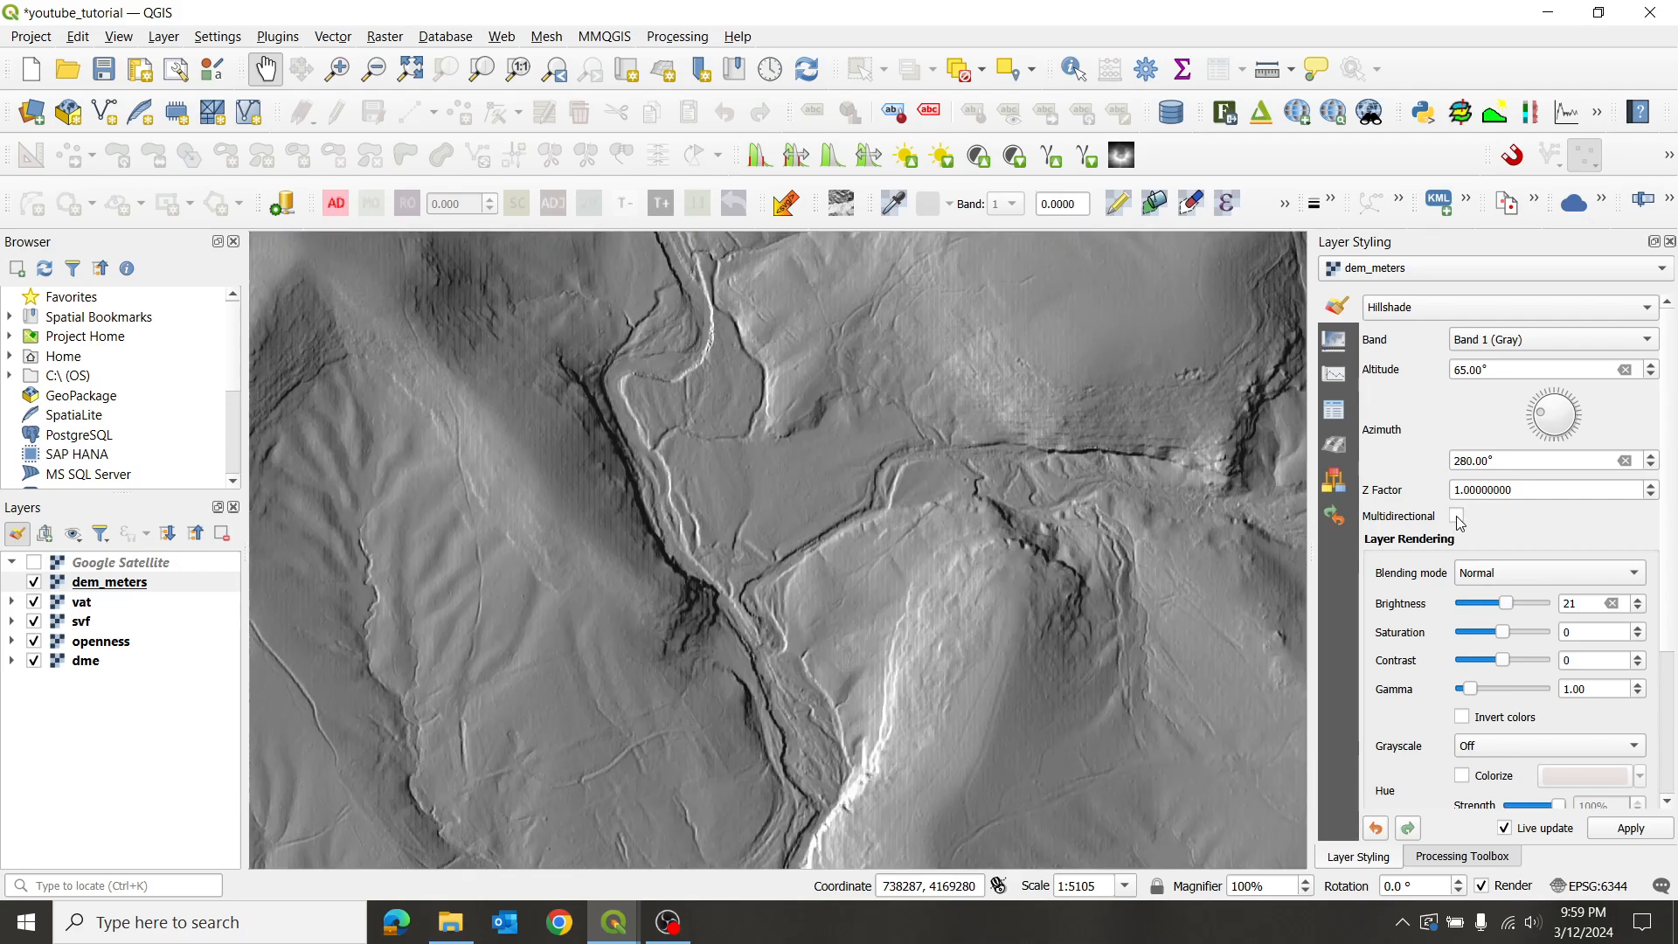
# - Set the hillshade altitude to 45° and turn the azimuth dial to 317°
pyautogui.doubleClick(1519, 370)
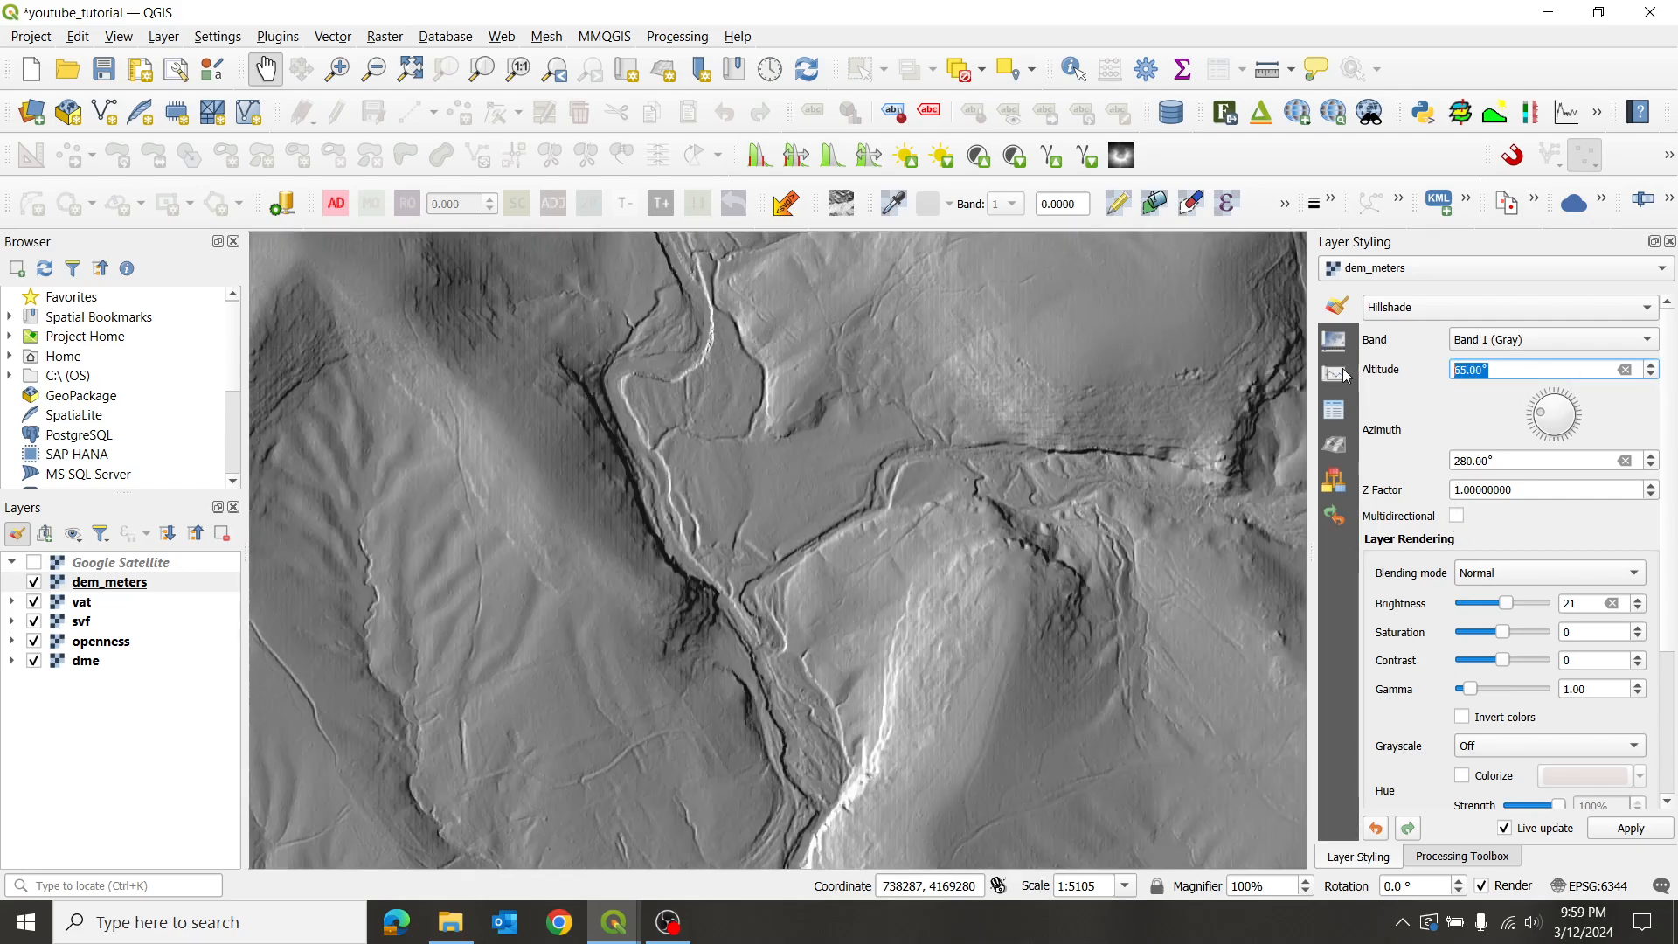
pyautogui.write('45')
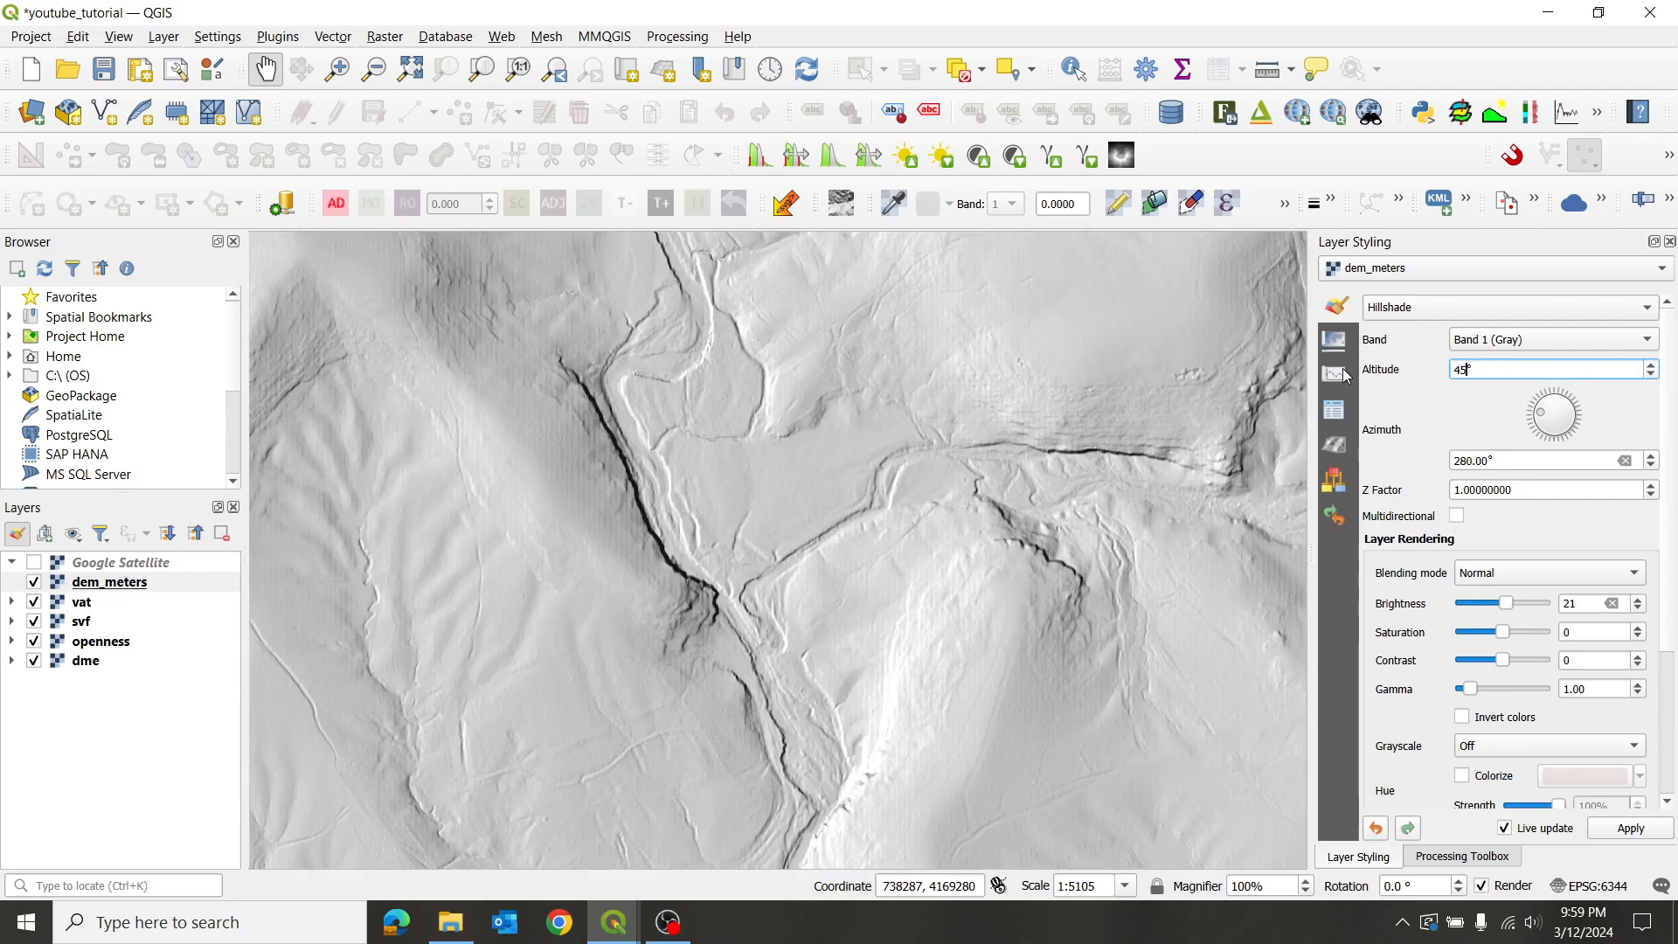
pyautogui.click(1545, 416)
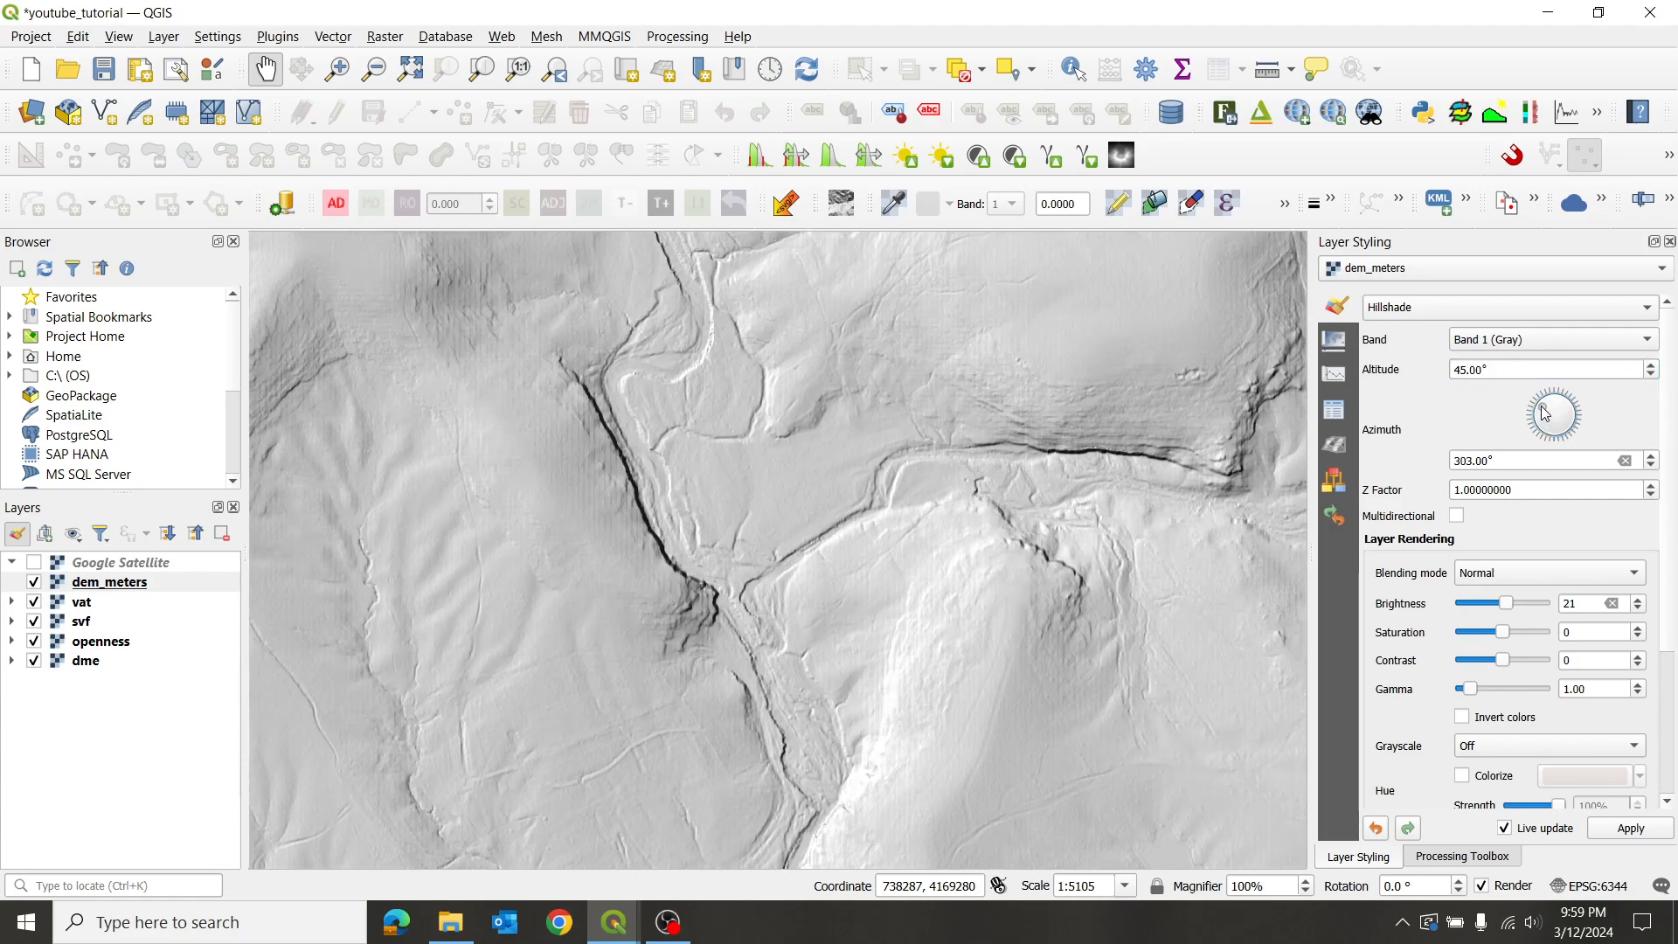
pyautogui.moveTo(1541, 411); pyautogui.dragTo(1541, 403)
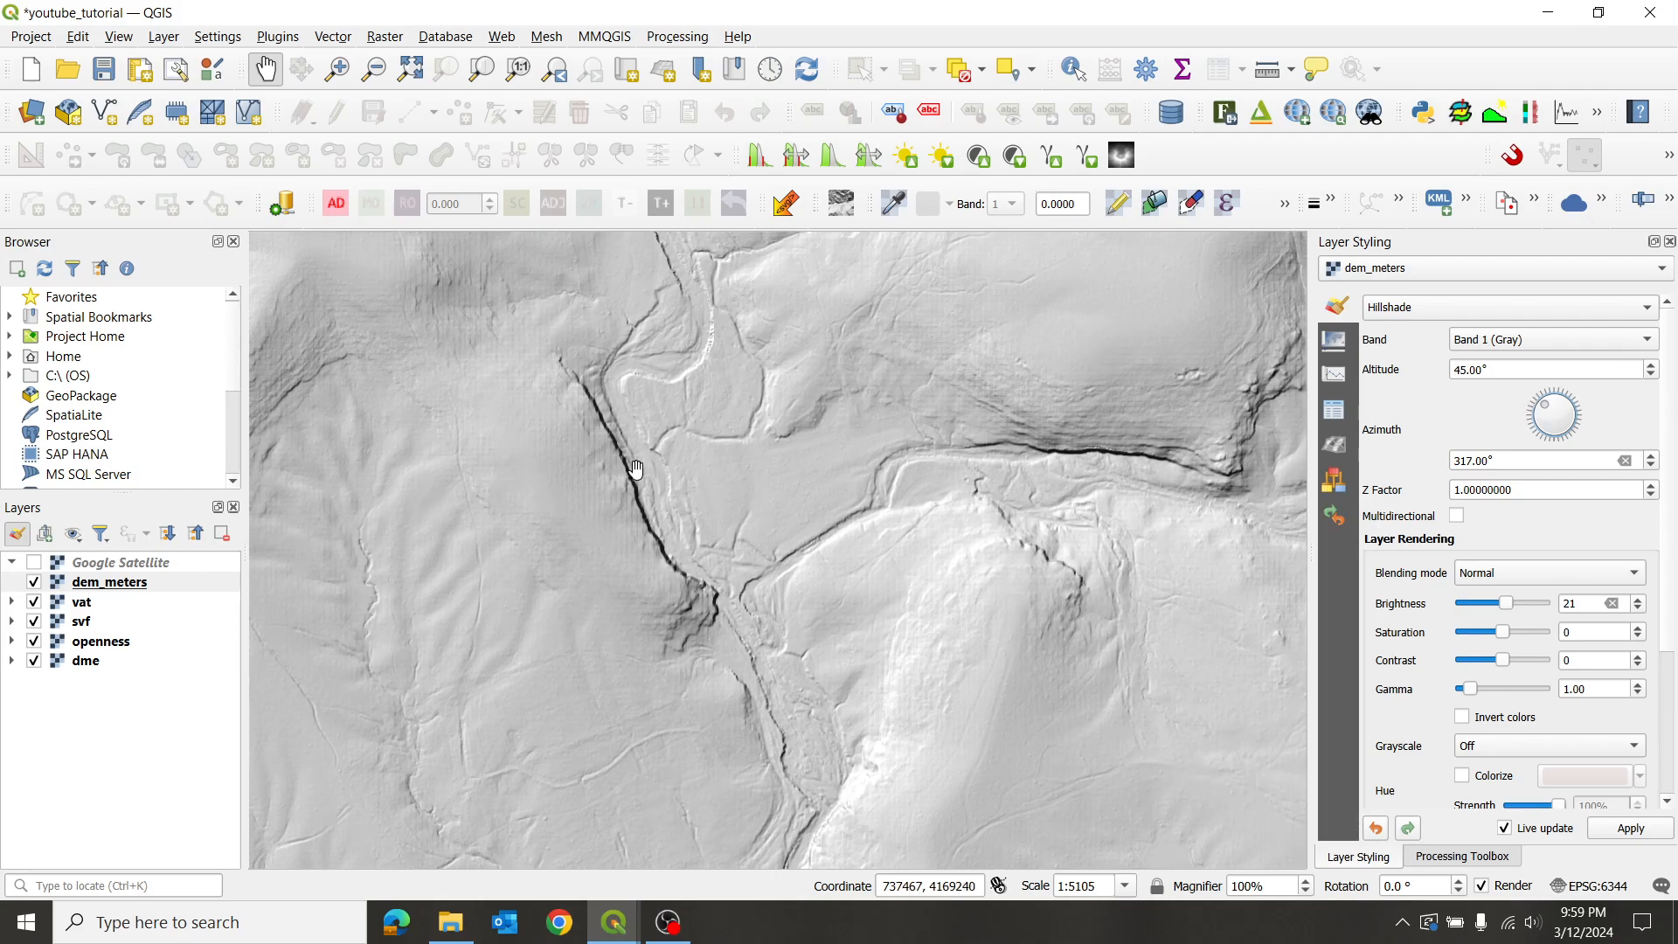
# - Zoom and pan across the hillshade, bringing the northern and eastern terrain into view
pyautogui.scroll(1, 550, 564)
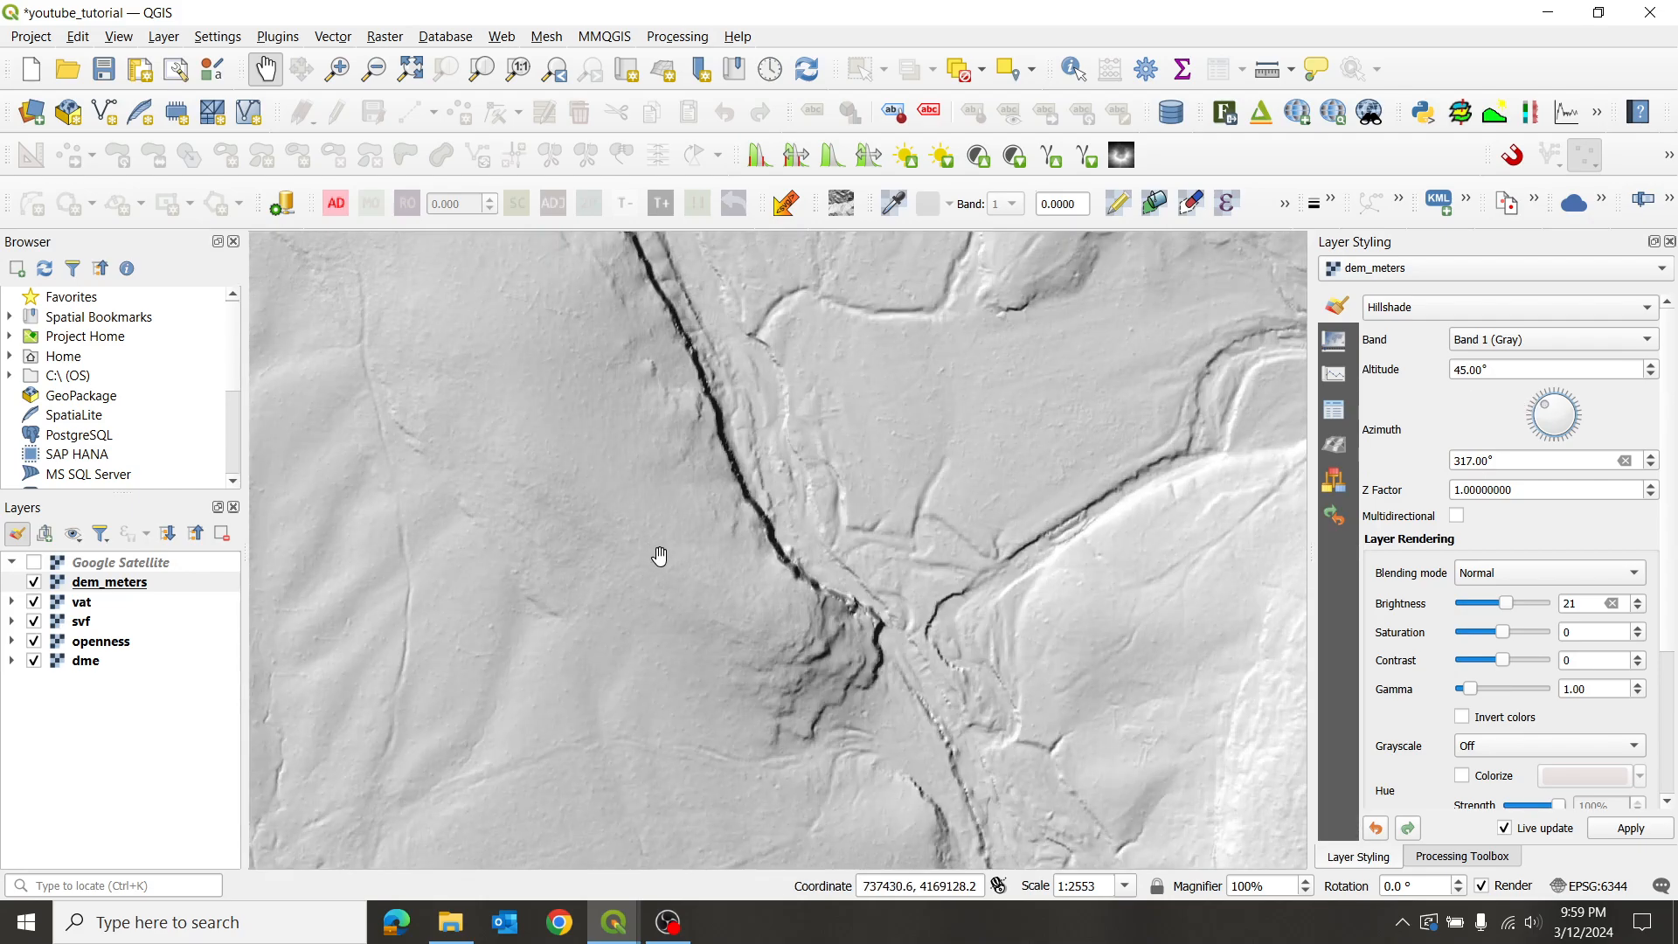
pyautogui.scroll(-1, 685, 560)
pyautogui.moveTo(685, 560); pyautogui.dragTo(696, 427)
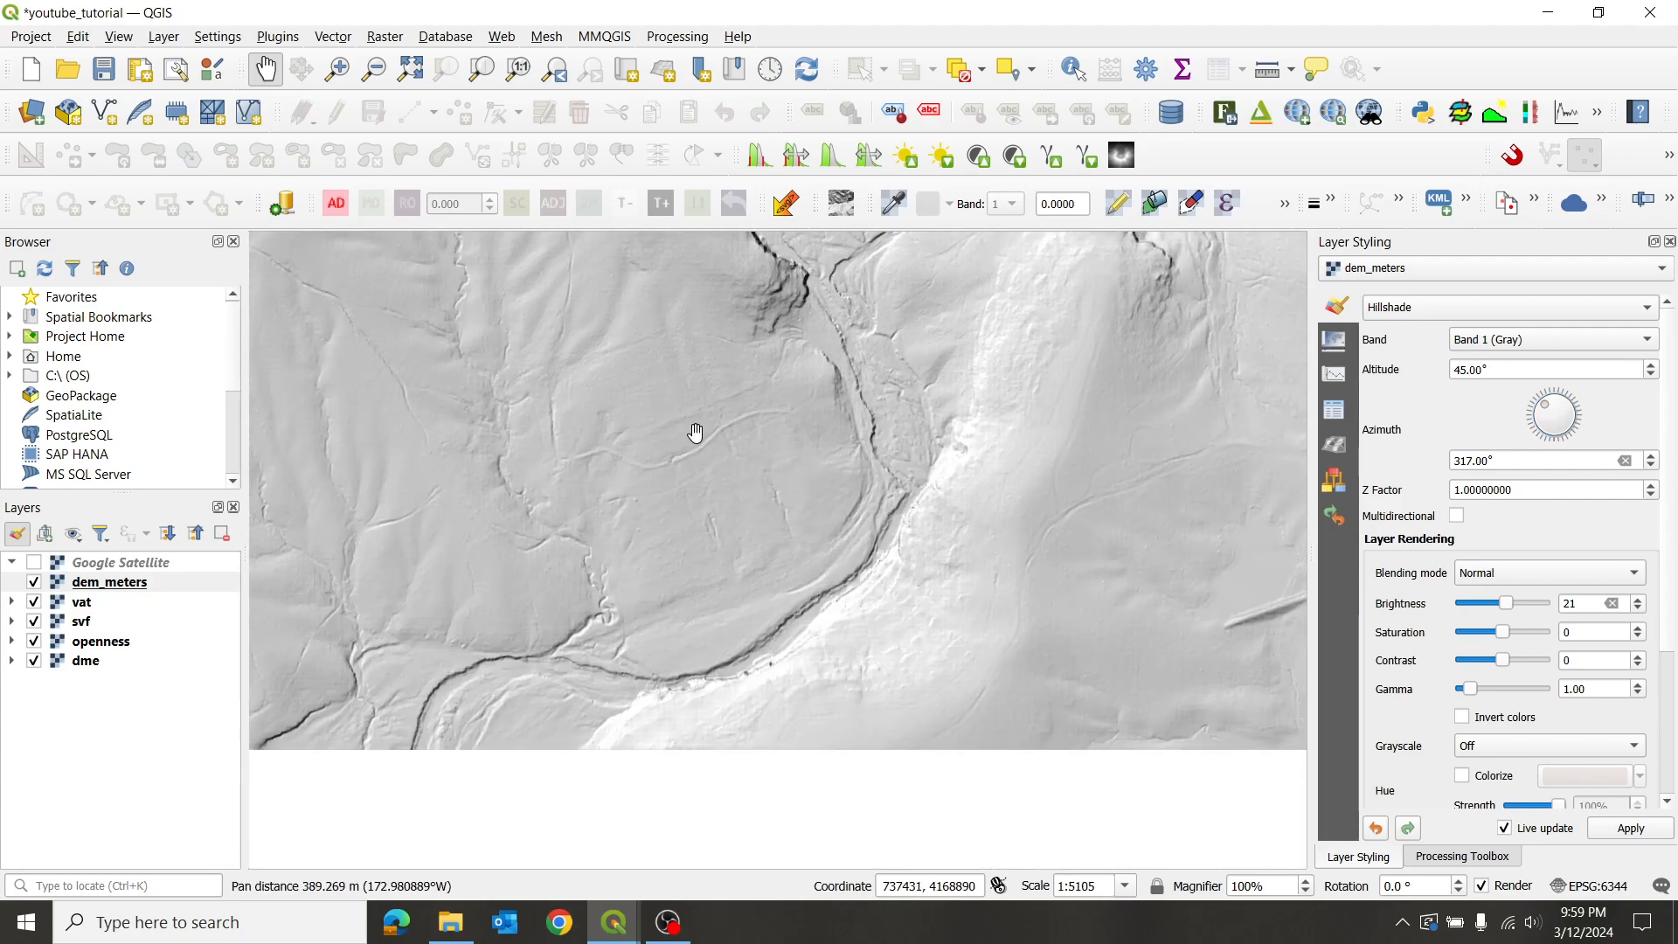
pyautogui.scroll(1, 707, 608)
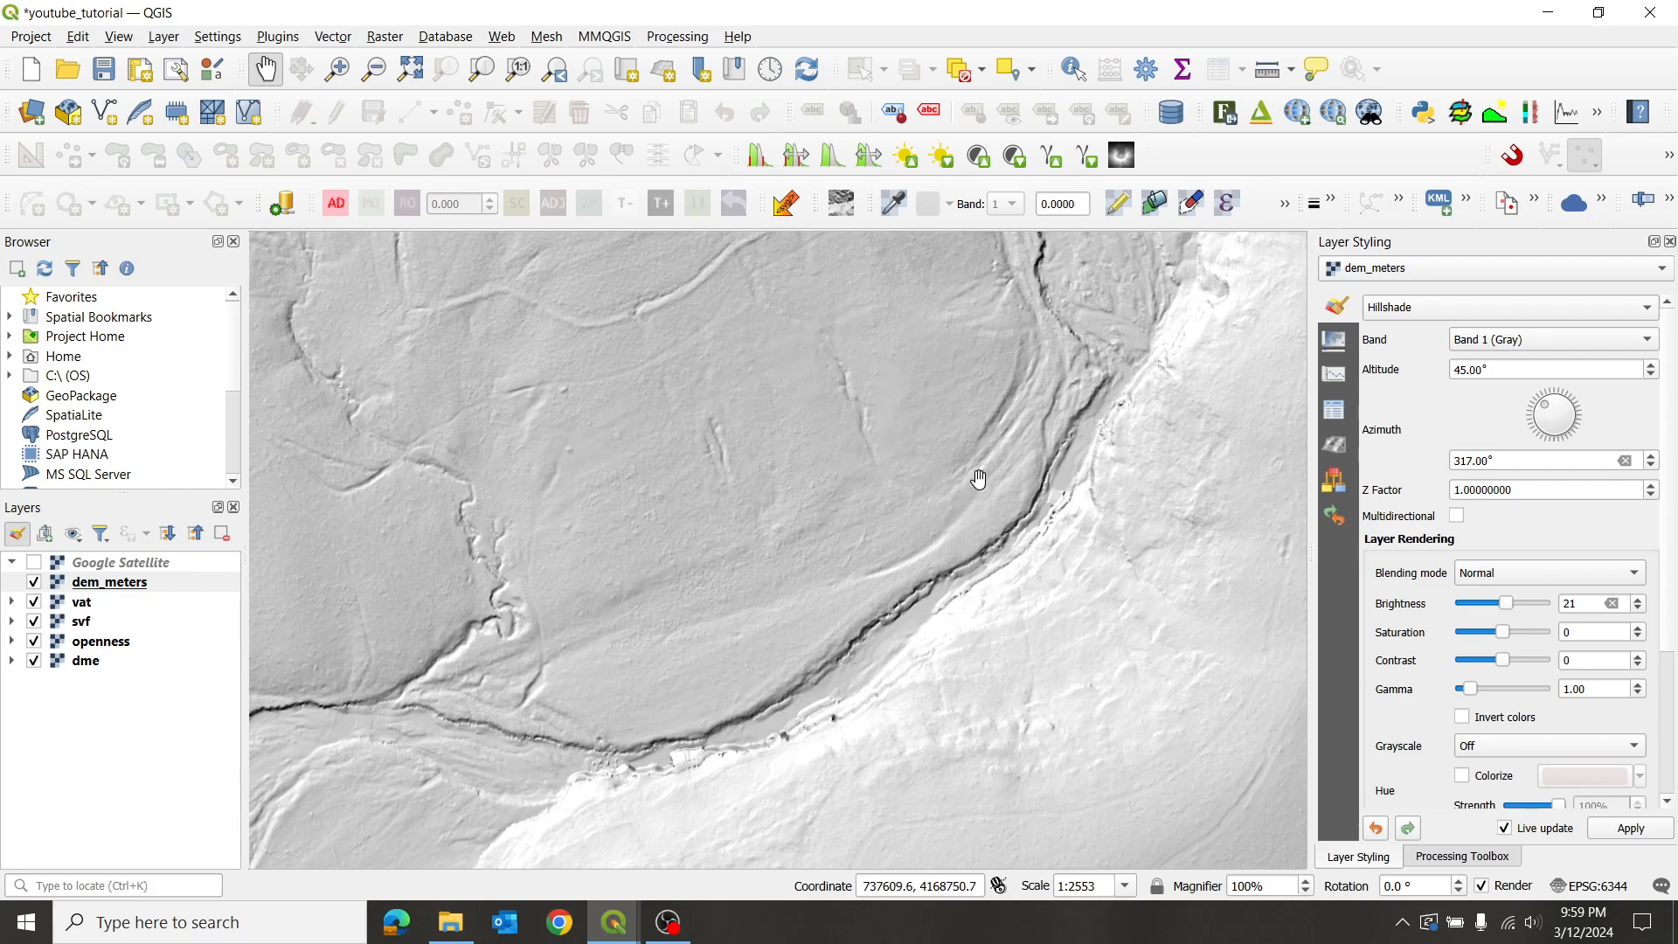
pyautogui.scroll(-1, 970, 481)
pyautogui.moveTo(897, 344); pyautogui.dragTo(820, 642)
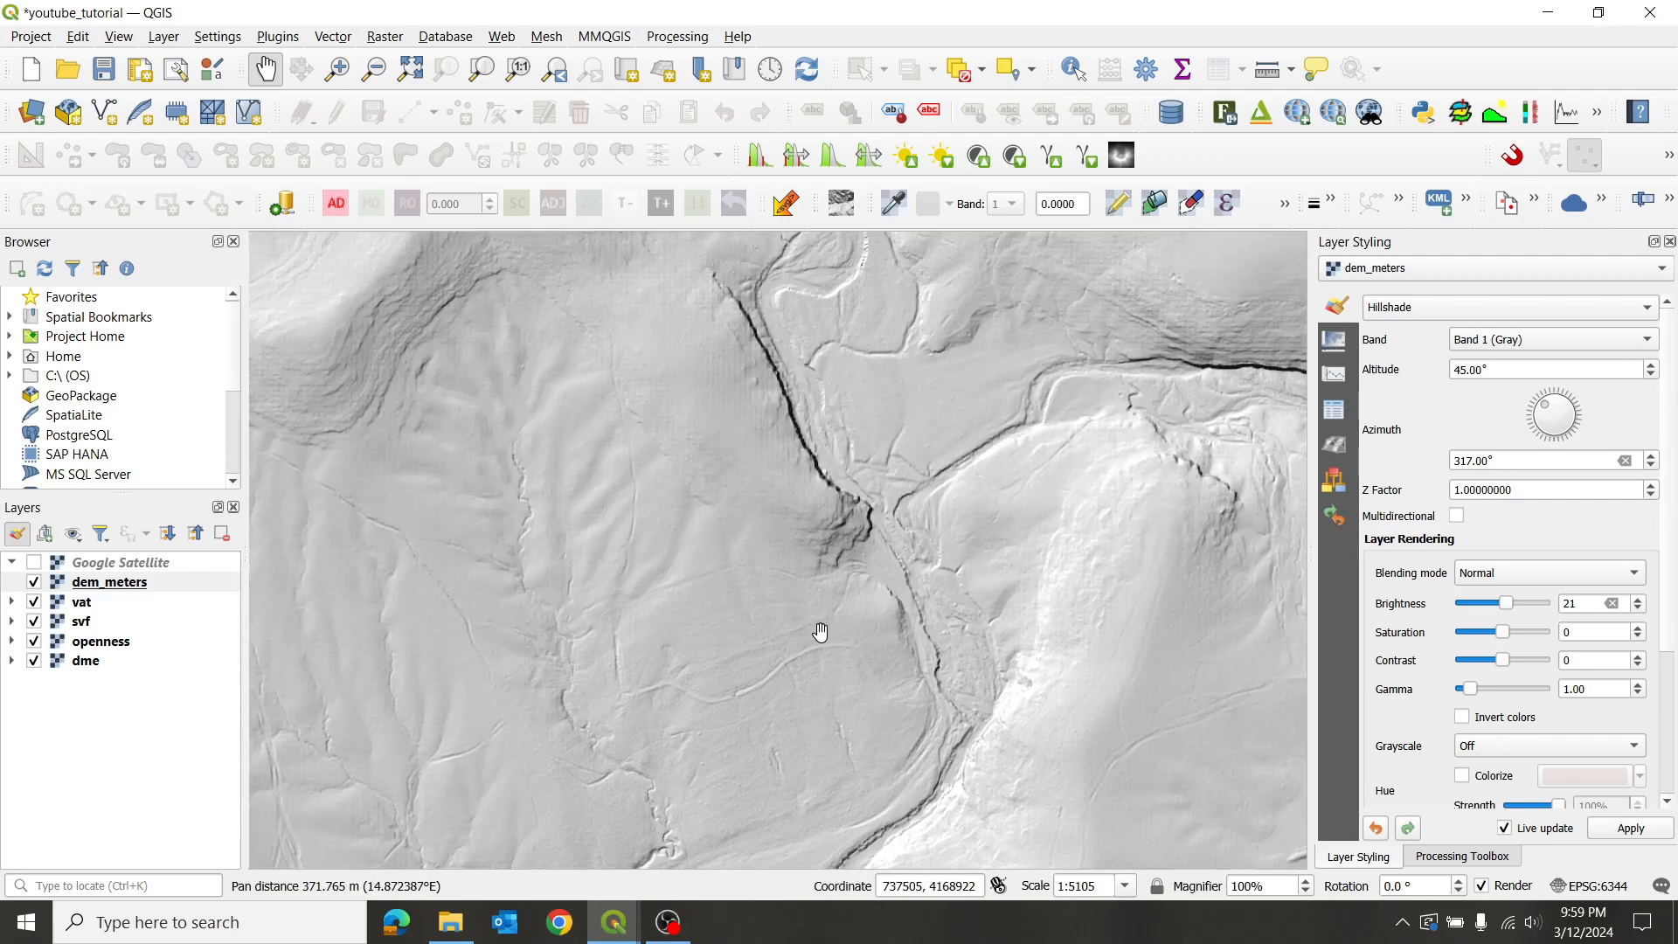
pyautogui.moveTo(782, 353); pyautogui.dragTo(824, 594)
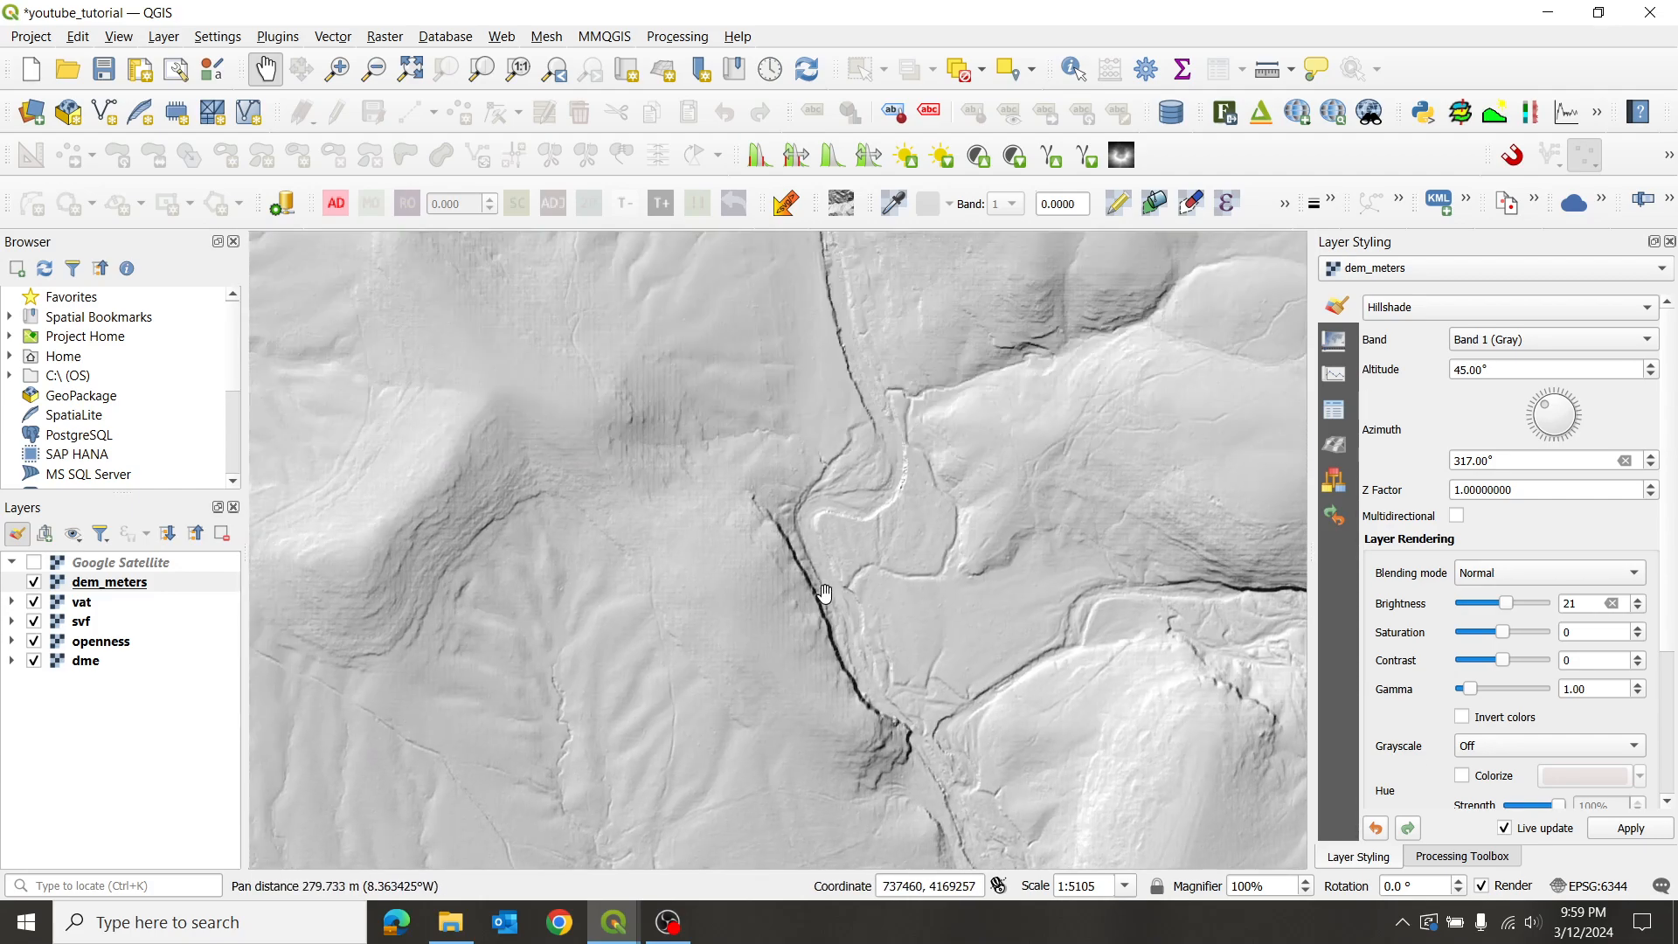
pyautogui.moveTo(697, 420); pyautogui.dragTo(662, 609)
# - Zoom in to about 1:638, centred on the shallow channel edge
pyautogui.scroll(1, 719, 564)
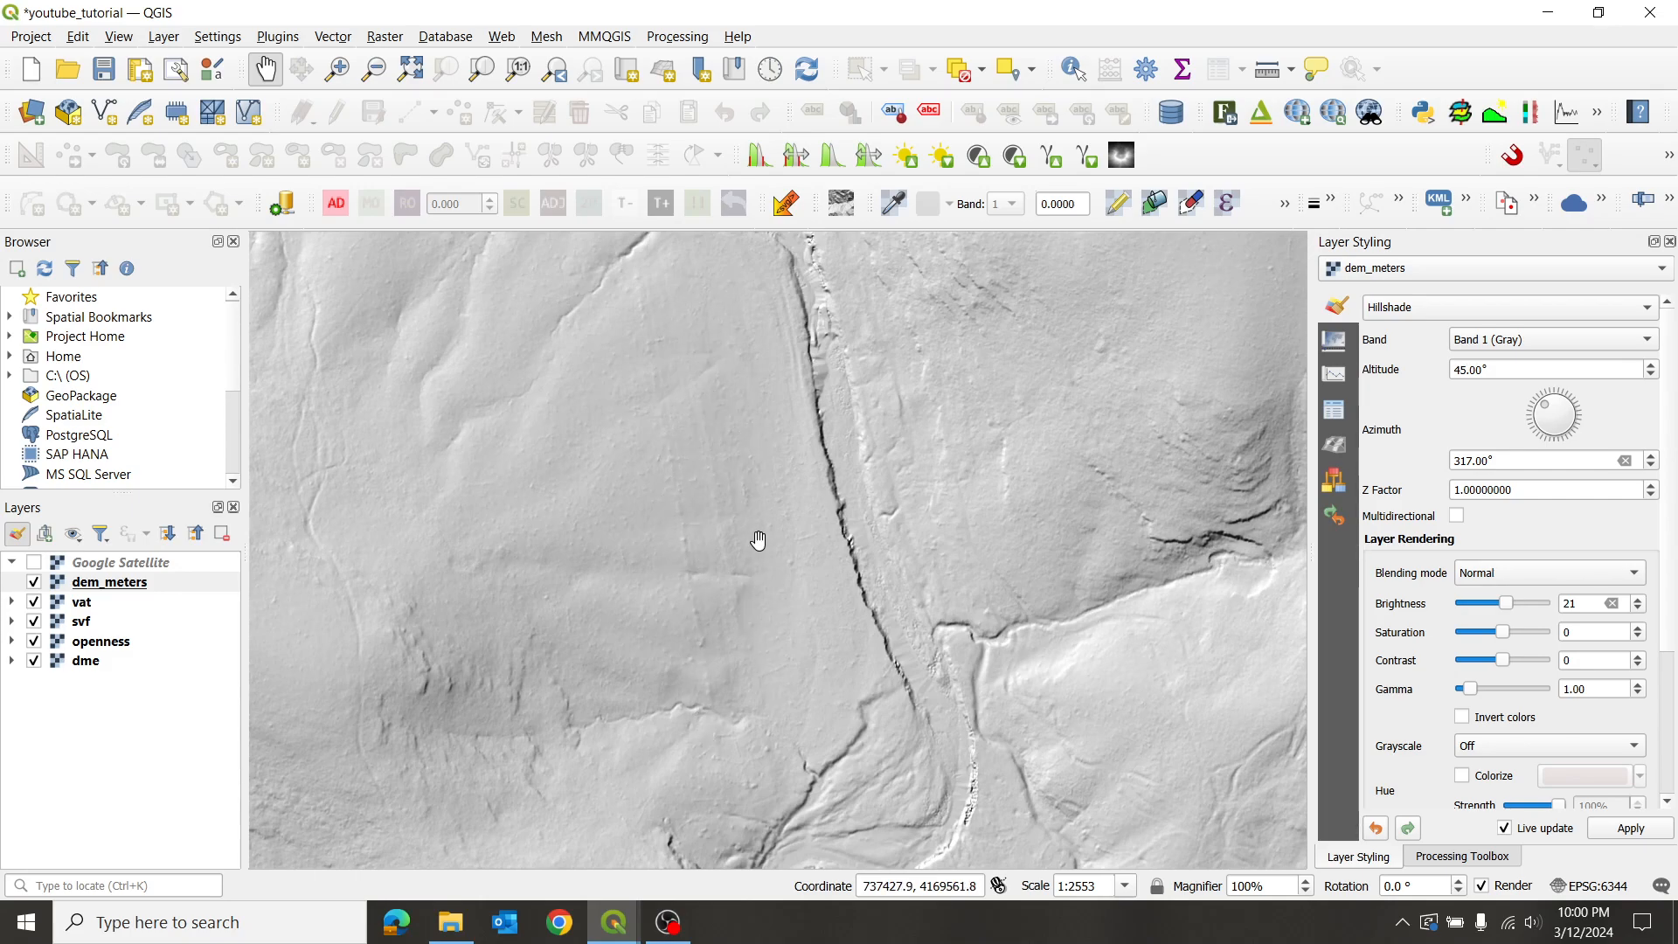
pyautogui.moveTo(796, 455); pyautogui.dragTo(700, 522)
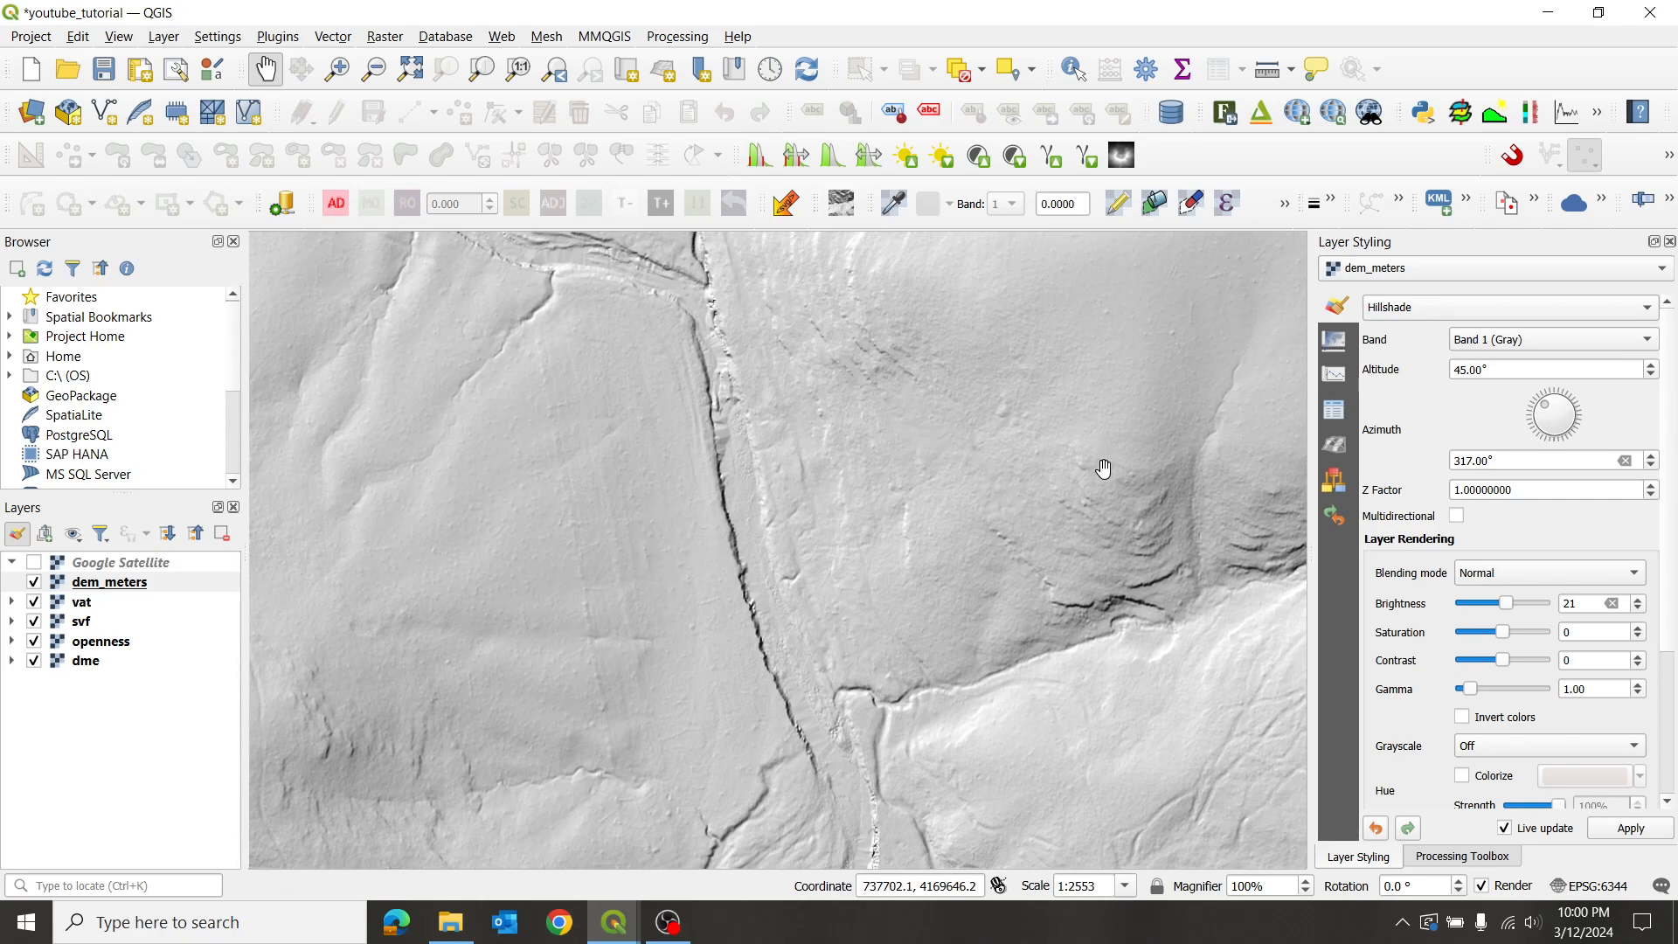
pyautogui.scroll(1, 1134, 544)
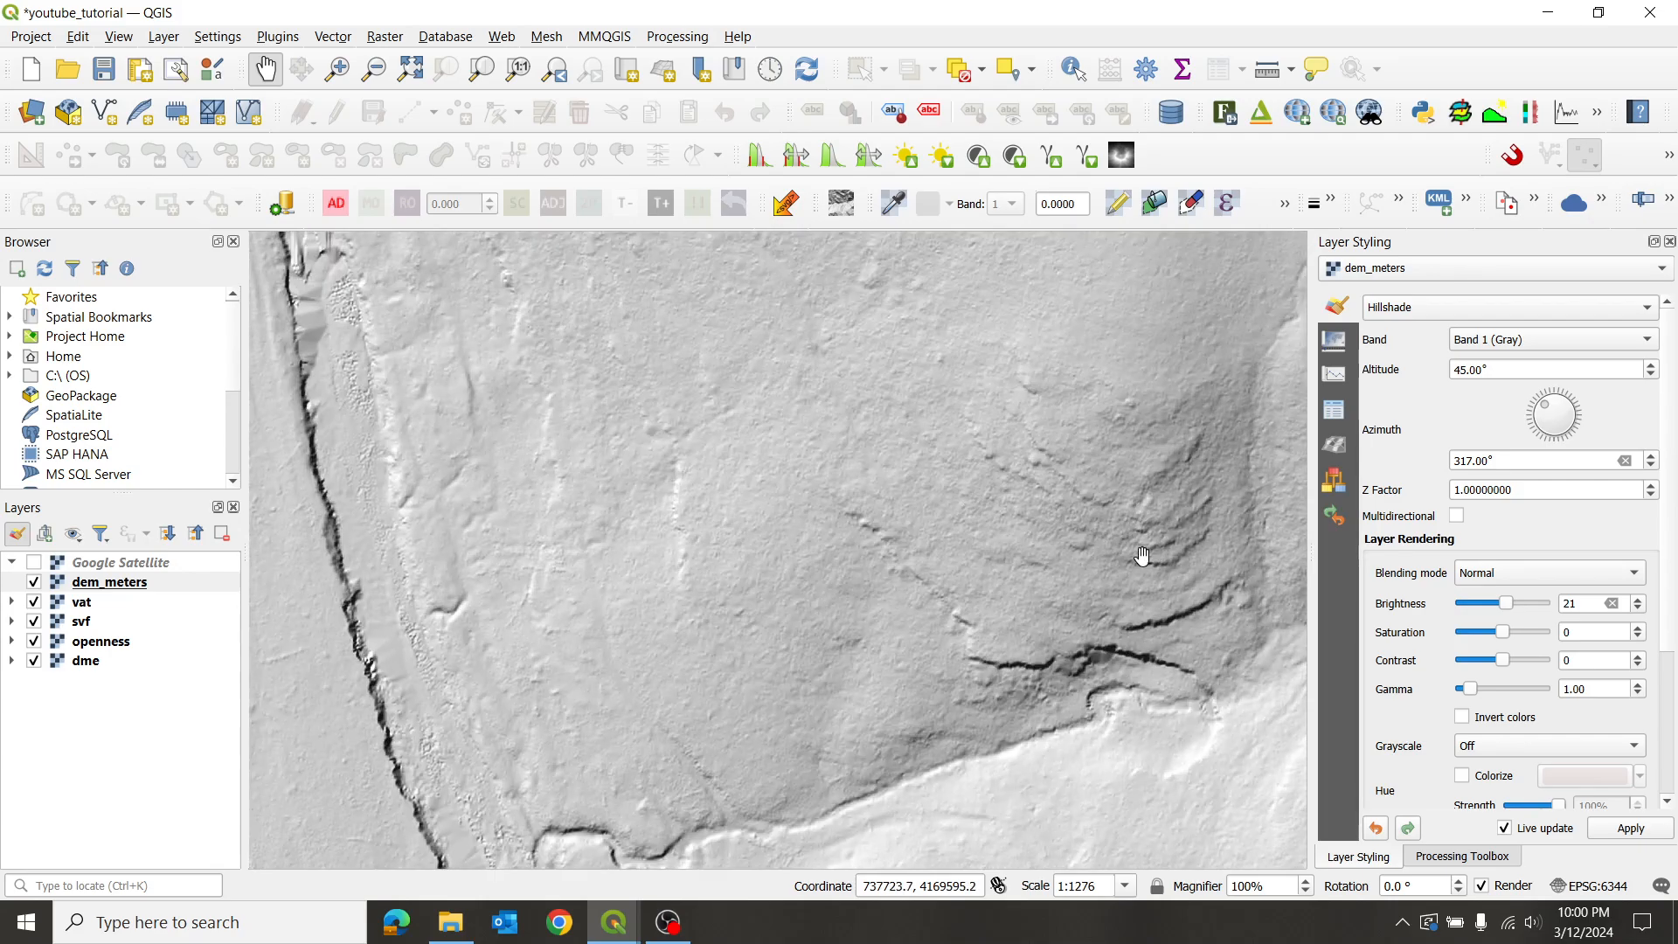
pyautogui.scroll(-1, 918, 496)
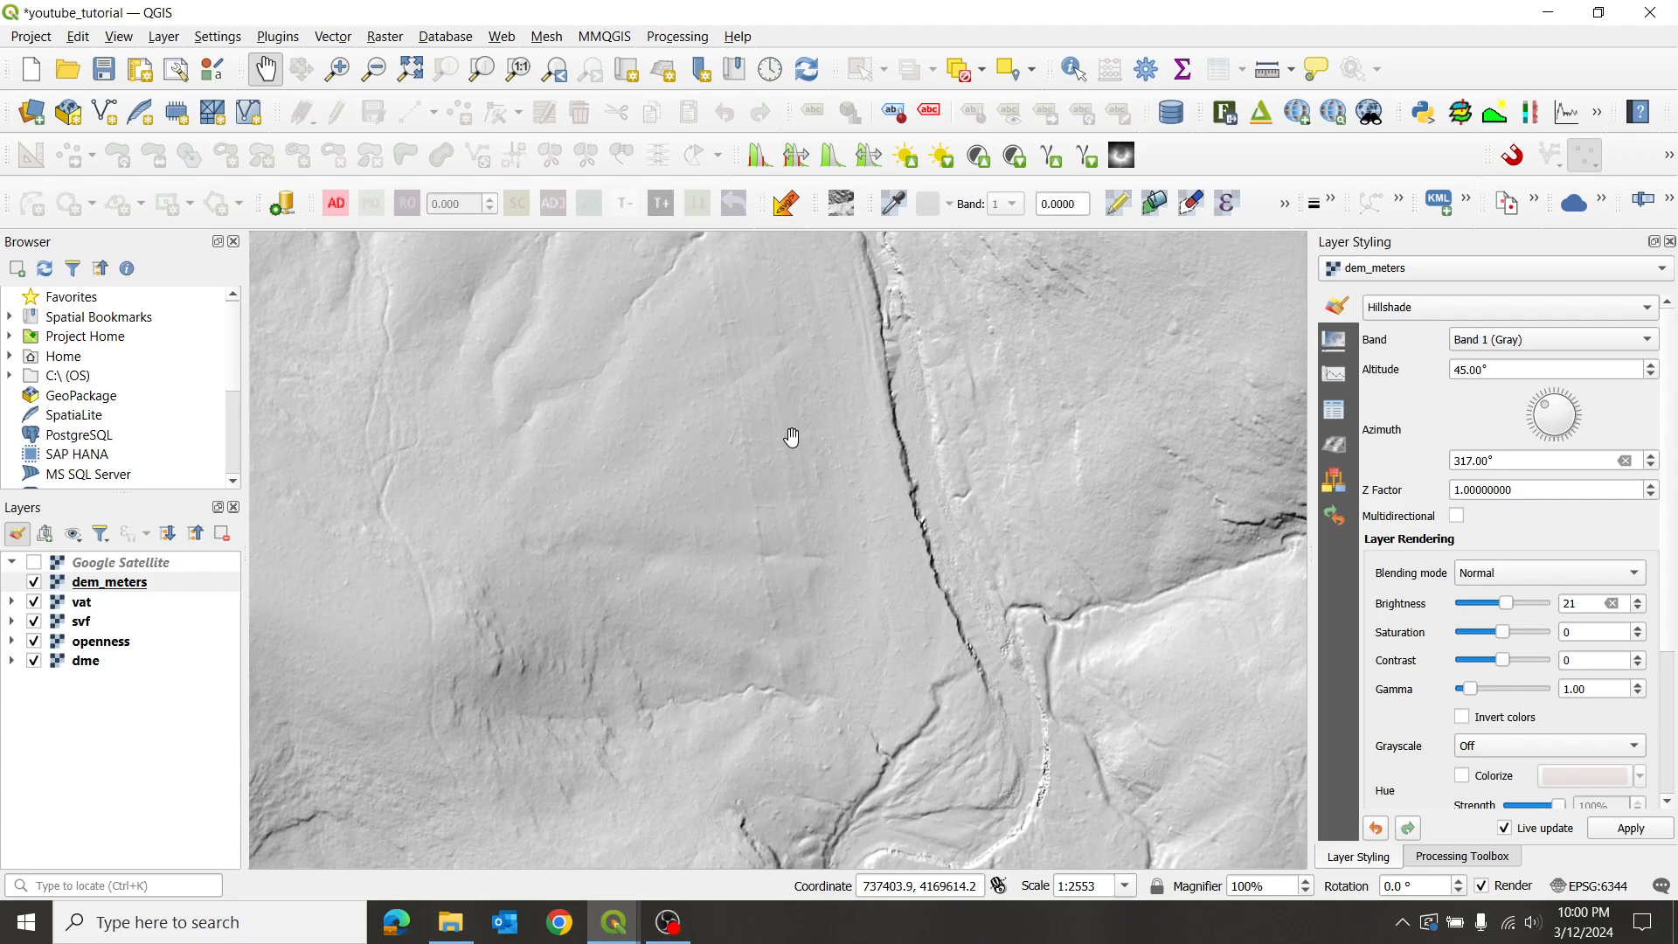
pyautogui.moveTo(792, 390); pyautogui.dragTo(783, 551)
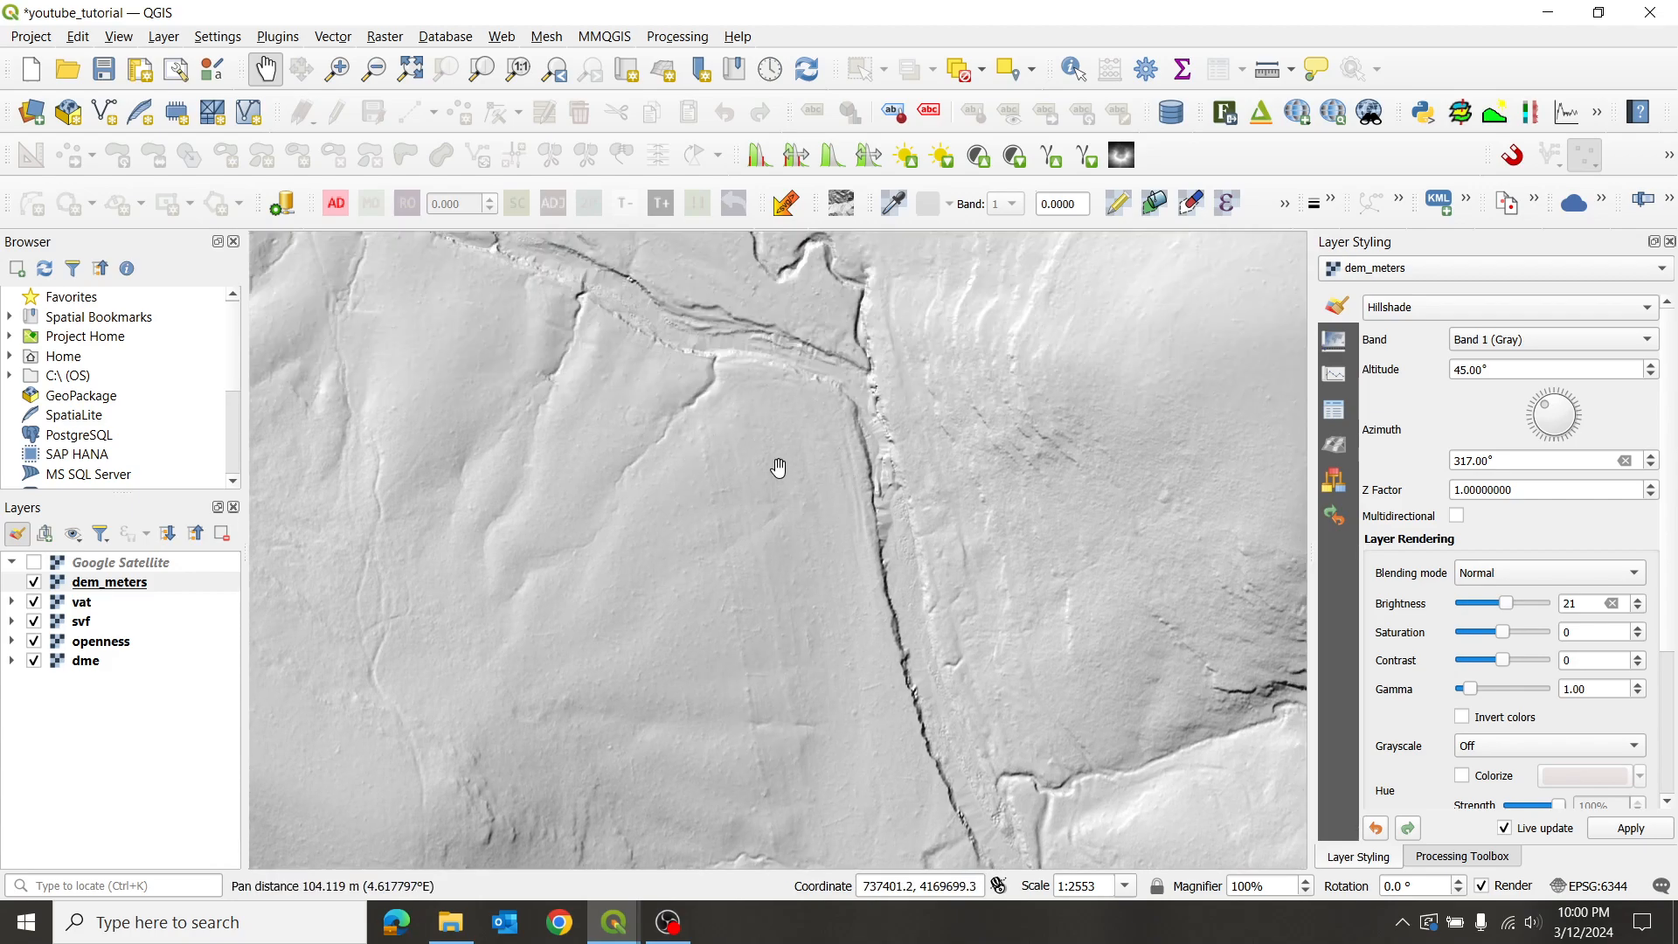
pyautogui.scroll(2, 612, 424)
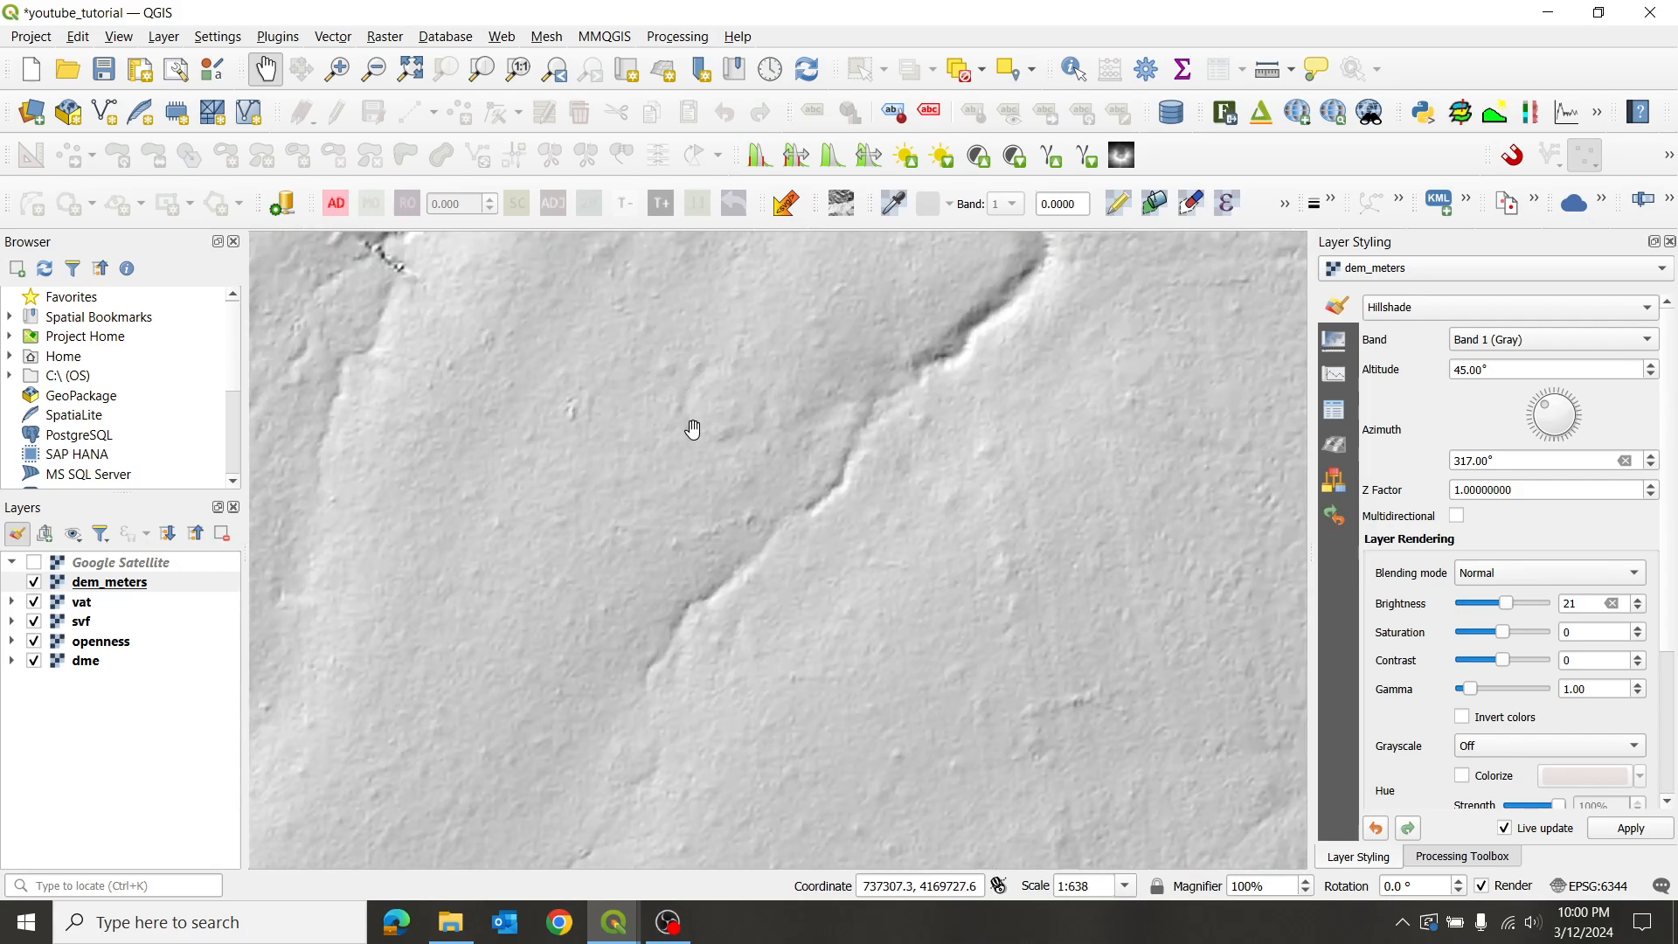
pyautogui.scroll(-1, 753, 380)
pyautogui.scroll(-1, 737, 402)
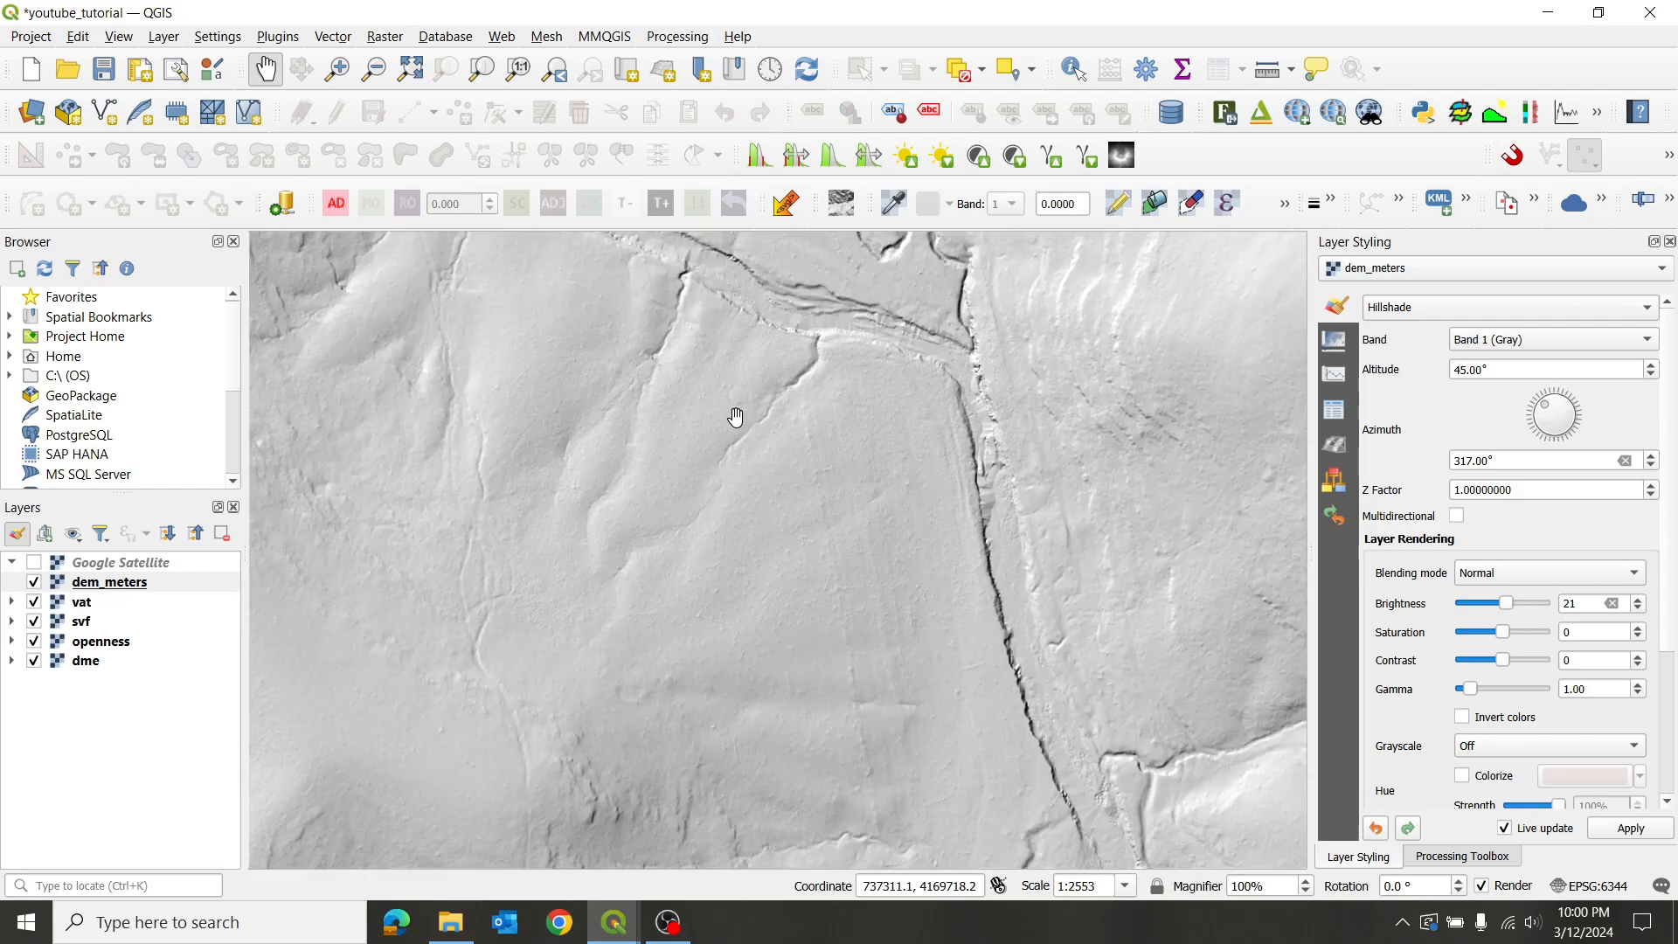
pyautogui.moveTo(737, 416); pyautogui.dragTo(775, 475)
pyautogui.scroll(1, 775, 476)
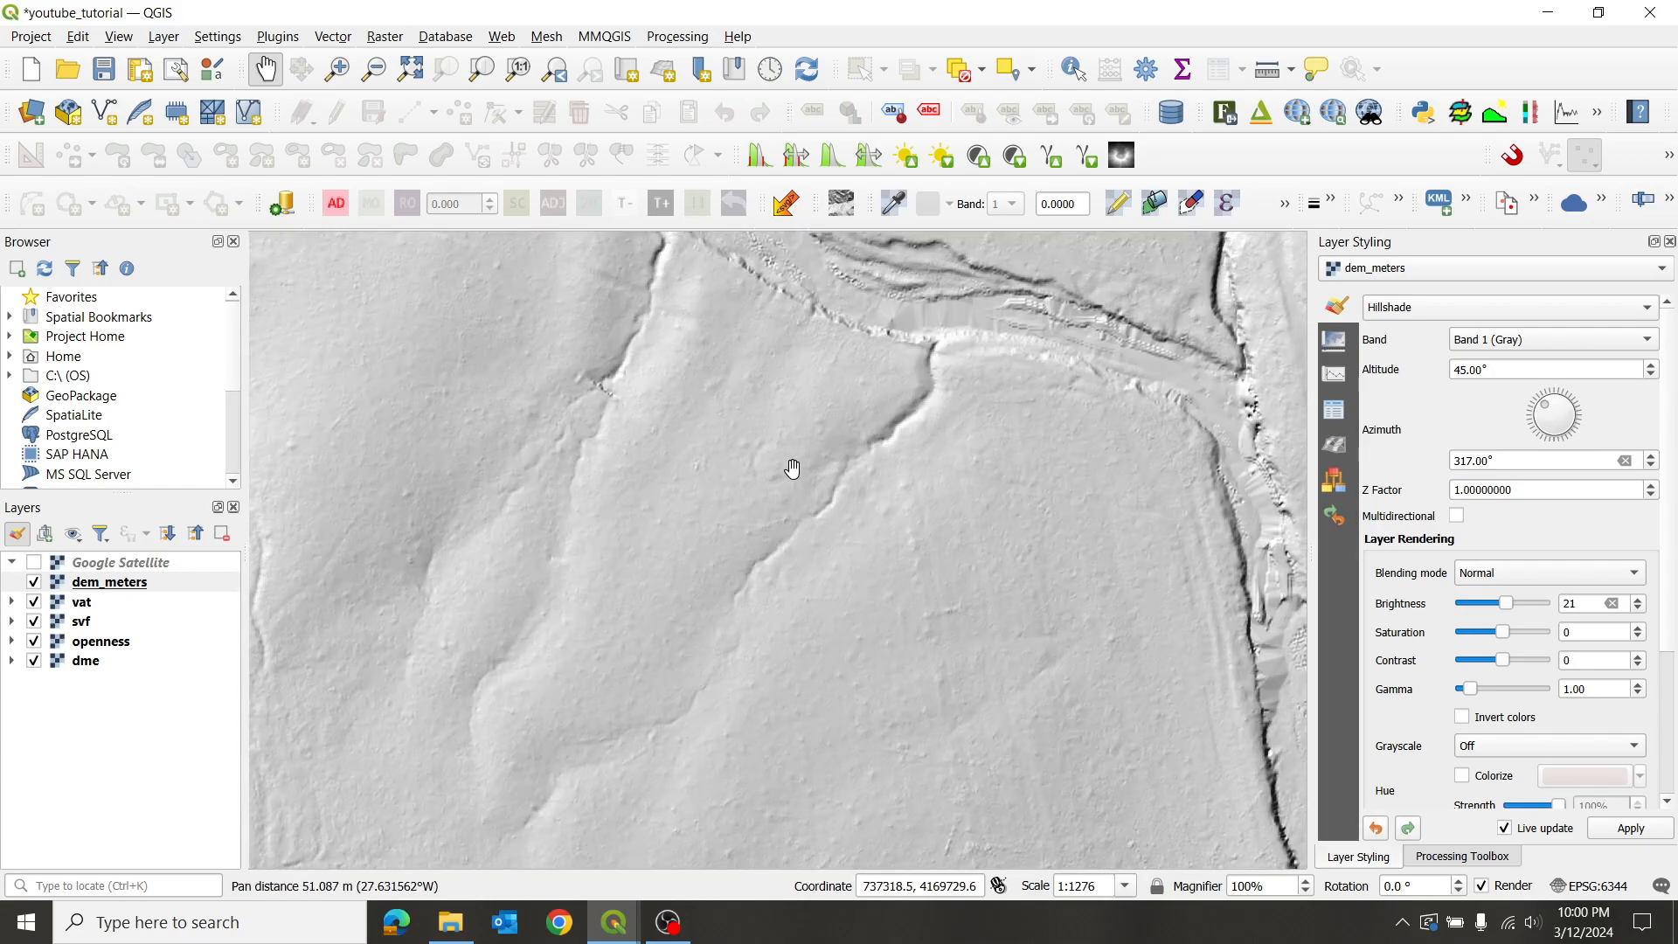
pyautogui.scroll(1, 774, 491)
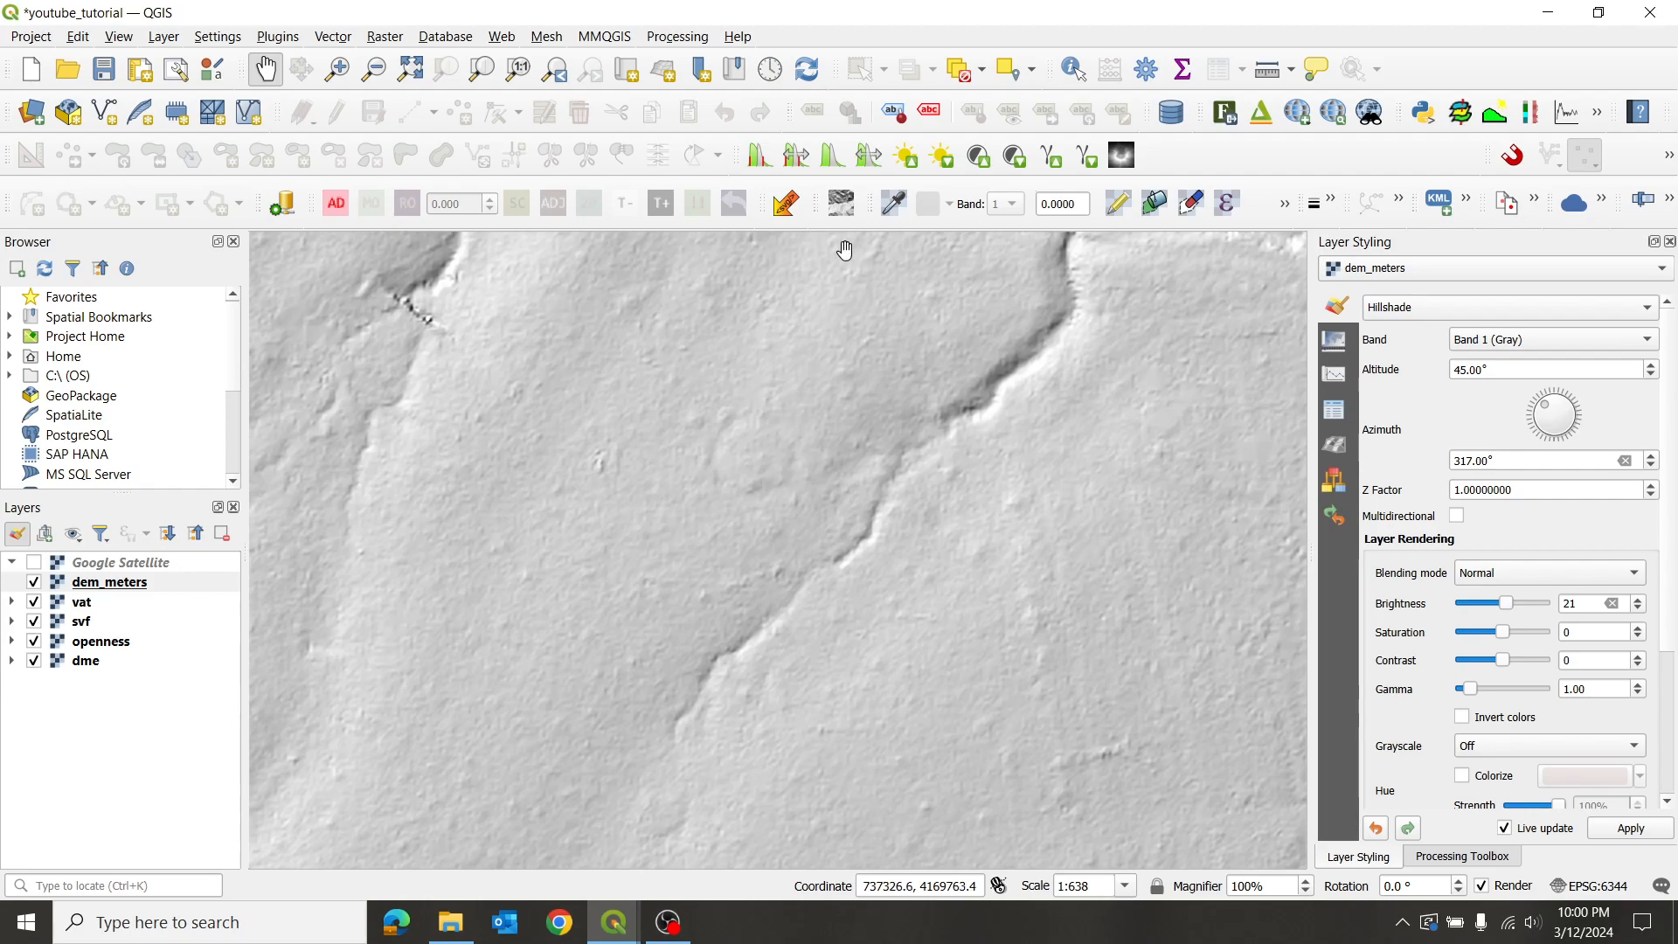
pyautogui.click(1292, 71)
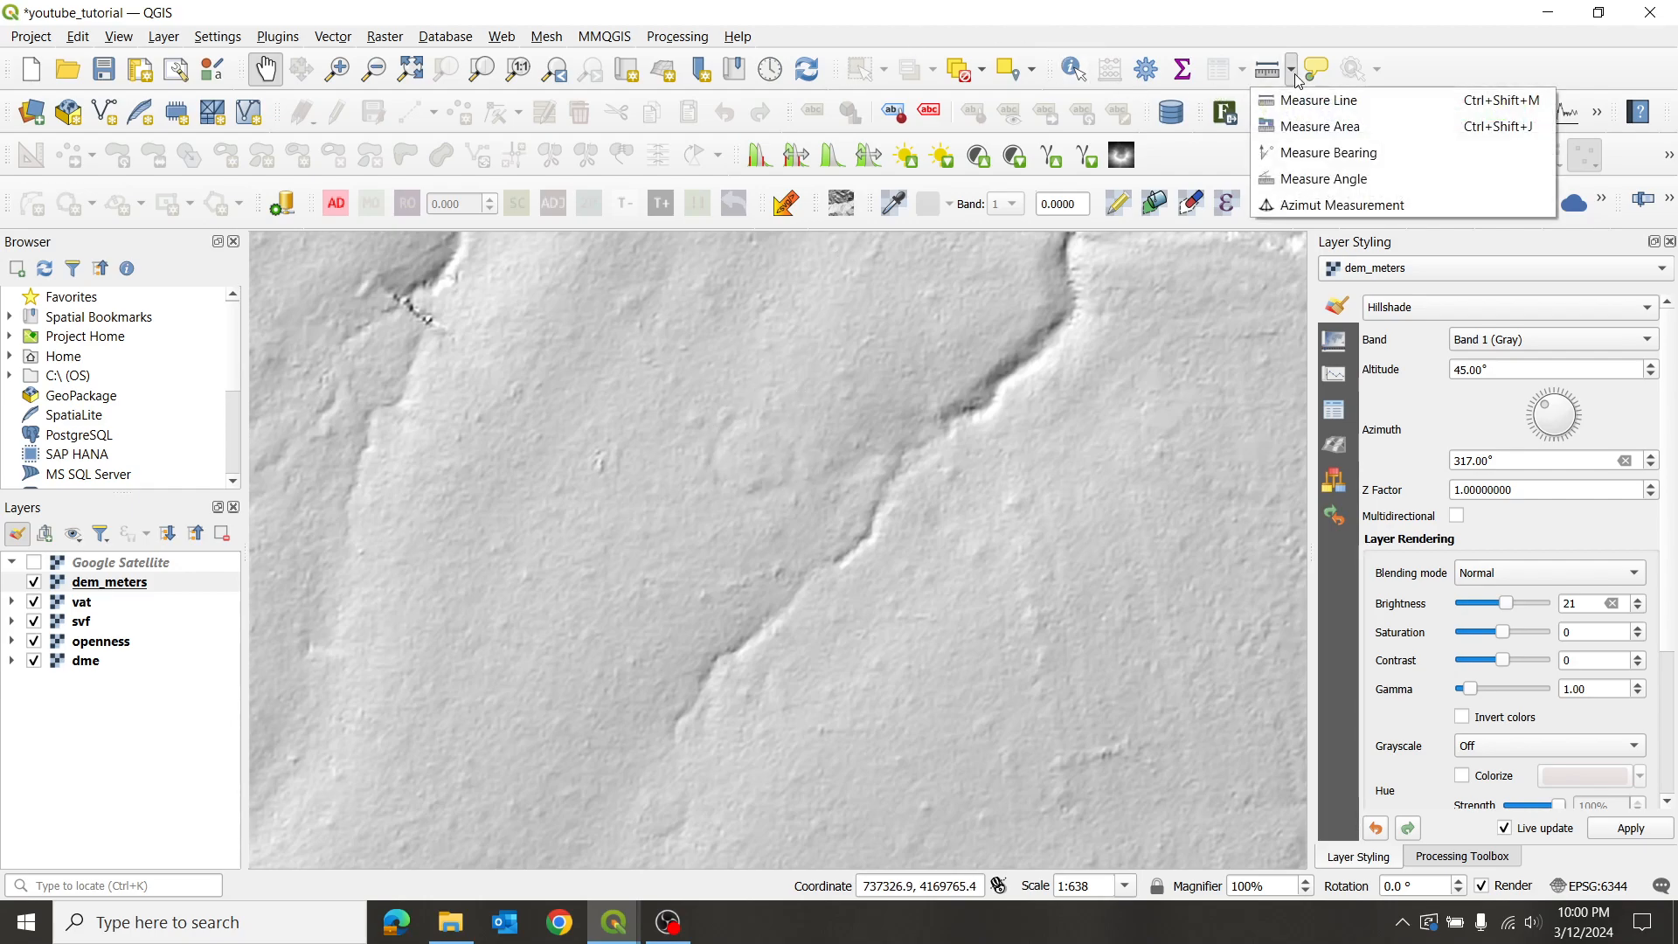
pyautogui.click(1316, 97)
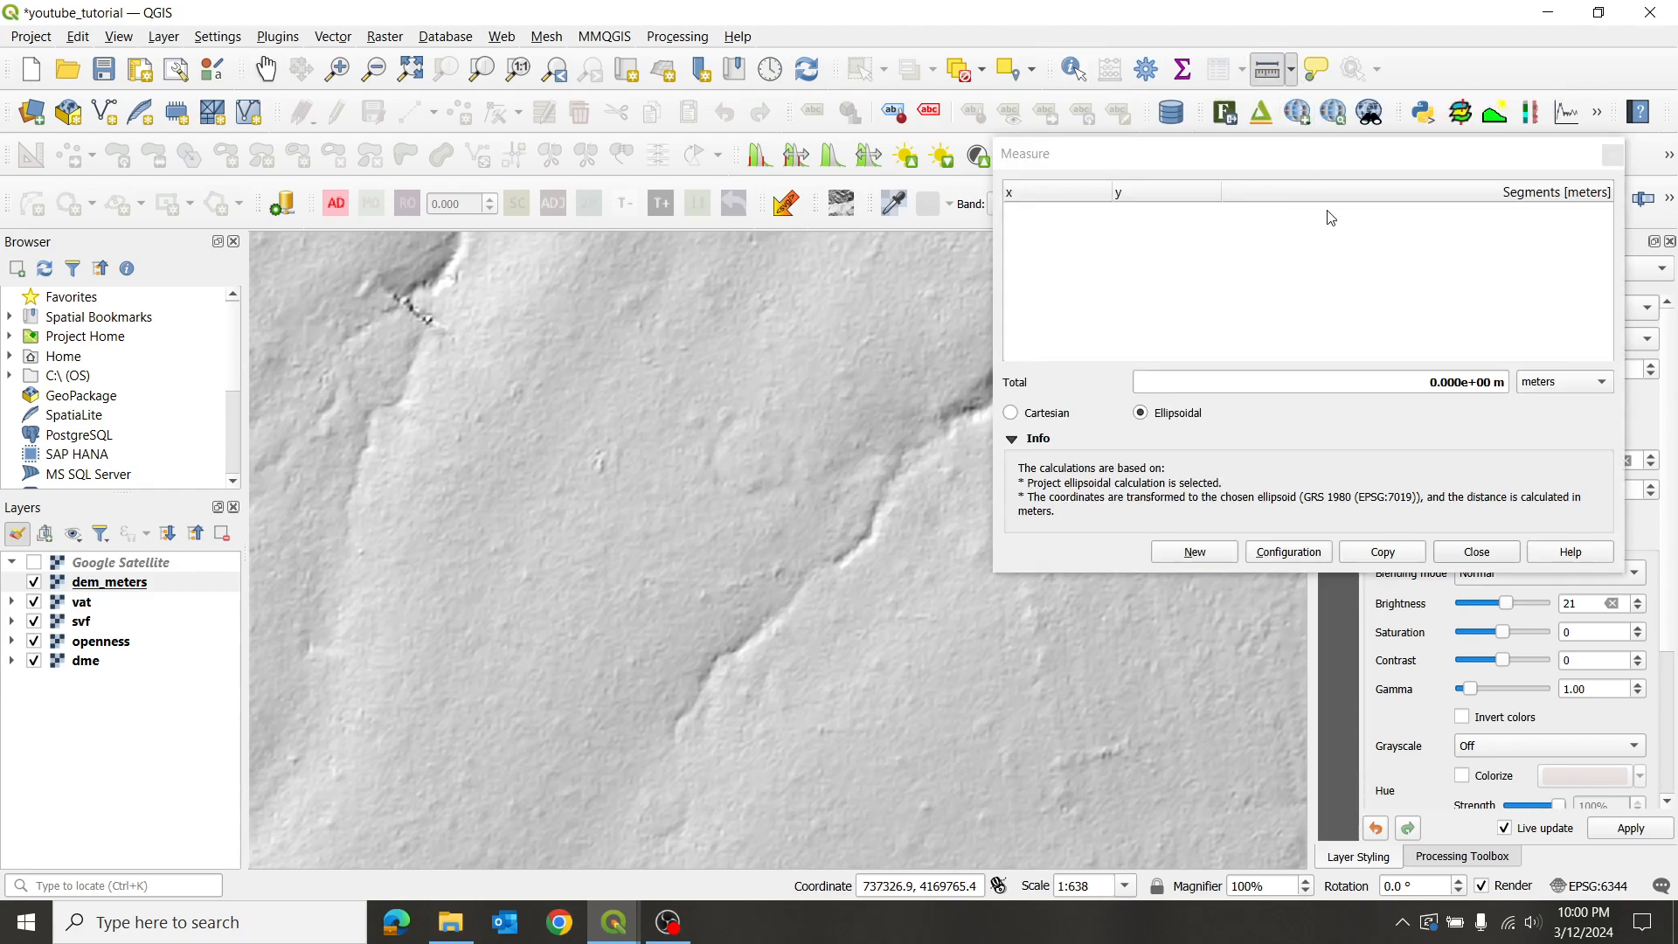
pyautogui.click(1607, 390)
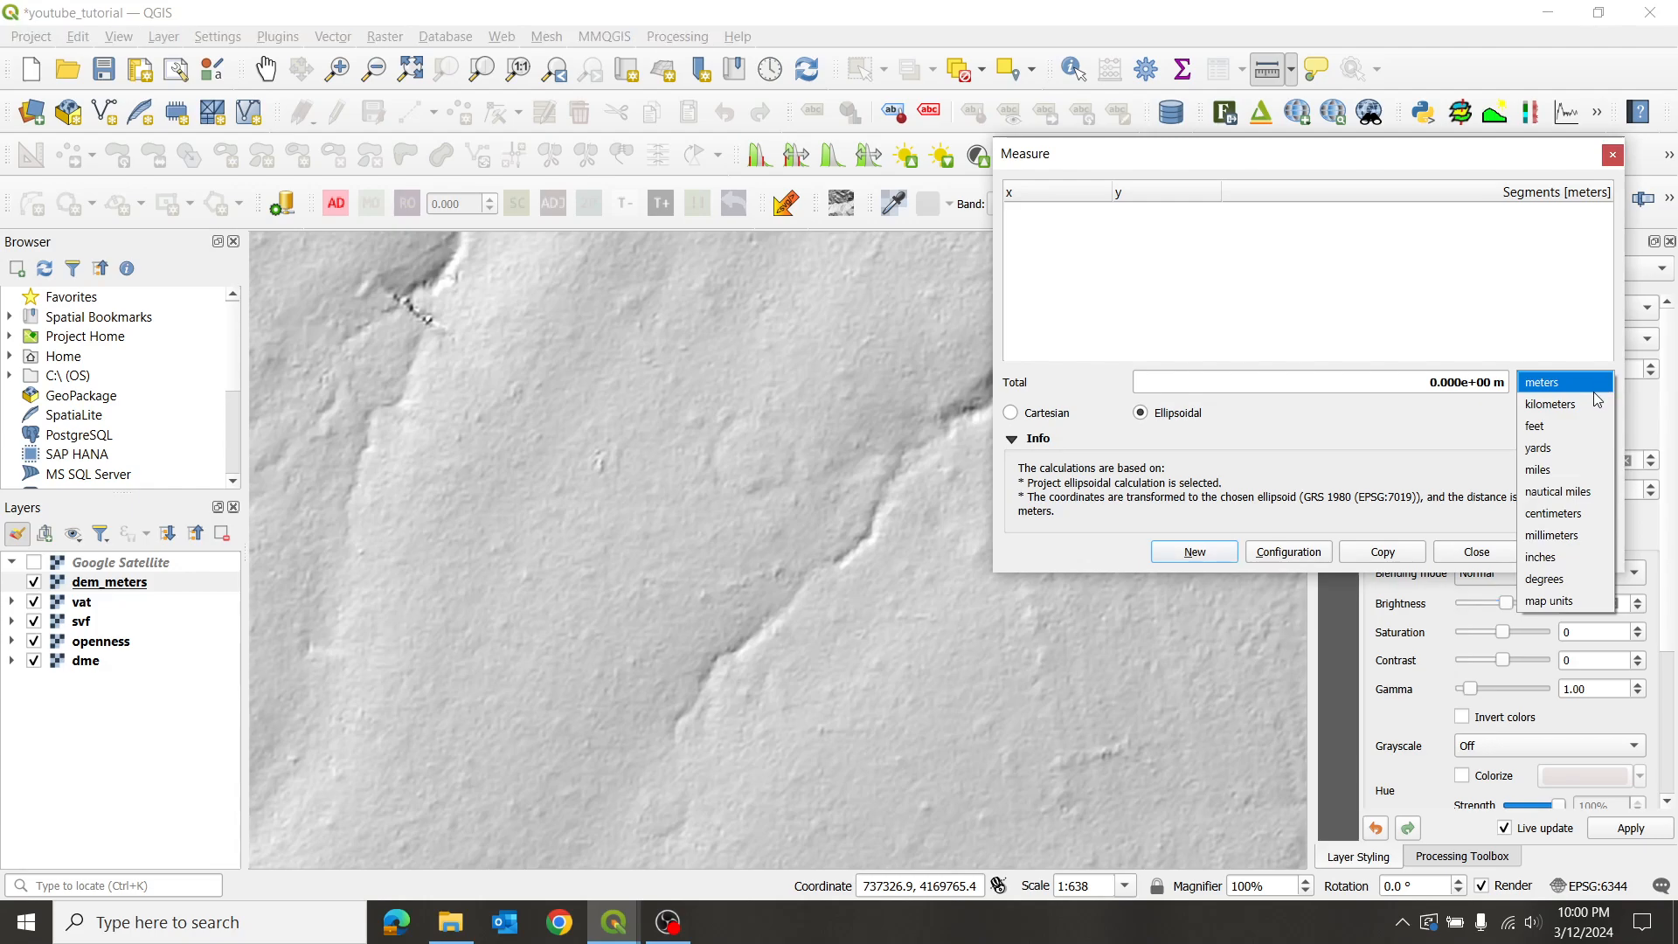
pyautogui.click(1561, 426)
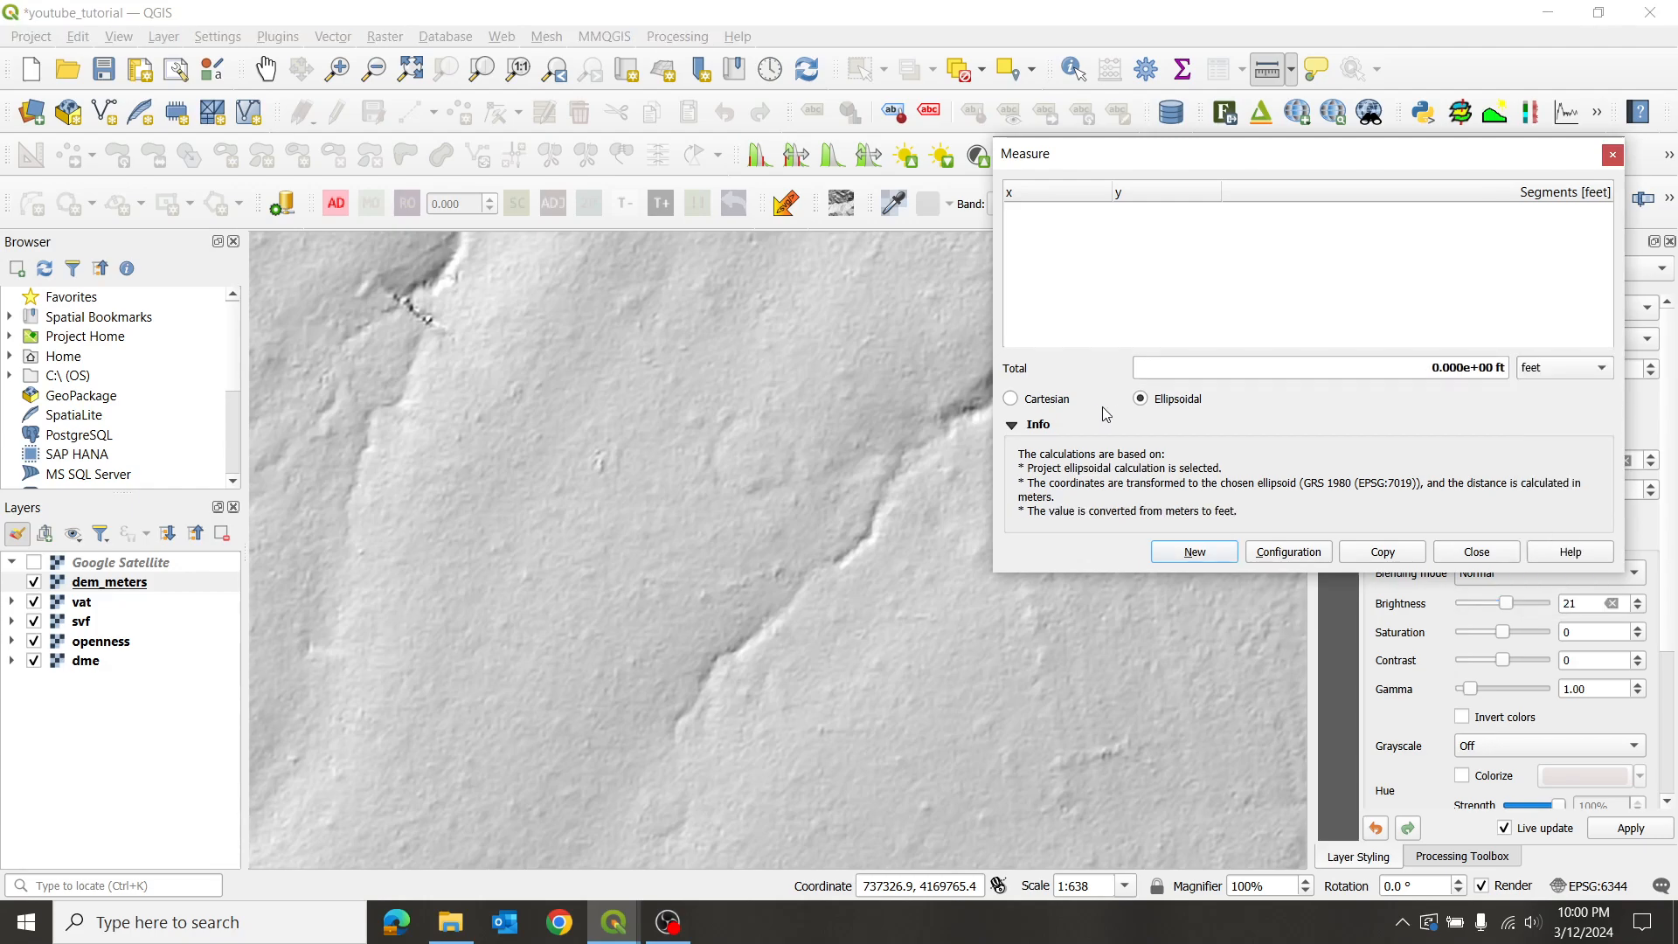
pyautogui.click(715, 452)
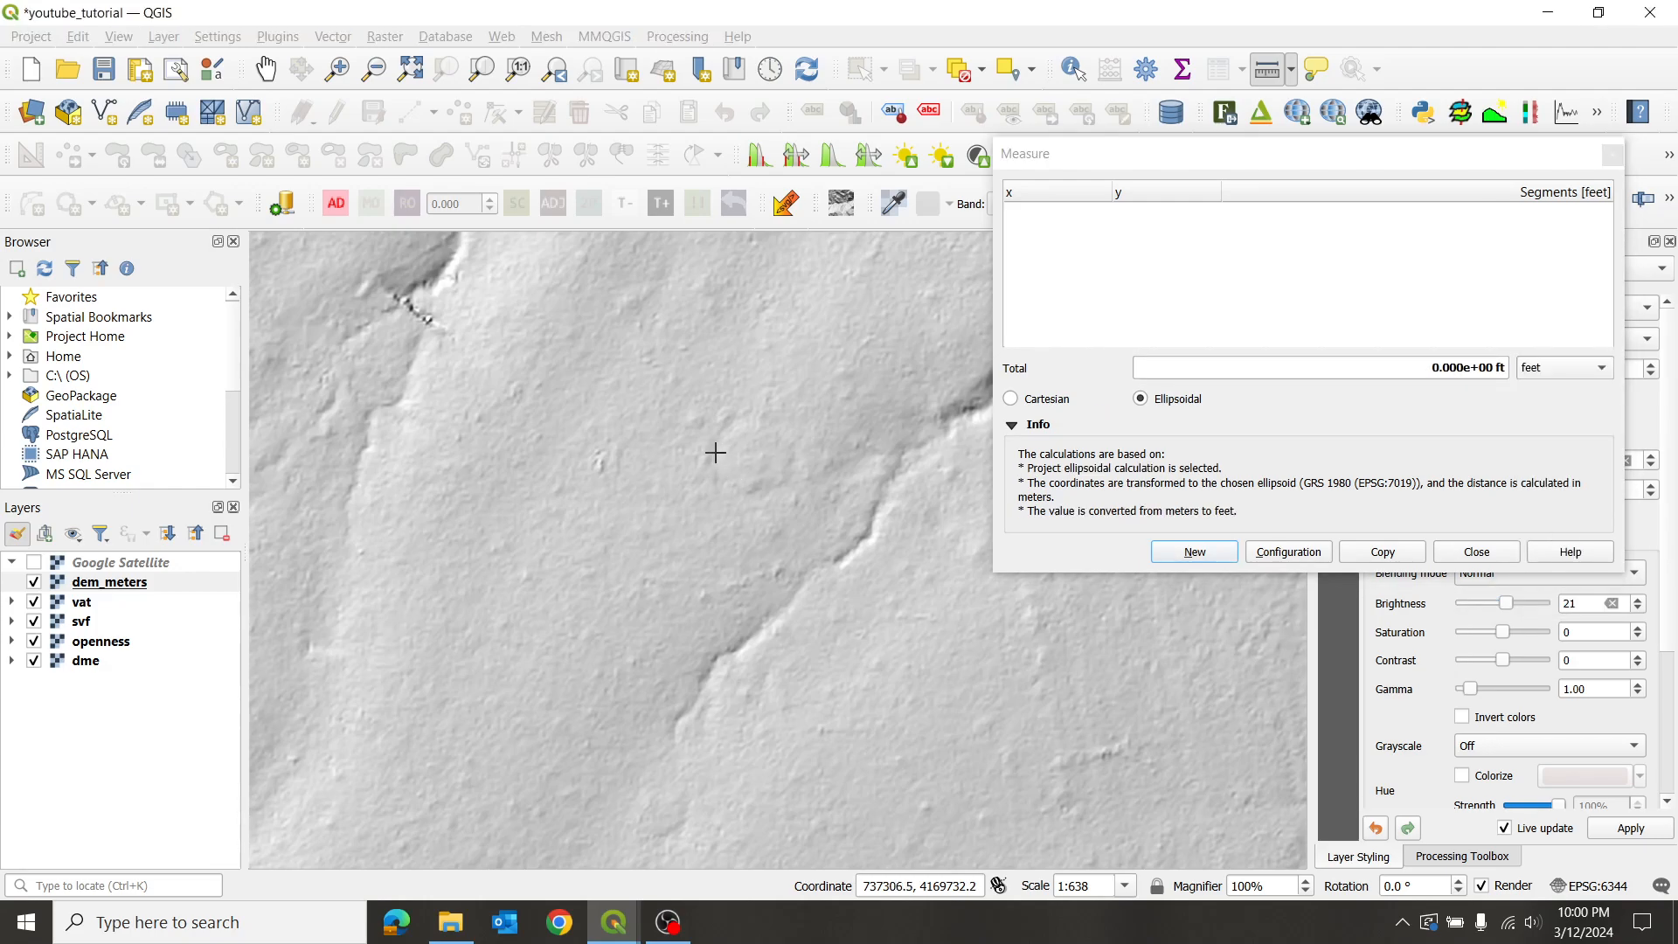
pyautogui.click(797, 458)
pyautogui.rightClick(812, 485)
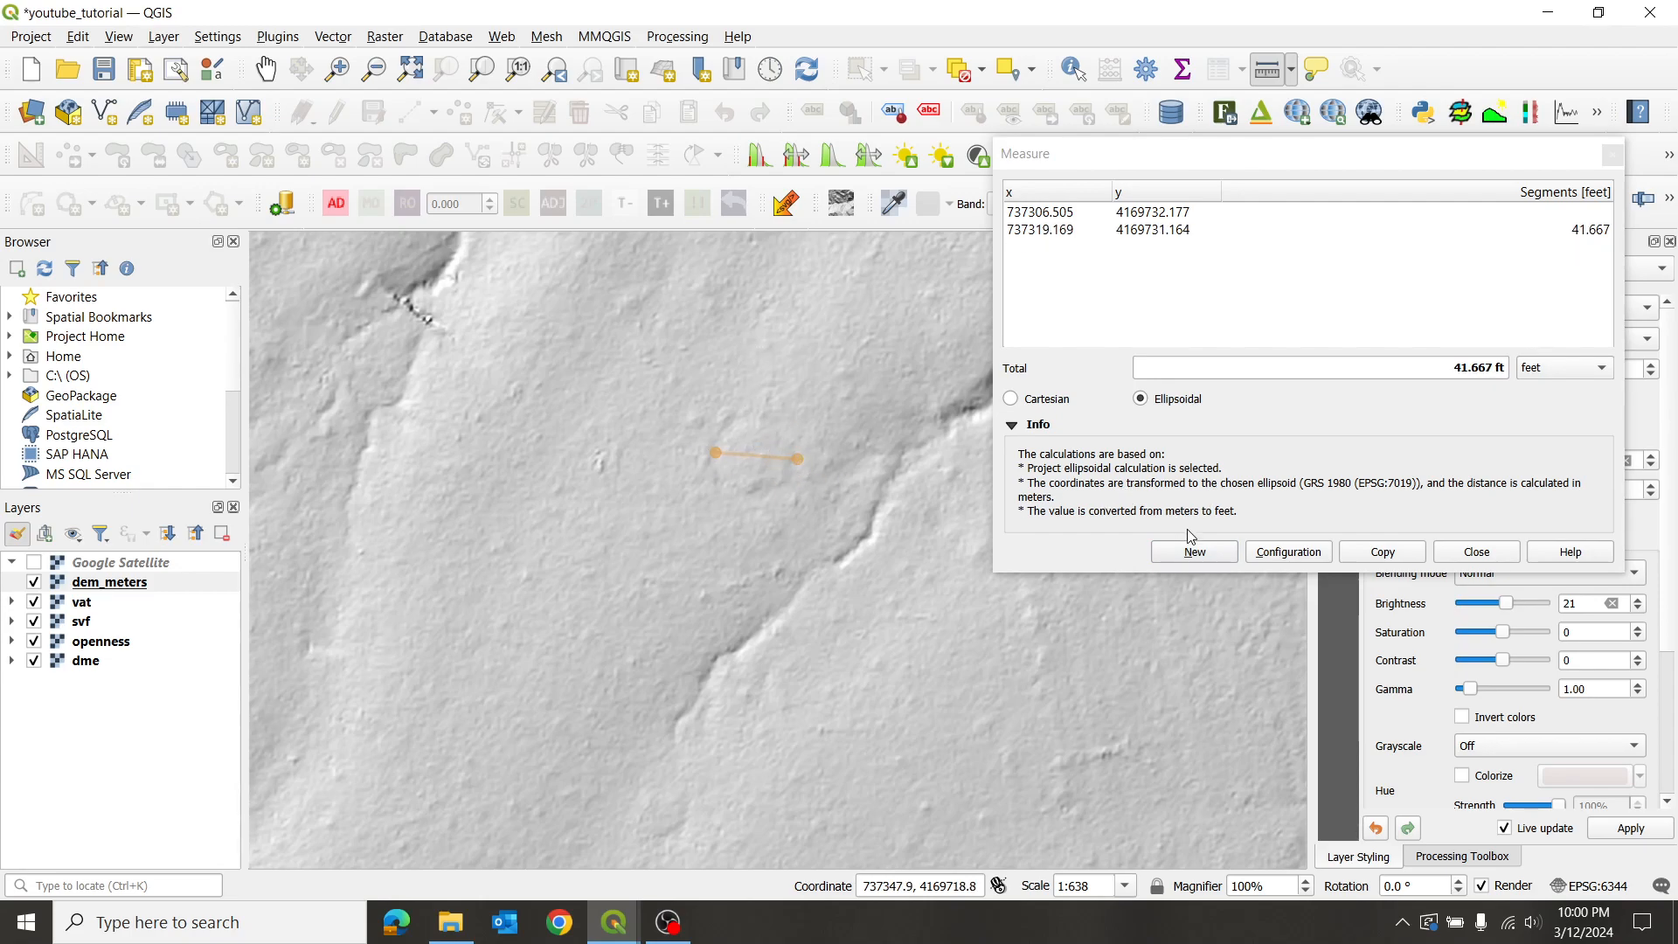
pyautogui.click(1465, 556)
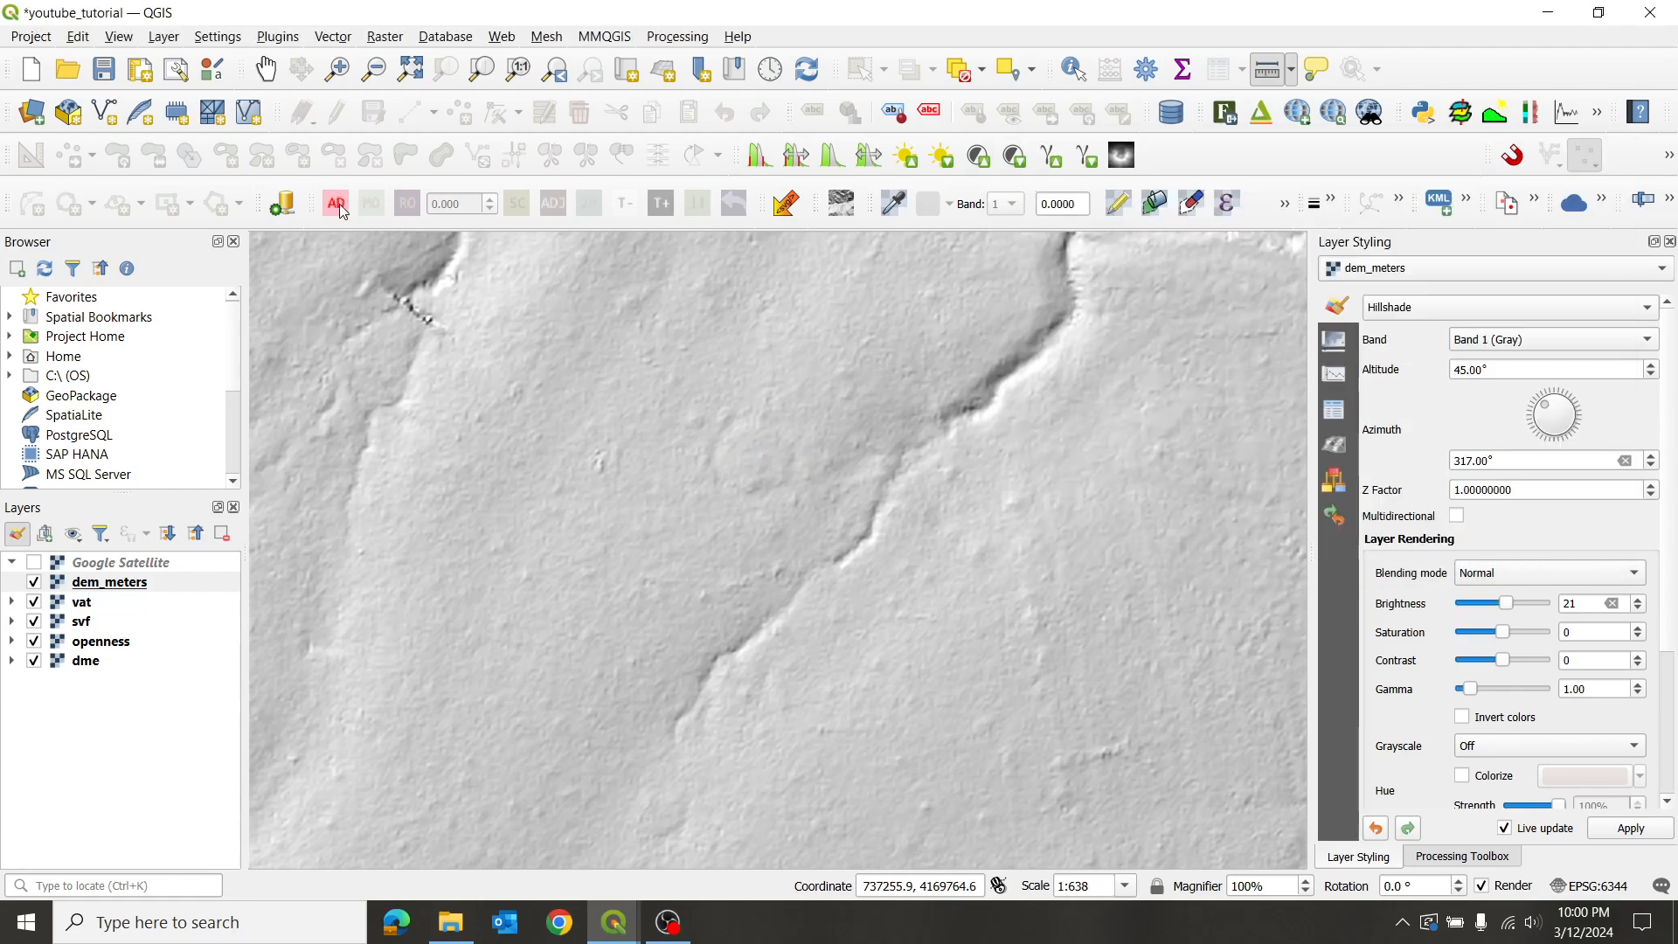
pyautogui.click(265, 68)
# - Zoom out and pan around the hillshade, surveying terrain to the west and south
pyautogui.scroll(-2, 734, 439)
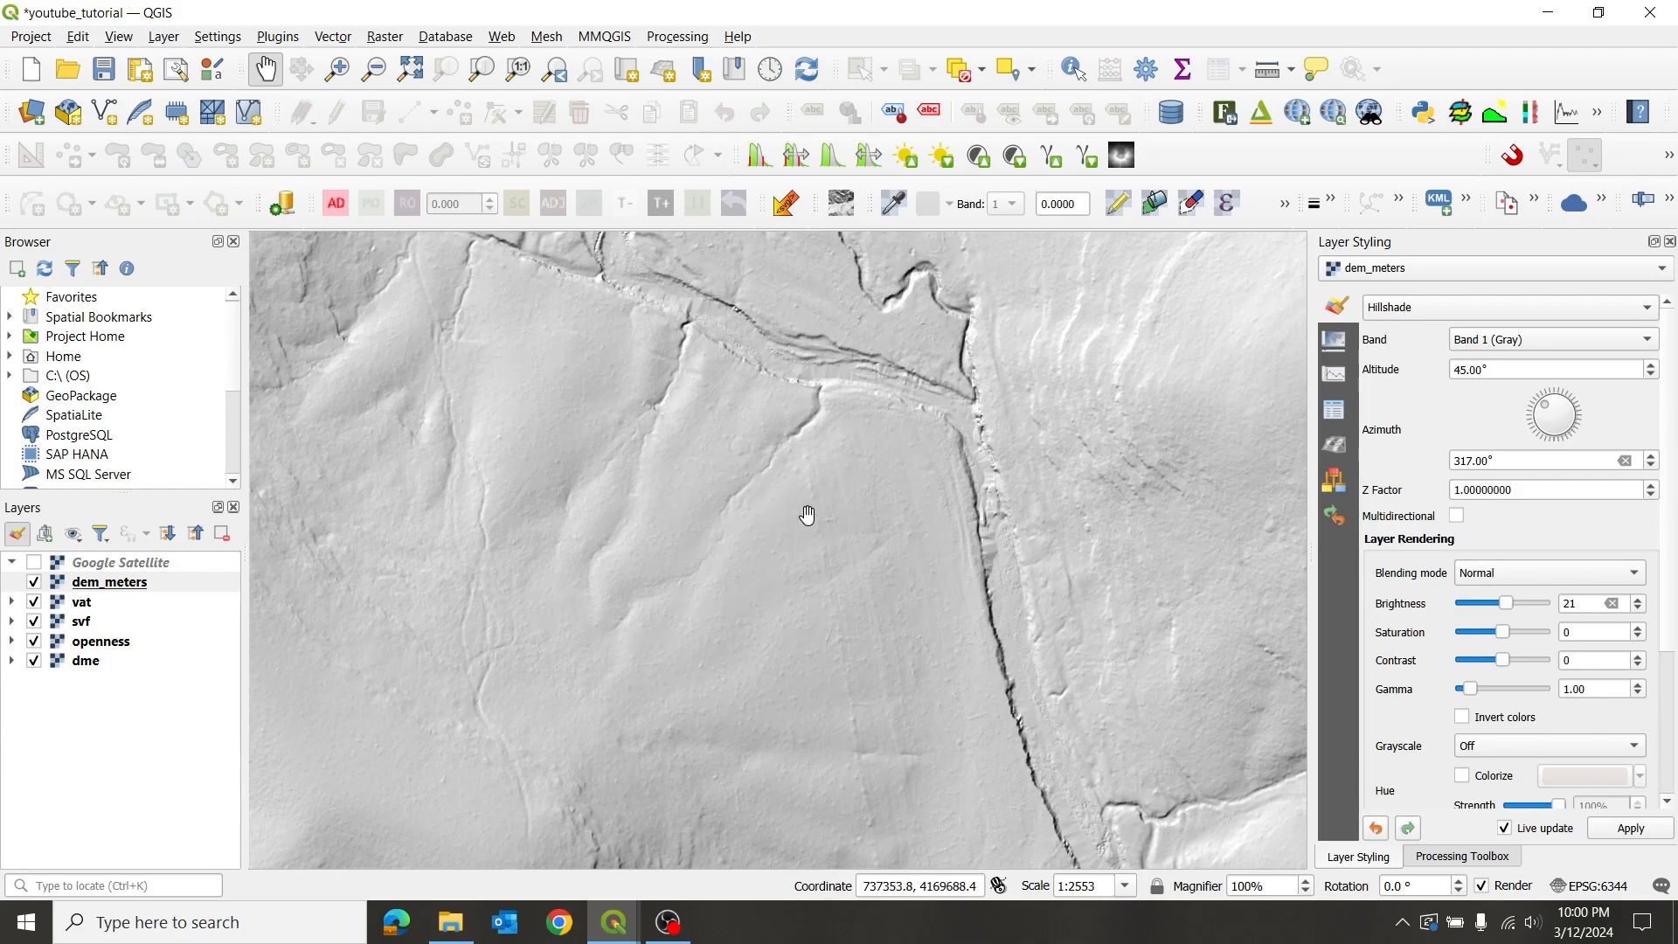
pyautogui.scroll(1, 839, 498)
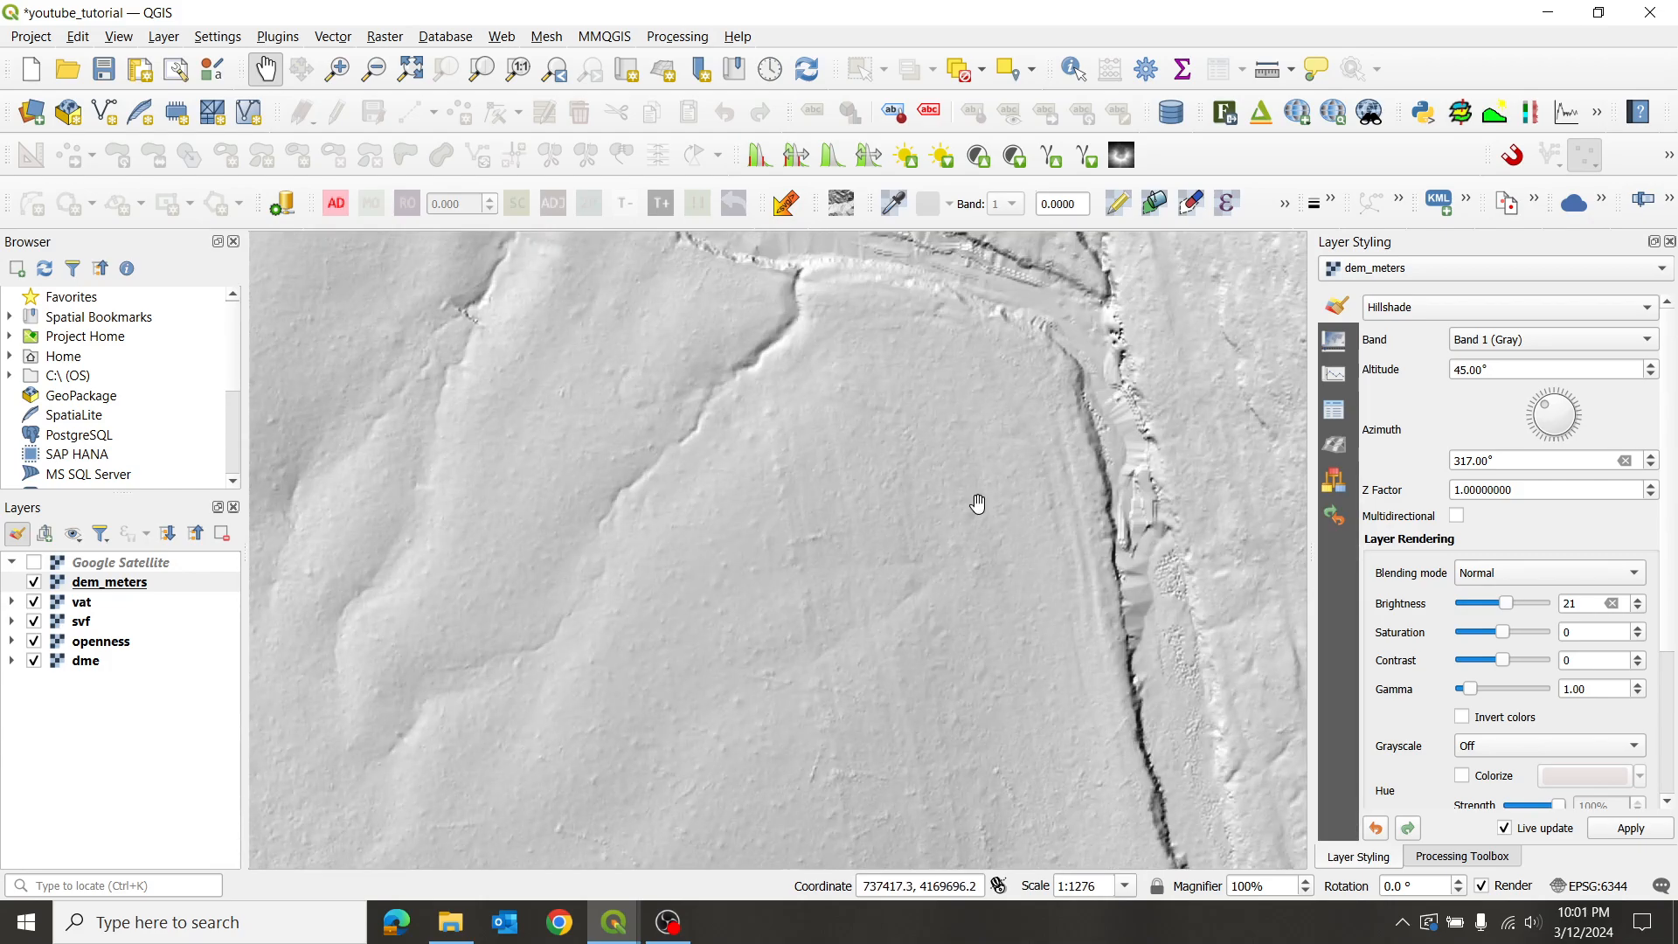
pyautogui.scroll(-1, 809, 516)
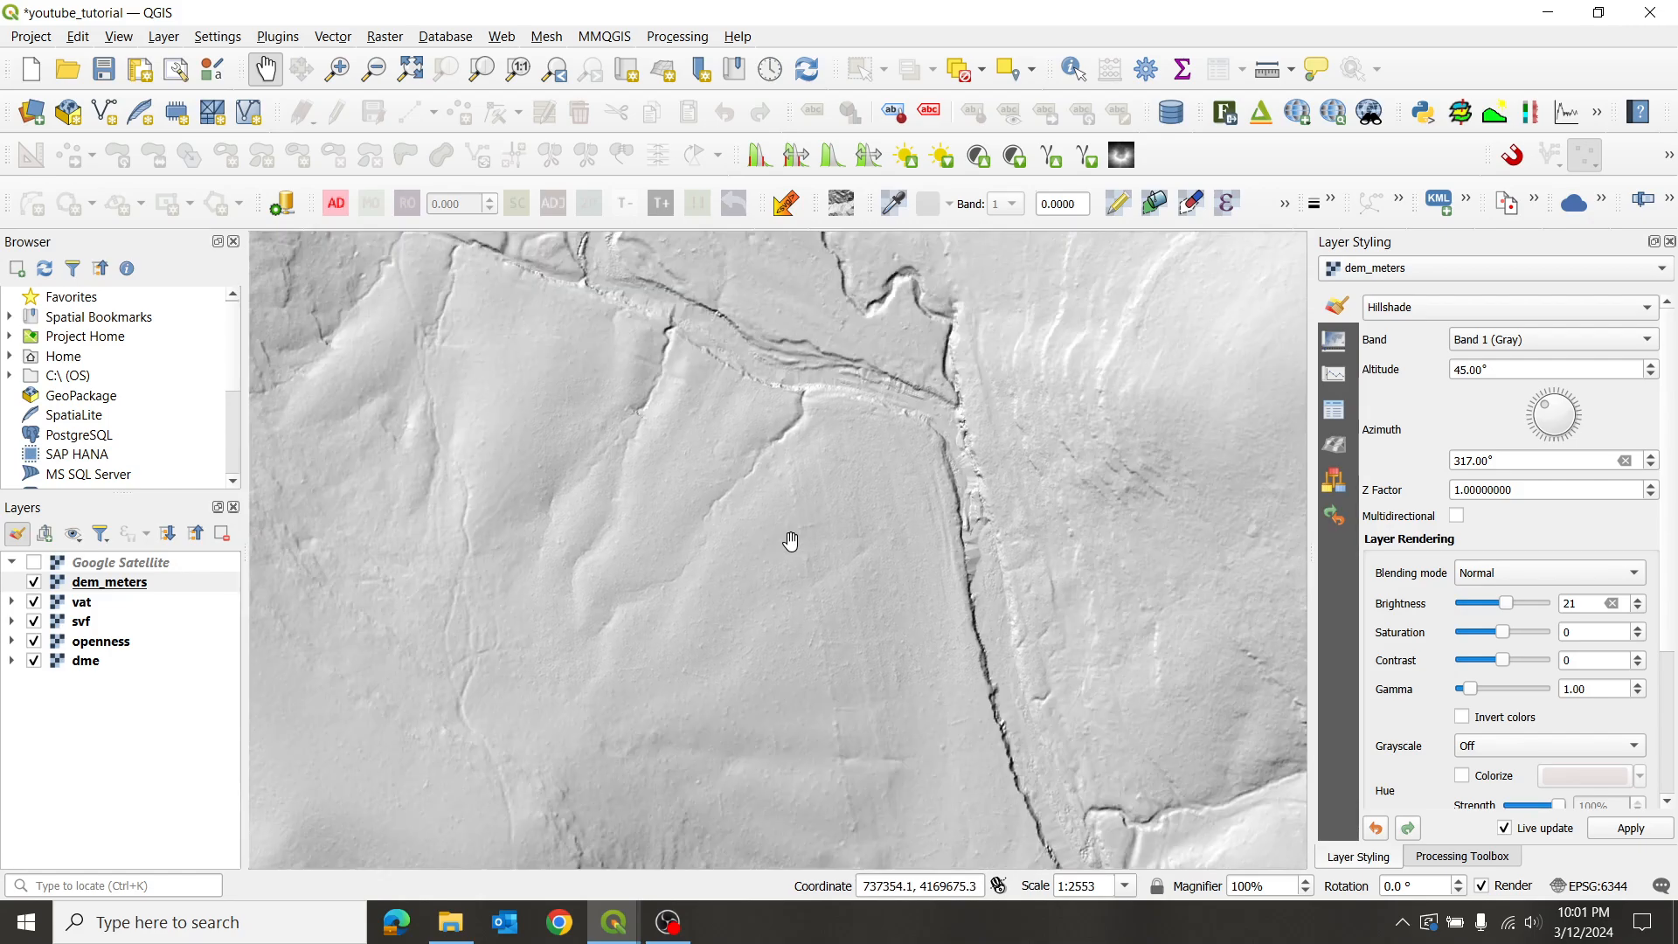
pyautogui.scroll(-1, 821, 415)
pyautogui.moveTo(979, 324); pyautogui.dragTo(807, 463)
pyautogui.moveTo(521, 335); pyautogui.dragTo(598, 457)
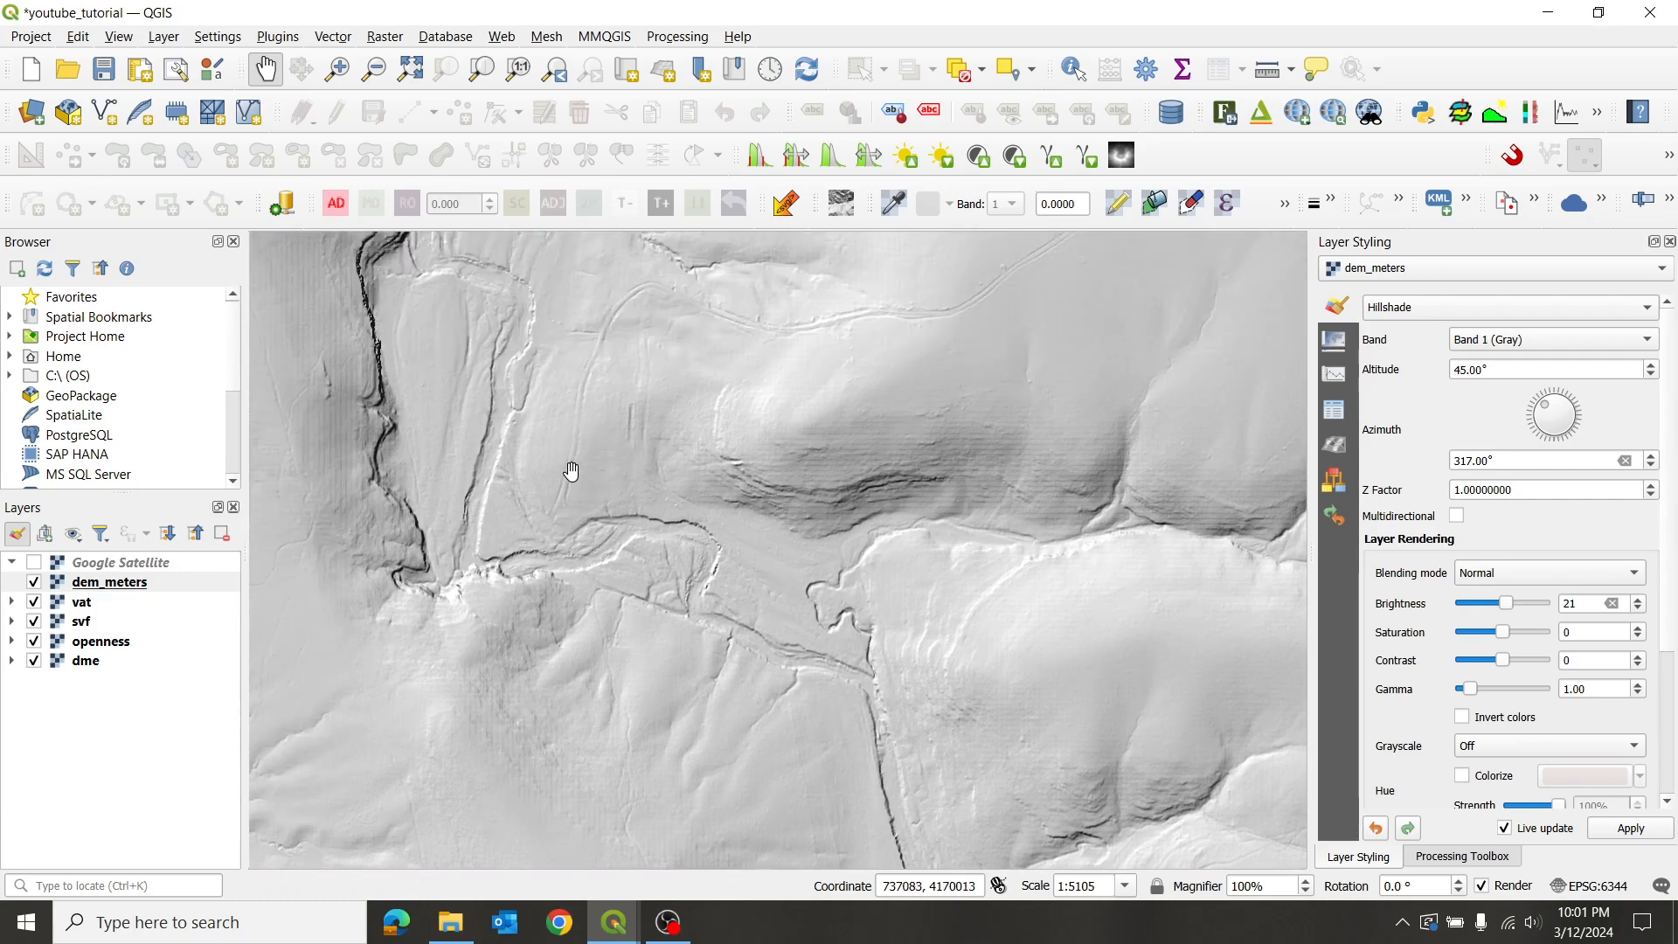
pyautogui.moveTo(858, 297); pyautogui.dragTo(926, 450)
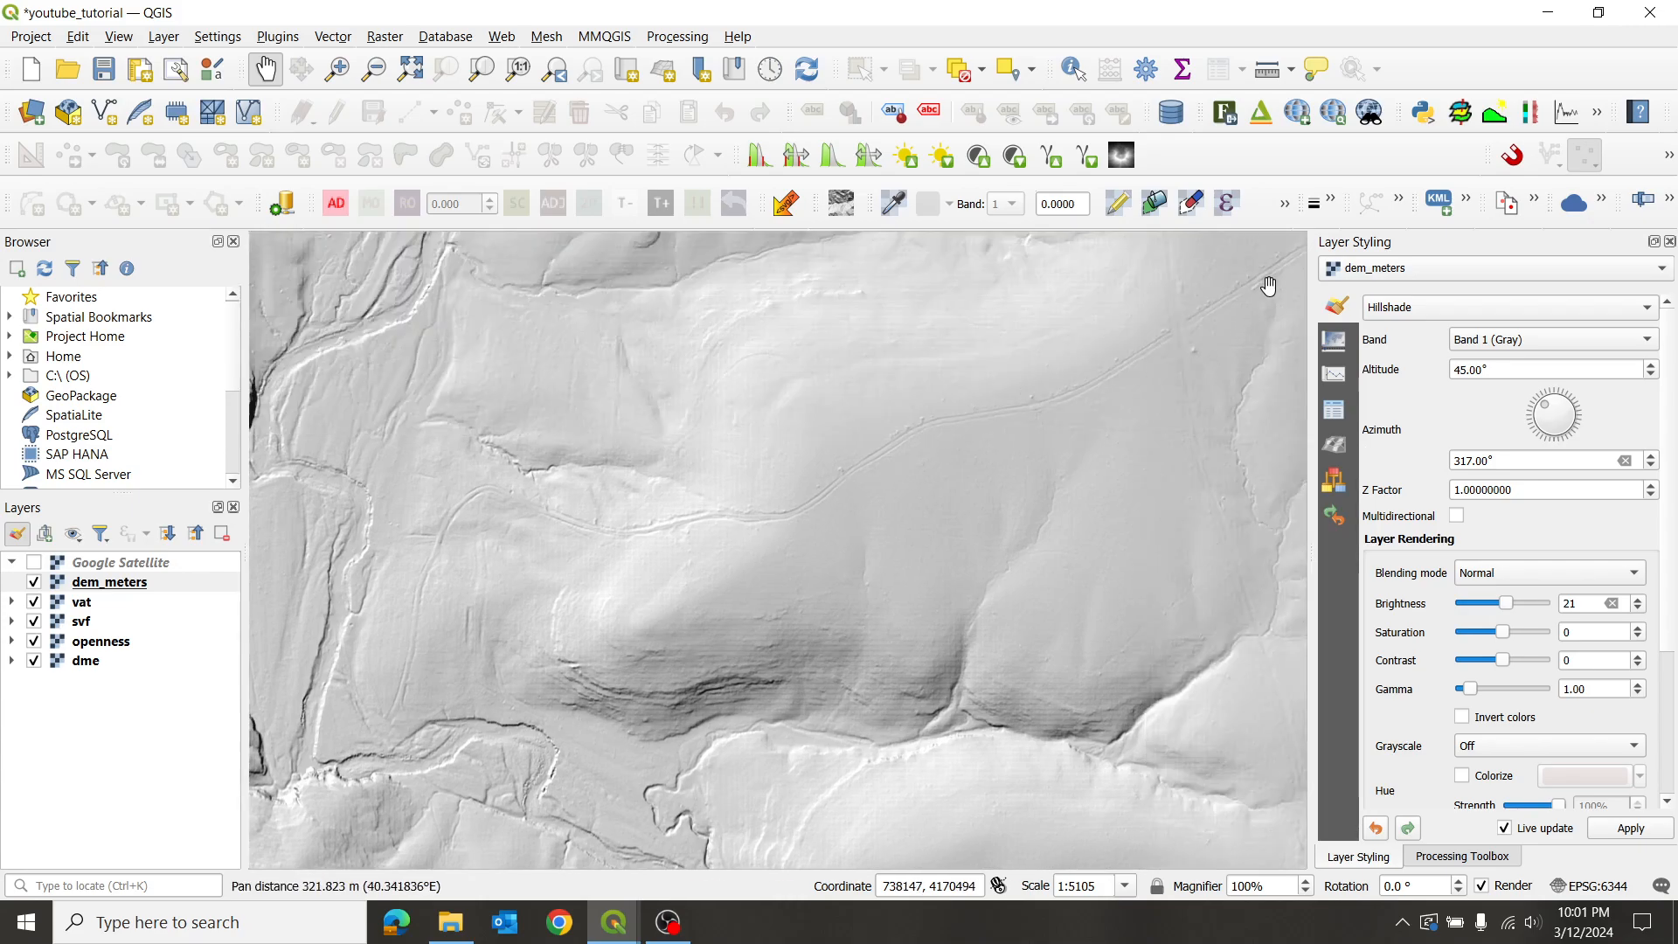
pyautogui.moveTo(610, 548); pyautogui.dragTo(869, 461)
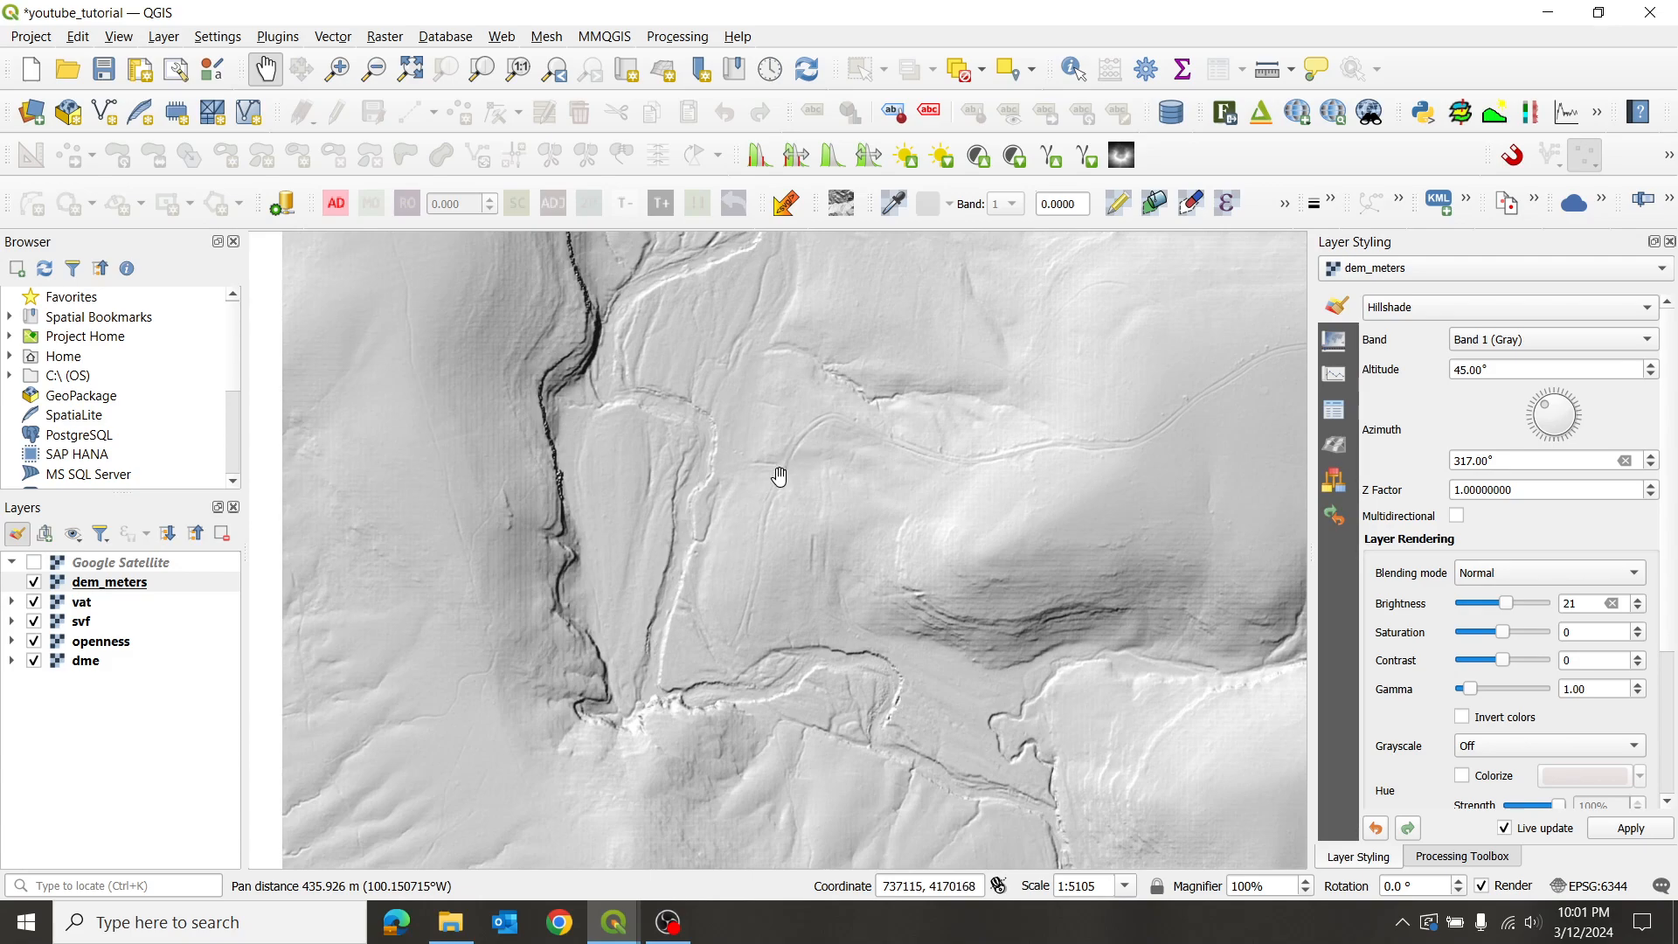
pyautogui.moveTo(812, 611); pyautogui.dragTo(734, 455)
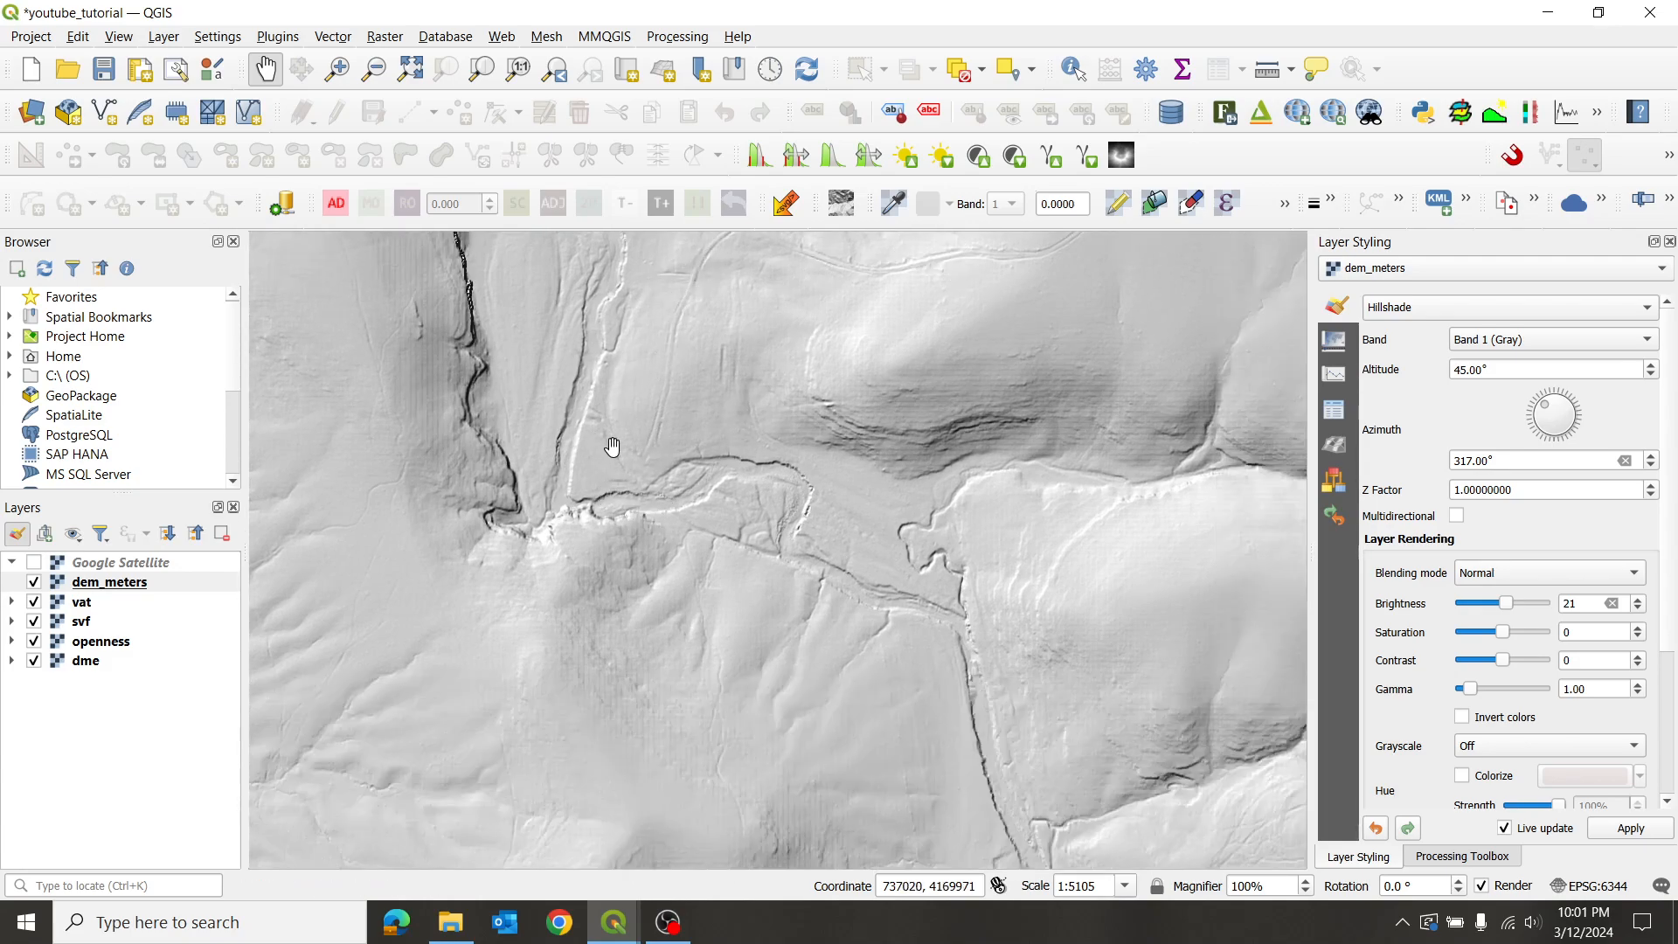
# - Zoom in and centre the view on the winding stream channel bend
pyautogui.scroll(1, 749, 384)
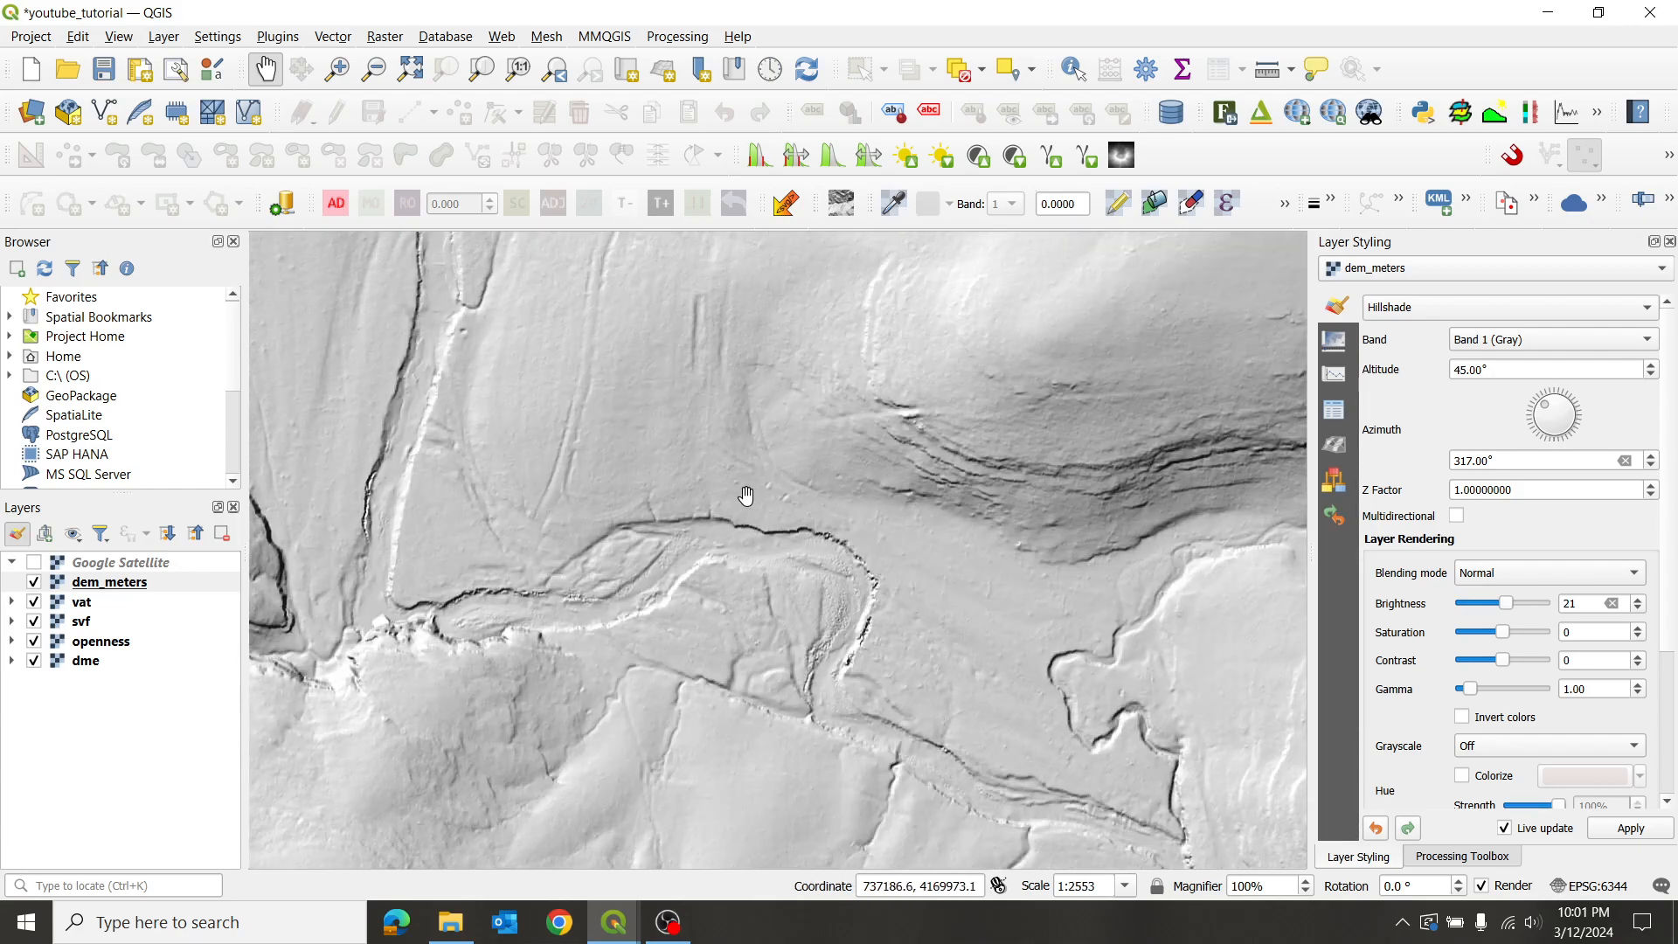
pyautogui.scroll(1, 743, 451)
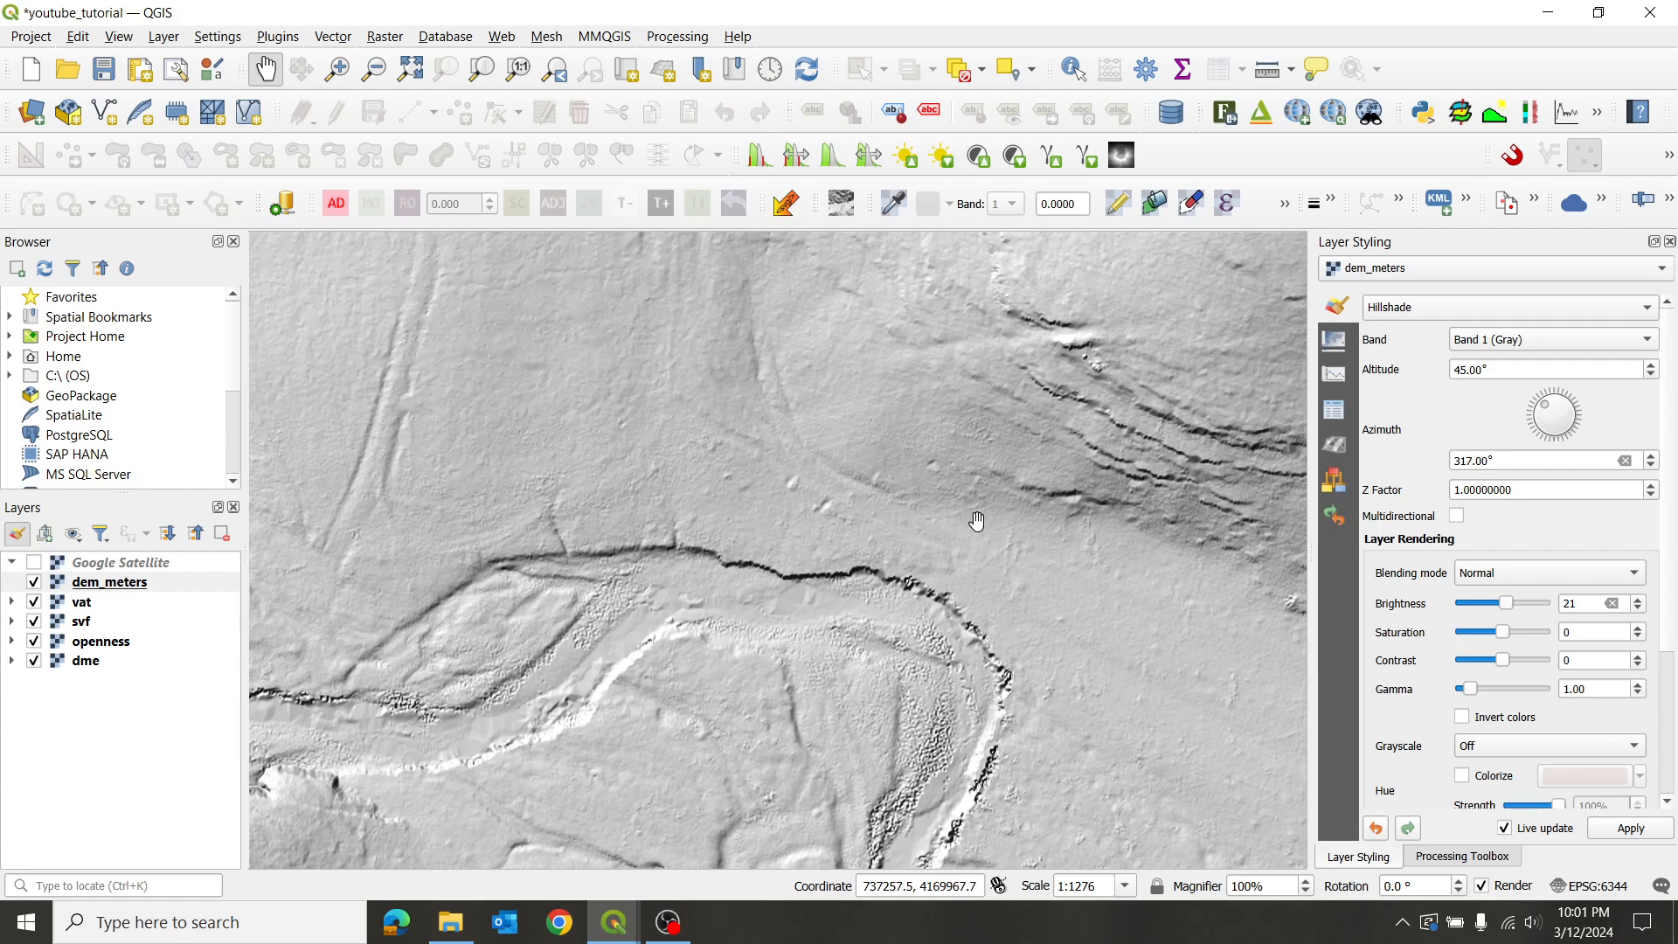
pyautogui.scroll(-2, 966, 516)
pyautogui.moveTo(1046, 599); pyautogui.dragTo(891, 458)
pyautogui.scroll(2, 890, 459)
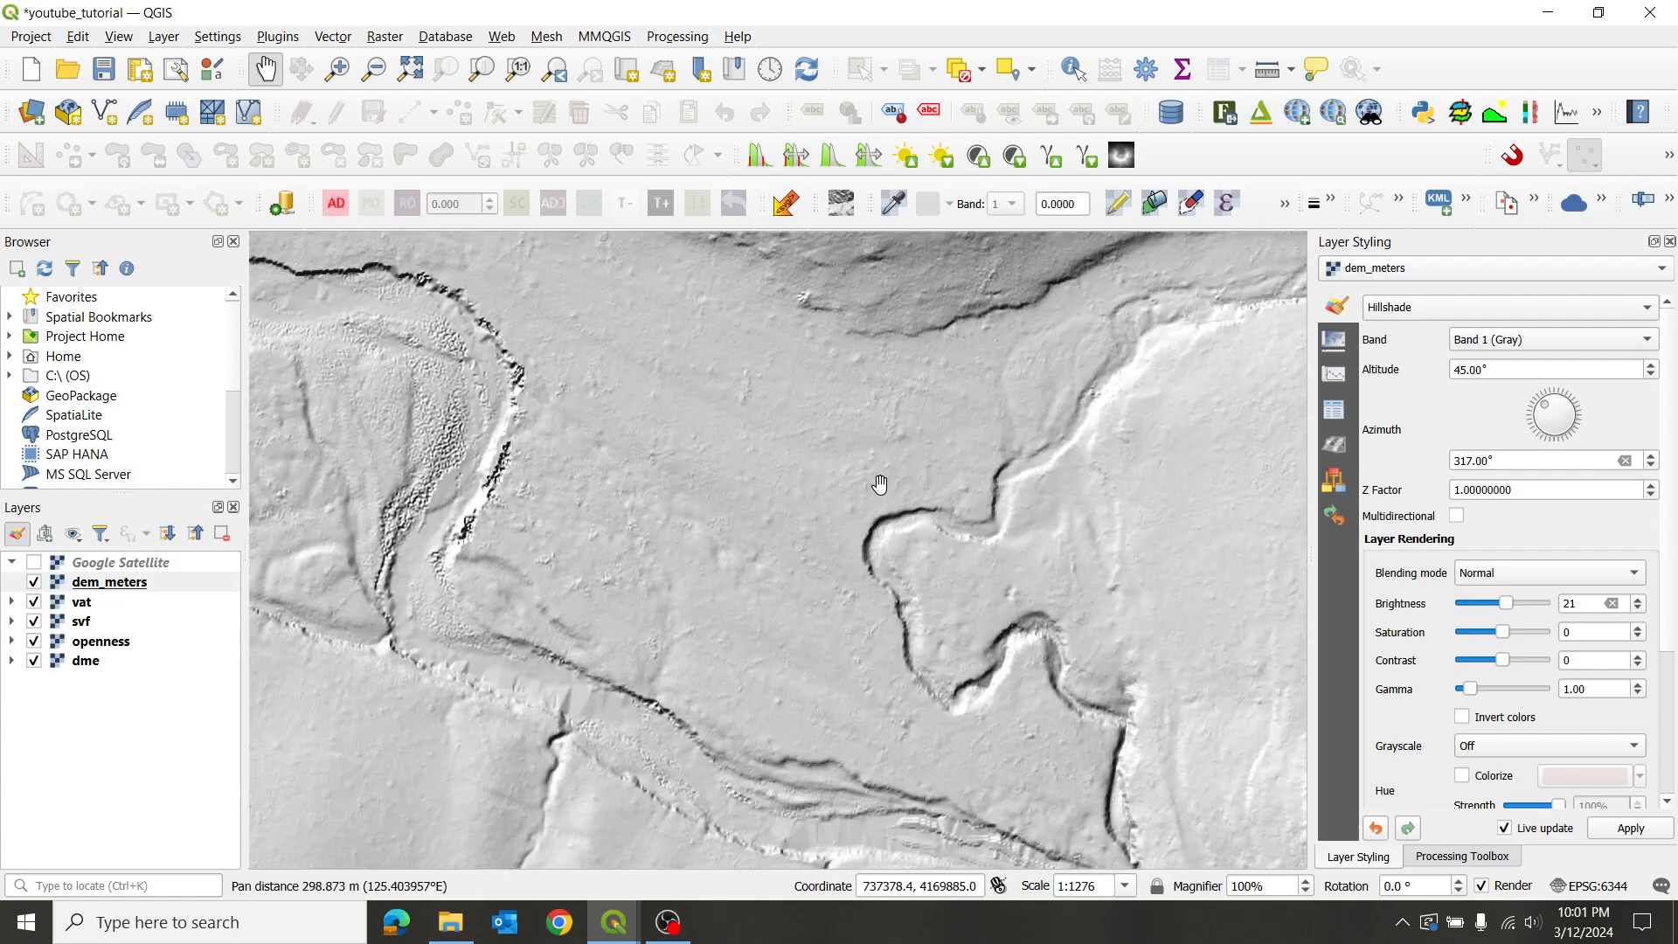
pyautogui.moveTo(593, 364); pyautogui.dragTo(664, 466)
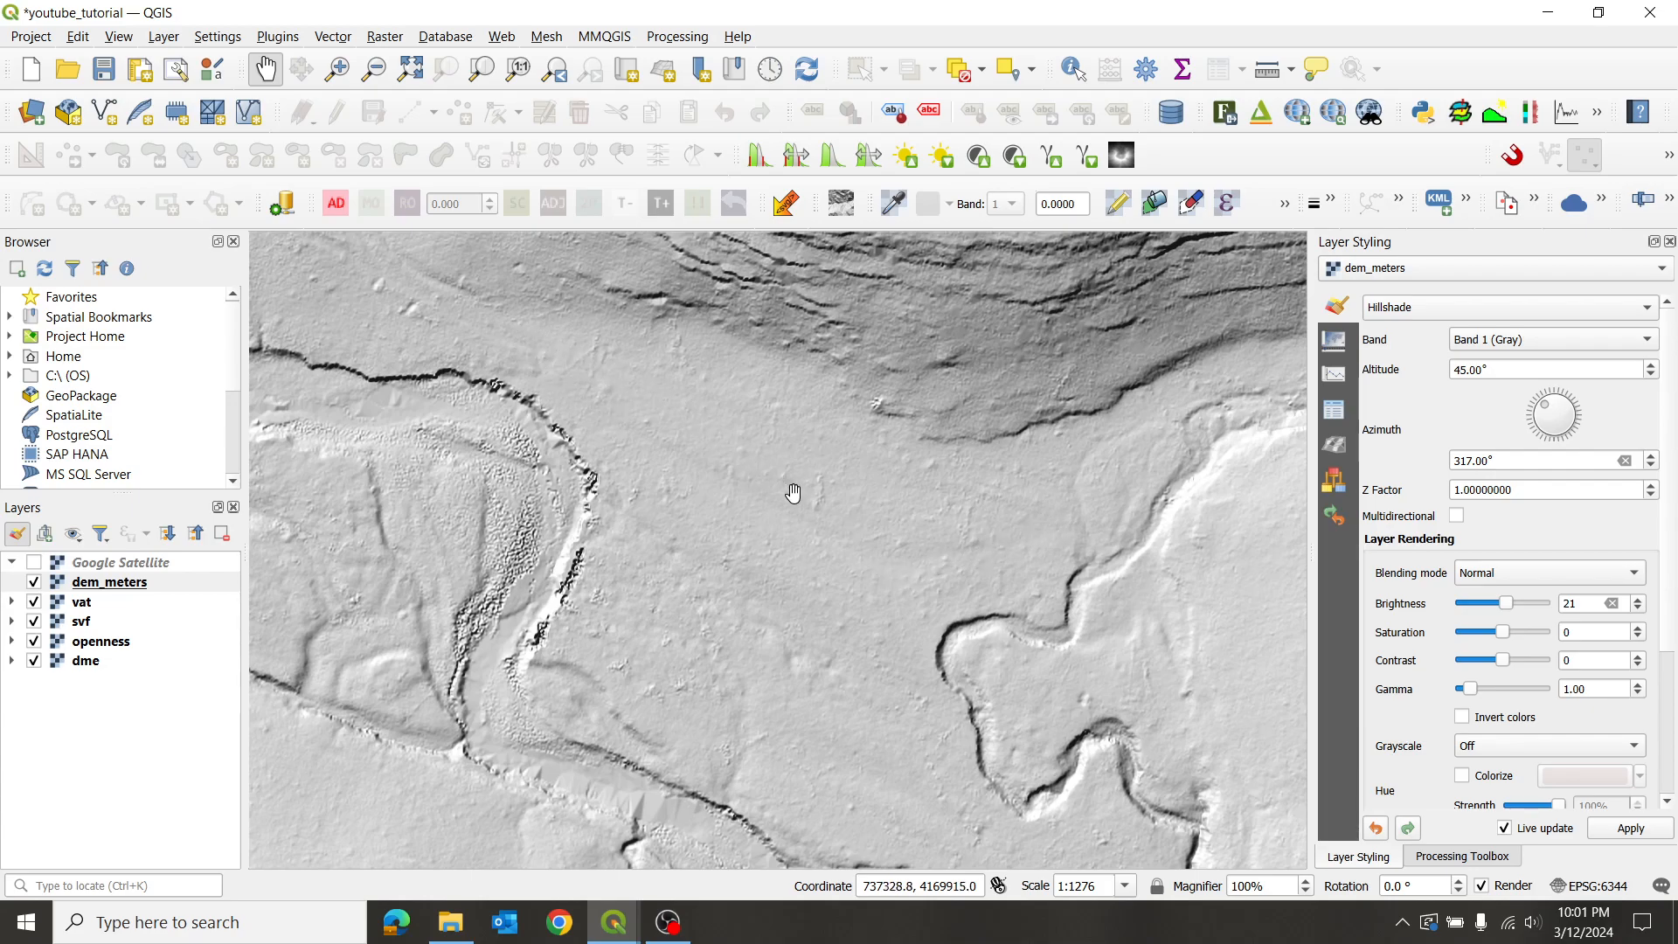
pyautogui.scroll(-1, 868, 434)
pyautogui.moveTo(604, 324); pyautogui.dragTo(751, 619)
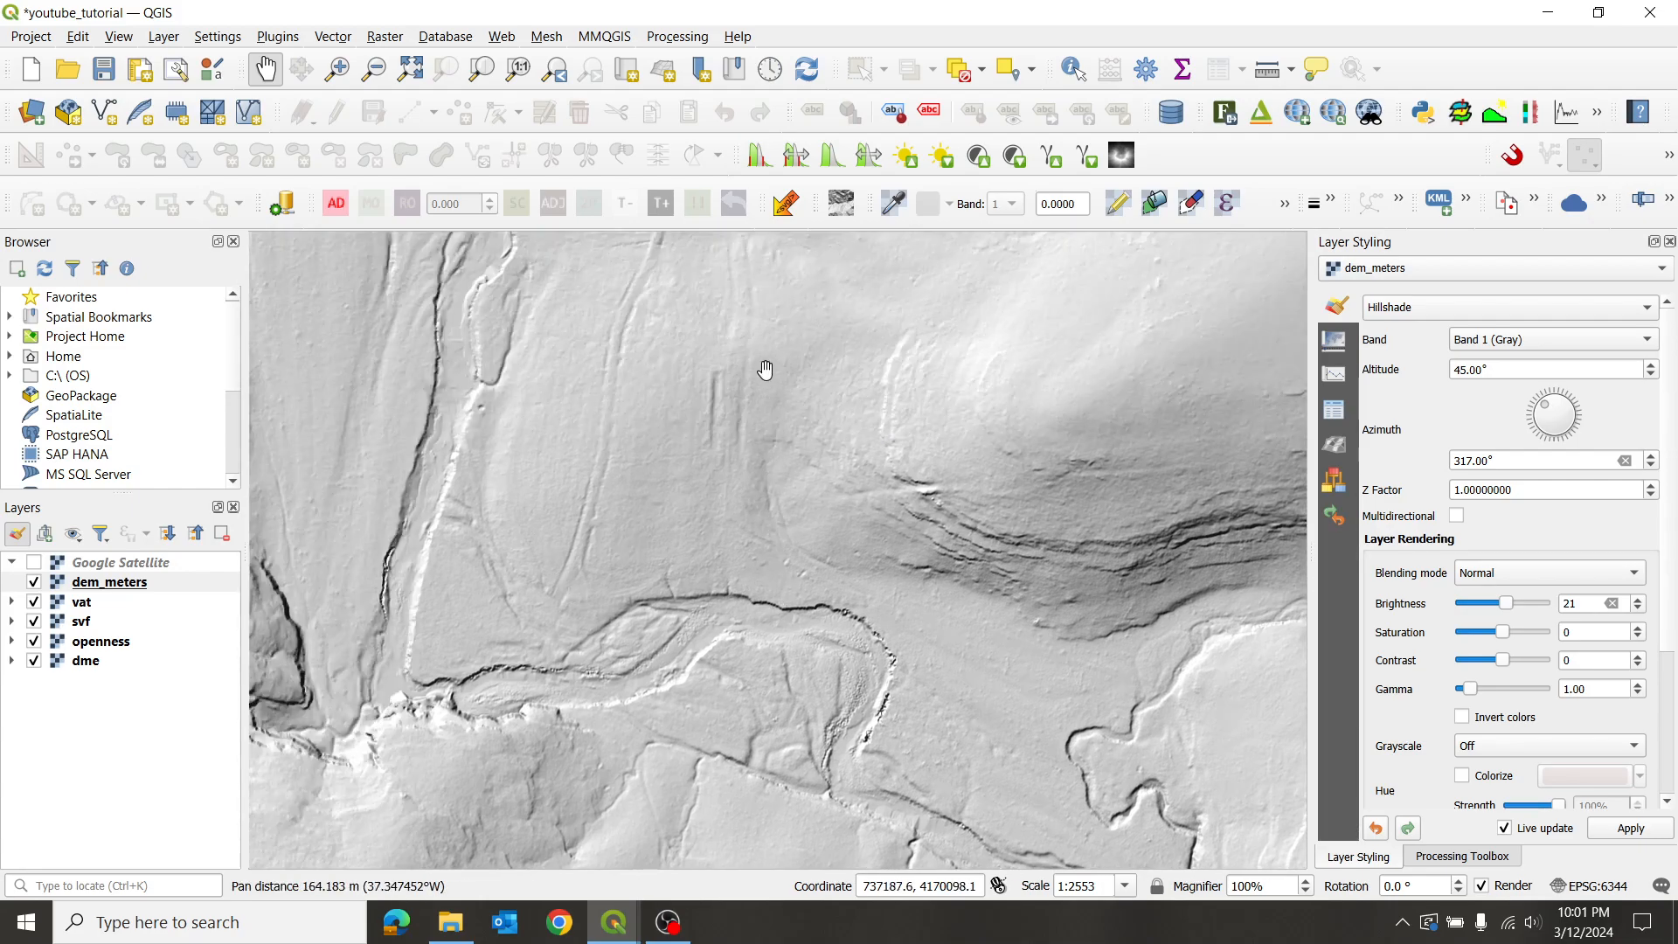
pyautogui.scroll(-1, 686, 414)
pyautogui.moveTo(738, 321); pyautogui.dragTo(744, 483)
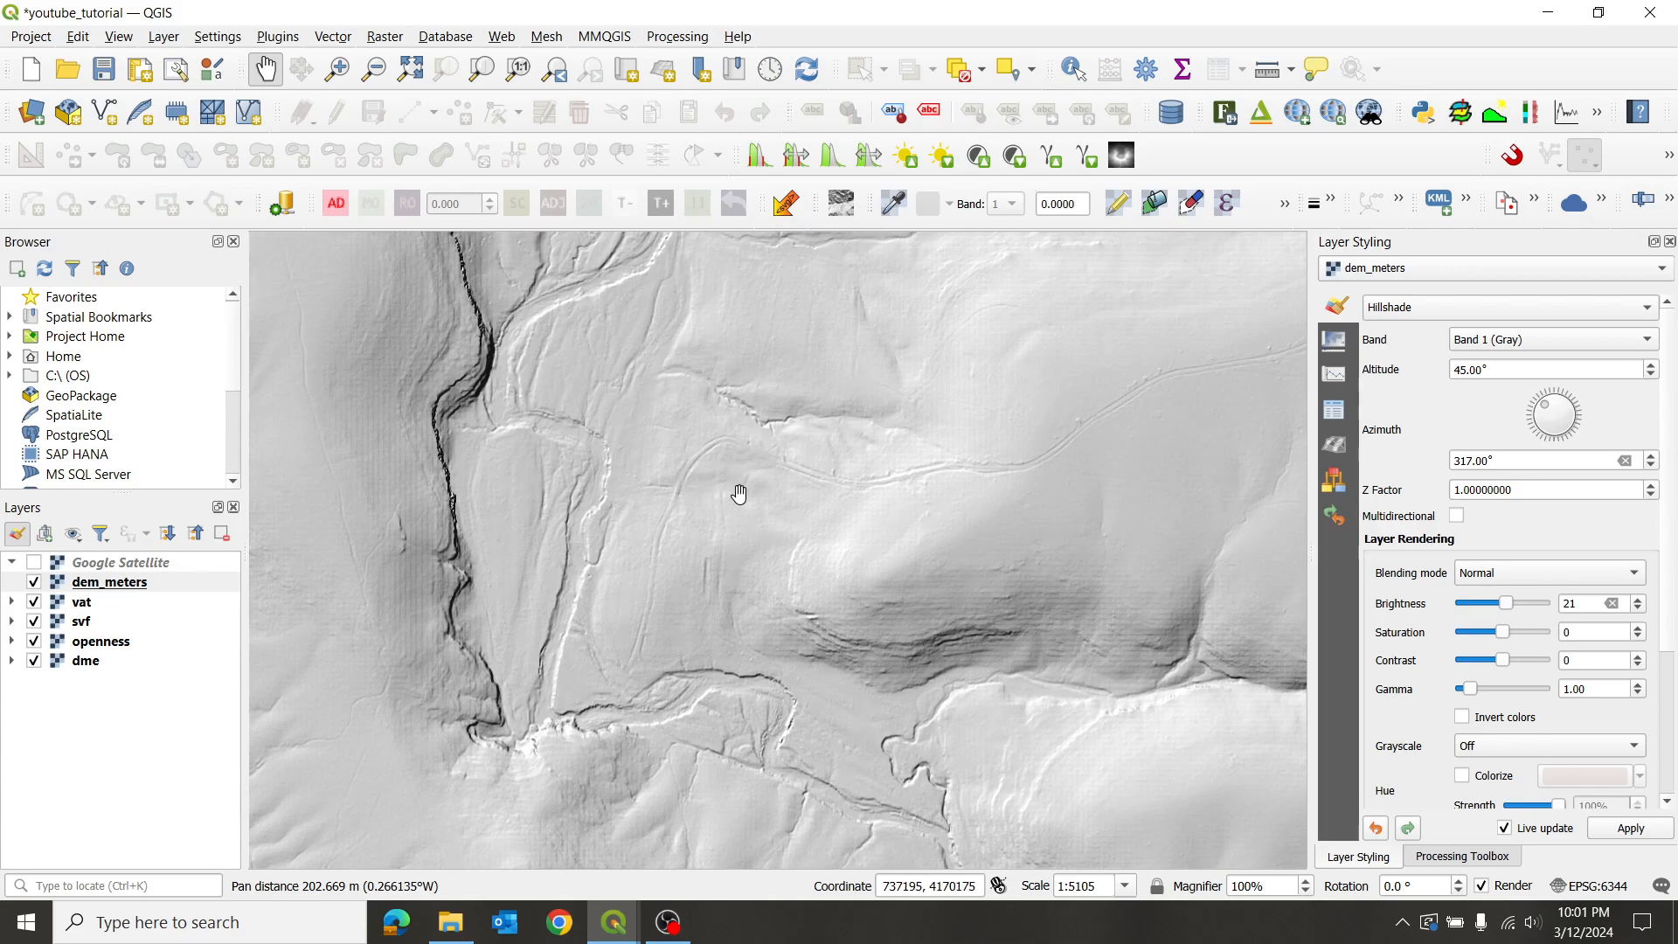
pyautogui.scroll(1, 749, 310)
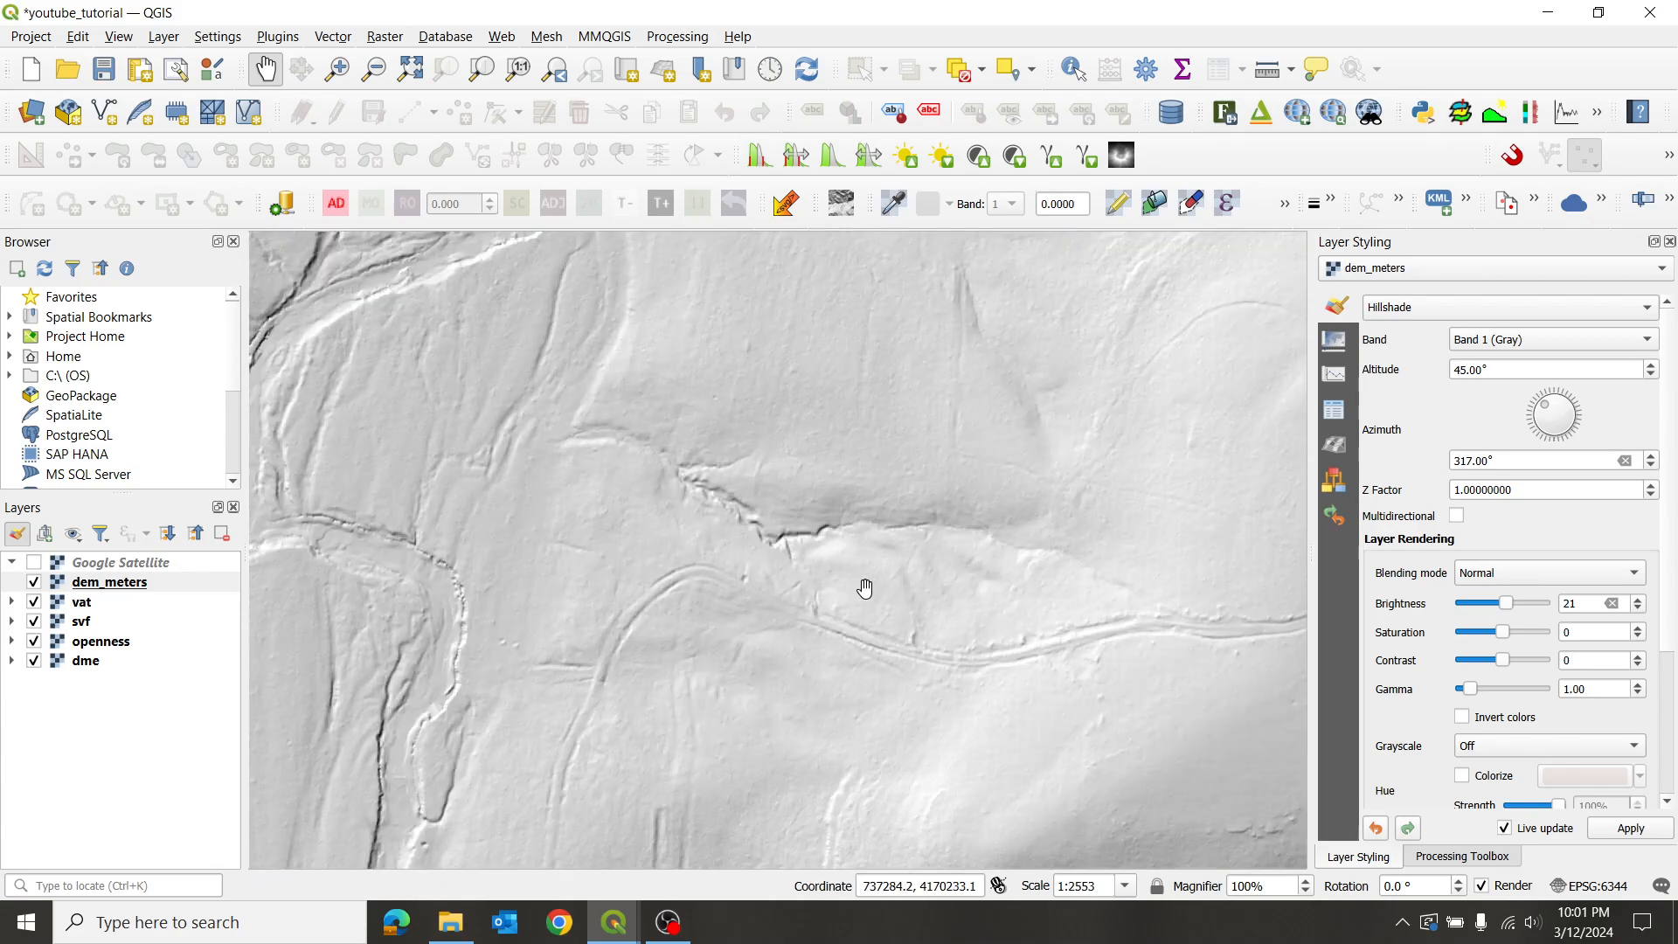
# - Pan onto the curving track and follow it across the hillshade close-up
pyautogui.moveTo(795, 696); pyautogui.dragTo(843, 524)
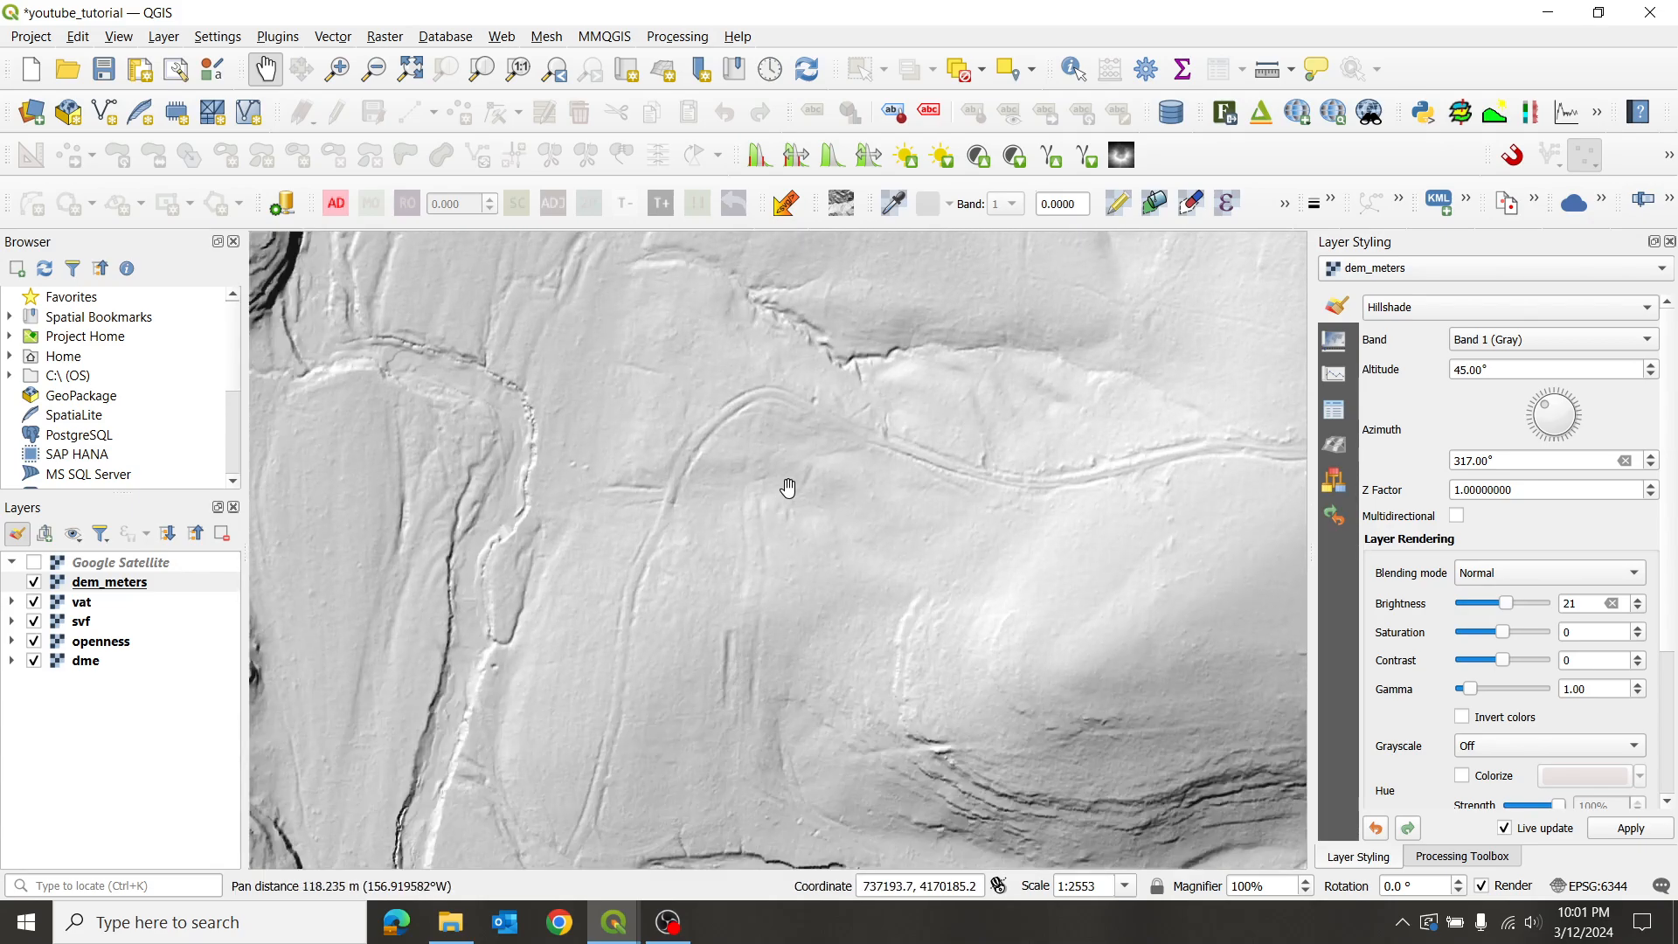
pyautogui.scroll(1, 789, 487)
pyautogui.scroll(-1, 1140, 487)
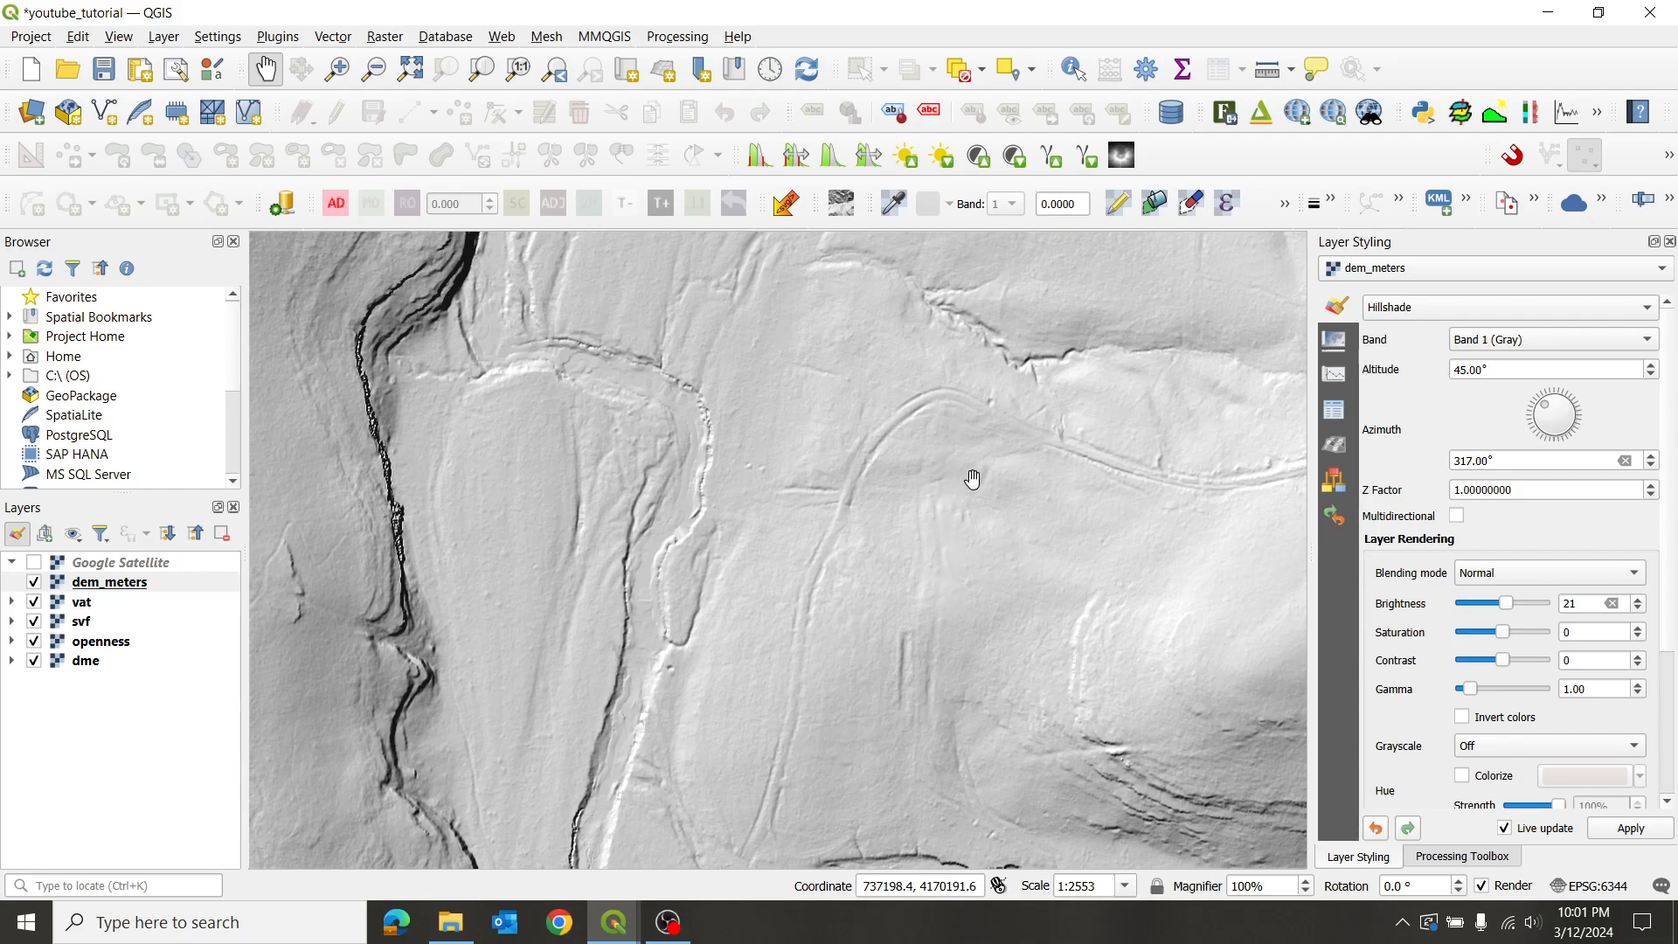
pyautogui.scroll(1, 973, 479)
pyautogui.moveTo(1021, 527); pyautogui.dragTo(921, 506)
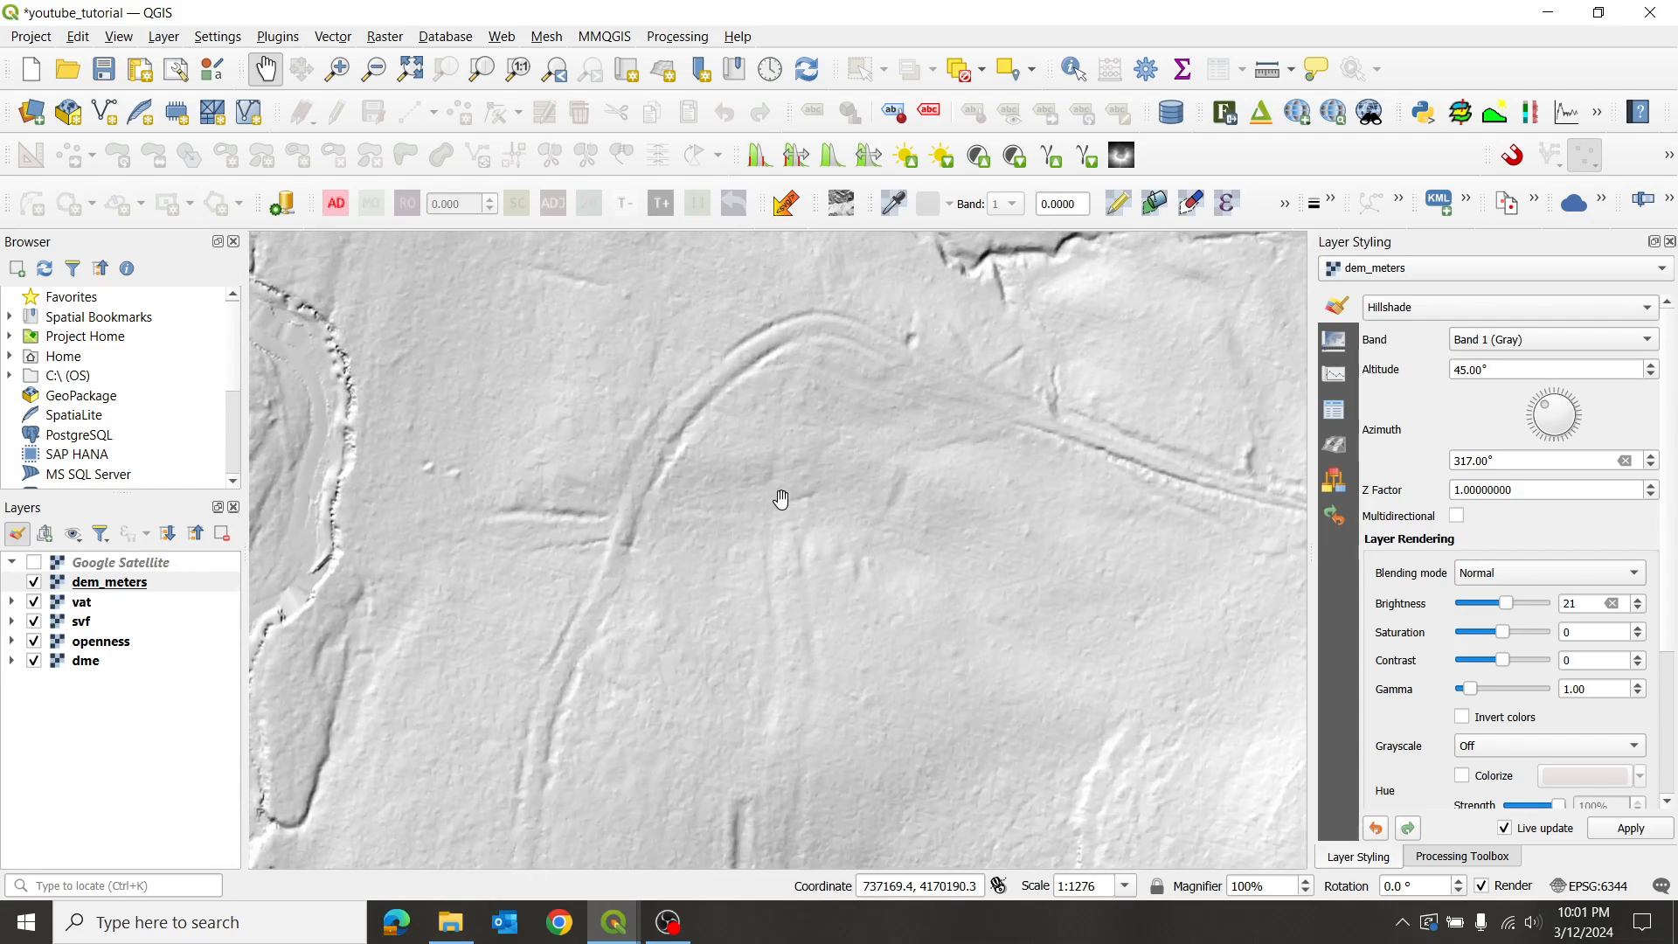
pyautogui.moveTo(1061, 456); pyautogui.dragTo(985, 542)
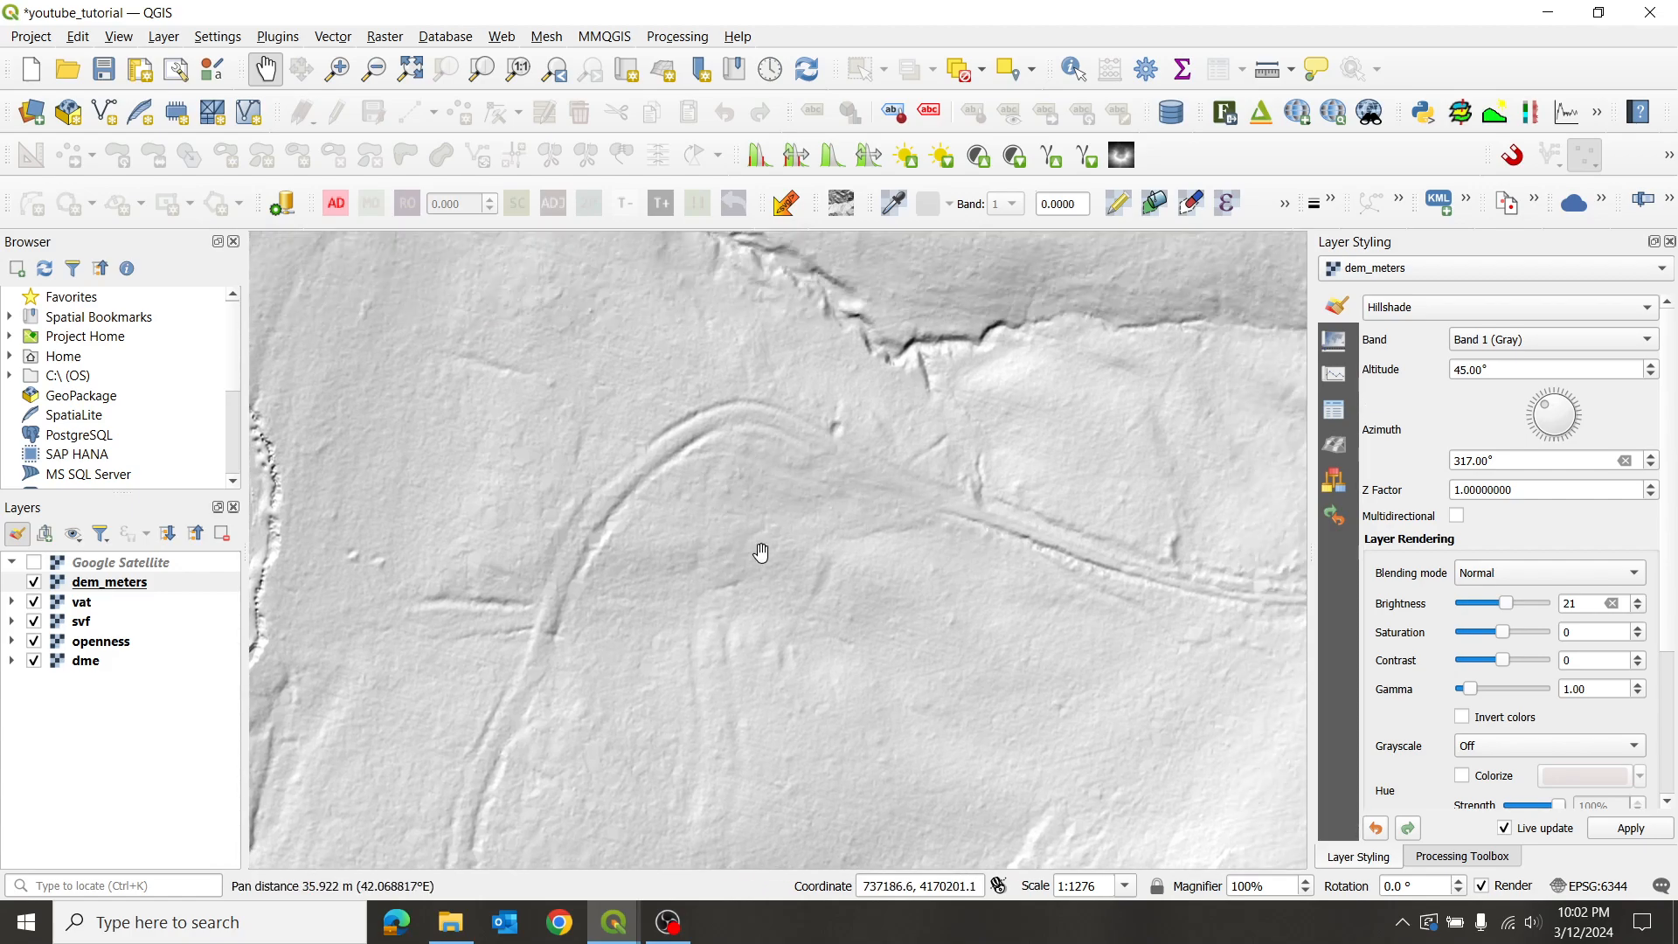
pyautogui.moveTo(883, 656); pyautogui.dragTo(863, 535)
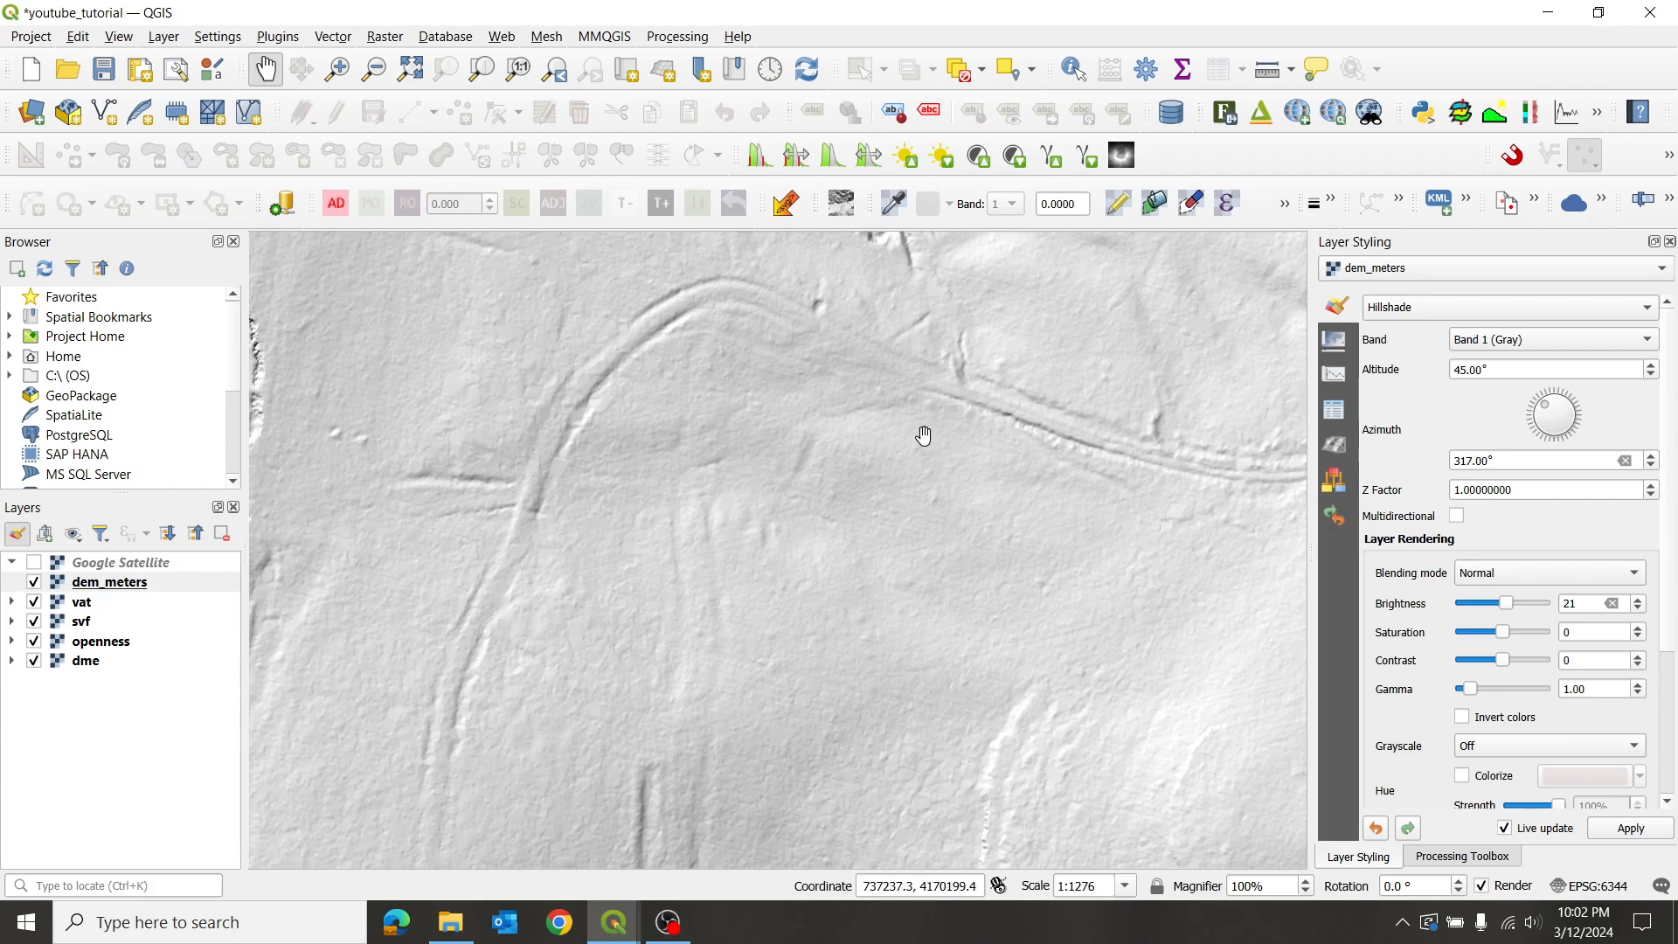
# - Enter 70 as the hillshade azimuth, re-entering it after trying the dial and recentring on the track
pyautogui.moveTo(1517, 460); pyautogui.dragTo(1337, 455)
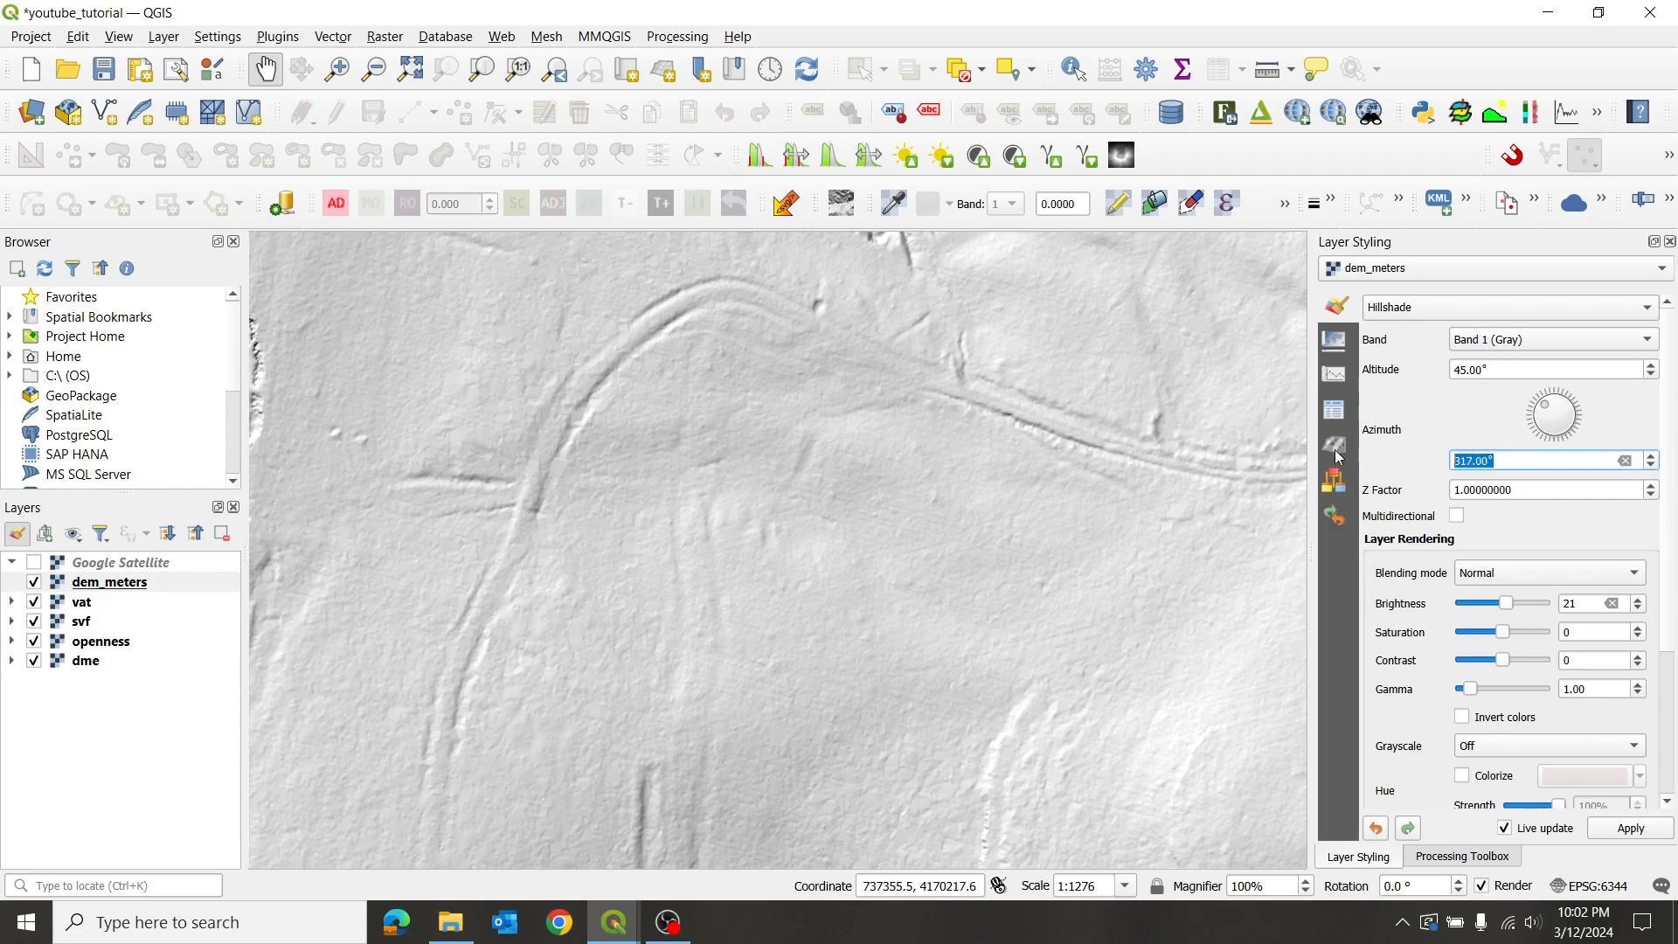
pyautogui.write('70')
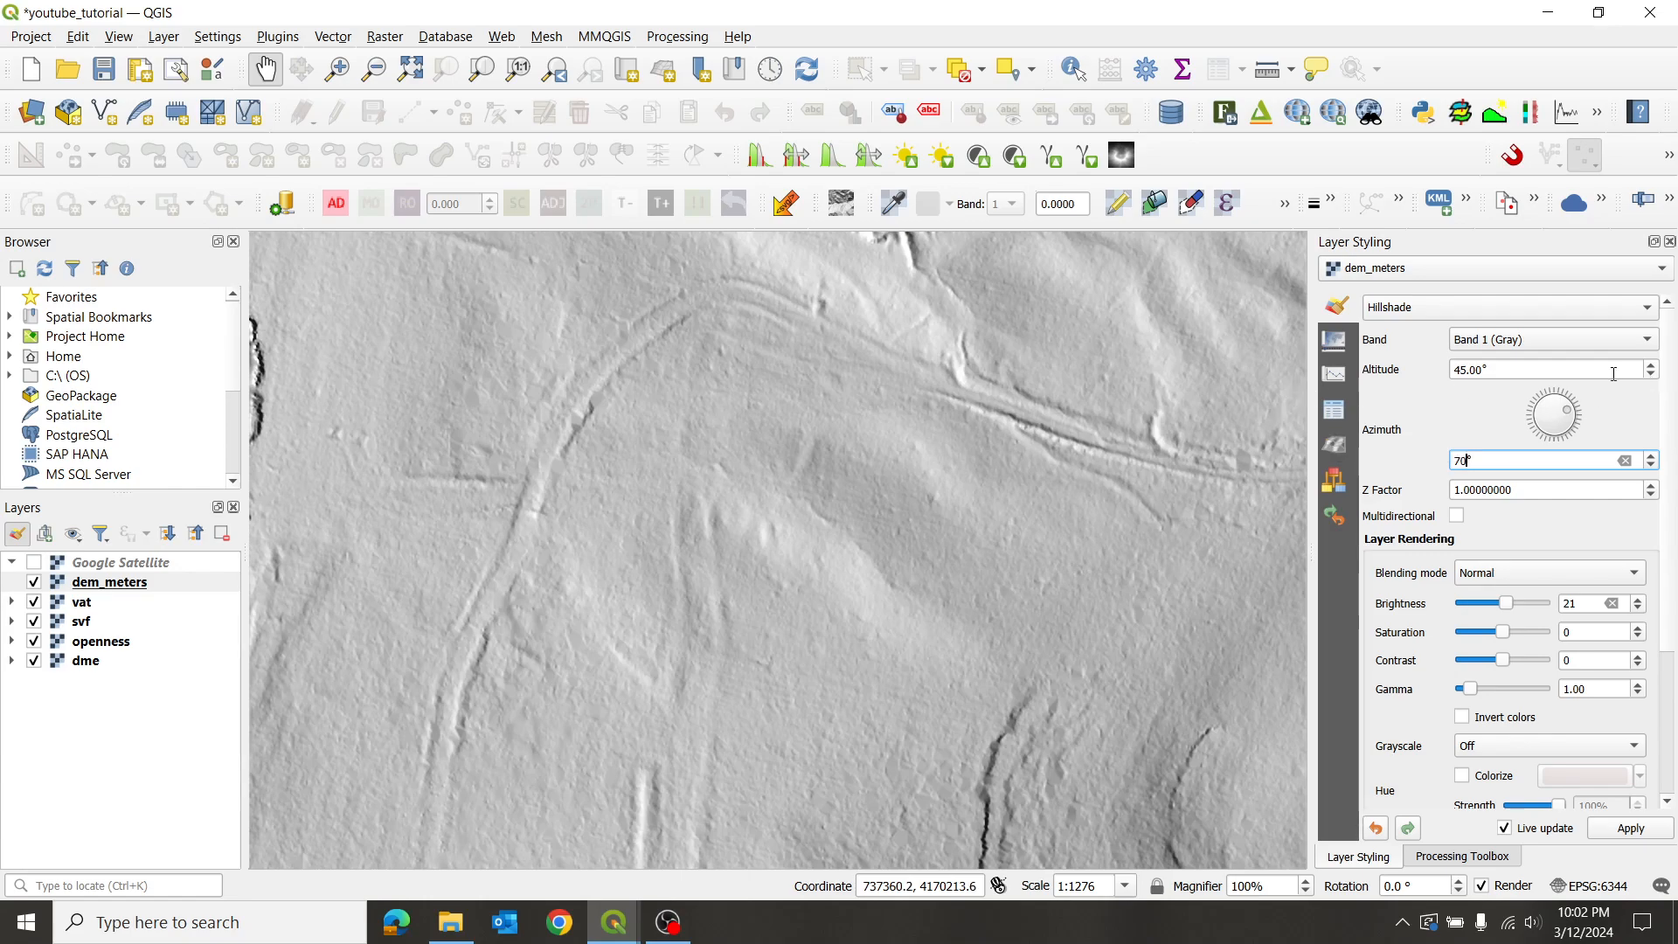
pyautogui.moveTo(1570, 417); pyautogui.dragTo(1522, 417)
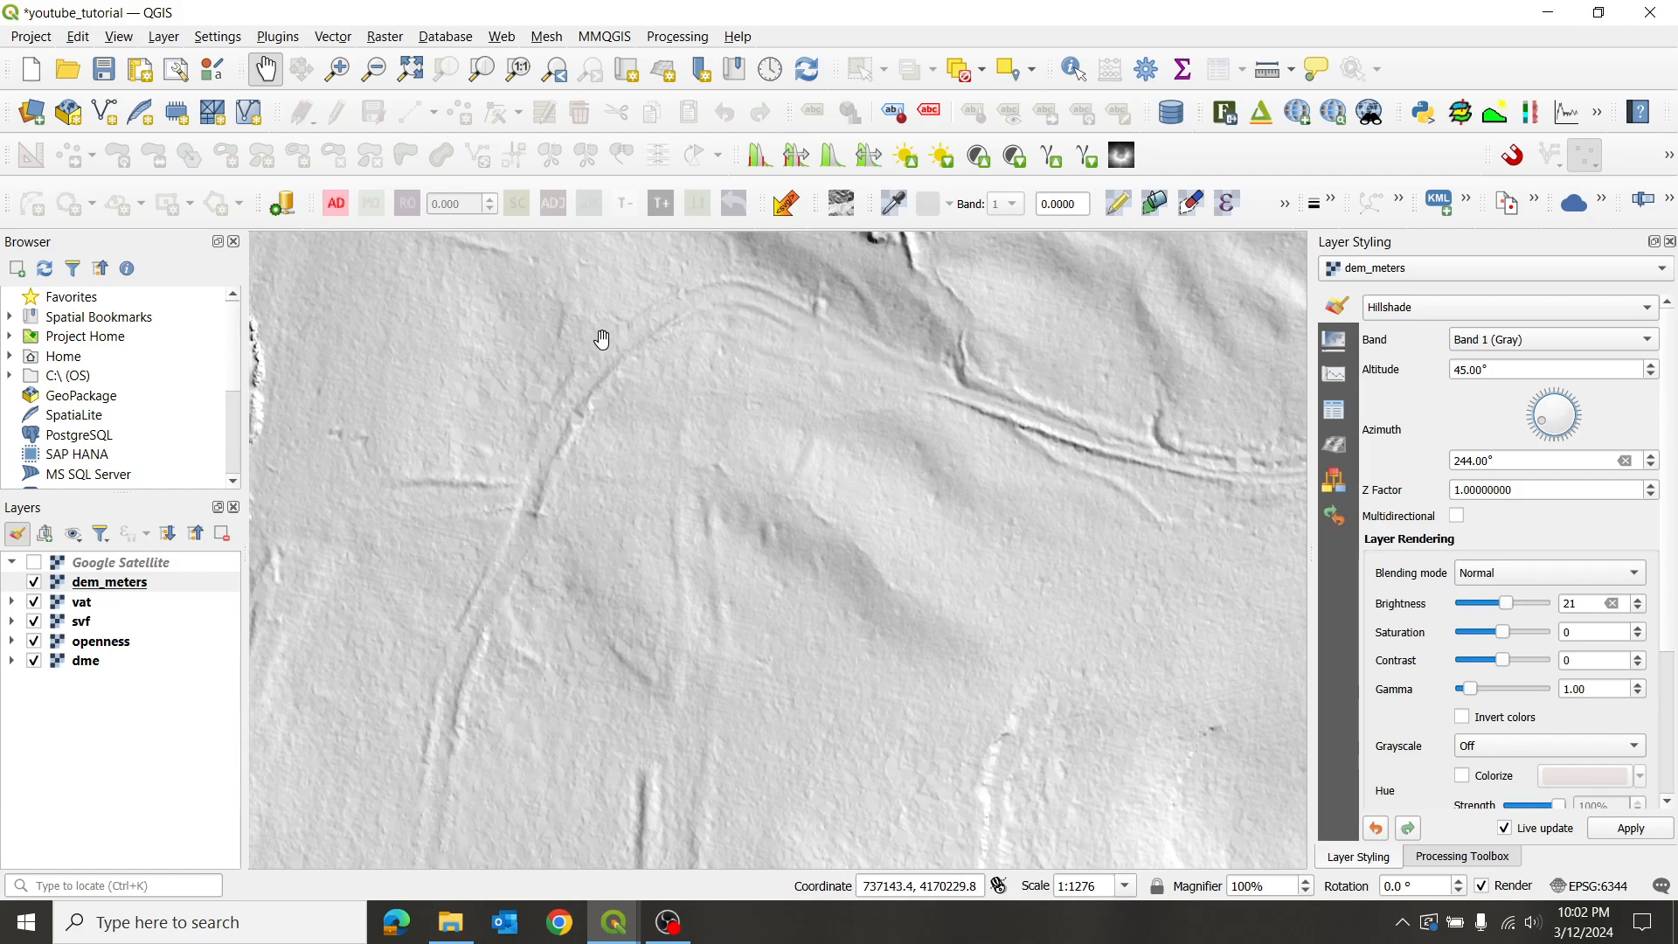
pyautogui.moveTo(712, 631); pyautogui.dragTo(711, 420)
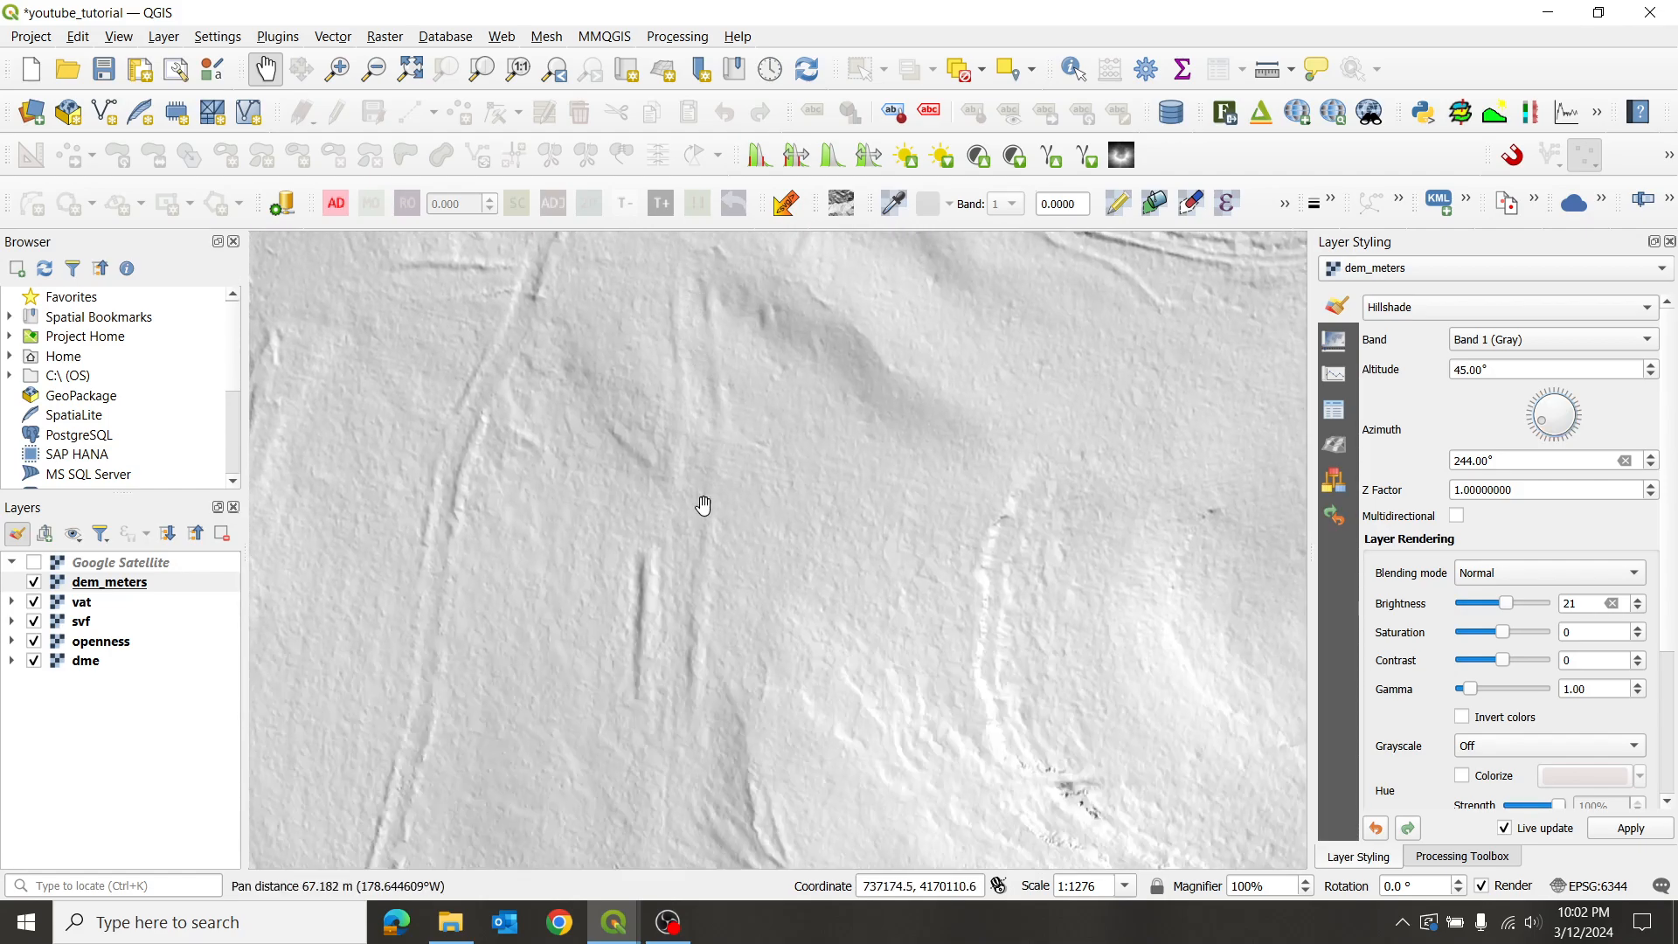
pyautogui.moveTo(890, 333); pyautogui.dragTo(858, 524)
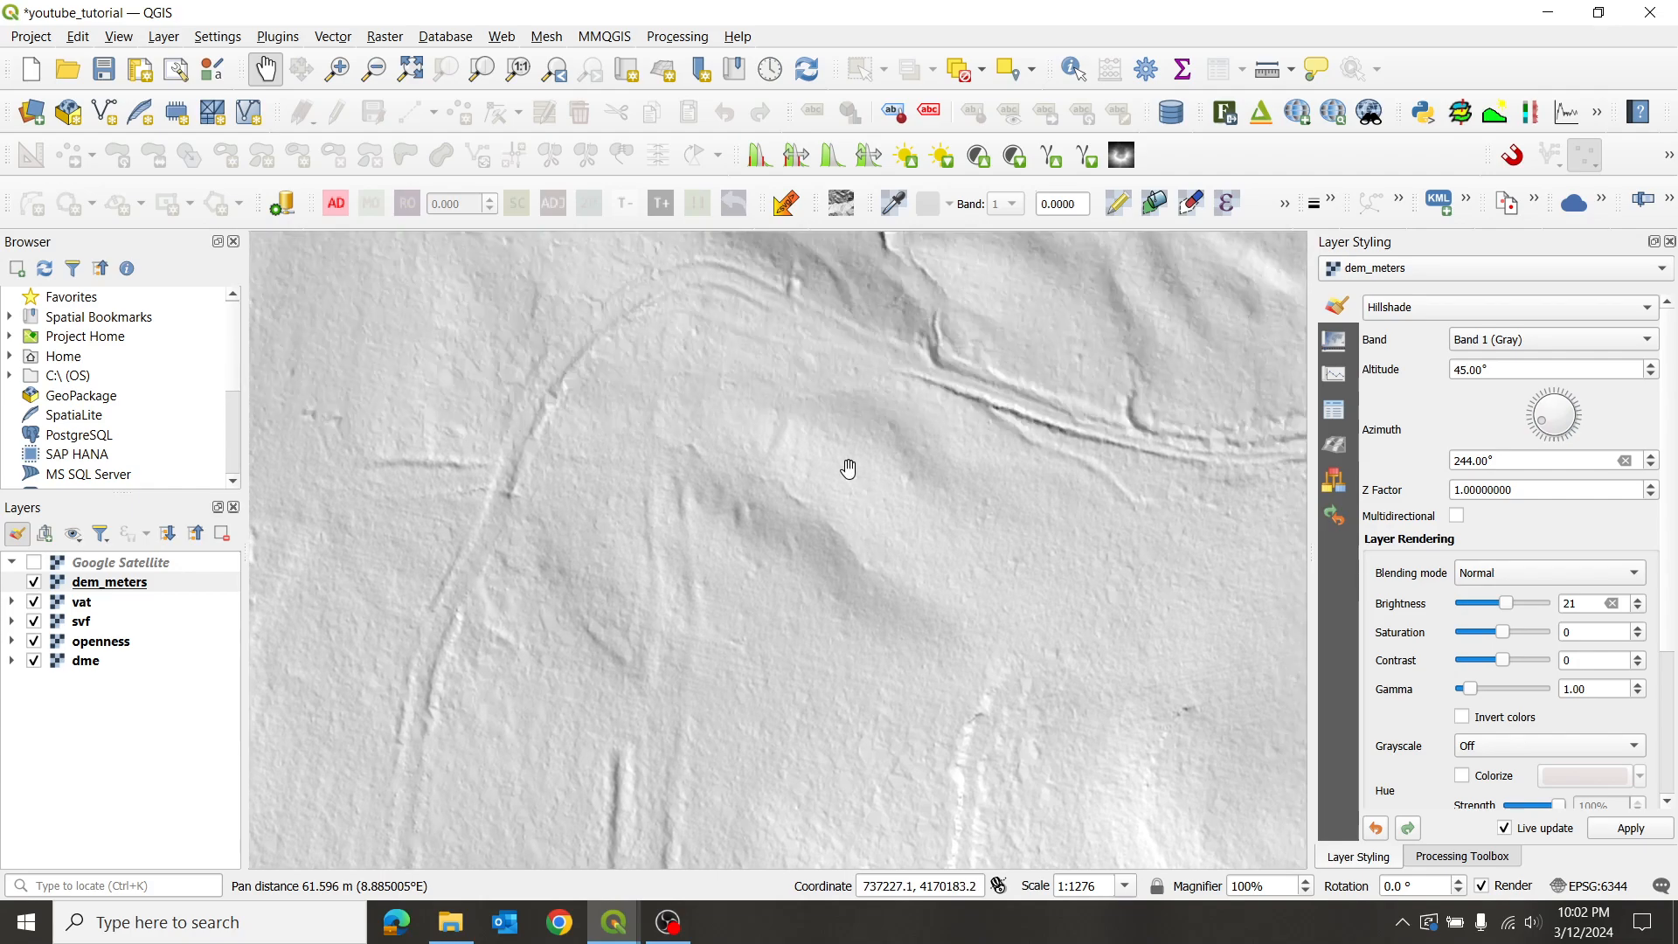
pyautogui.moveTo(782, 382); pyautogui.dragTo(843, 453)
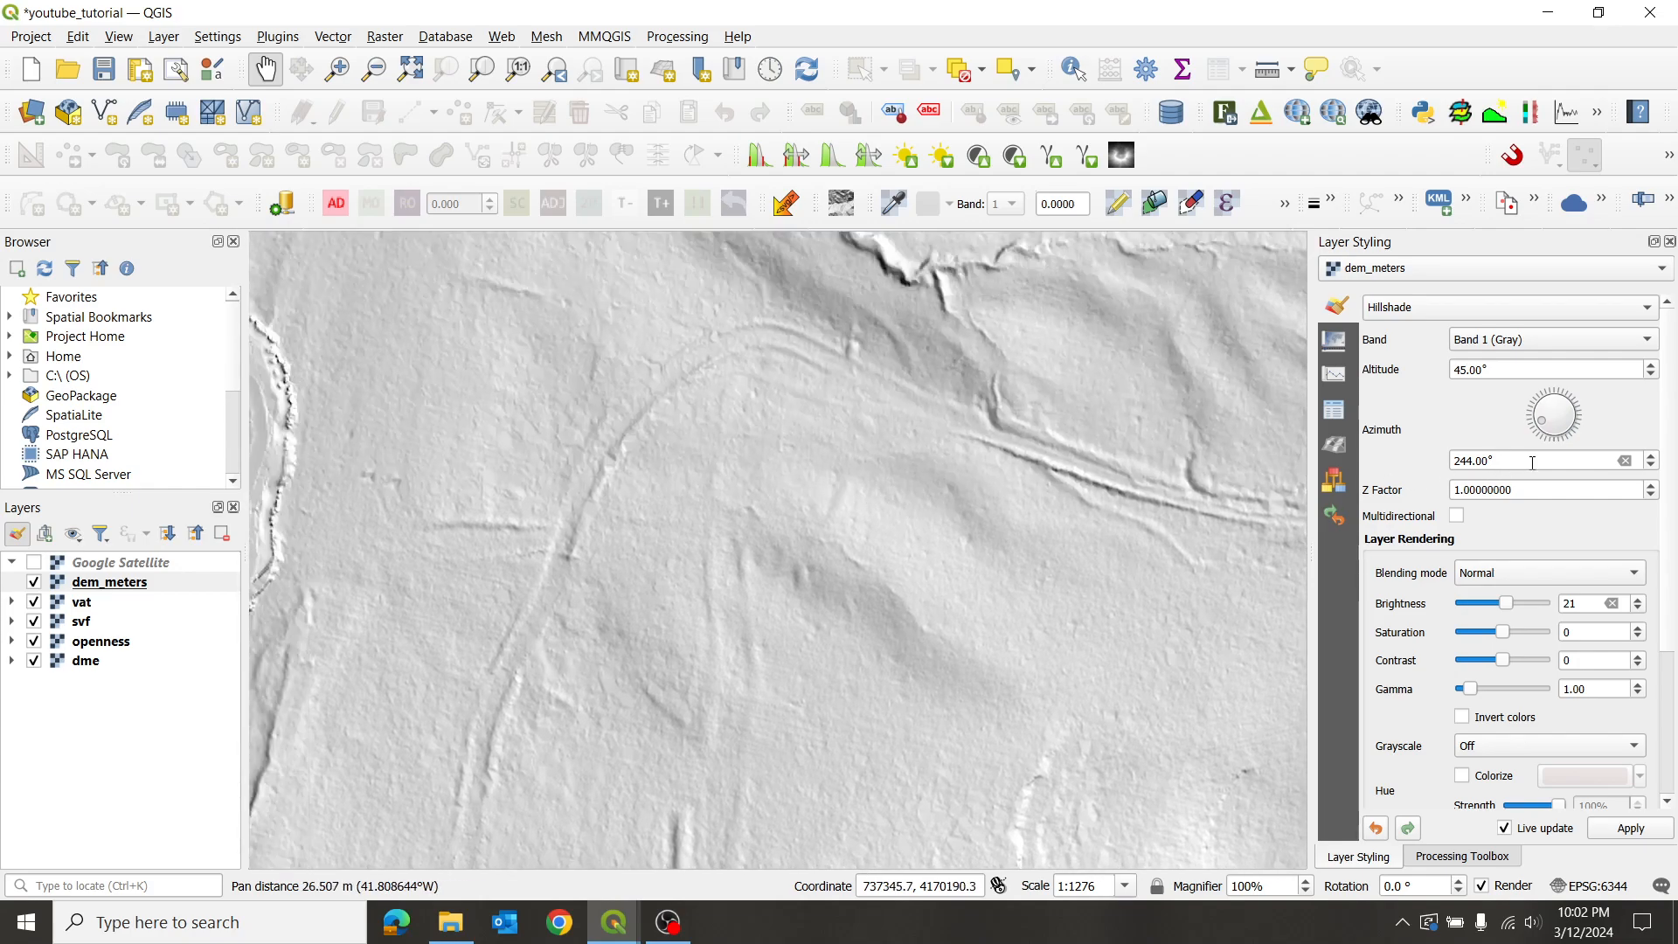
pyautogui.moveTo(1511, 460); pyautogui.dragTo(1378, 467)
pyautogui.write('70')
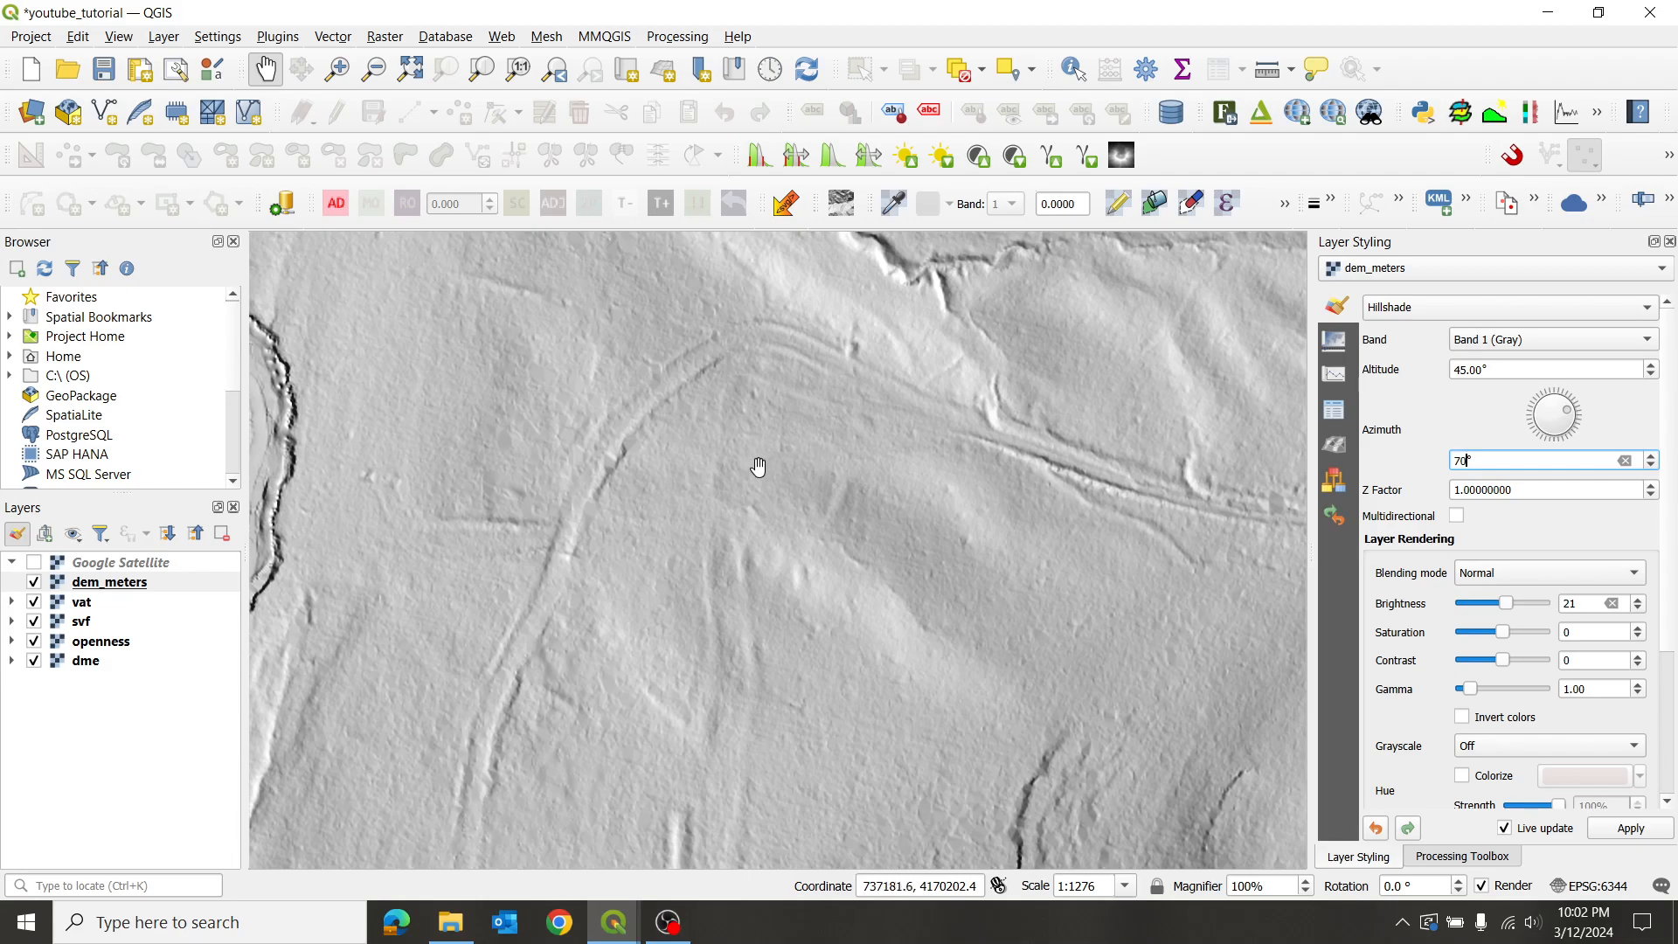
# - Zoom out and pan over the valley ridges toward the western and northern data edges
pyautogui.scroll(-1, 759, 472)
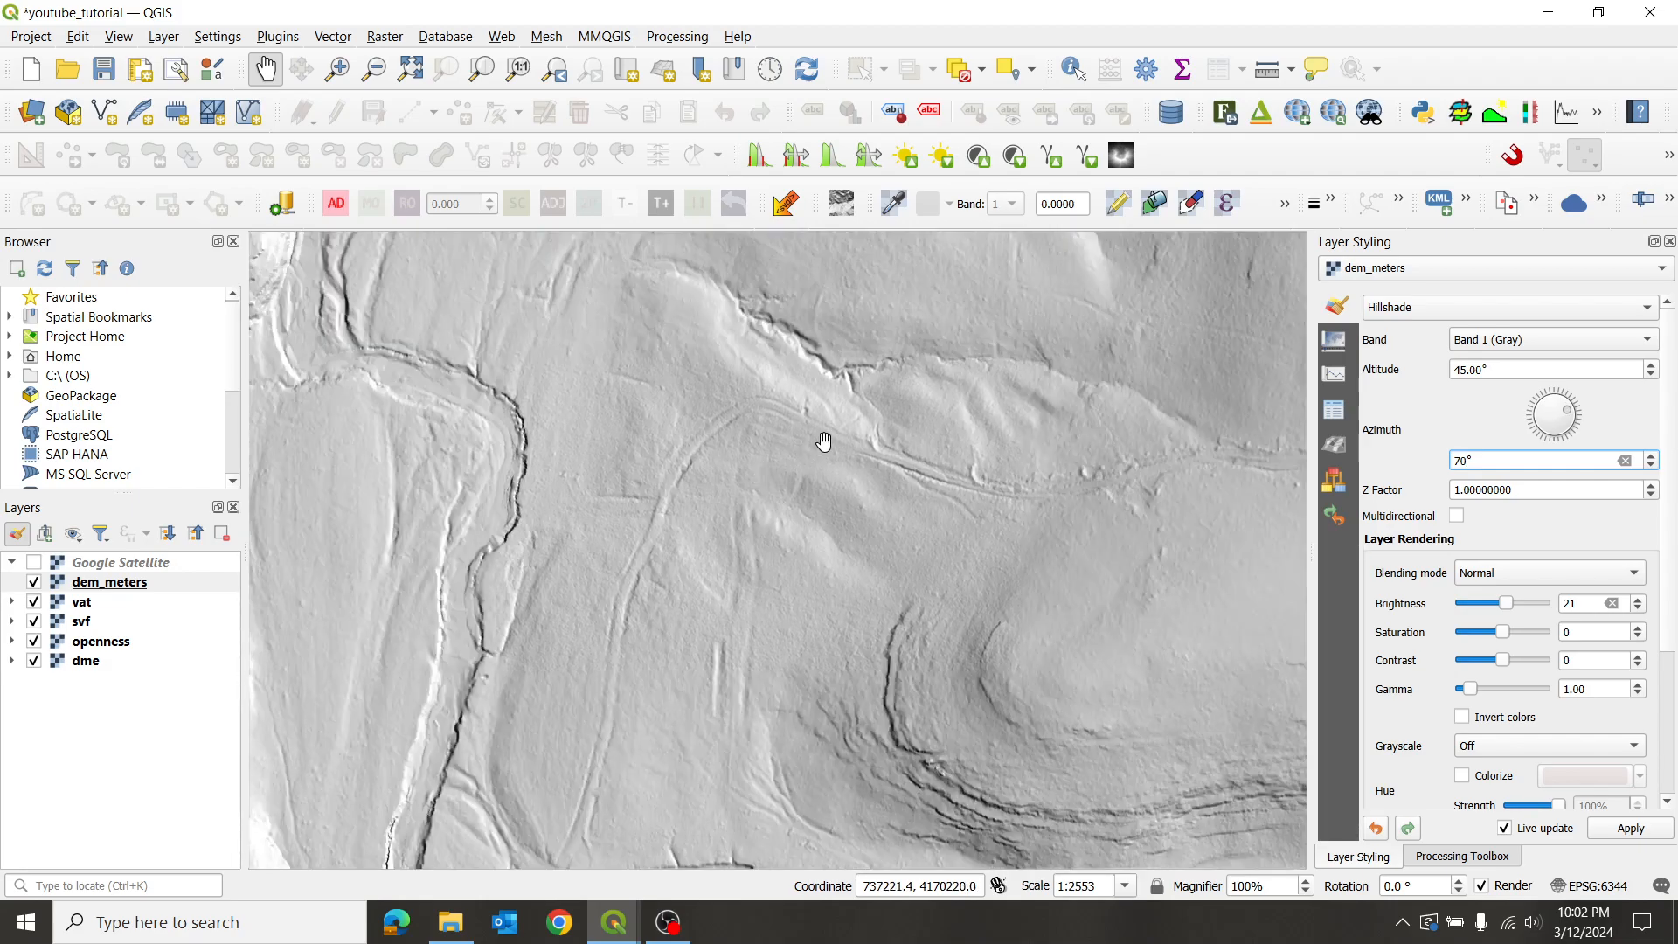
pyautogui.scroll(2, 757, 494)
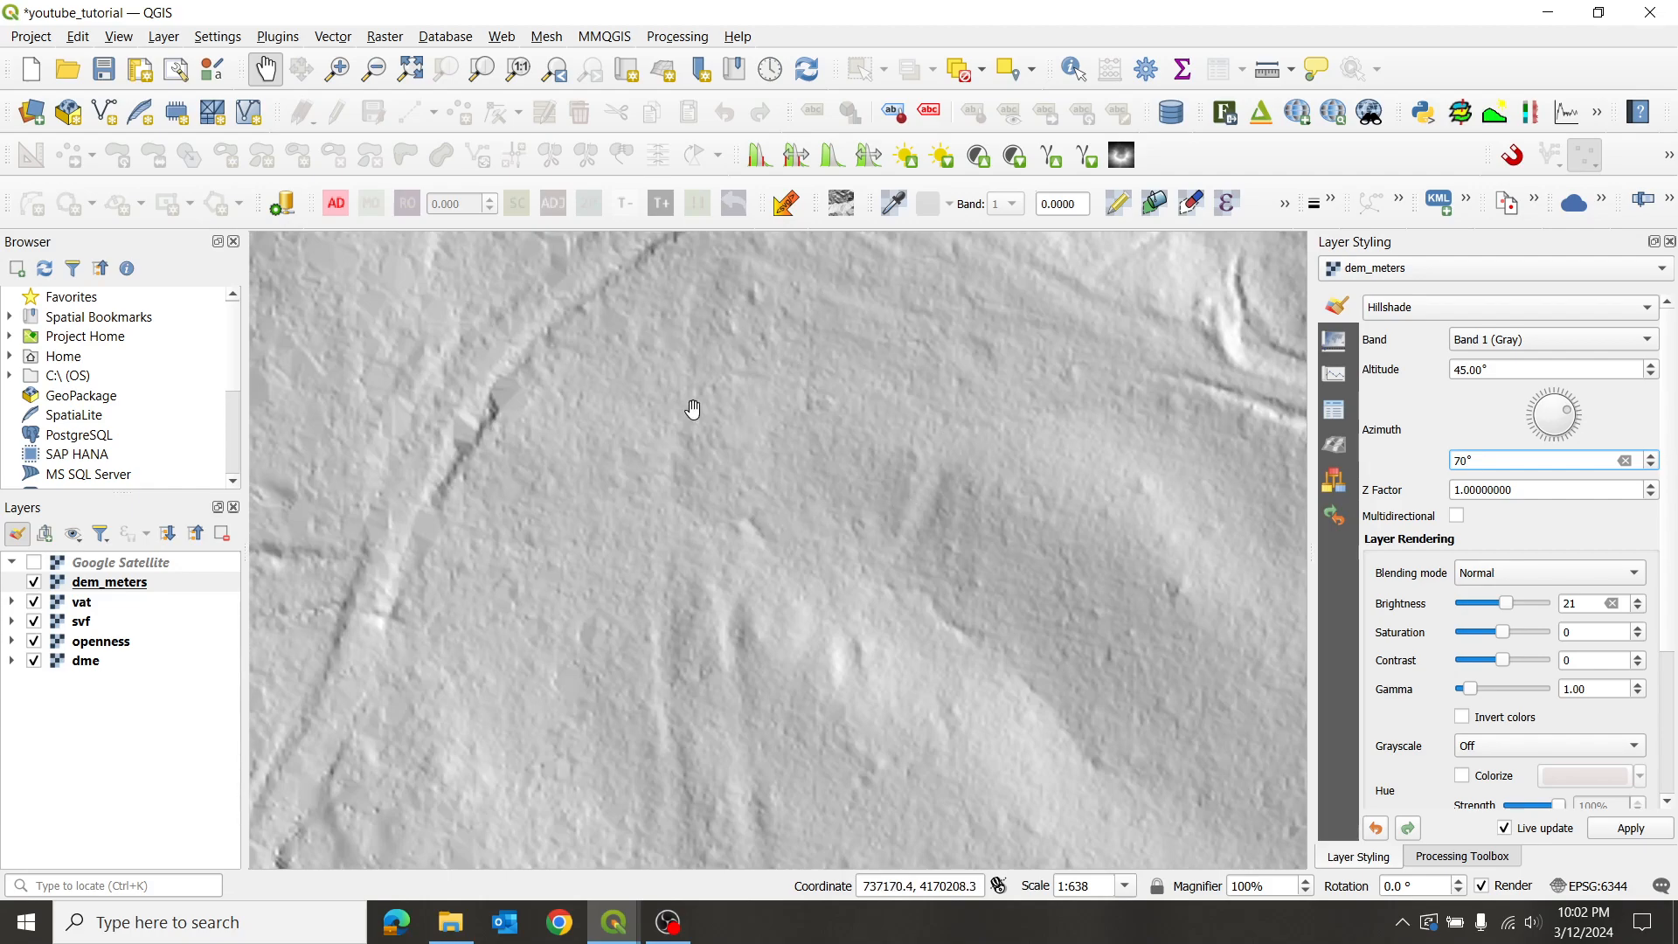
pyautogui.scroll(-2, 862, 429)
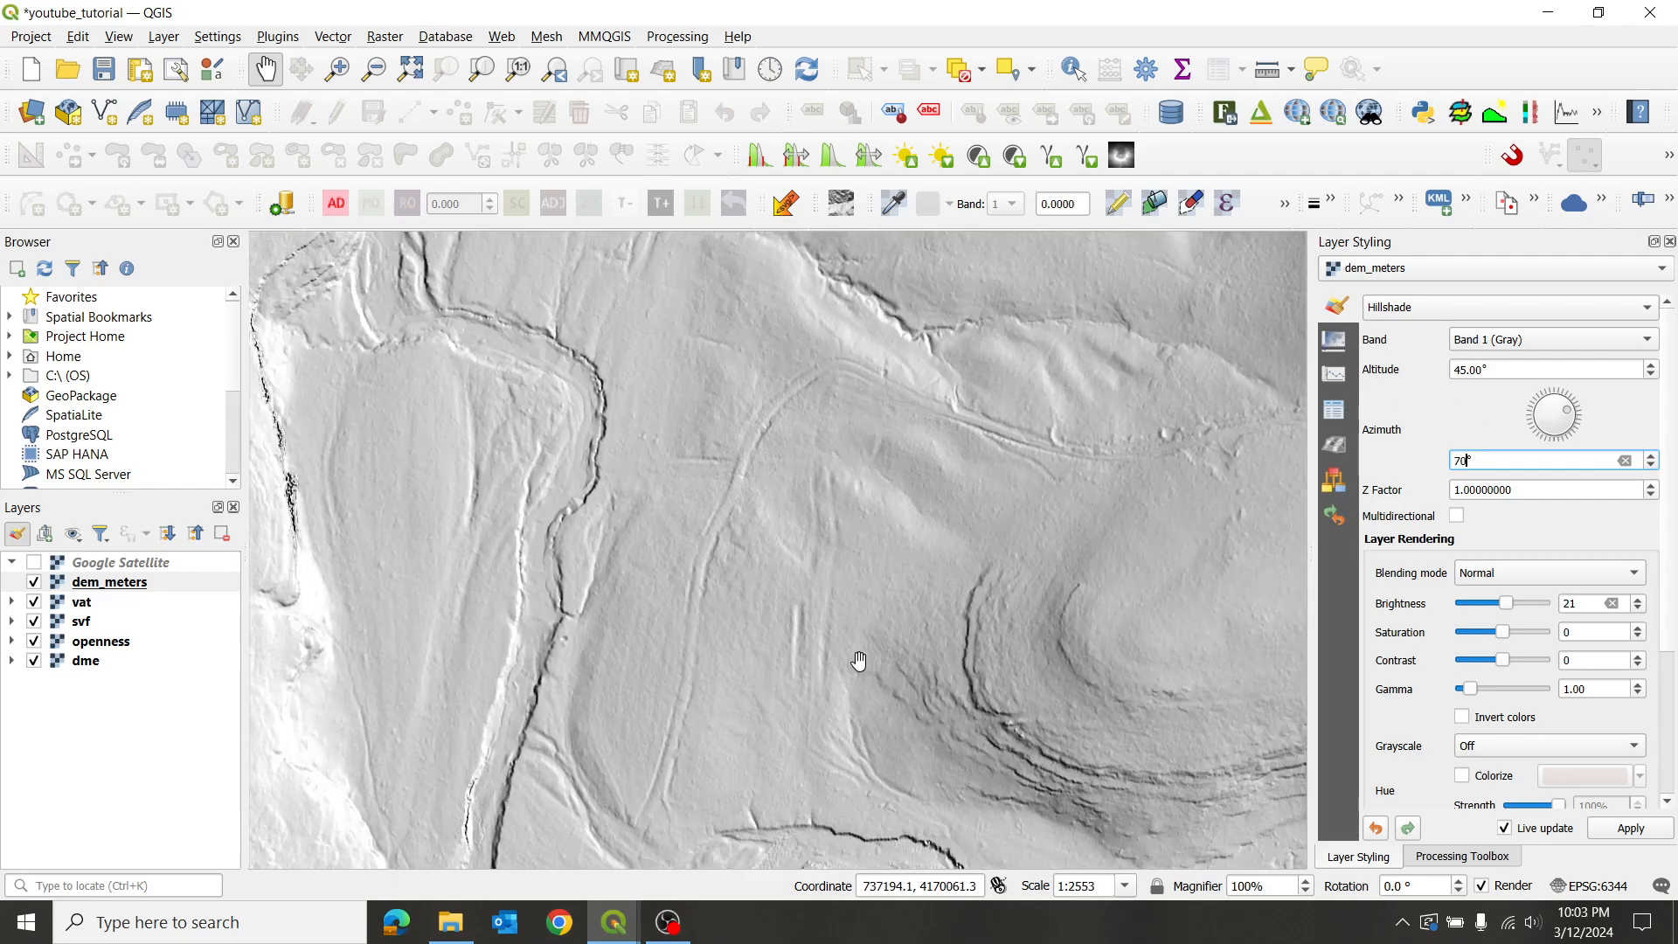
pyautogui.moveTo(917, 551); pyautogui.dragTo(878, 479)
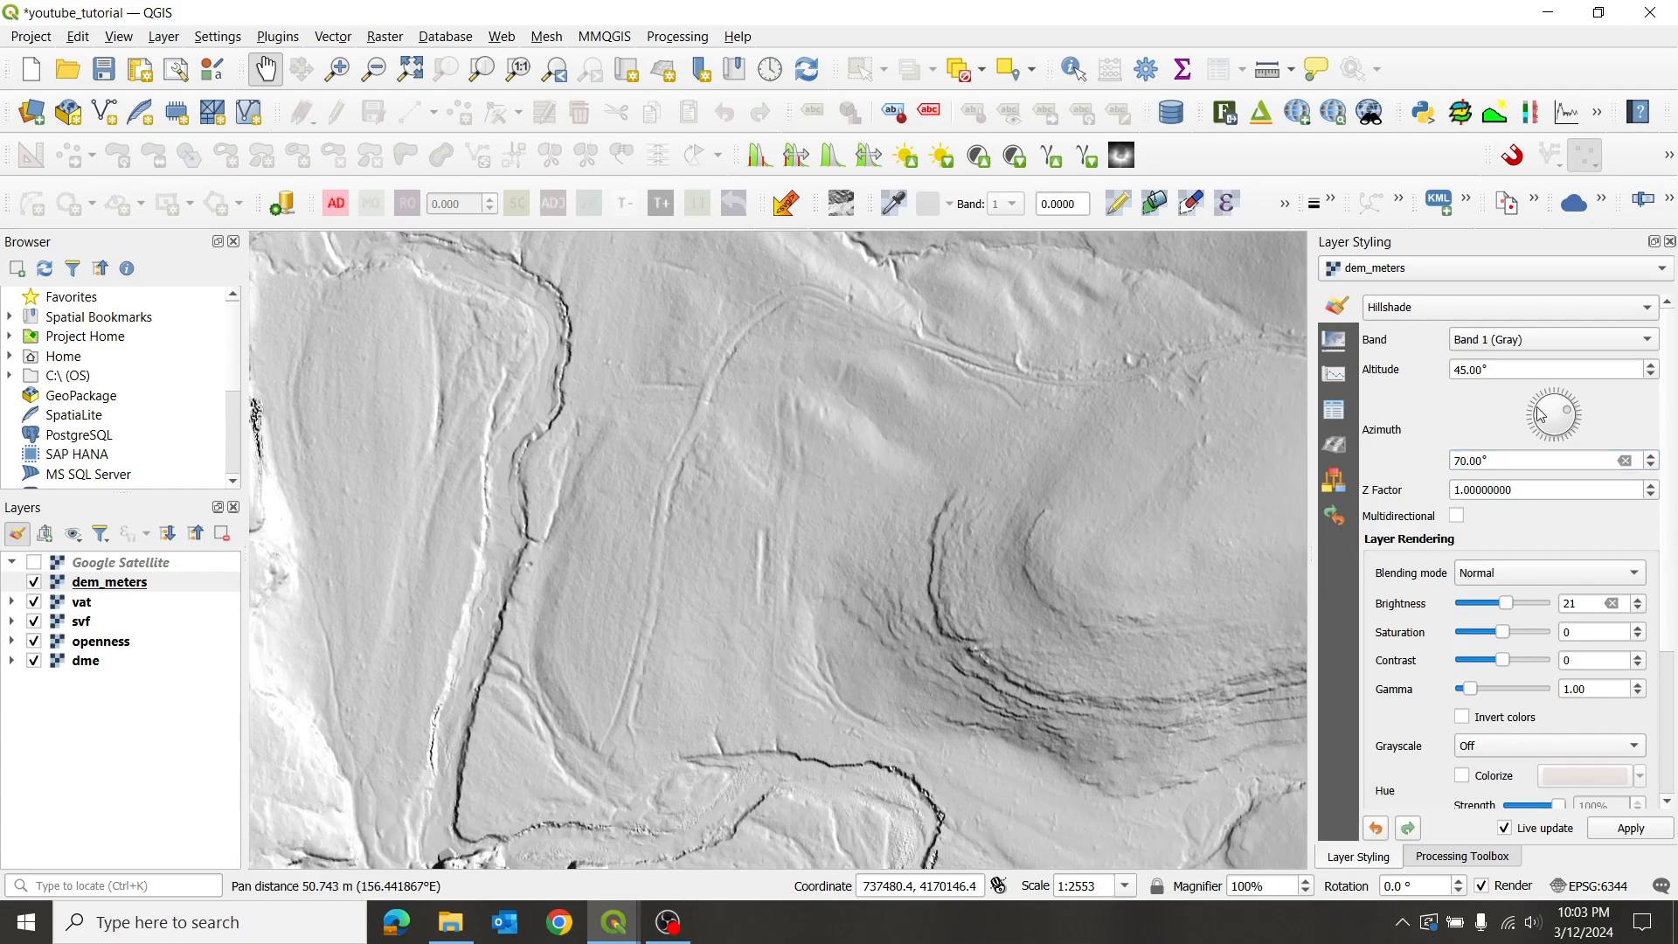
pyautogui.scroll(-2, 677, 450)
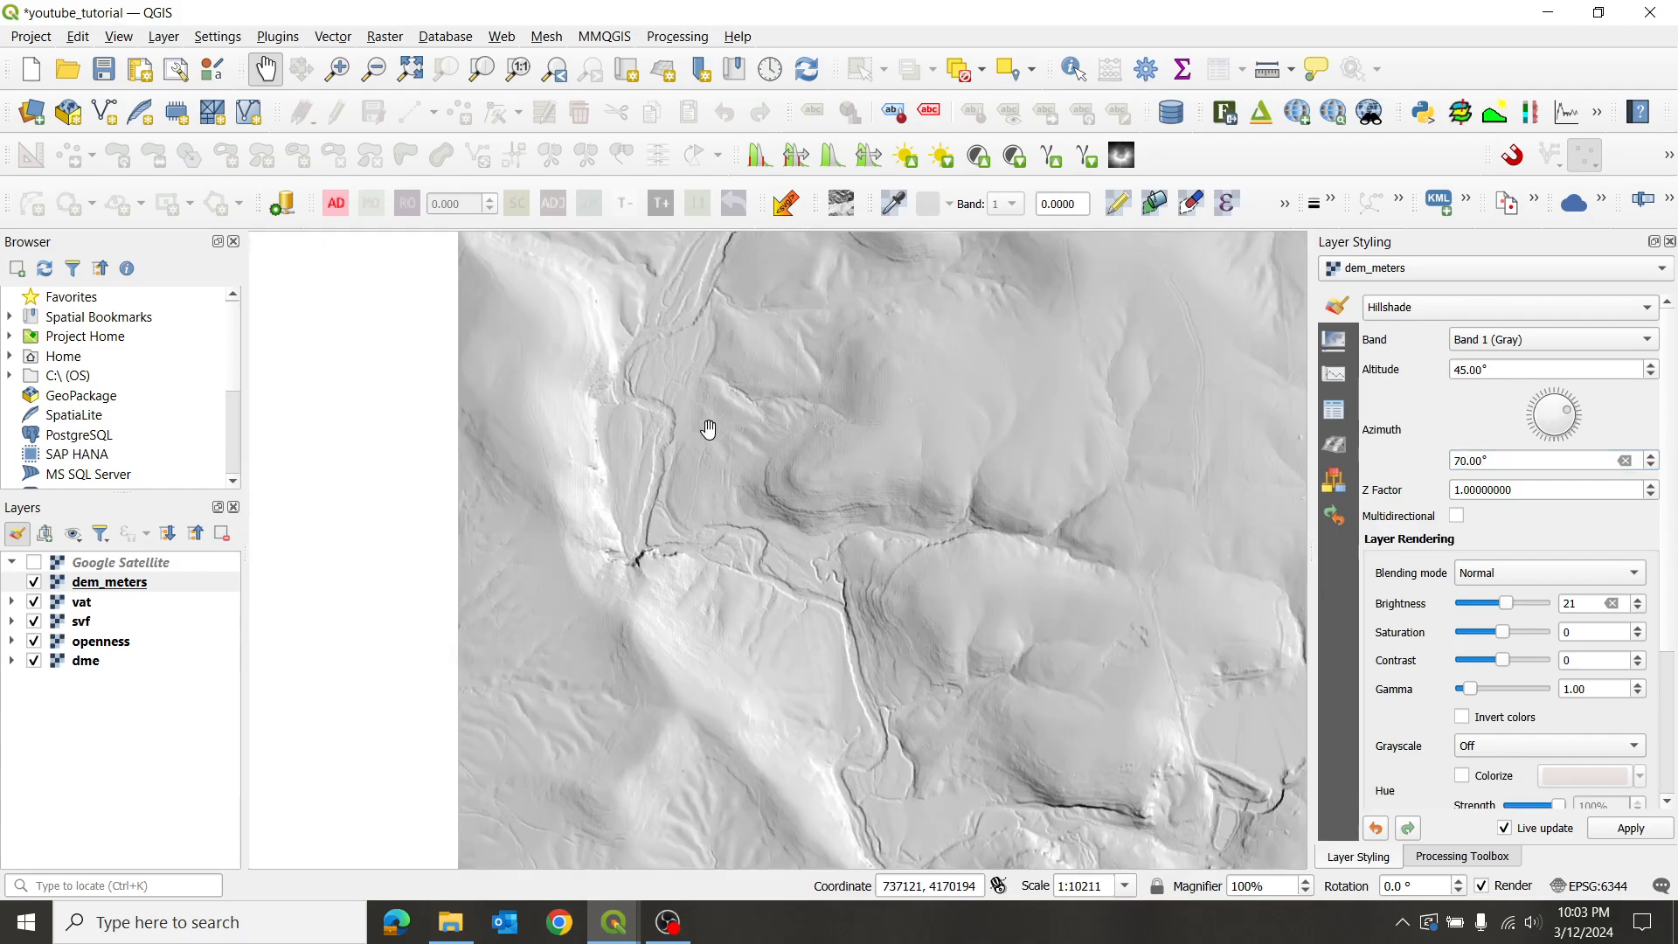
pyautogui.moveTo(630, 362); pyautogui.dragTo(778, 505)
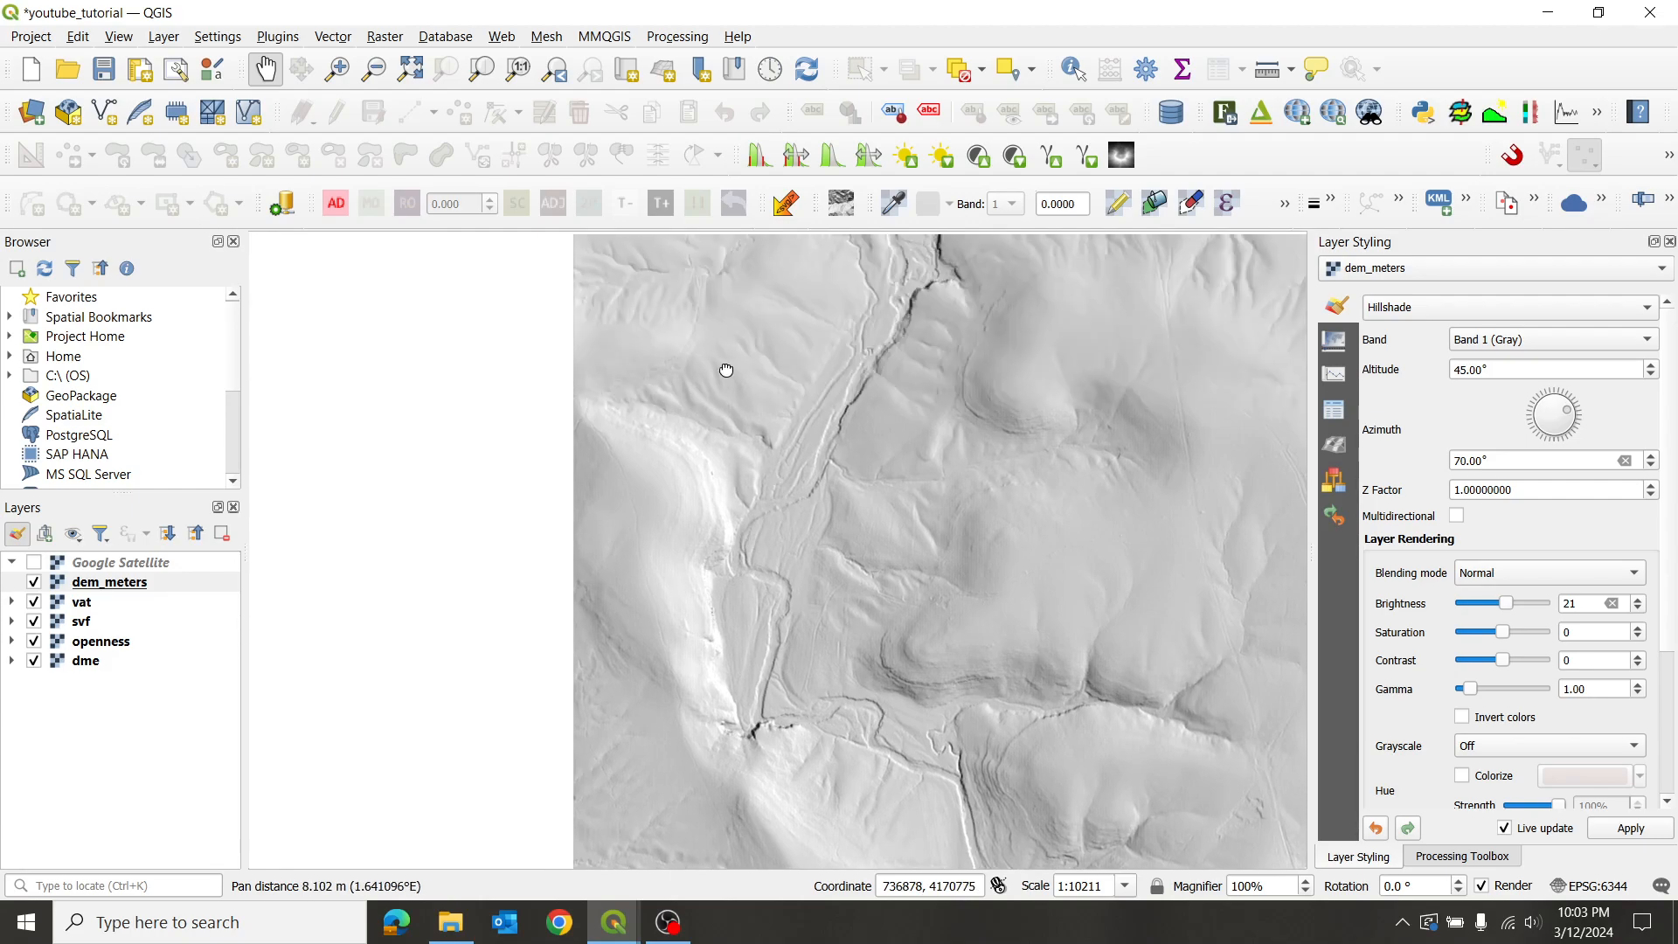
pyautogui.moveTo(726, 367); pyautogui.dragTo(775, 510)
pyautogui.moveTo(786, 301); pyautogui.dragTo(779, 404)
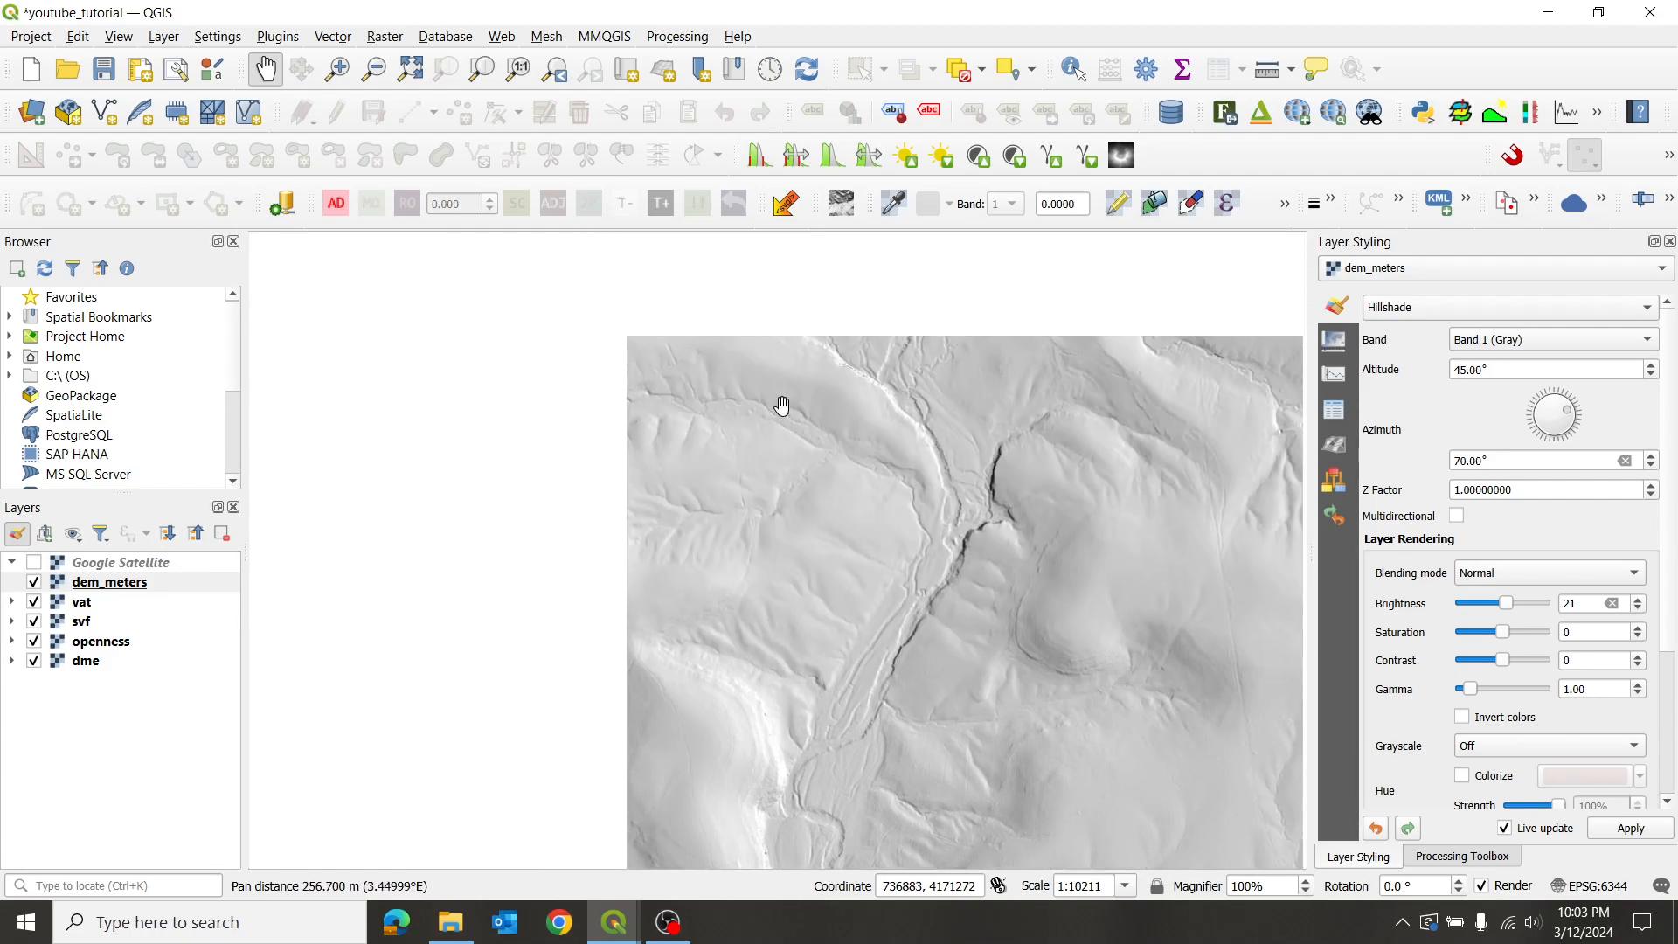
# - Zoom in and centre the 70° hillshade on the winding stream bank
pyautogui.scroll(2, 738, 442)
pyautogui.moveTo(785, 335); pyautogui.dragTo(772, 510)
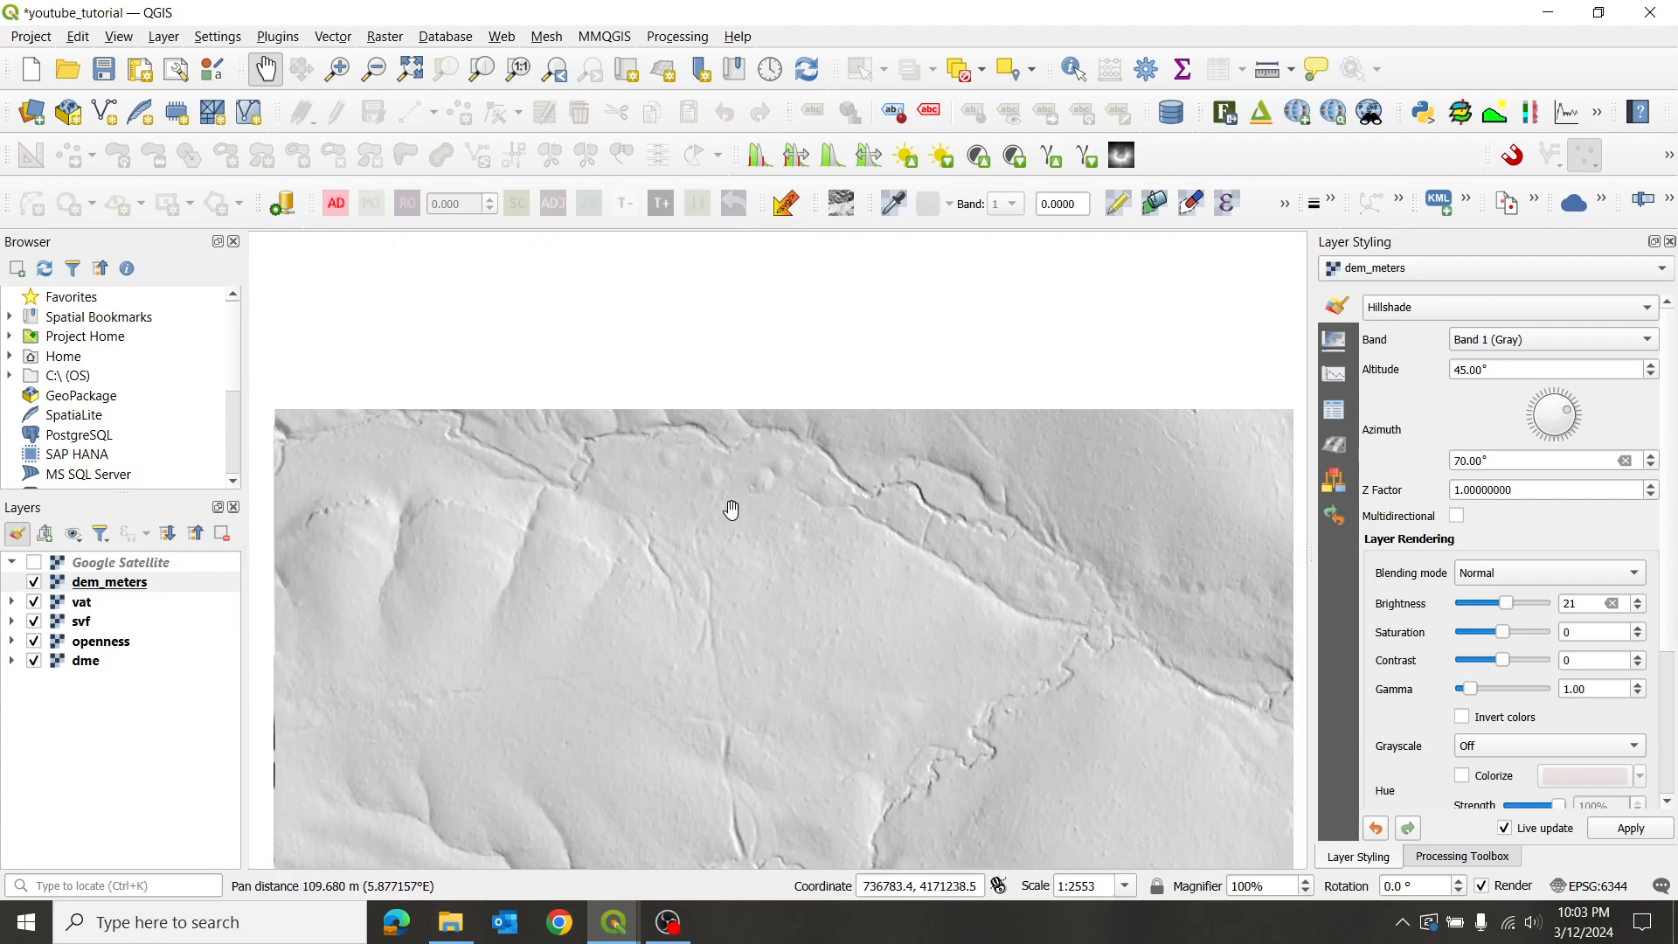
pyautogui.scroll(1, 1052, 591)
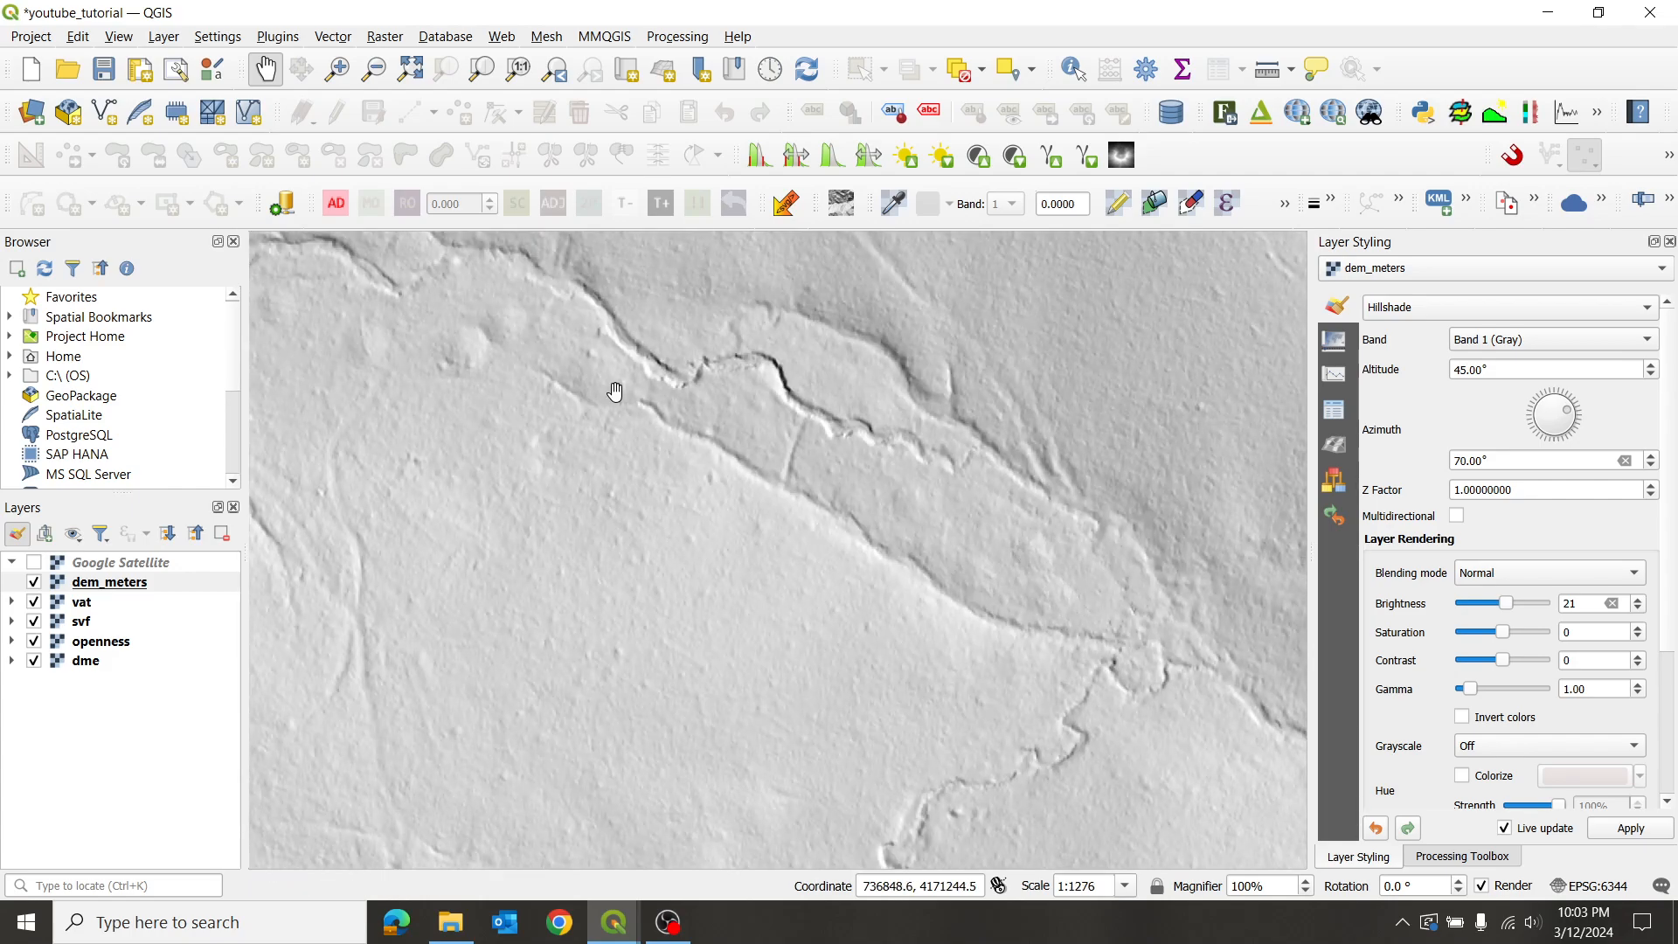
pyautogui.moveTo(615, 393); pyautogui.dragTo(887, 464)
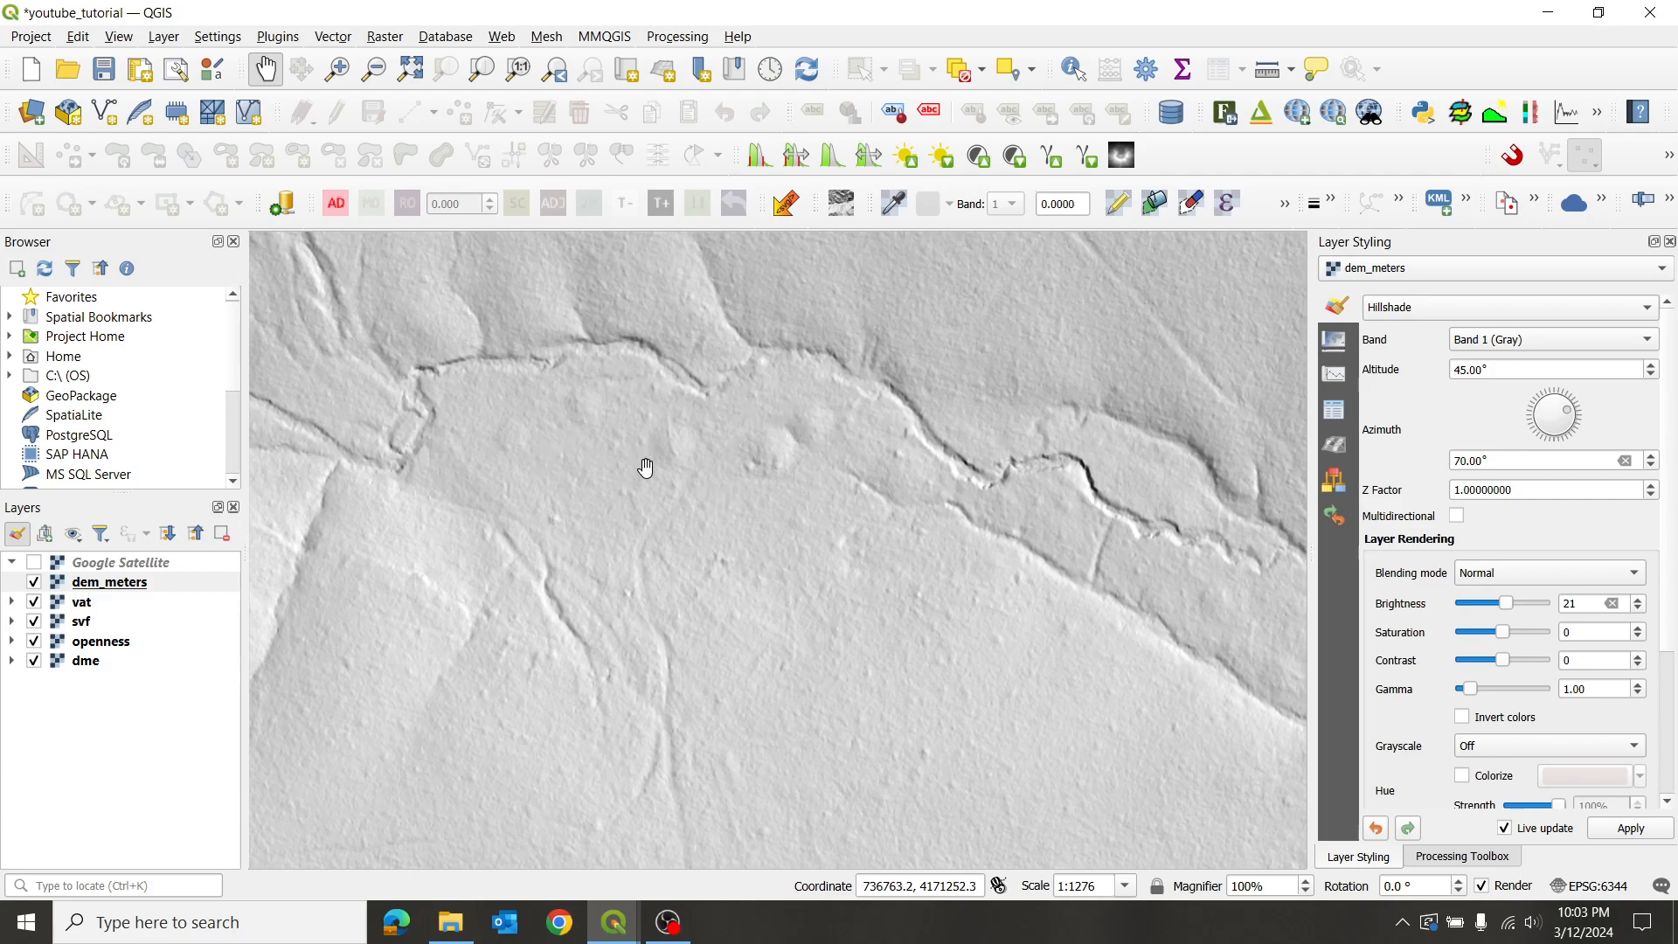
pyautogui.scroll(-1, 549, 379)
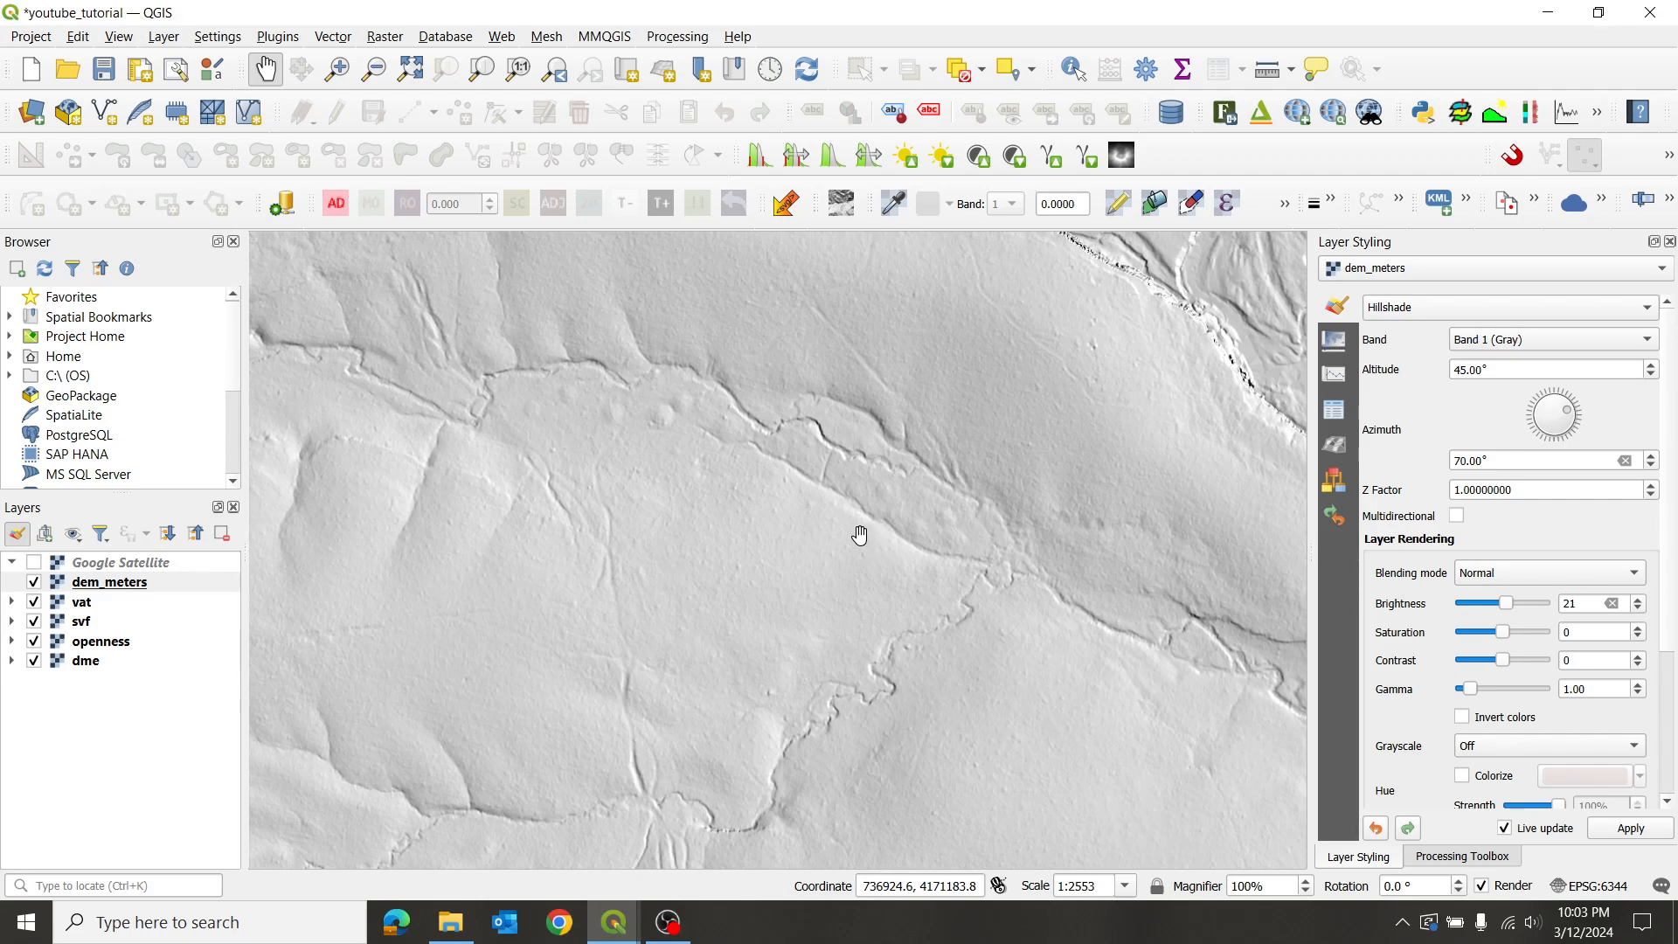
pyautogui.scroll(1, 661, 399)
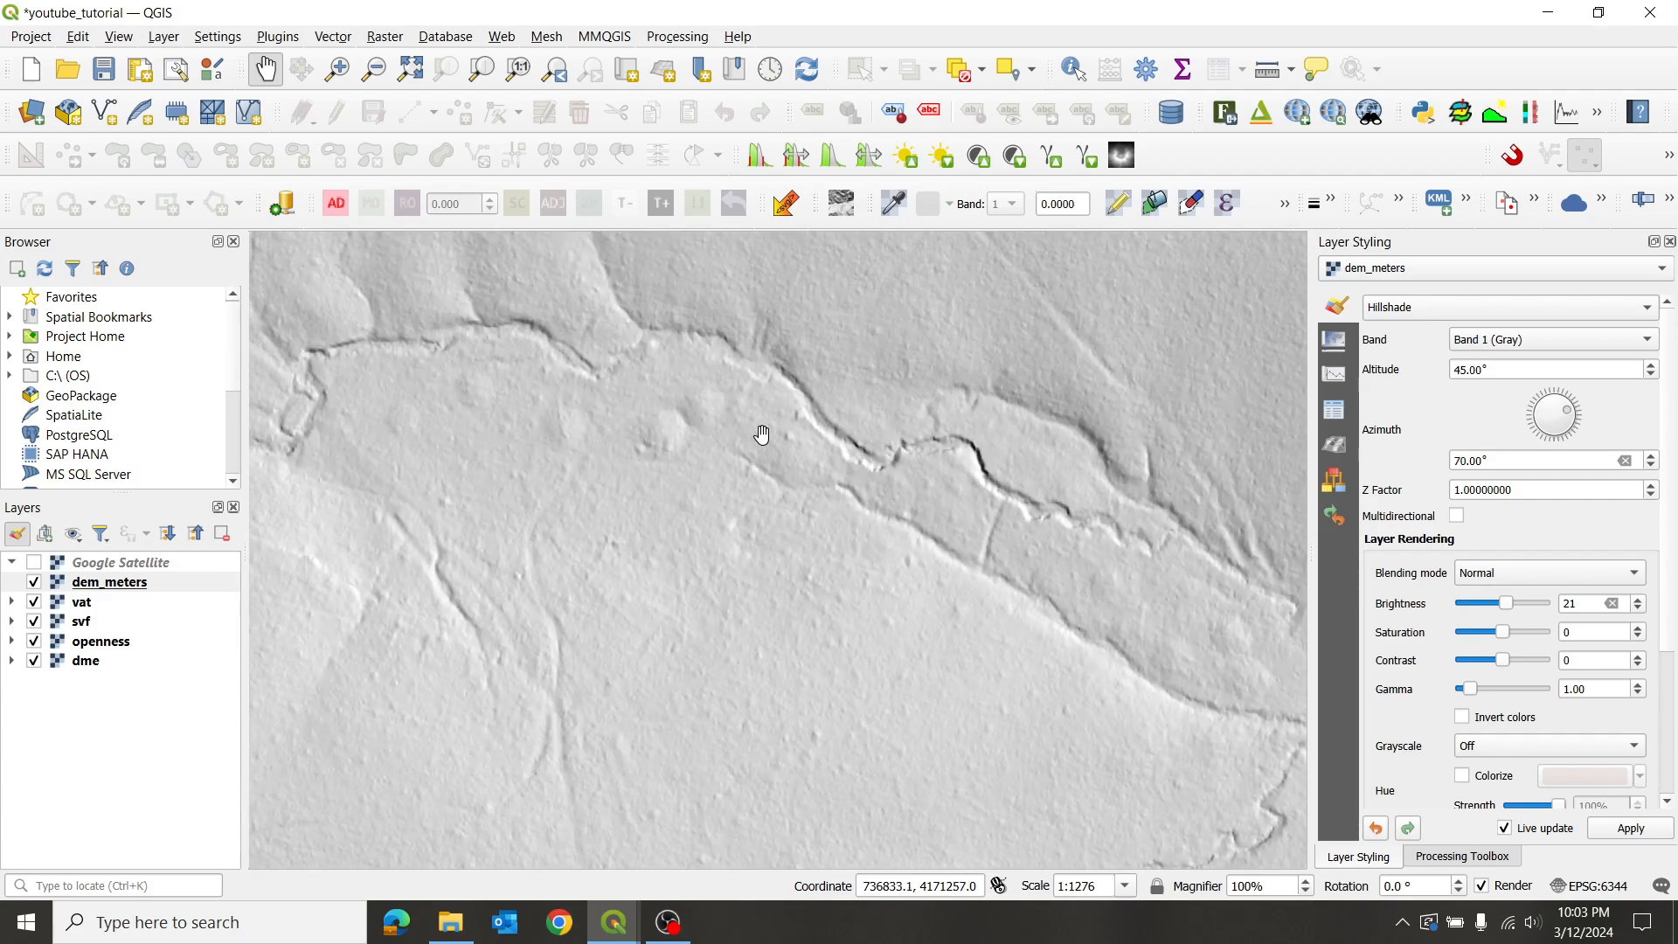
pyautogui.scroll(-1, 914, 480)
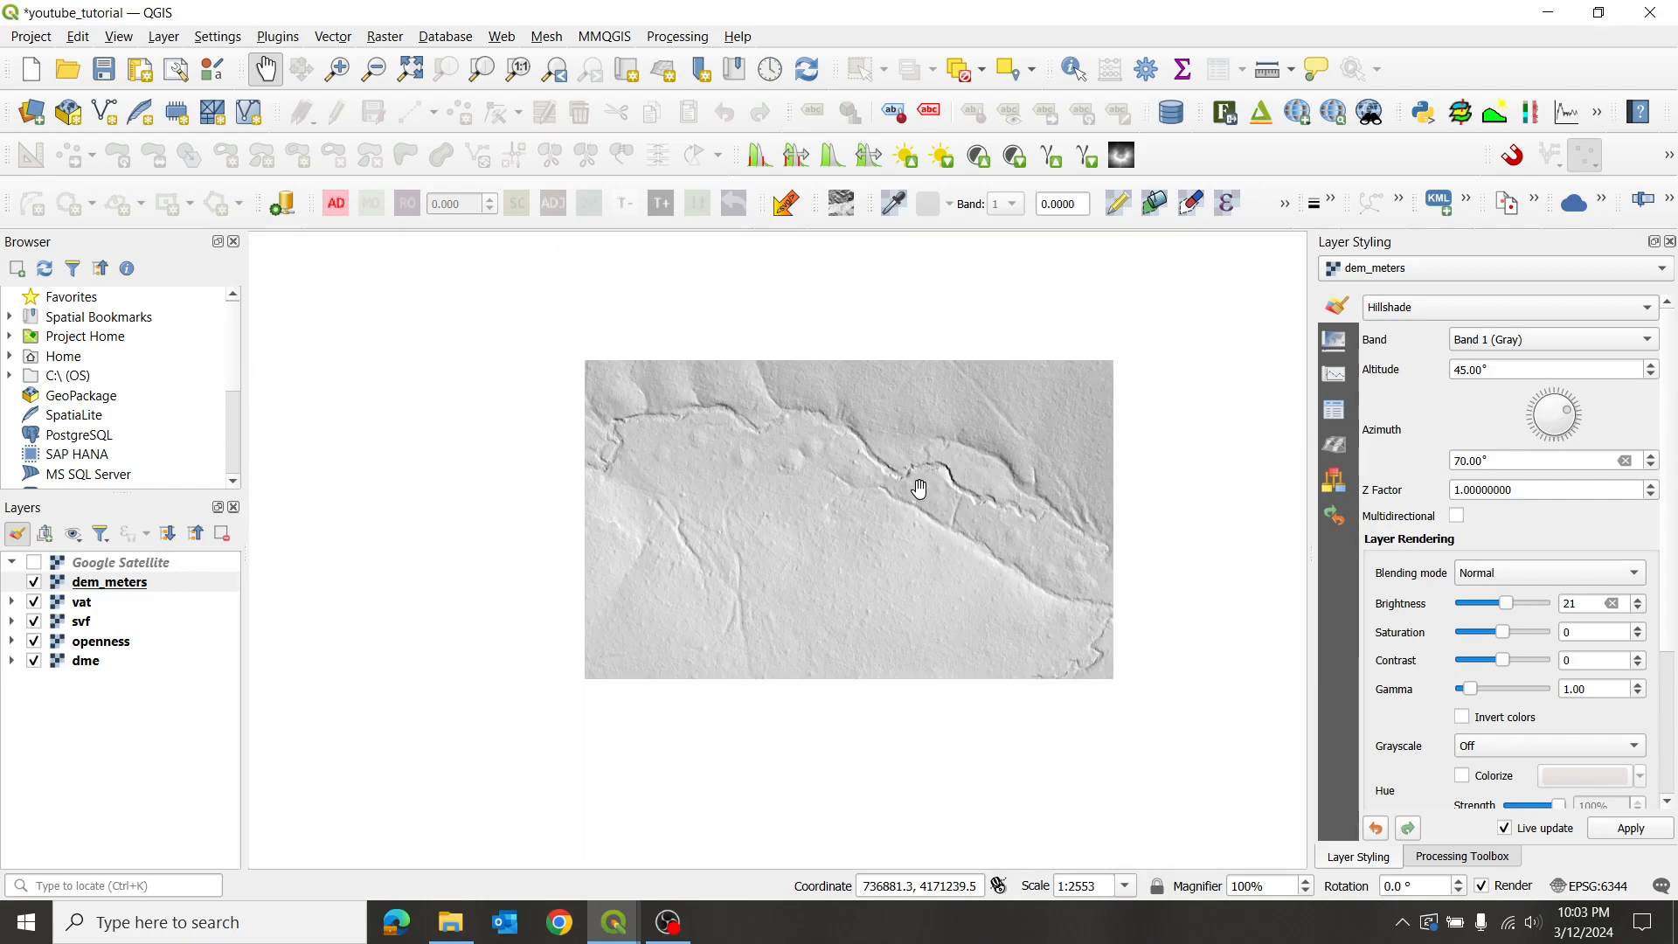
pyautogui.moveTo(1034, 620); pyautogui.dragTo(876, 391)
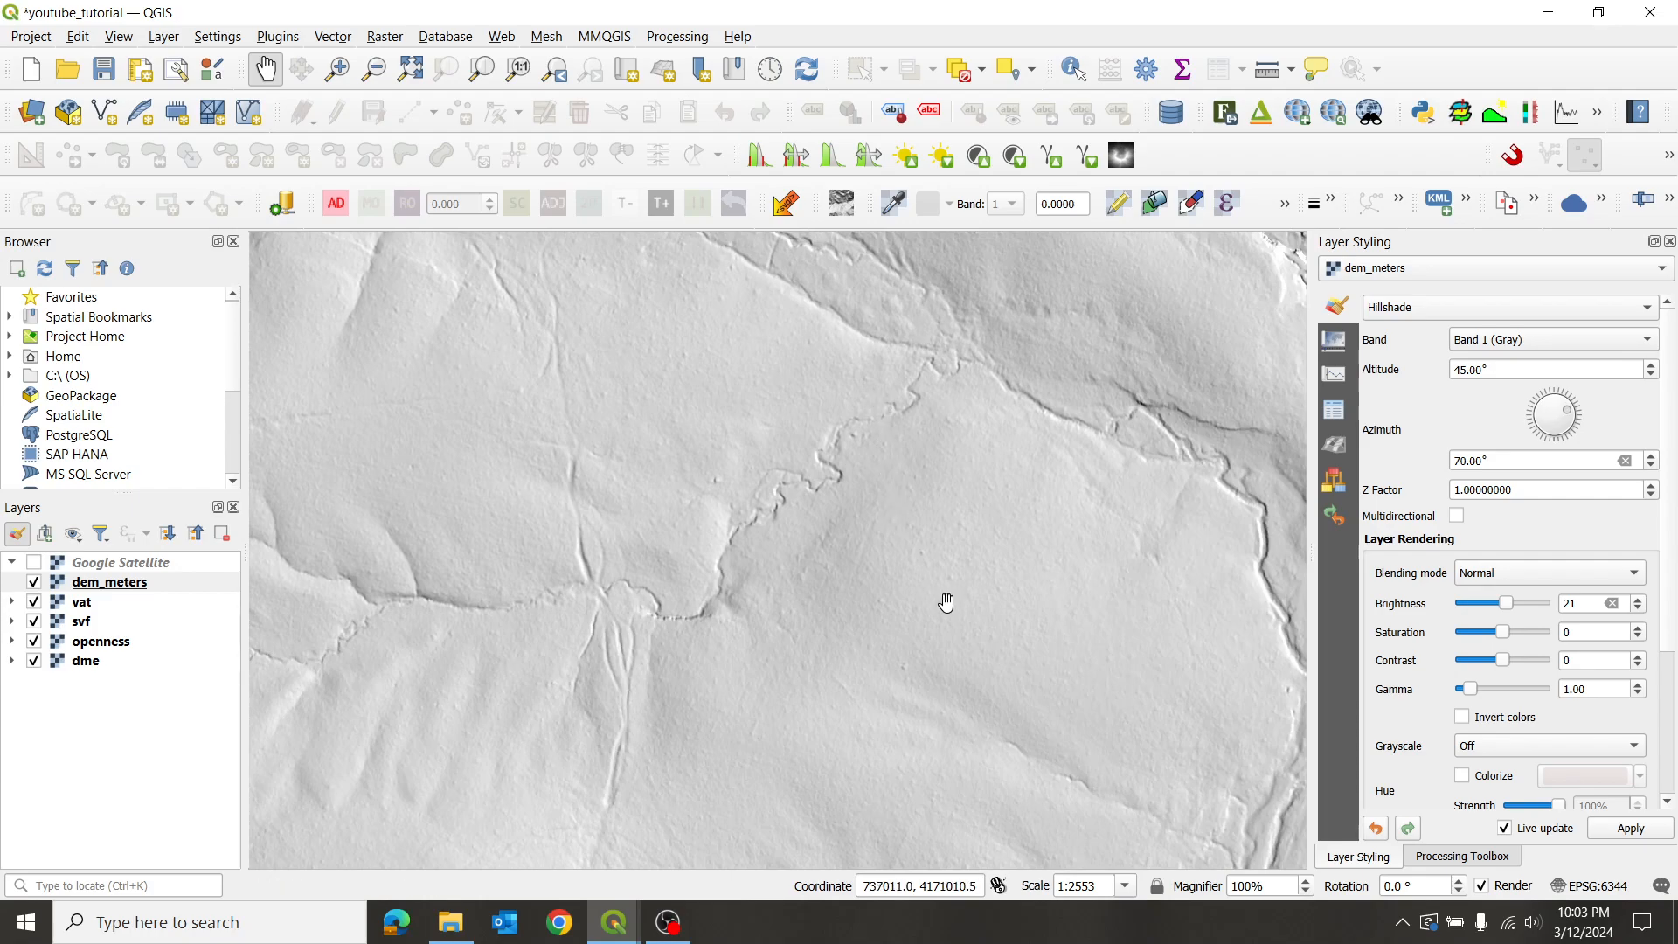
pyautogui.scroll(1, 989, 629)
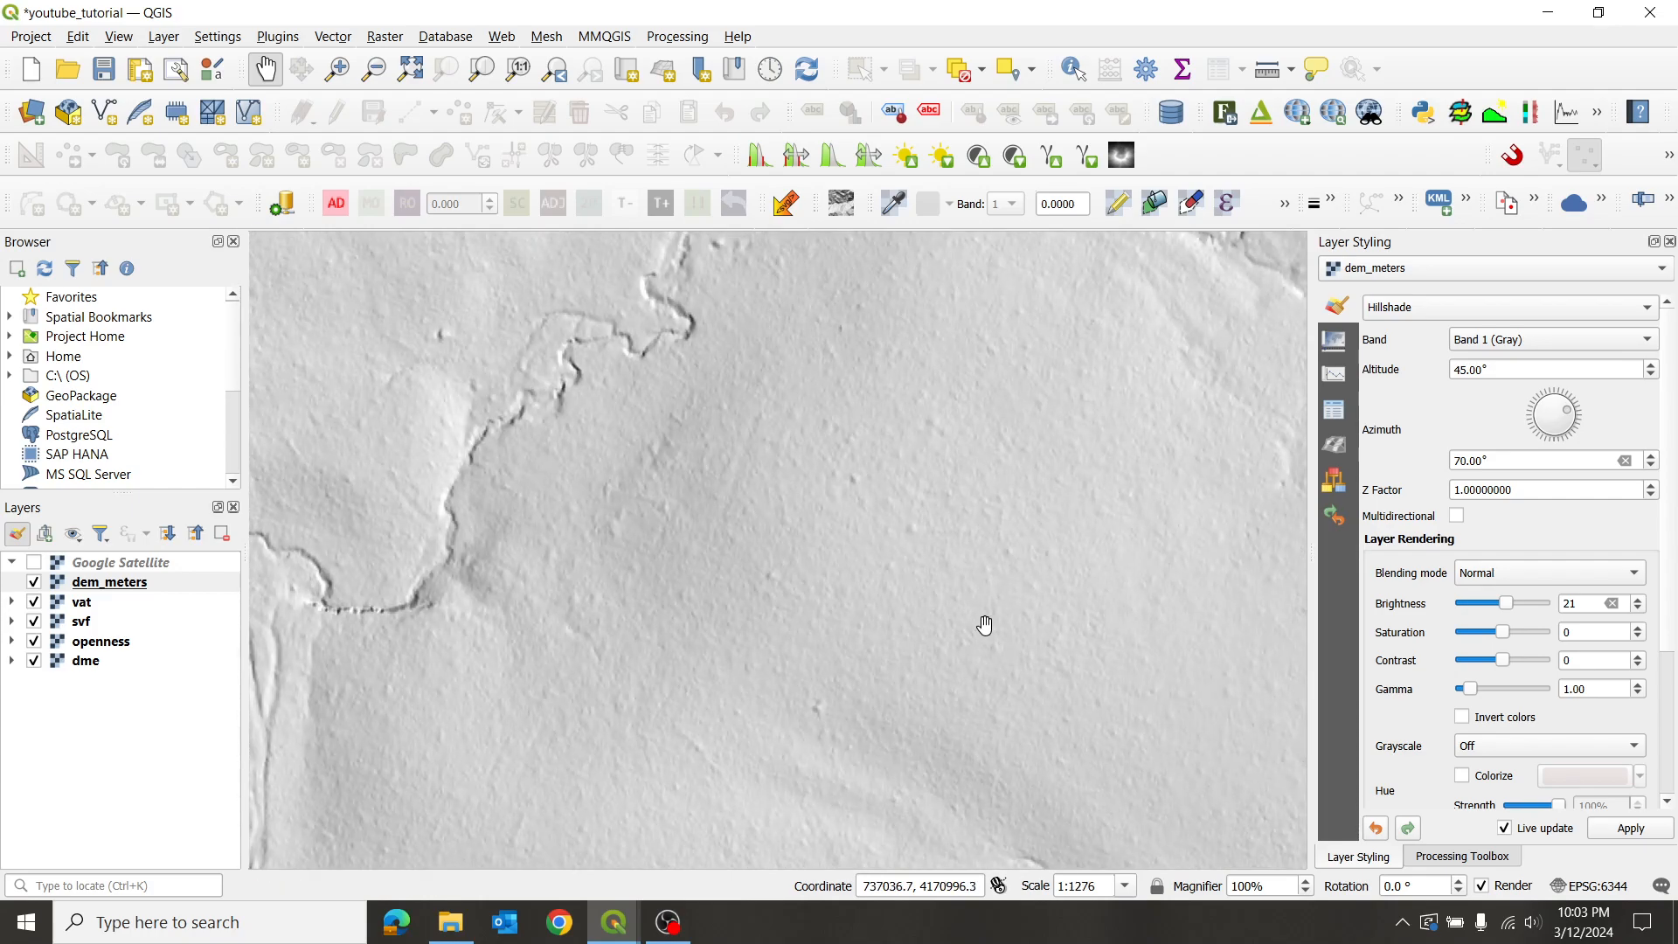
pyautogui.scroll(-1, 996, 602)
pyautogui.scroll(-2, 989, 603)
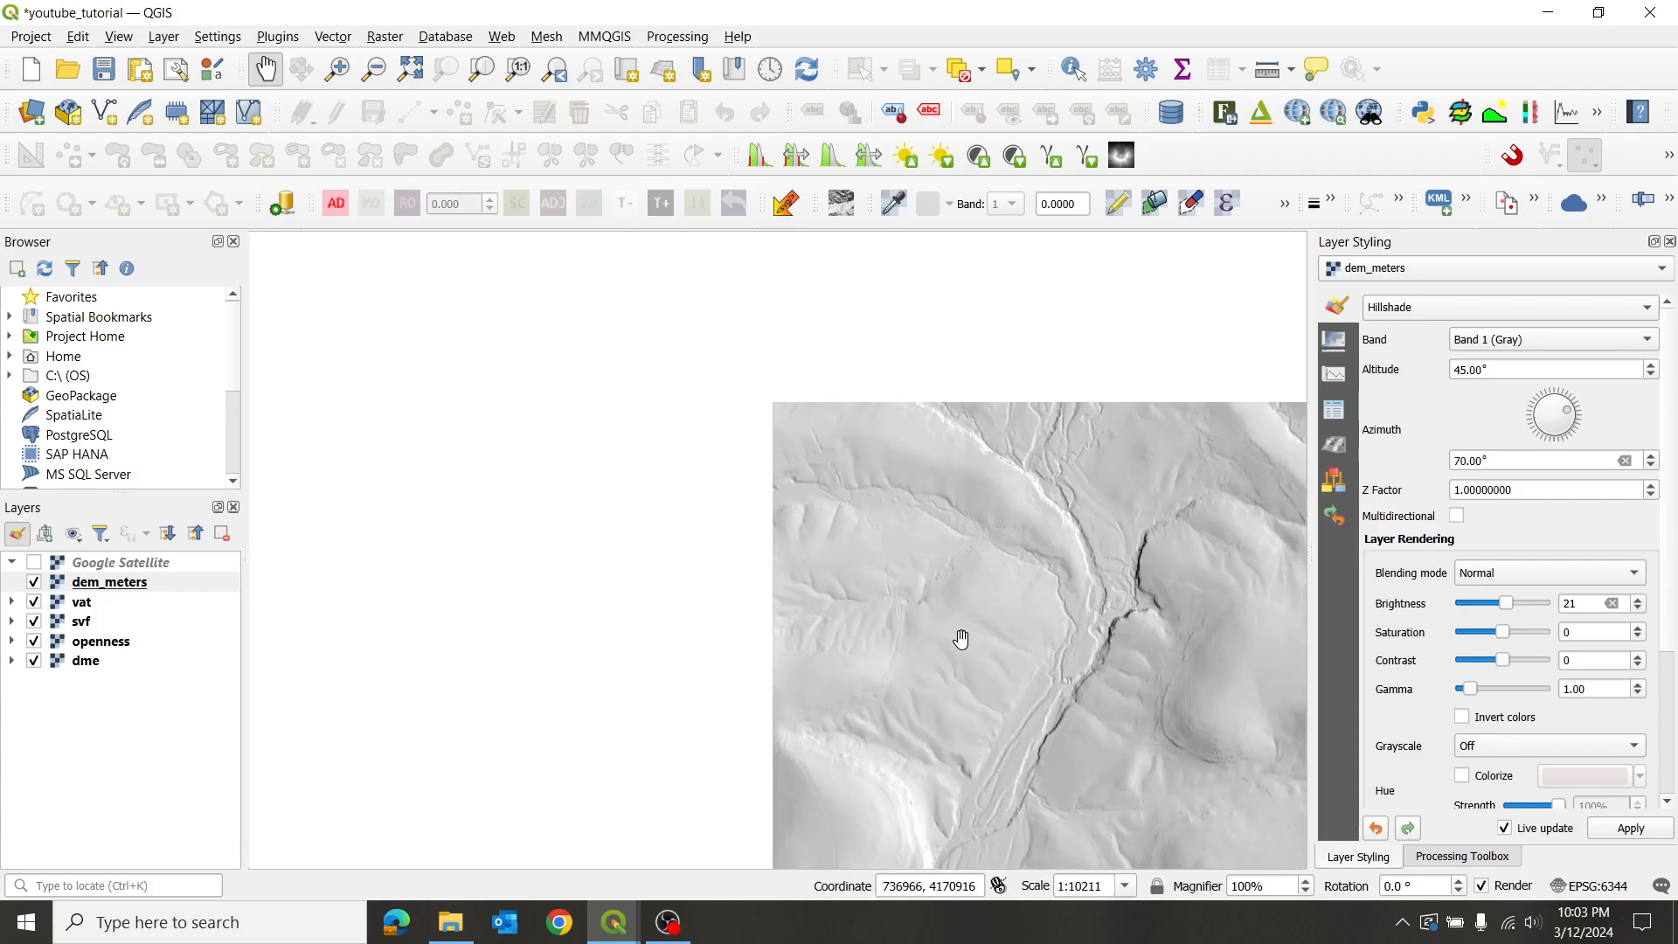
pyautogui.moveTo(960, 641); pyautogui.dragTo(947, 475)
pyautogui.scroll(2, 899, 506)
pyautogui.moveTo(1059, 329); pyautogui.dragTo(906, 516)
pyautogui.moveTo(1023, 360); pyautogui.dragTo(910, 521)
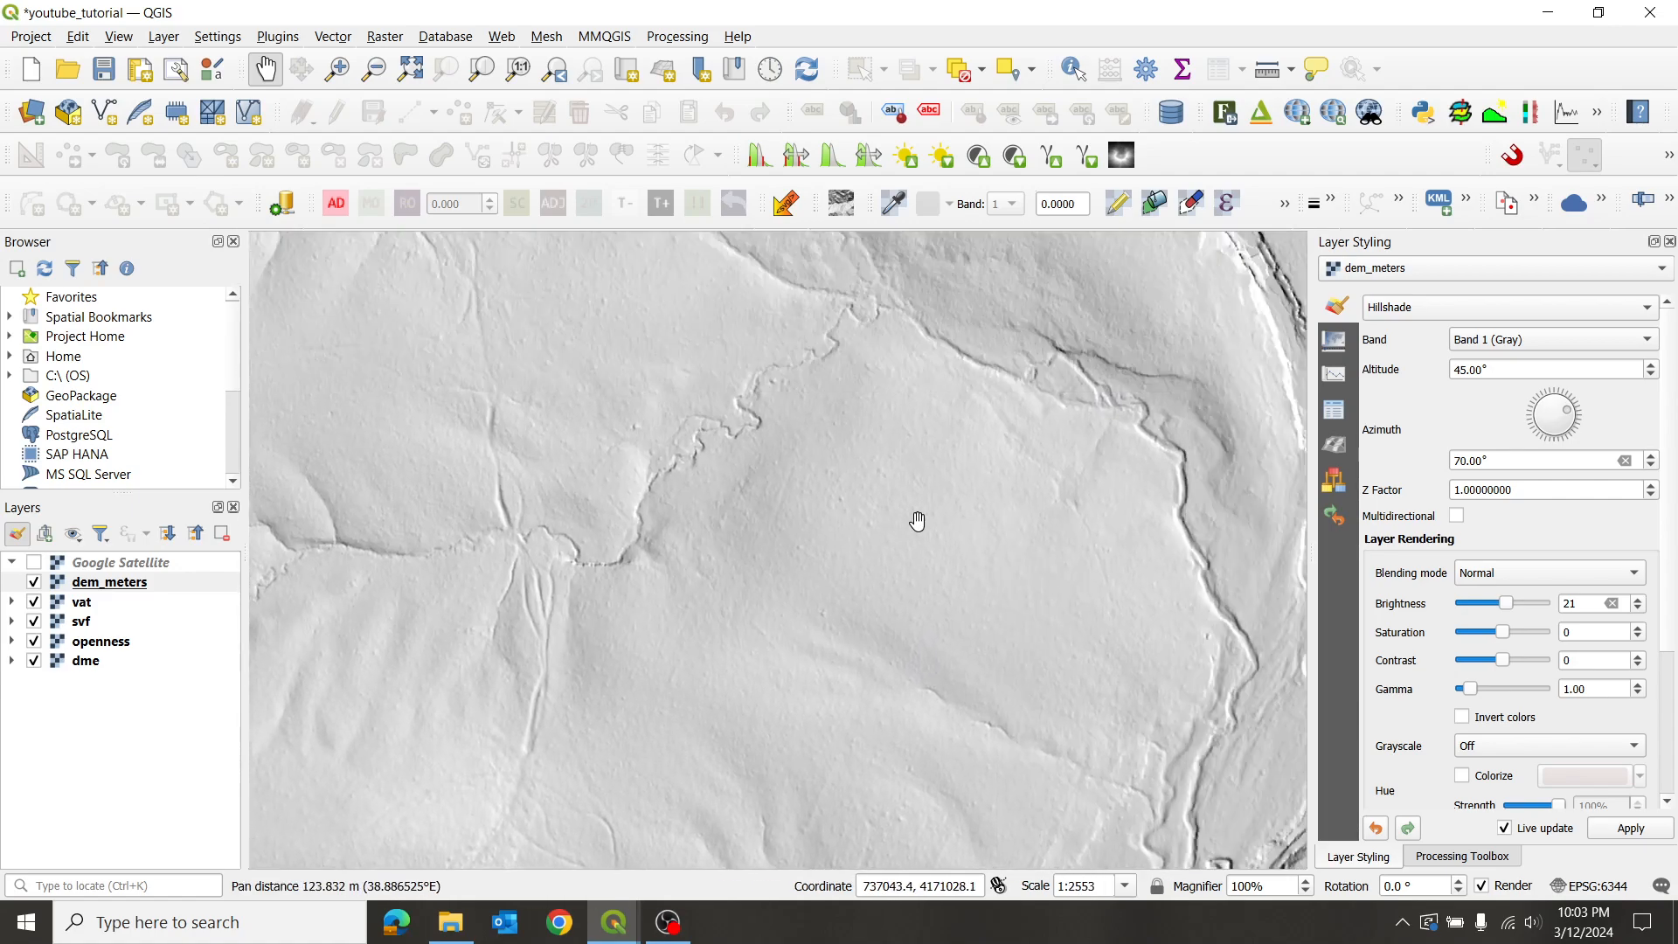
pyautogui.scroll(1, 891, 506)
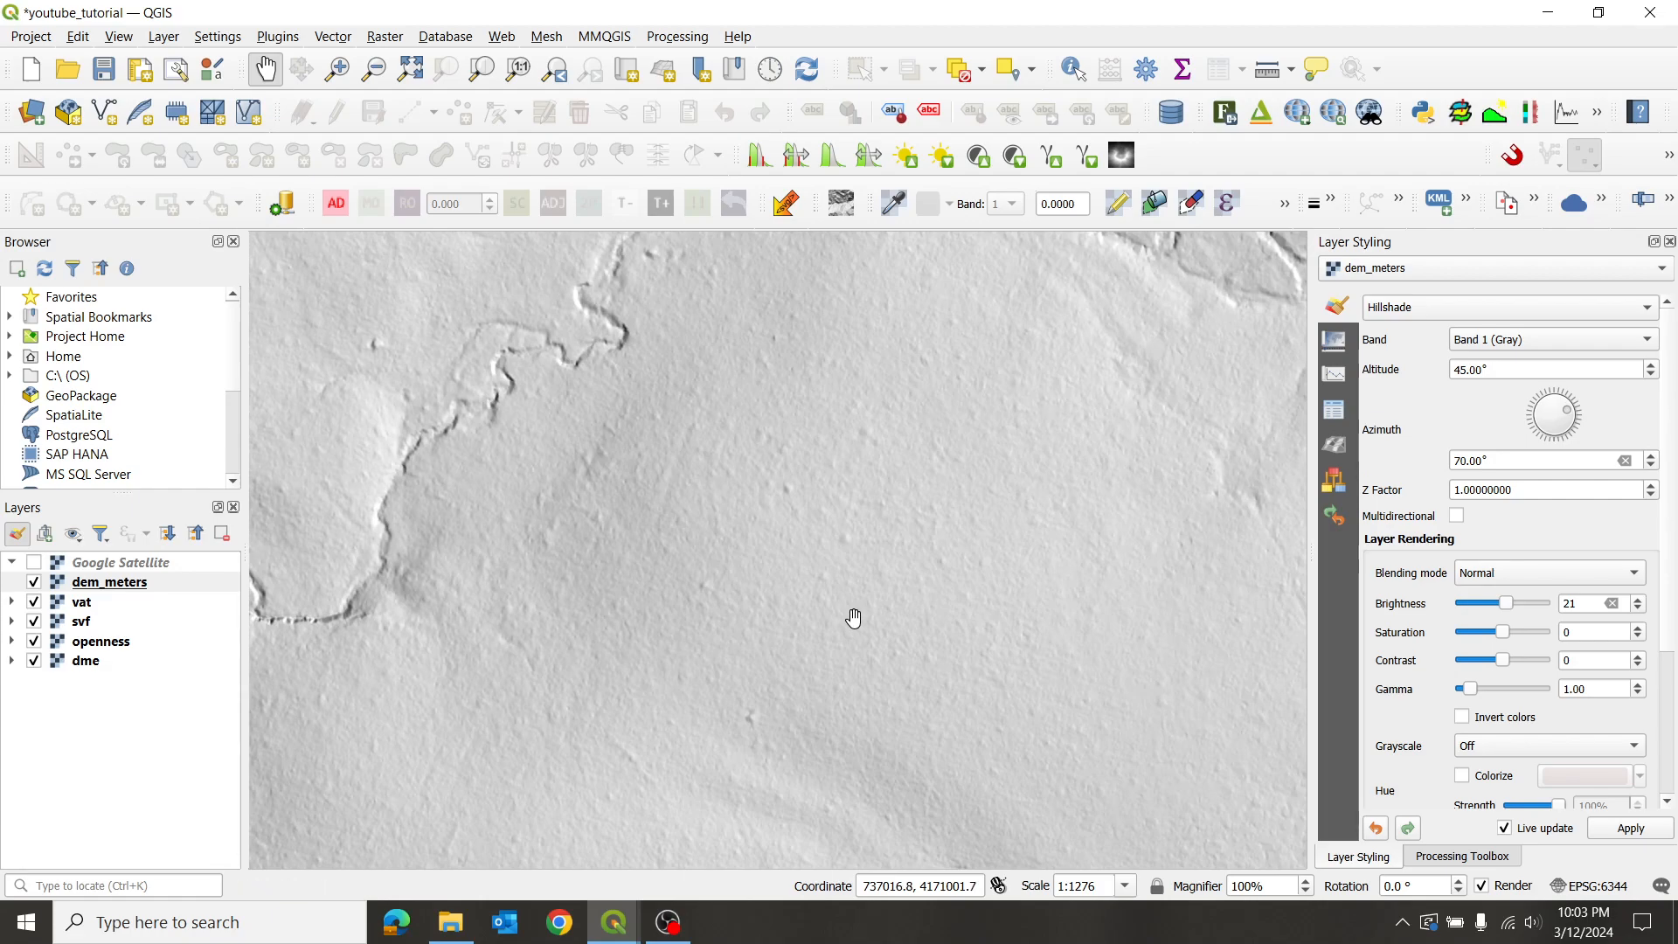
pyautogui.scroll(-1, 932, 539)
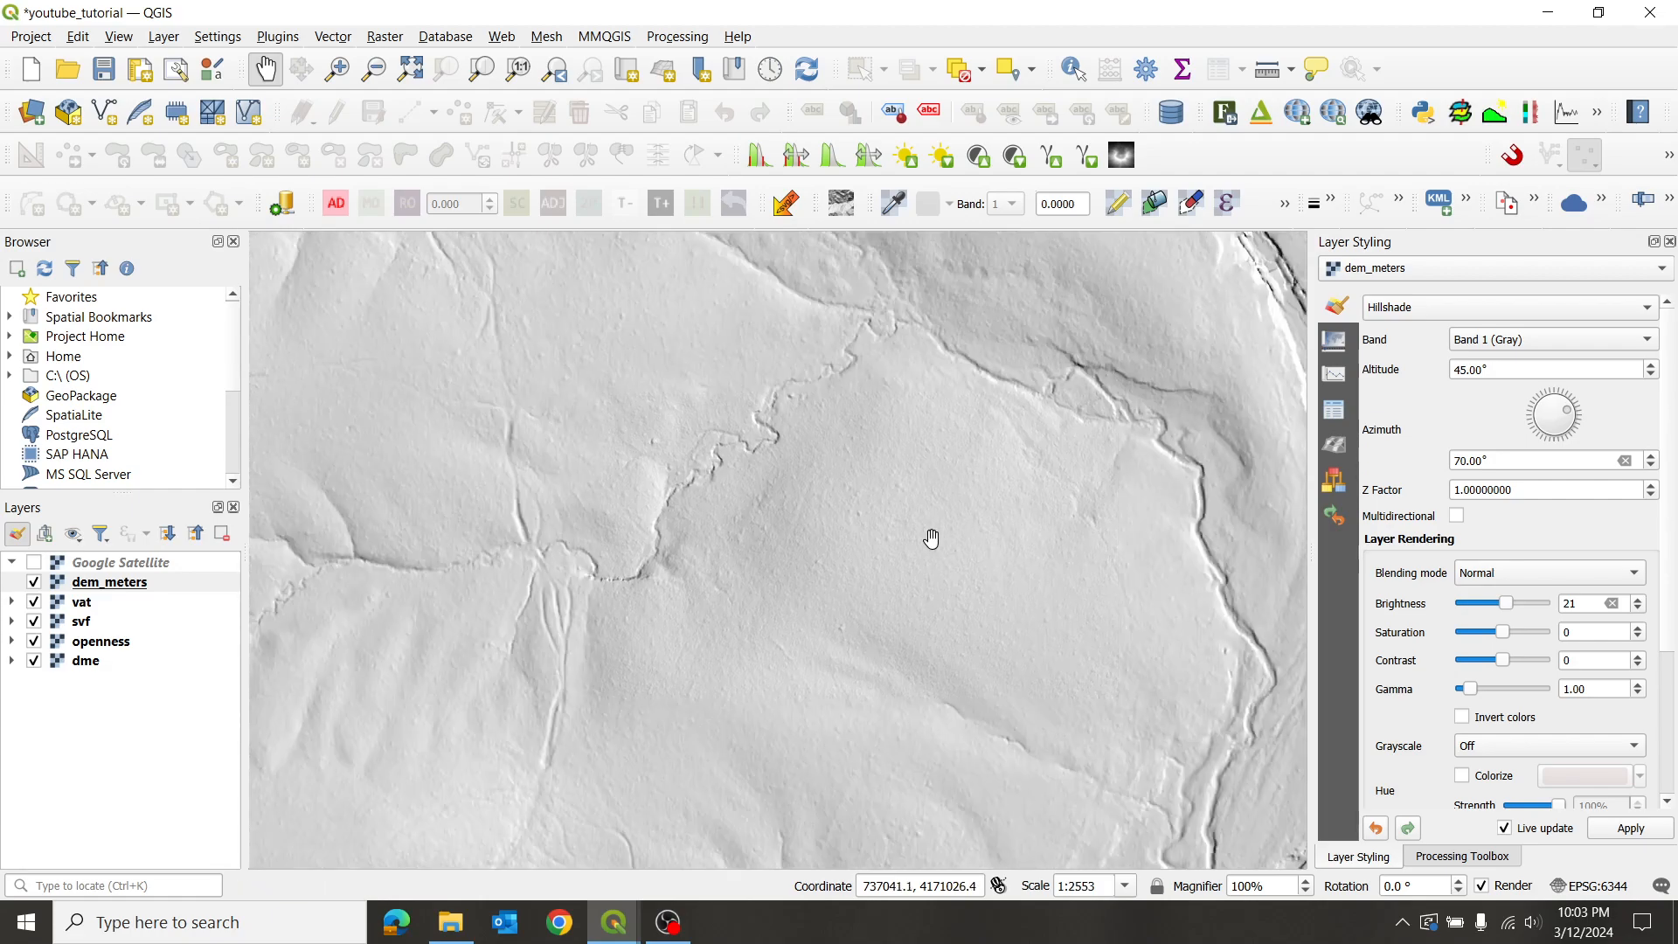
pyautogui.scroll(1, 769, 562)
pyautogui.scroll(-1, 802, 548)
pyautogui.moveTo(771, 468); pyautogui.dragTo(850, 584)
pyautogui.moveTo(857, 517); pyautogui.dragTo(820, 599)
pyautogui.scroll(1, 869, 592)
pyautogui.scroll(-1, 883, 612)
pyautogui.moveTo(898, 634); pyautogui.dragTo(819, 470)
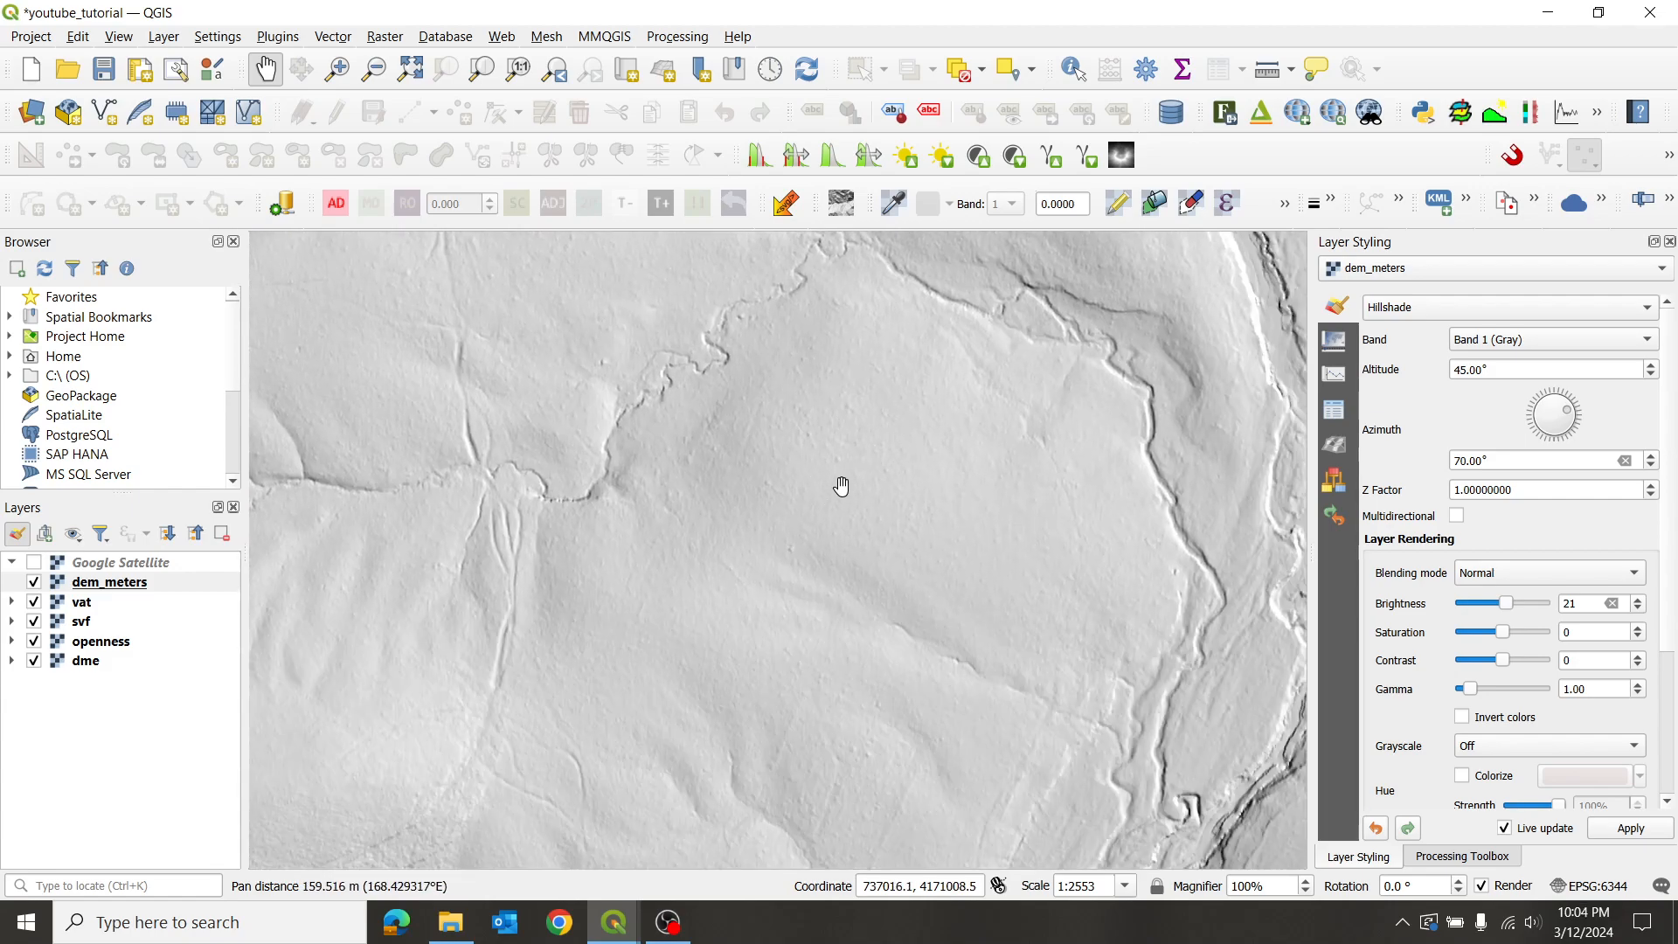
pyautogui.scroll(1, 874, 474)
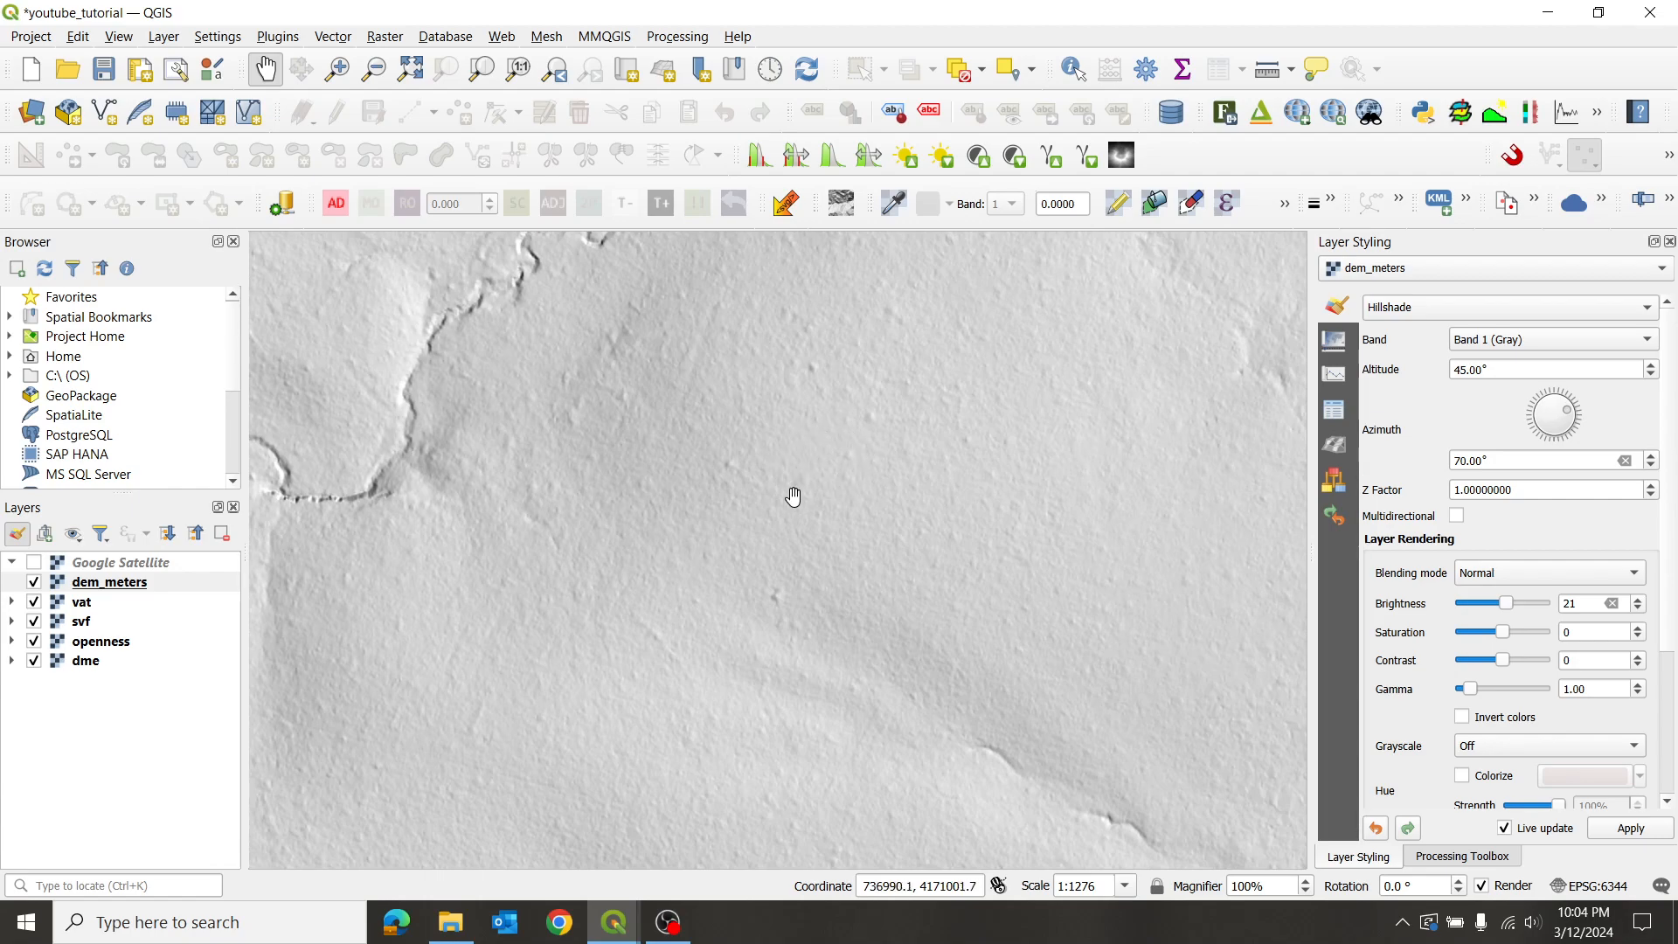
pyautogui.scroll(-1, 837, 422)
pyautogui.moveTo(846, 633); pyautogui.dragTo(915, 483)
pyautogui.moveTo(873, 404); pyautogui.dragTo(932, 472)
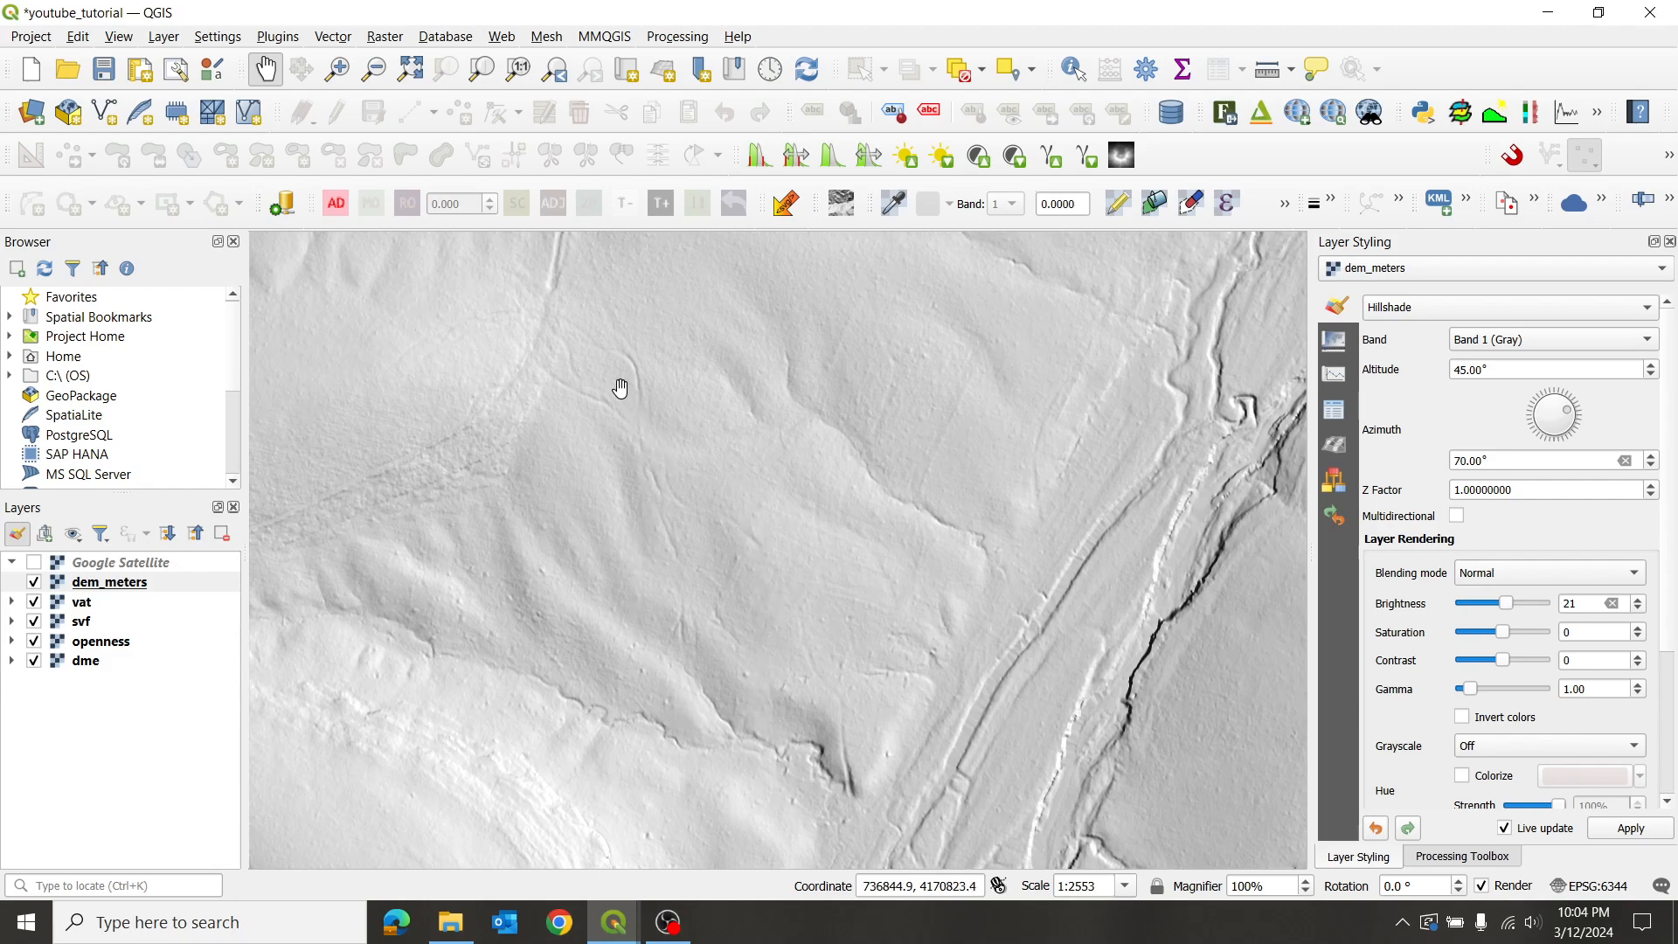
pyautogui.moveTo(888, 483); pyautogui.dragTo(831, 472)
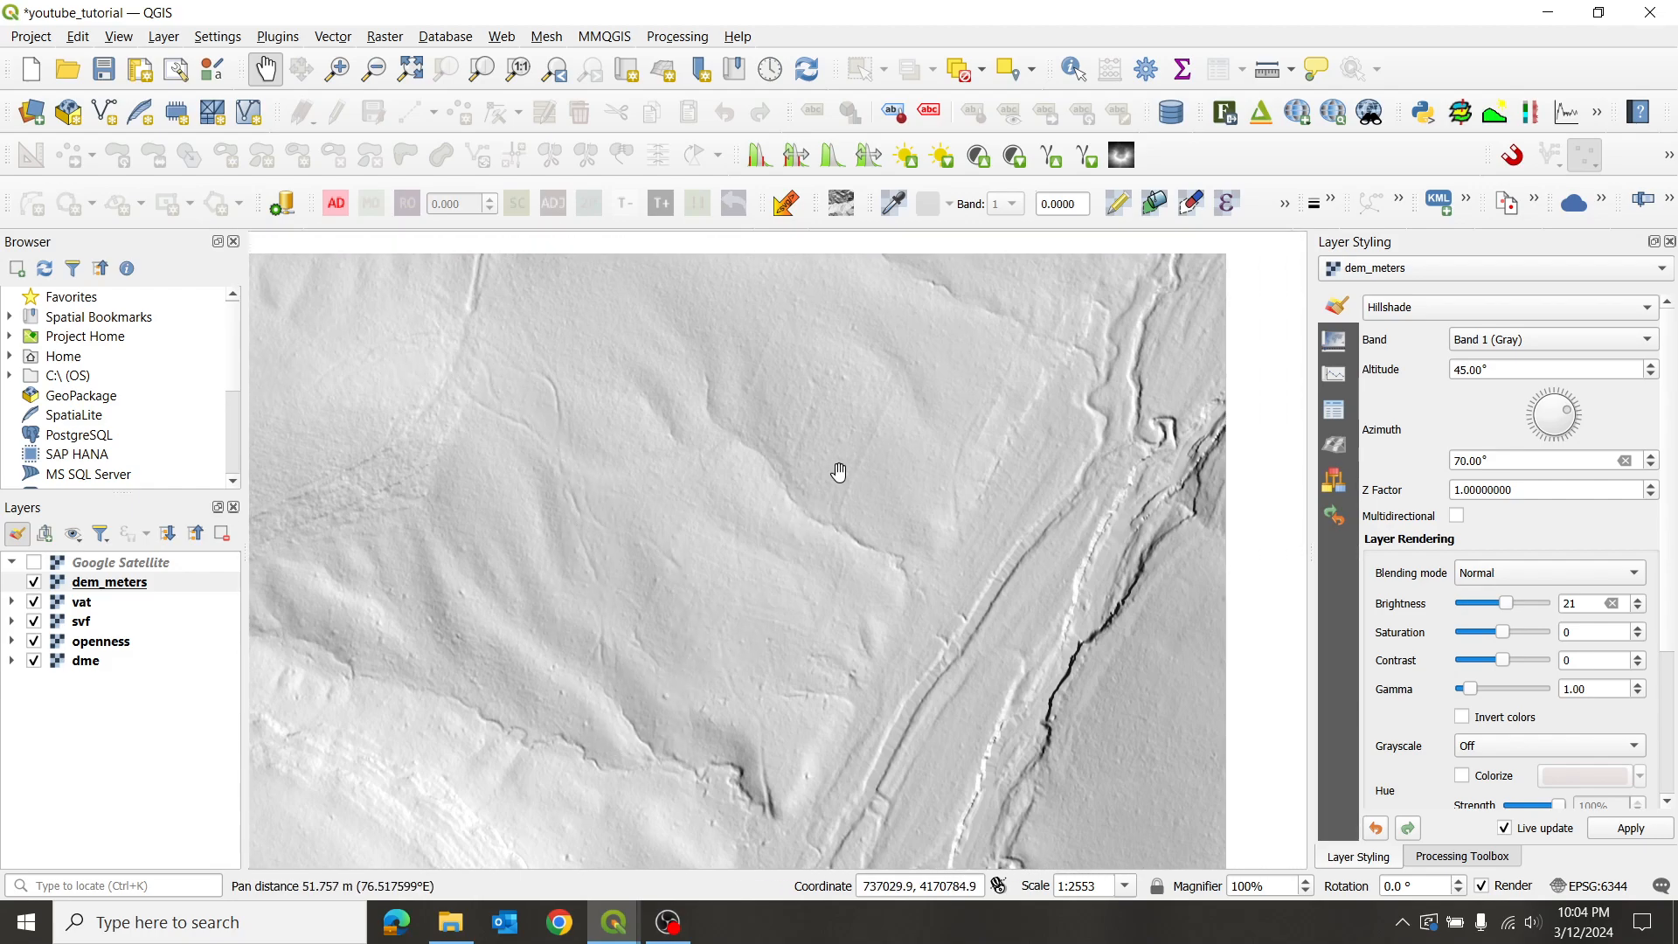
pyautogui.scroll(1, 826, 423)
pyautogui.scroll(-1, 789, 502)
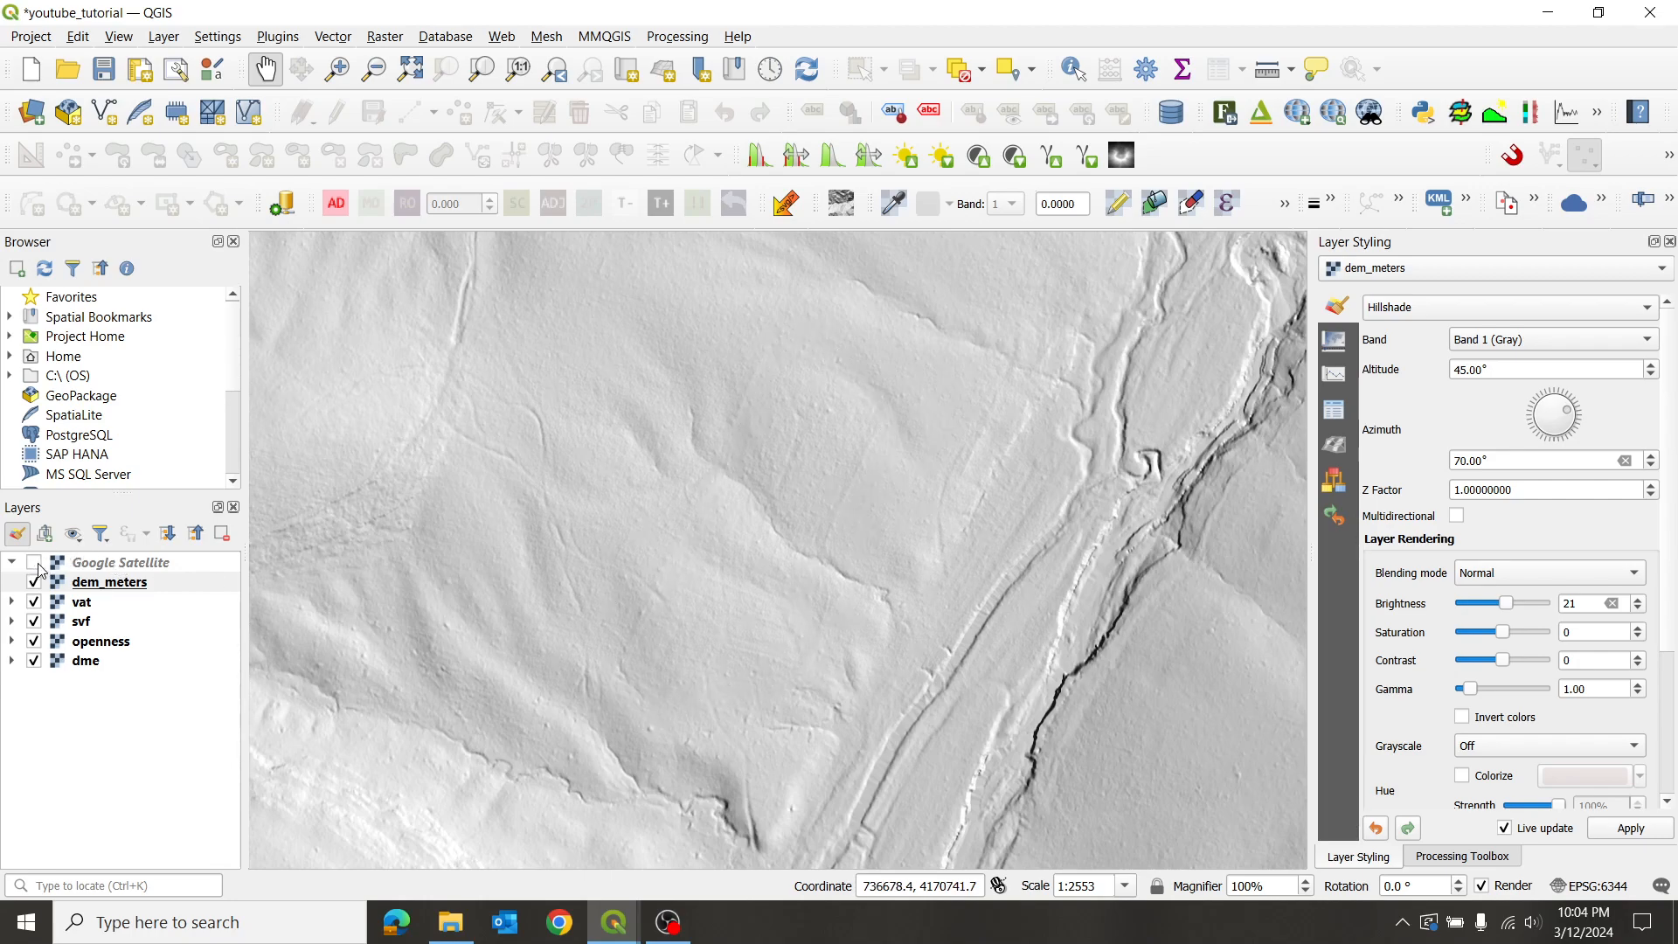
pyautogui.click(33, 564)
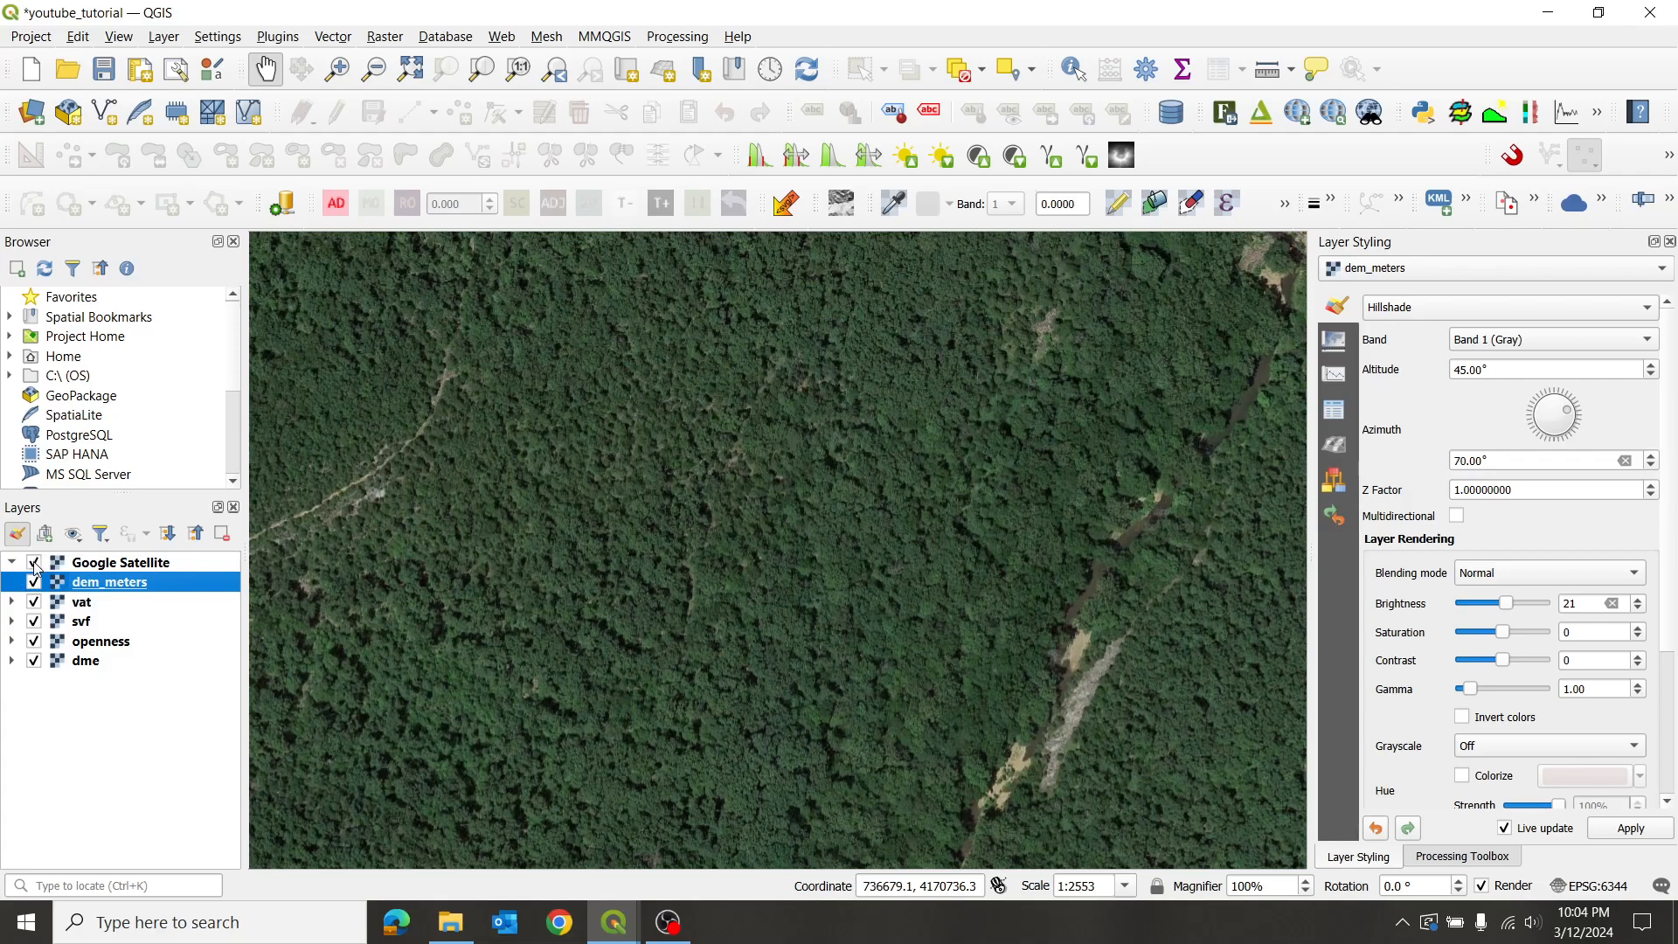
pyautogui.click(35, 564)
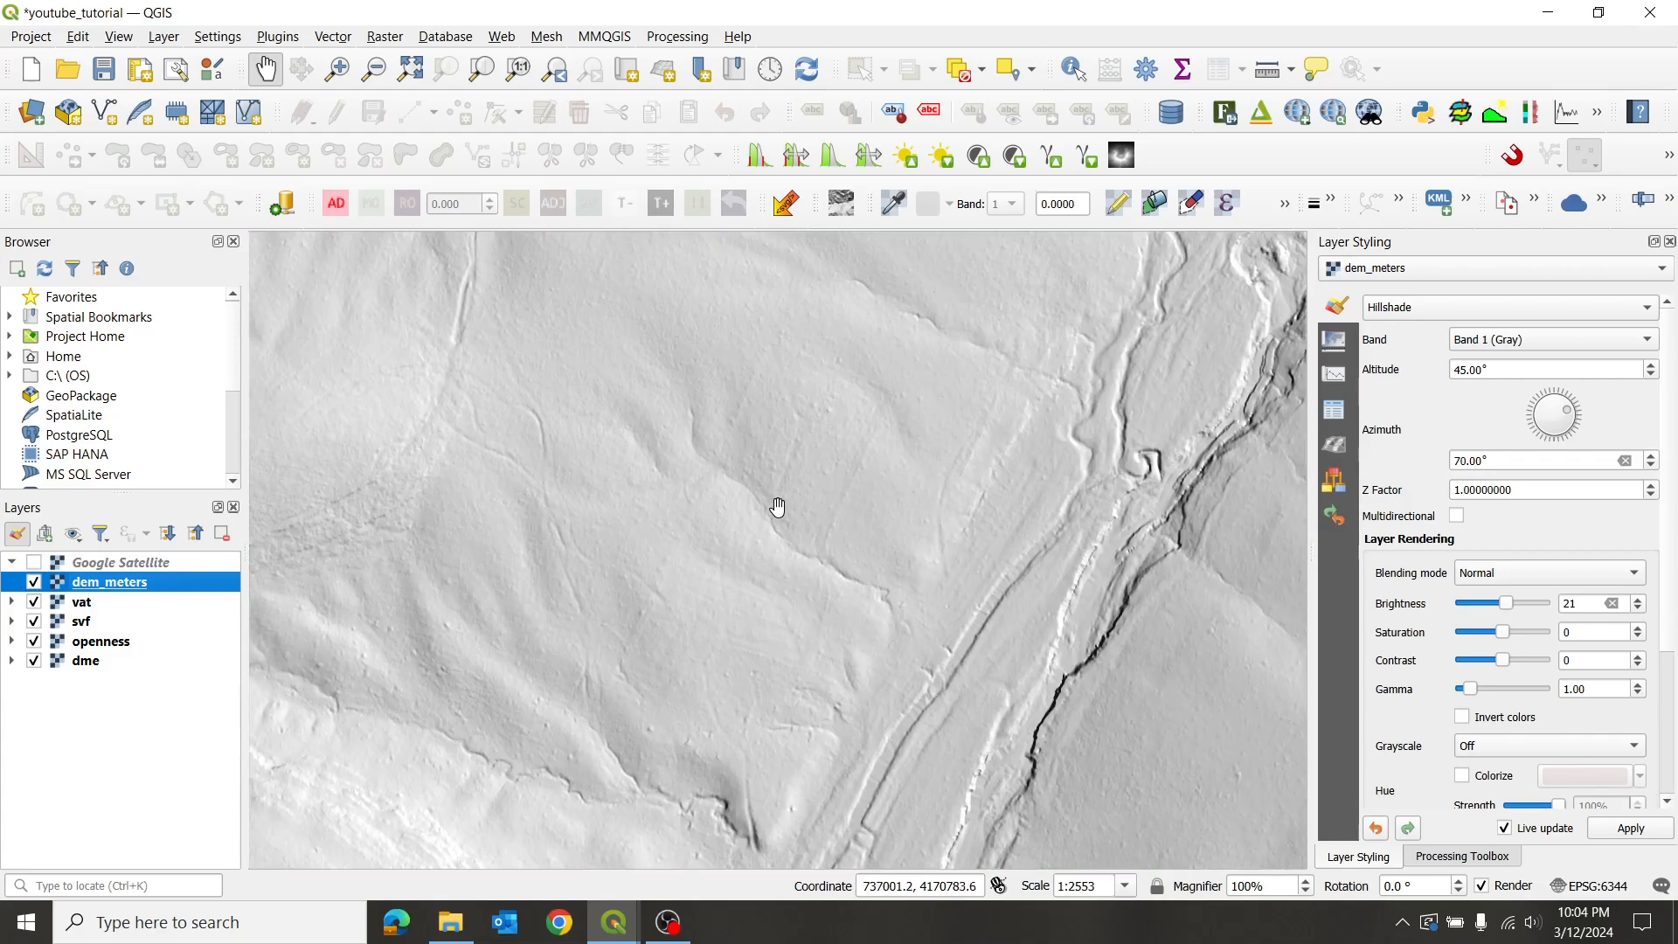
pyautogui.scroll(-1, 777, 507)
pyautogui.moveTo(973, 622); pyautogui.dragTo(768, 487)
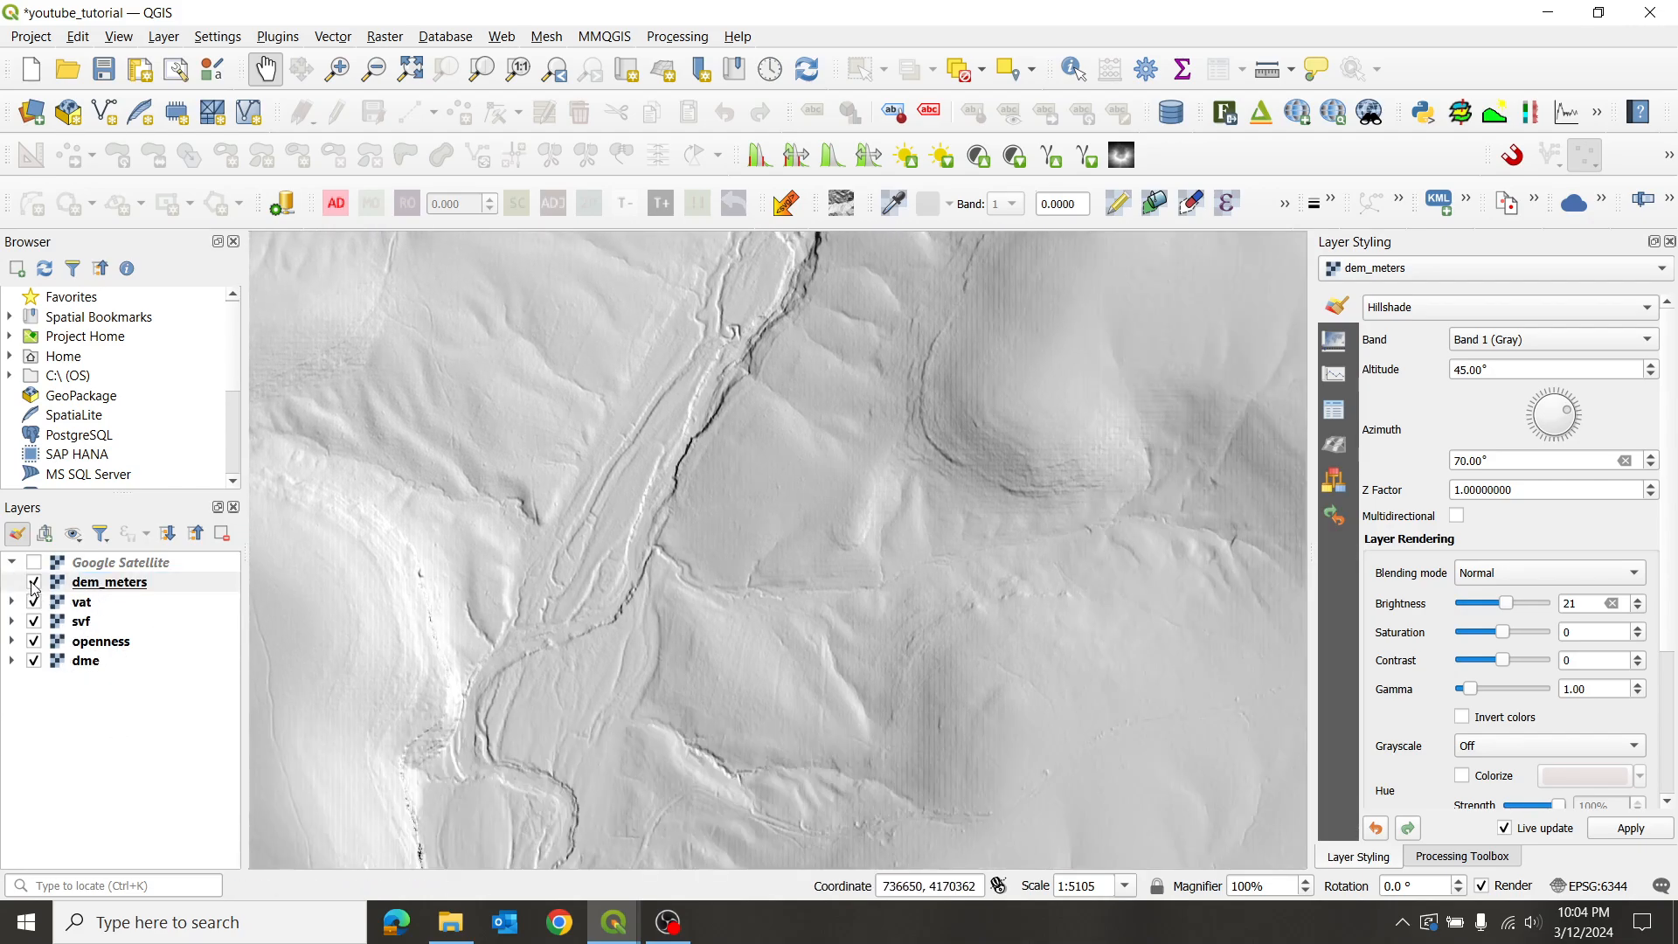
# - Hide dem_meters and zoom over the vat layer's plateau and channels
pyautogui.click(34, 583)
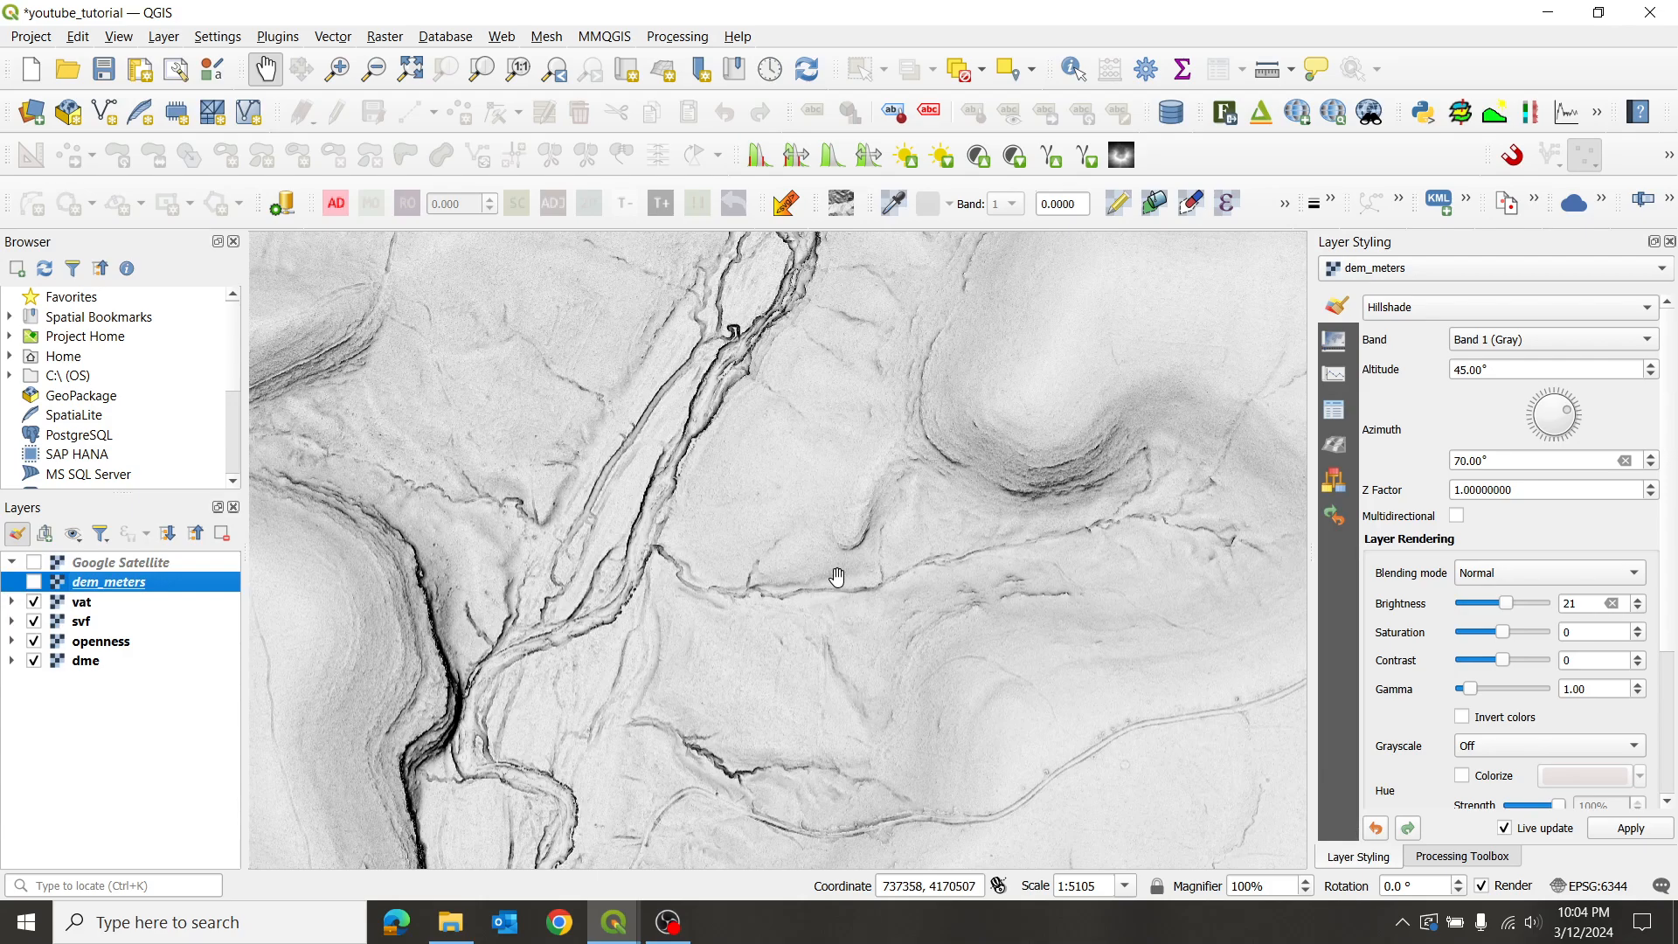
pyautogui.scroll(-1, 874, 555)
pyautogui.moveTo(954, 690); pyautogui.dragTo(900, 471)
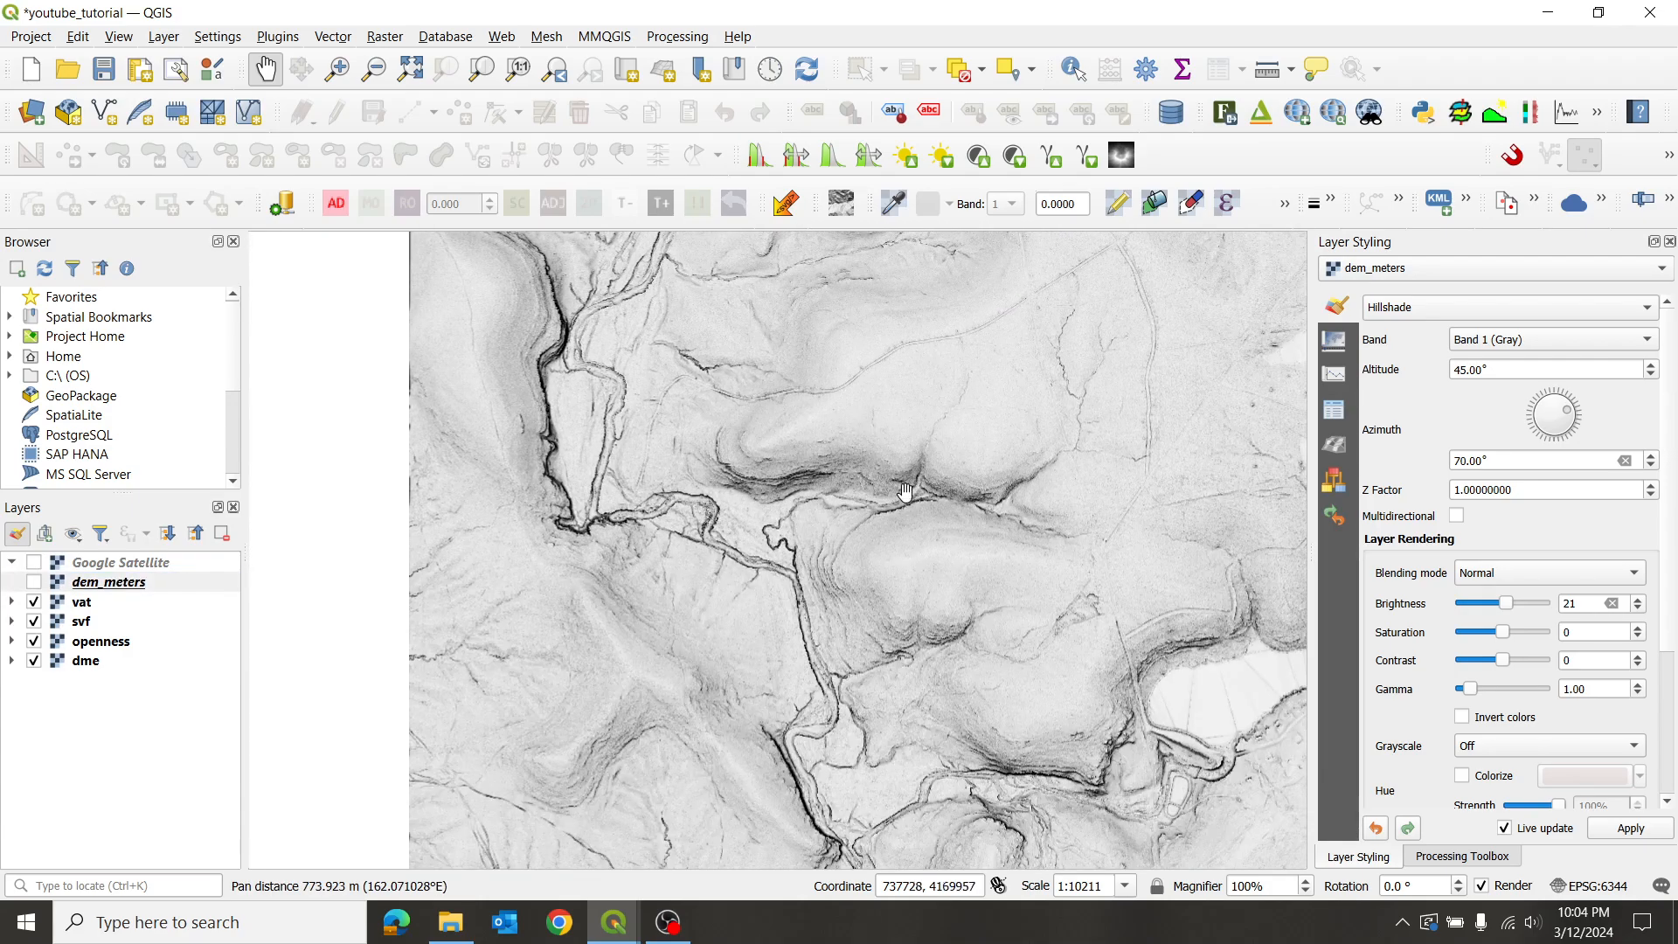
pyautogui.scroll(1, 852, 516)
pyautogui.scroll(1, 887, 575)
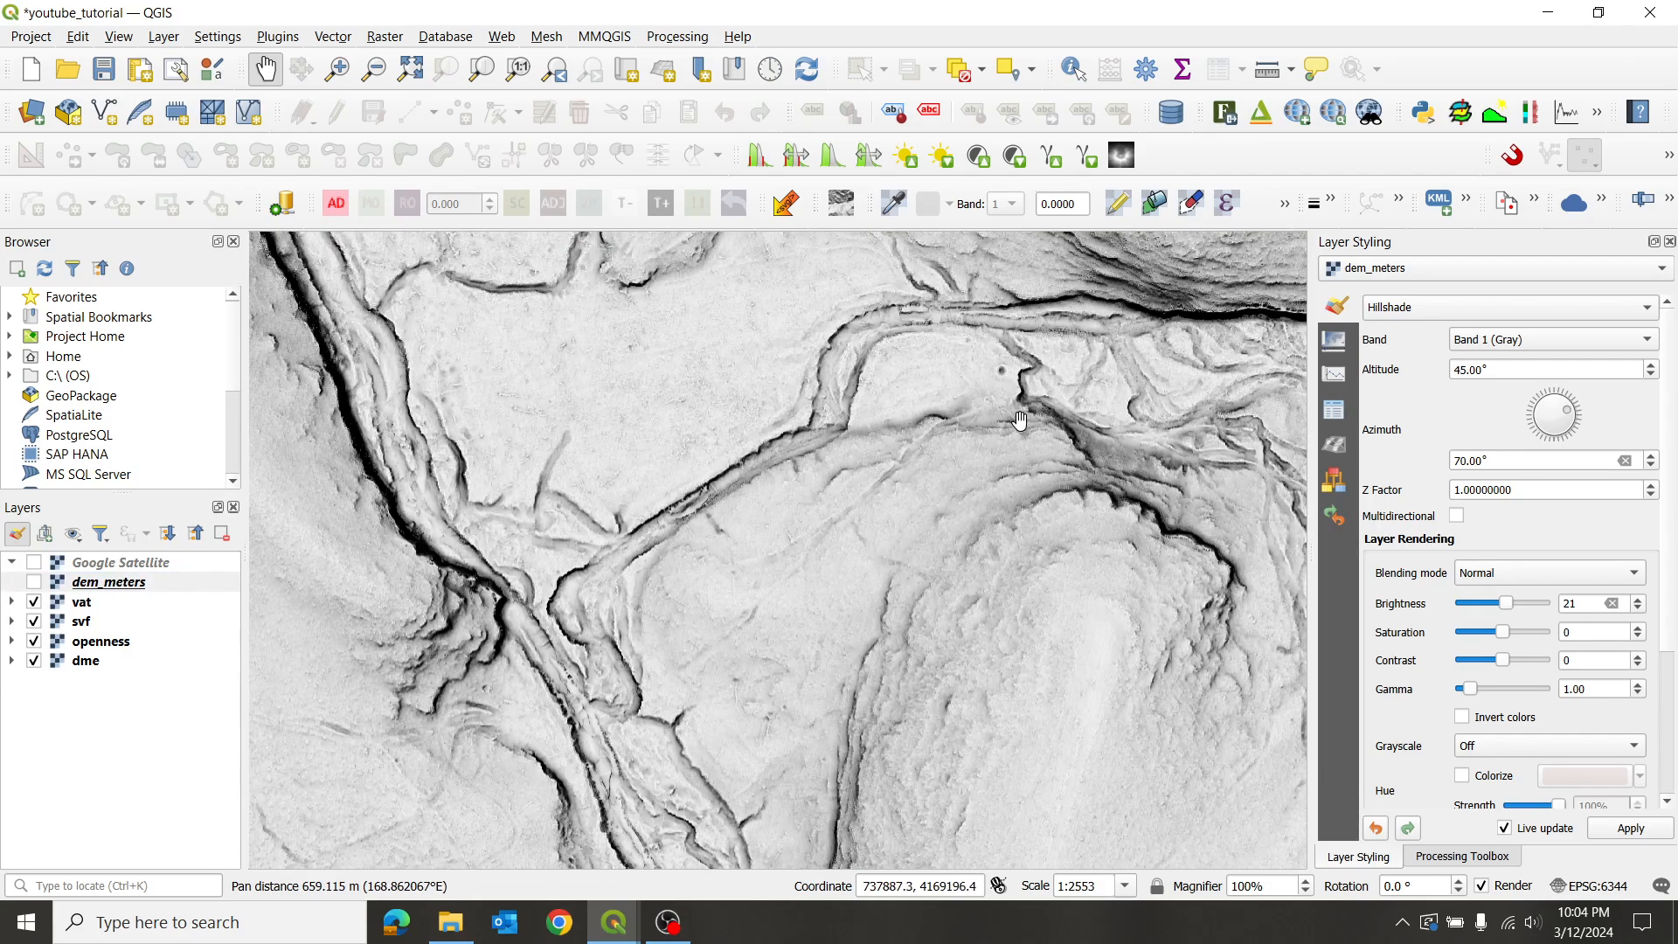
pyautogui.moveTo(1015, 420); pyautogui.dragTo(881, 521)
pyautogui.scroll(2, 843, 460)
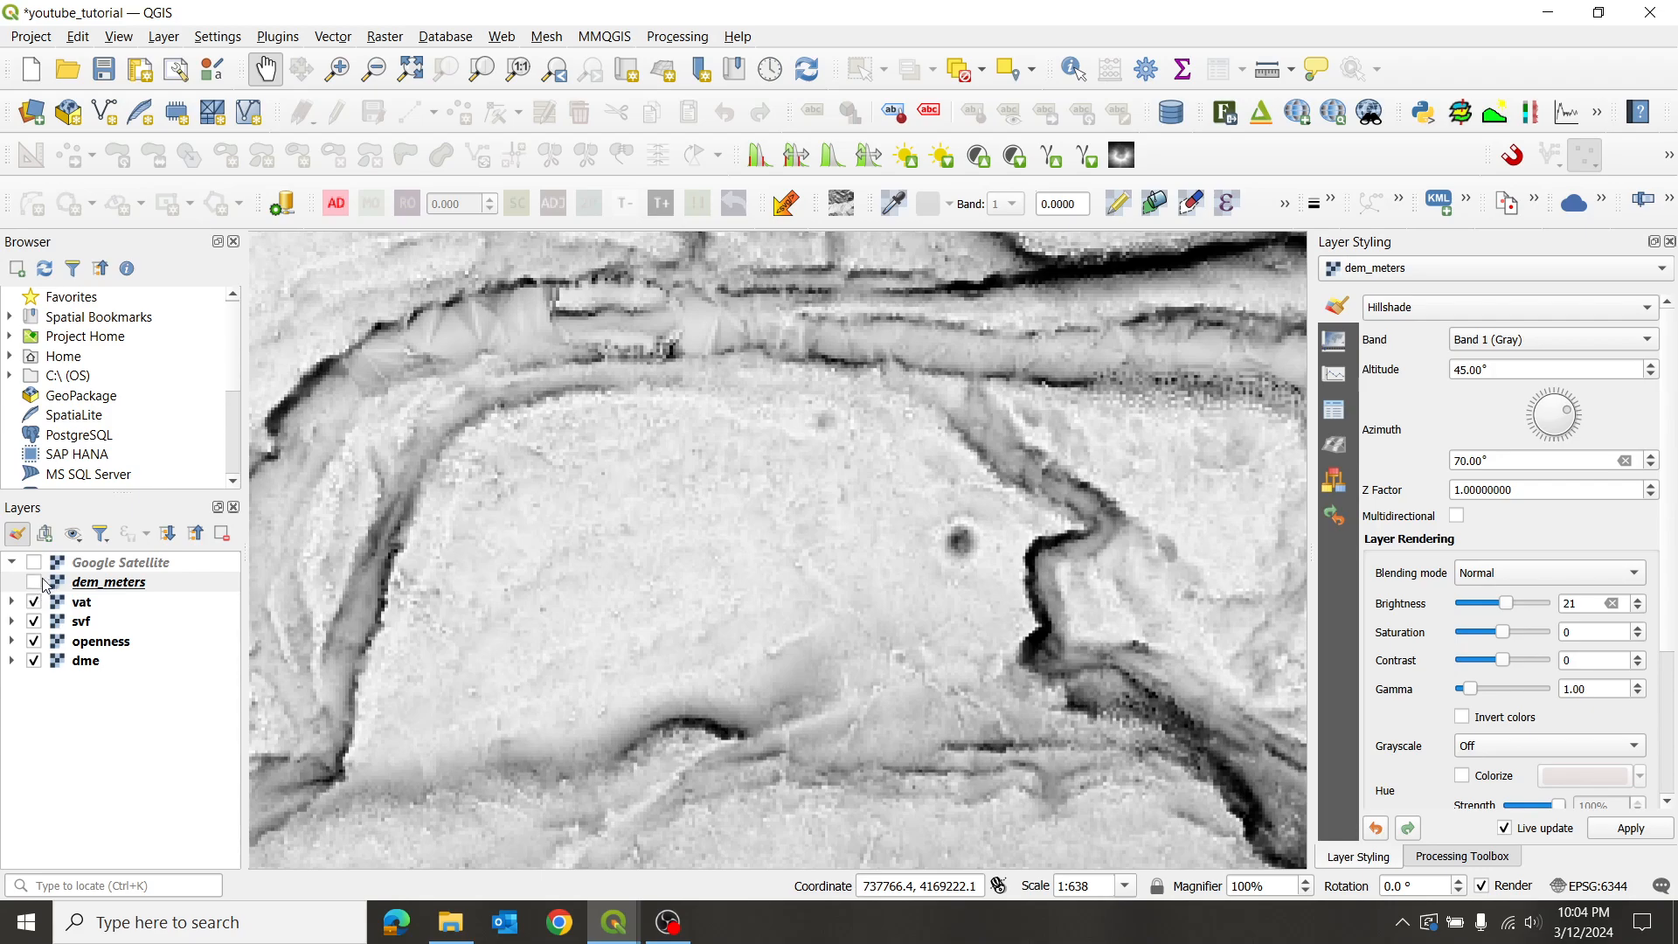
# - Toggle dem_meters on and off to compare, then survey more of the vat terrain
pyautogui.click(35, 582)
pyautogui.click(35, 583)
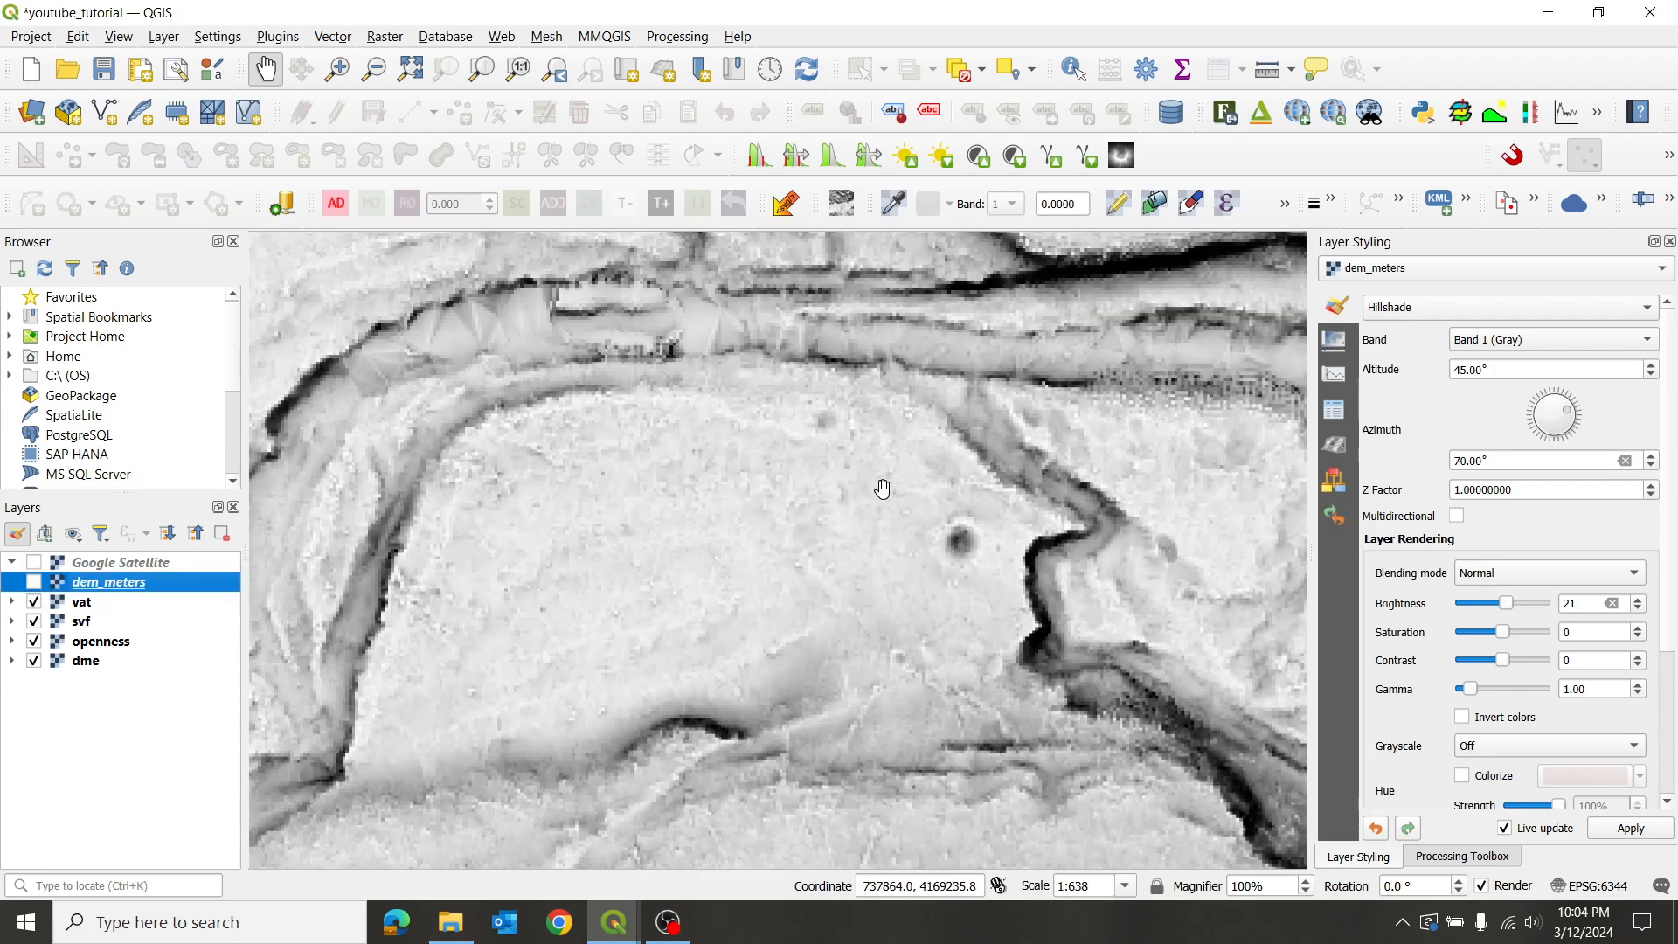
pyautogui.scroll(-2, 877, 486)
pyautogui.scroll(-1, 668, 358)
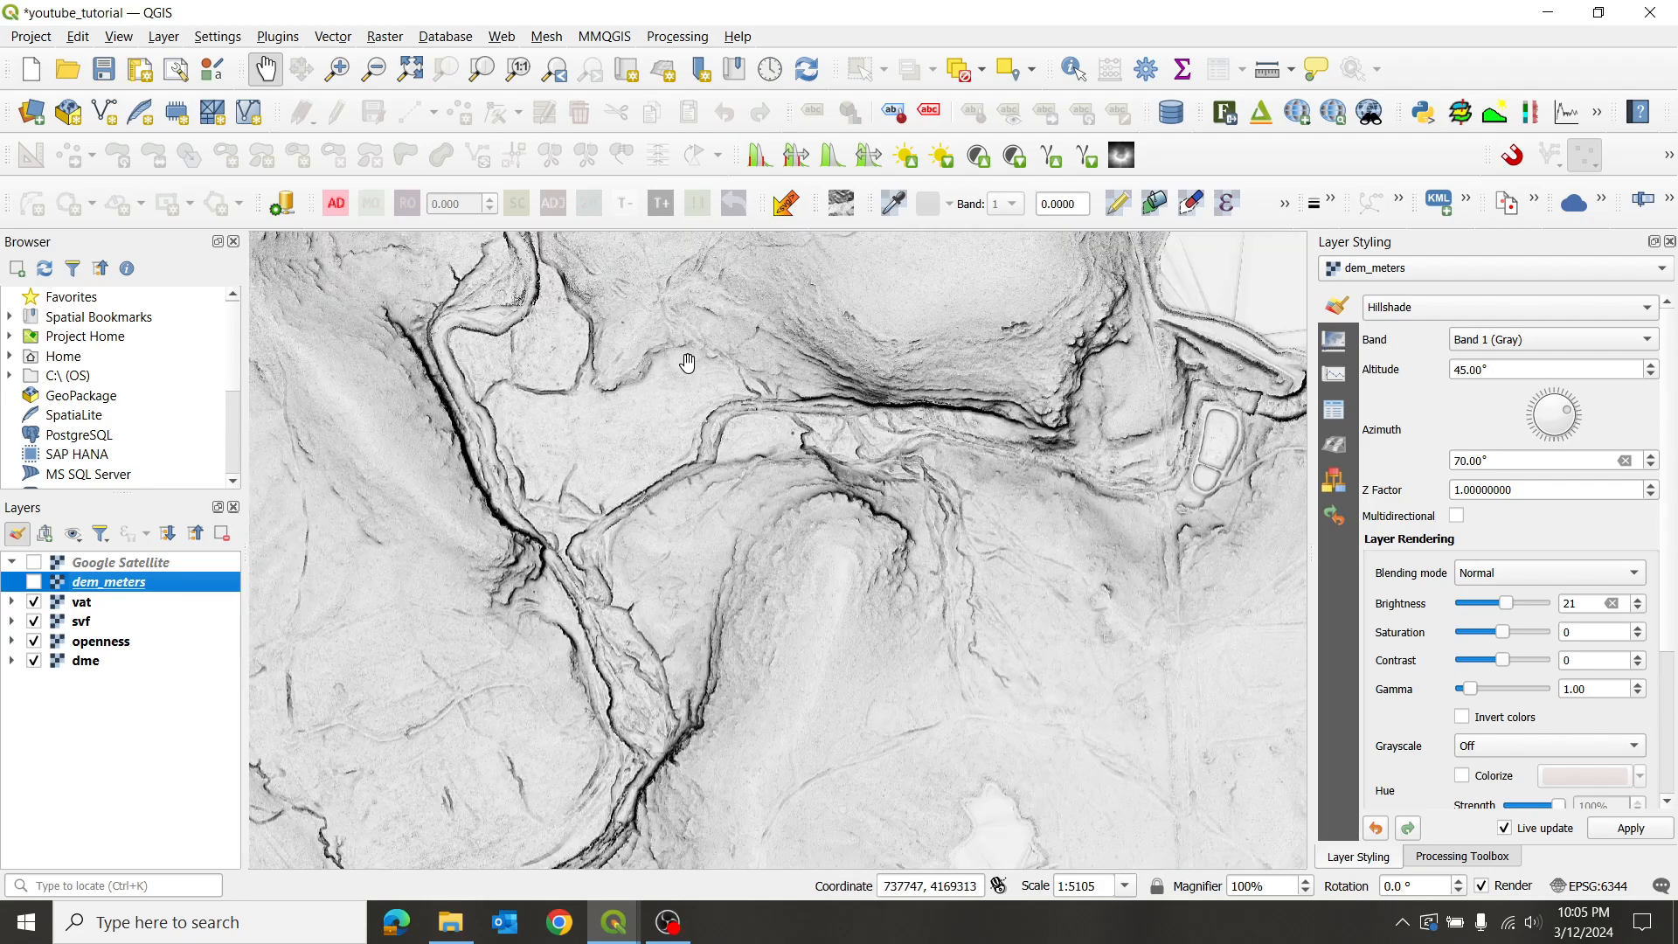
pyautogui.moveTo(661, 332); pyautogui.dragTo(702, 486)
pyautogui.scroll(1, 1005, 693)
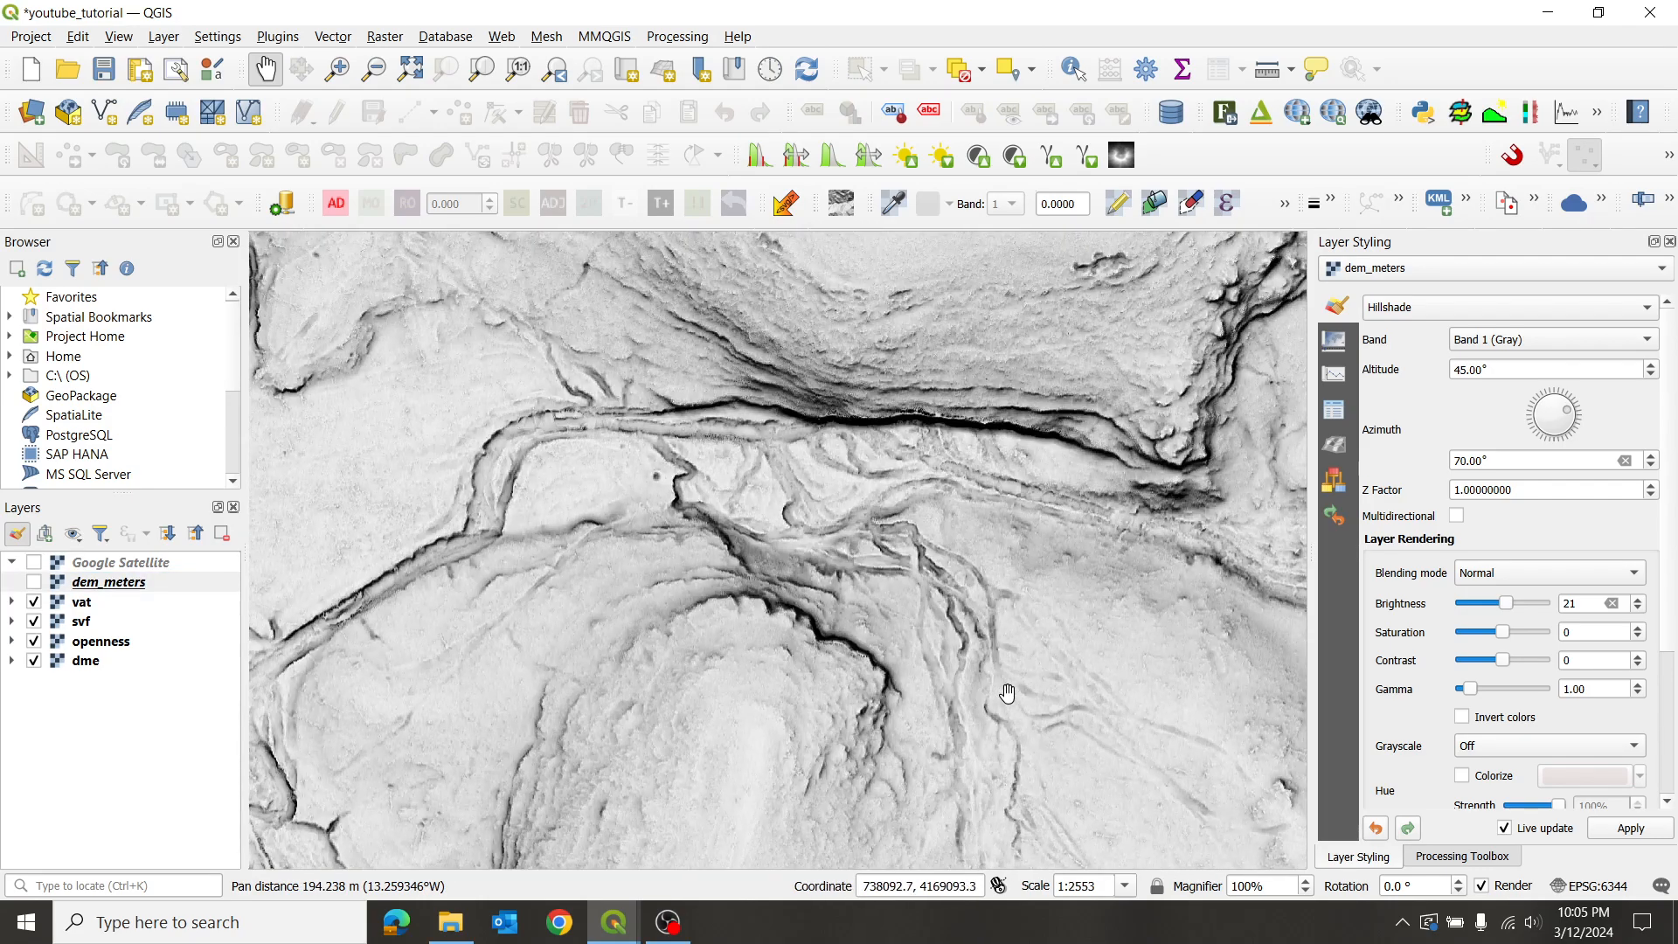
pyautogui.moveTo(1026, 737); pyautogui.dragTo(880, 568)
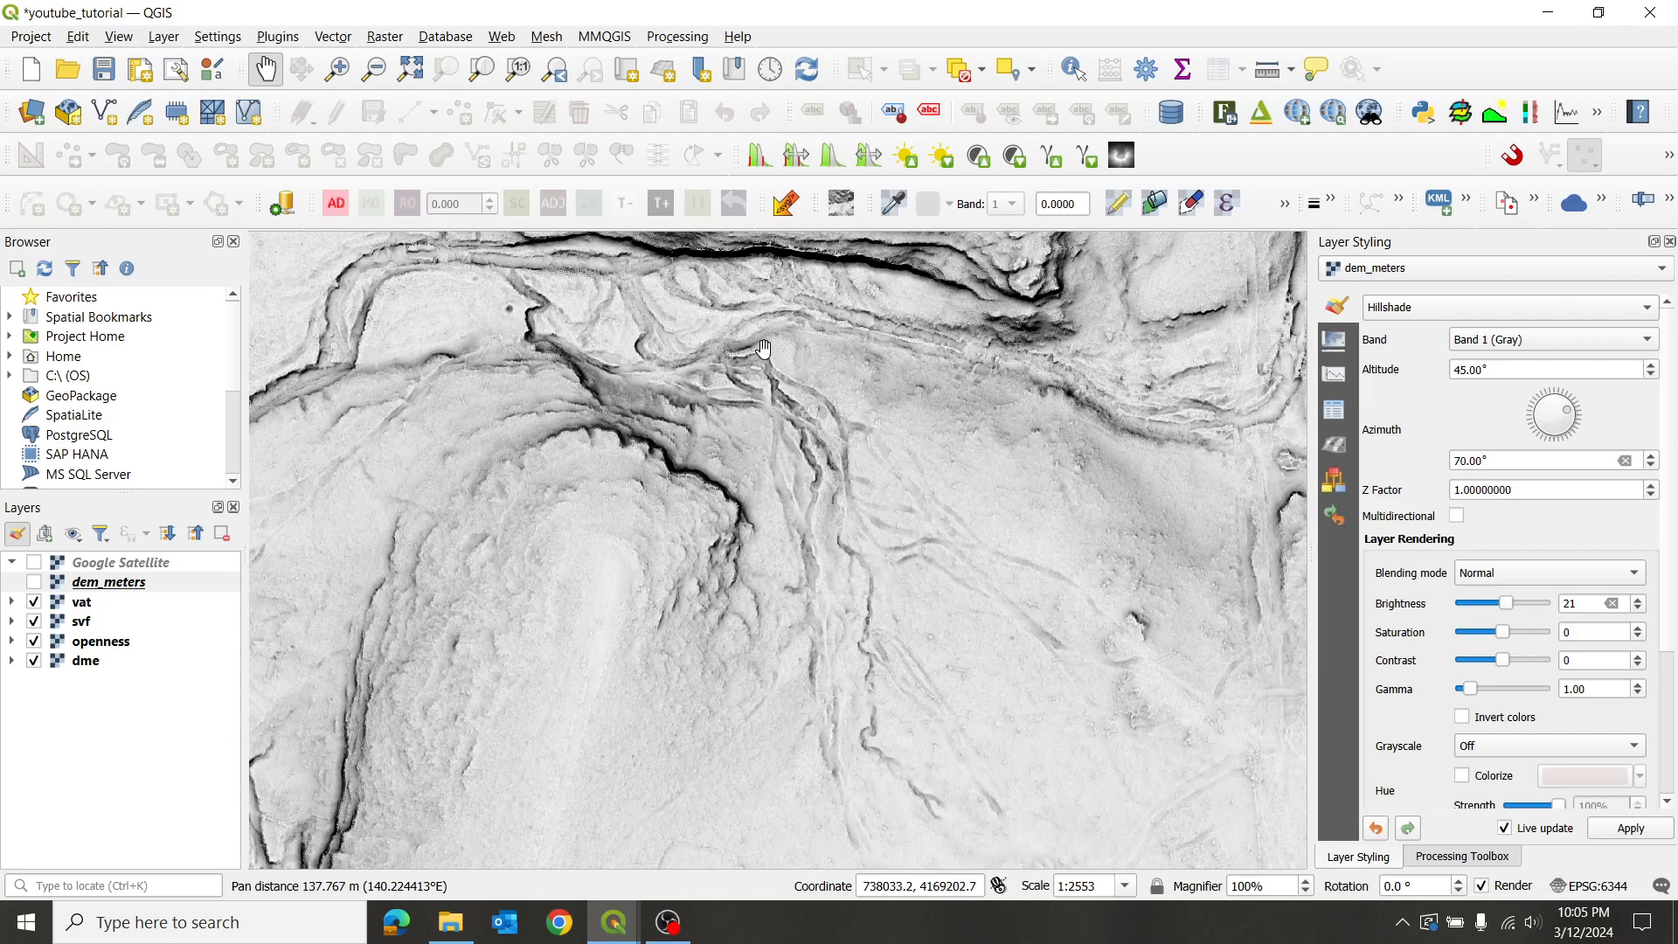
pyautogui.moveTo(510, 277); pyautogui.dragTo(817, 506)
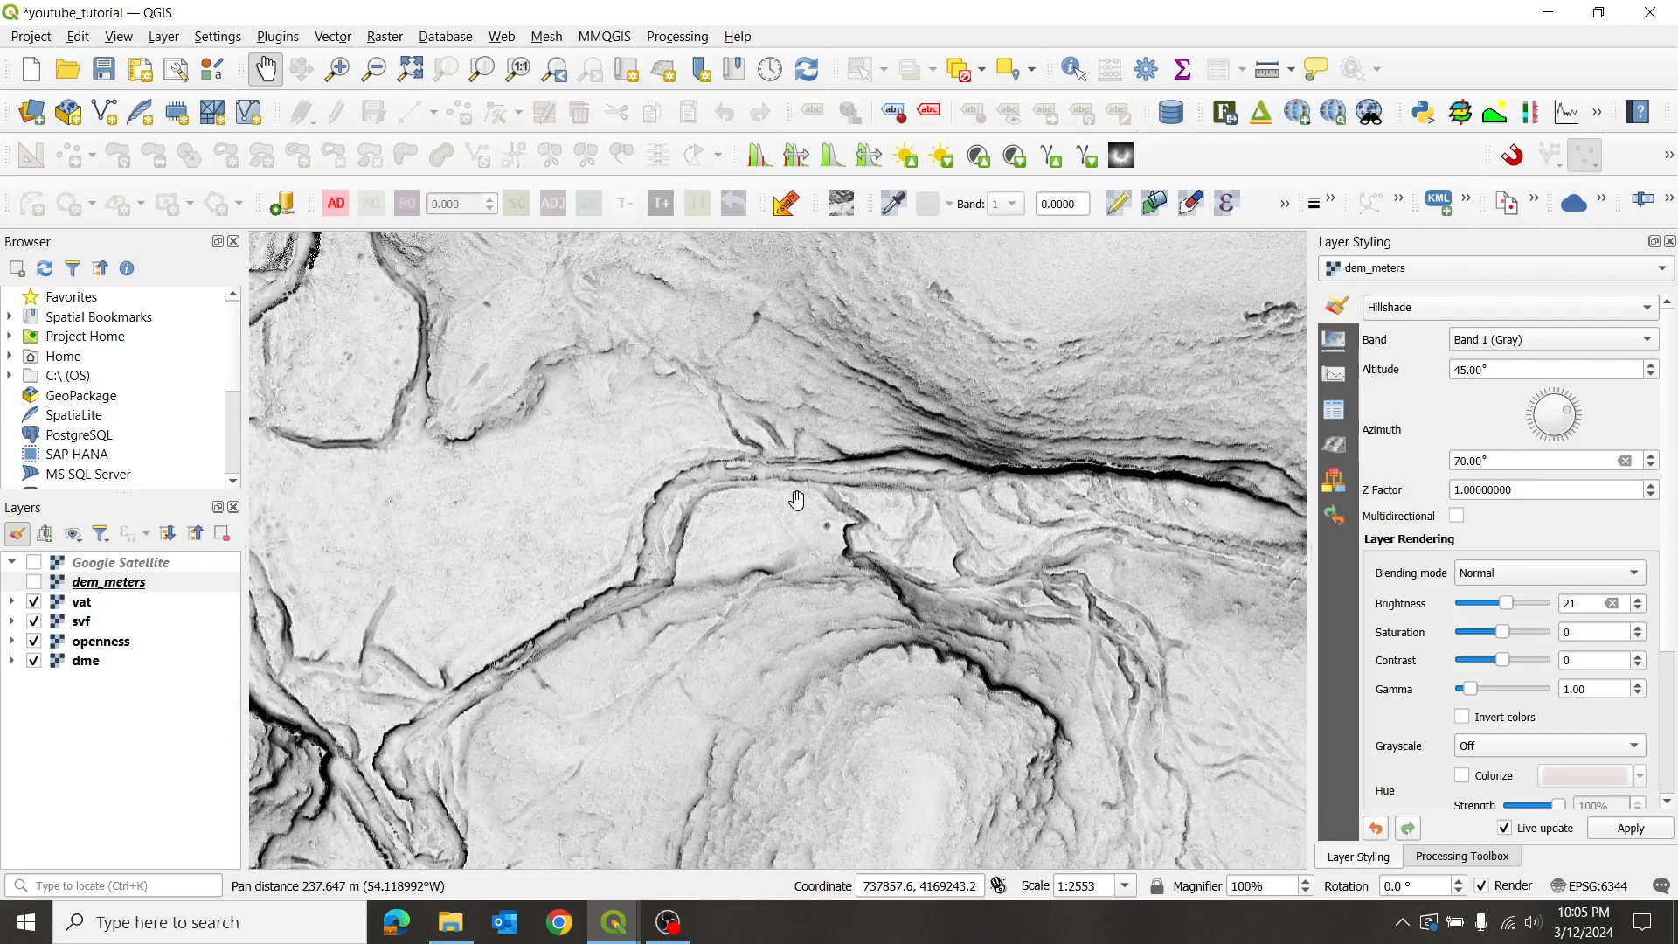
pyautogui.scroll(-1, 752, 445)
pyautogui.moveTo(740, 356); pyautogui.dragTo(764, 570)
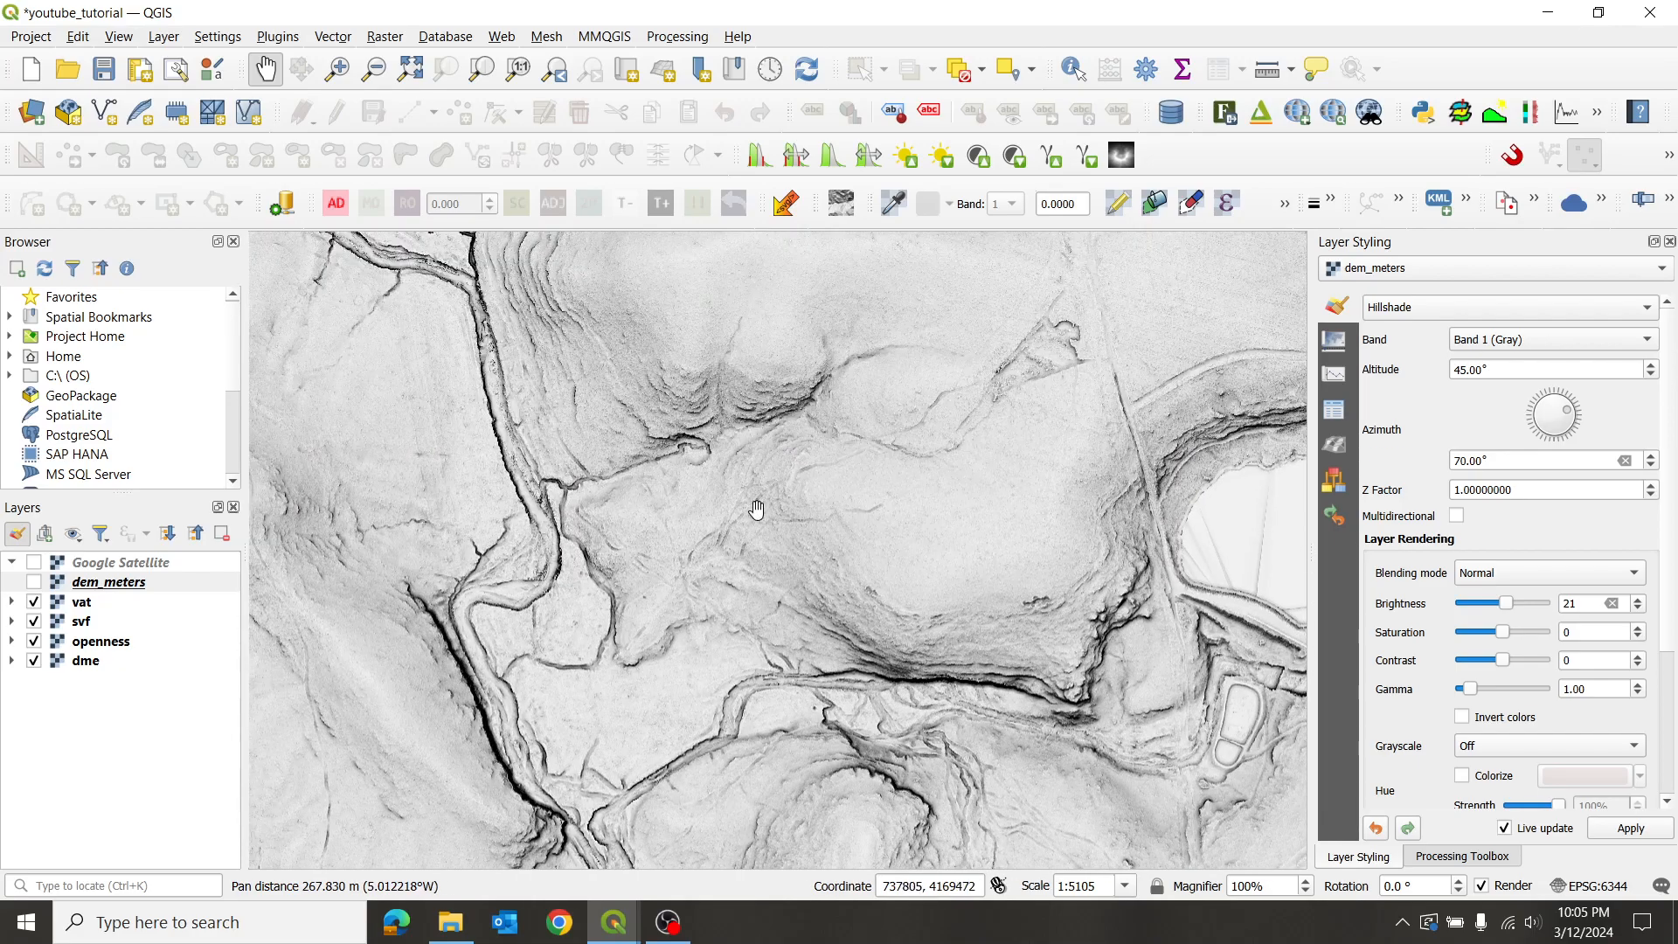
pyautogui.moveTo(630, 415); pyautogui.dragTo(752, 592)
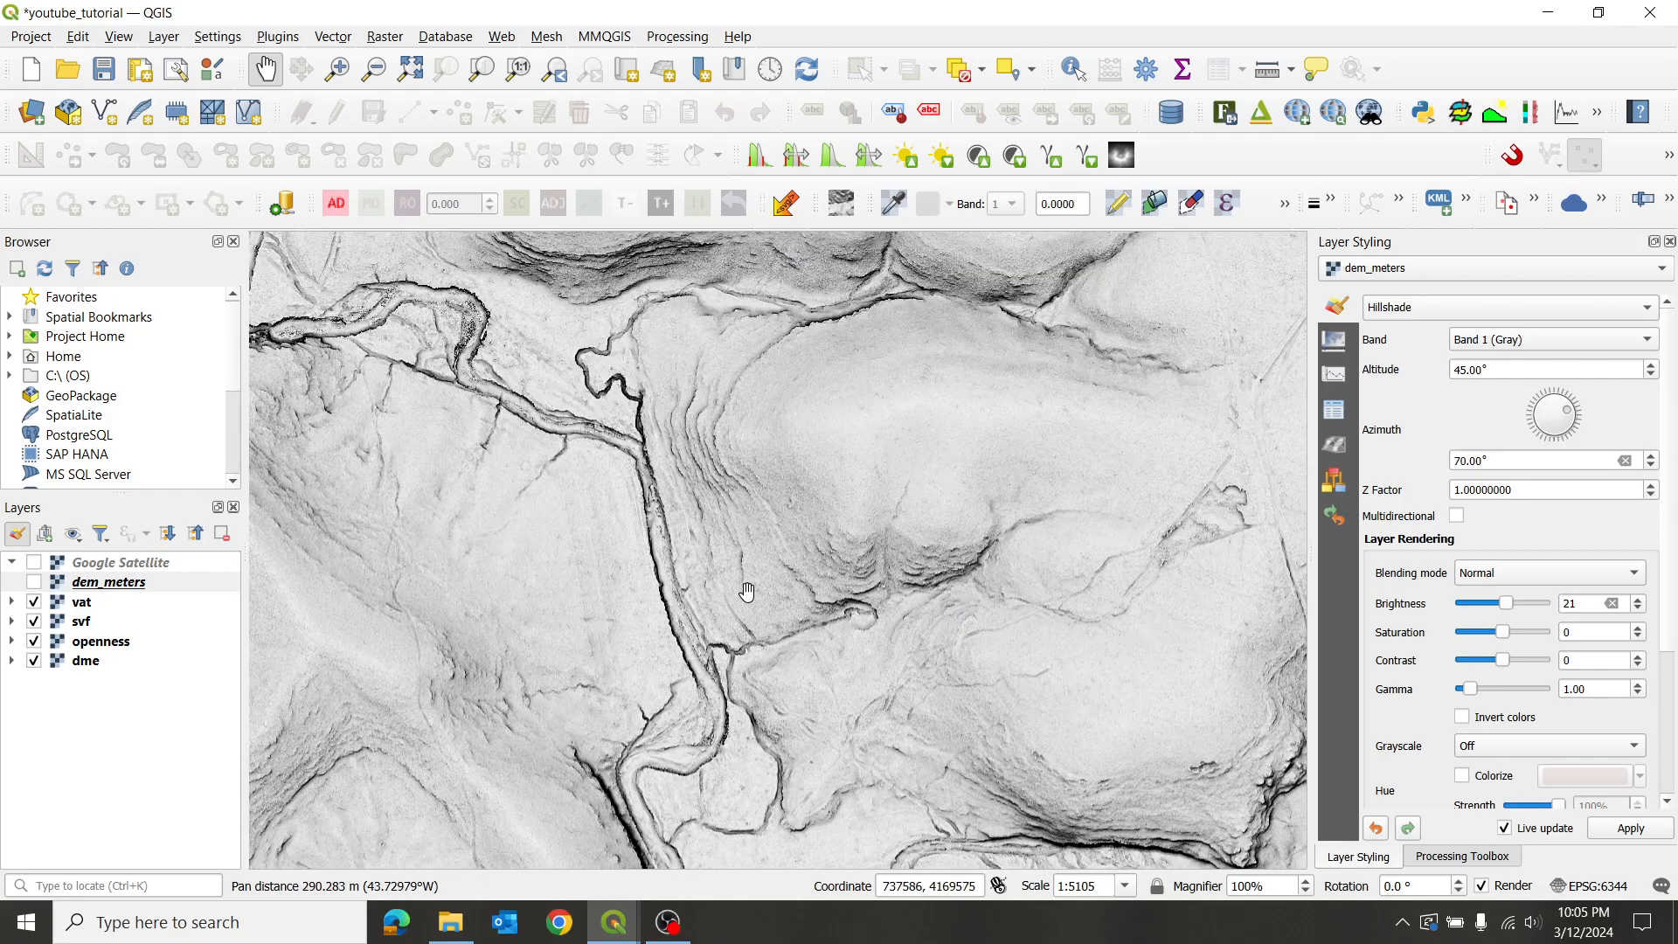
# - Hide vat and svf, pan over the openness layer, and load its gray 3.18–122.98 styling
pyautogui.scroll(1, 686, 472)
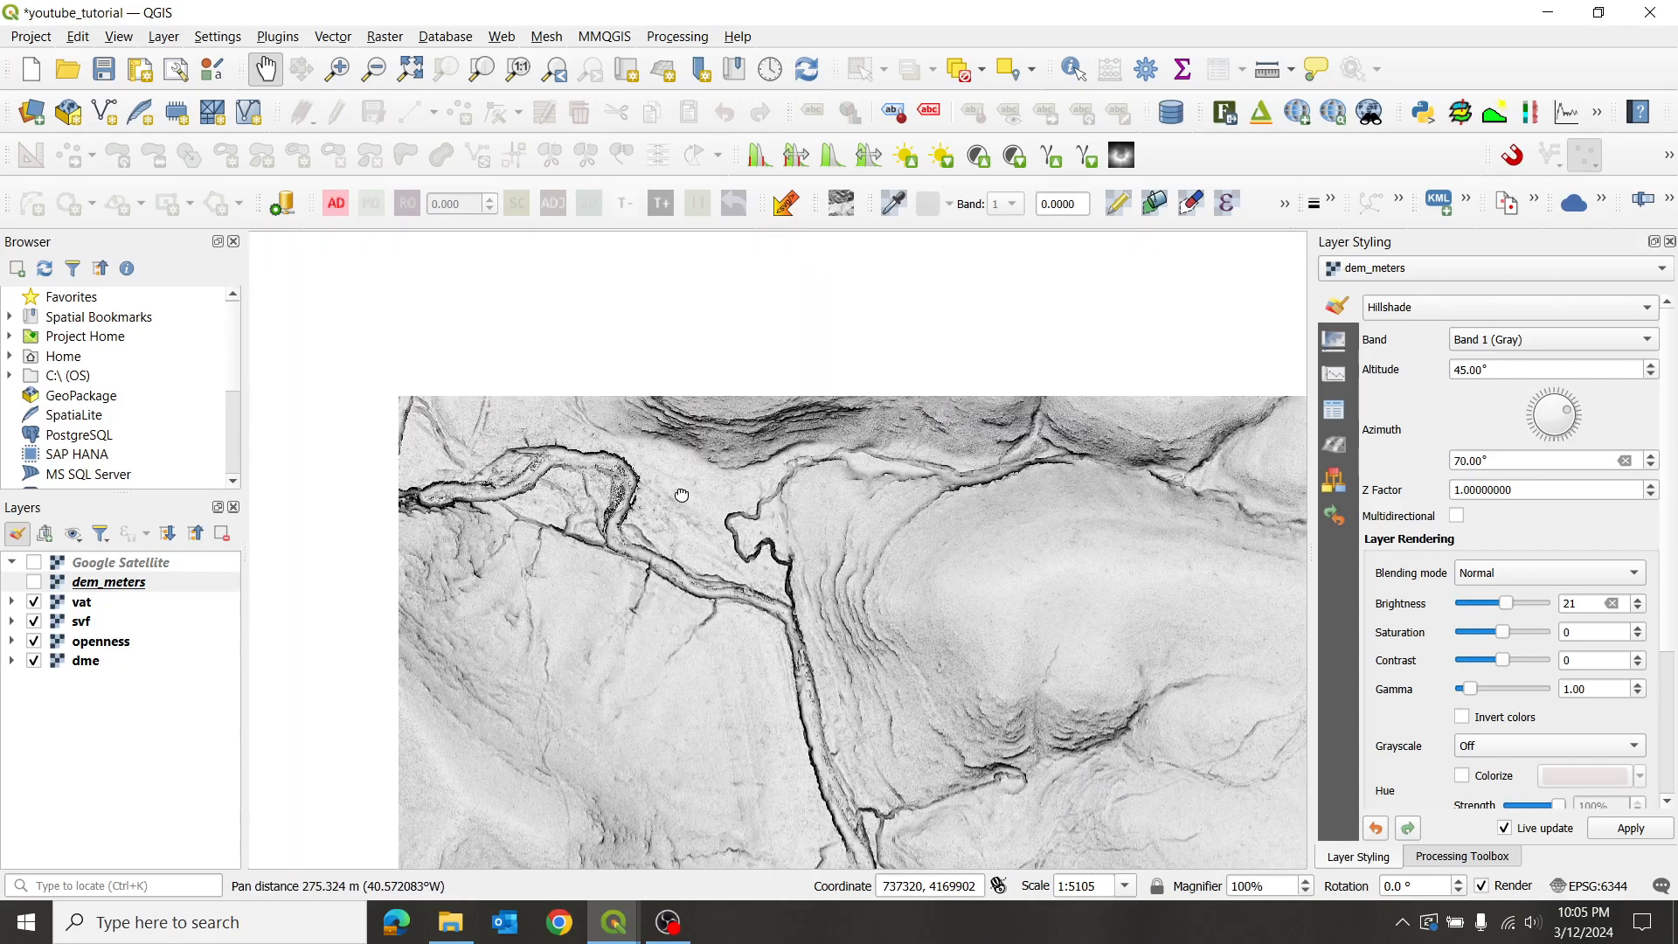
pyautogui.scroll(1, 675, 505)
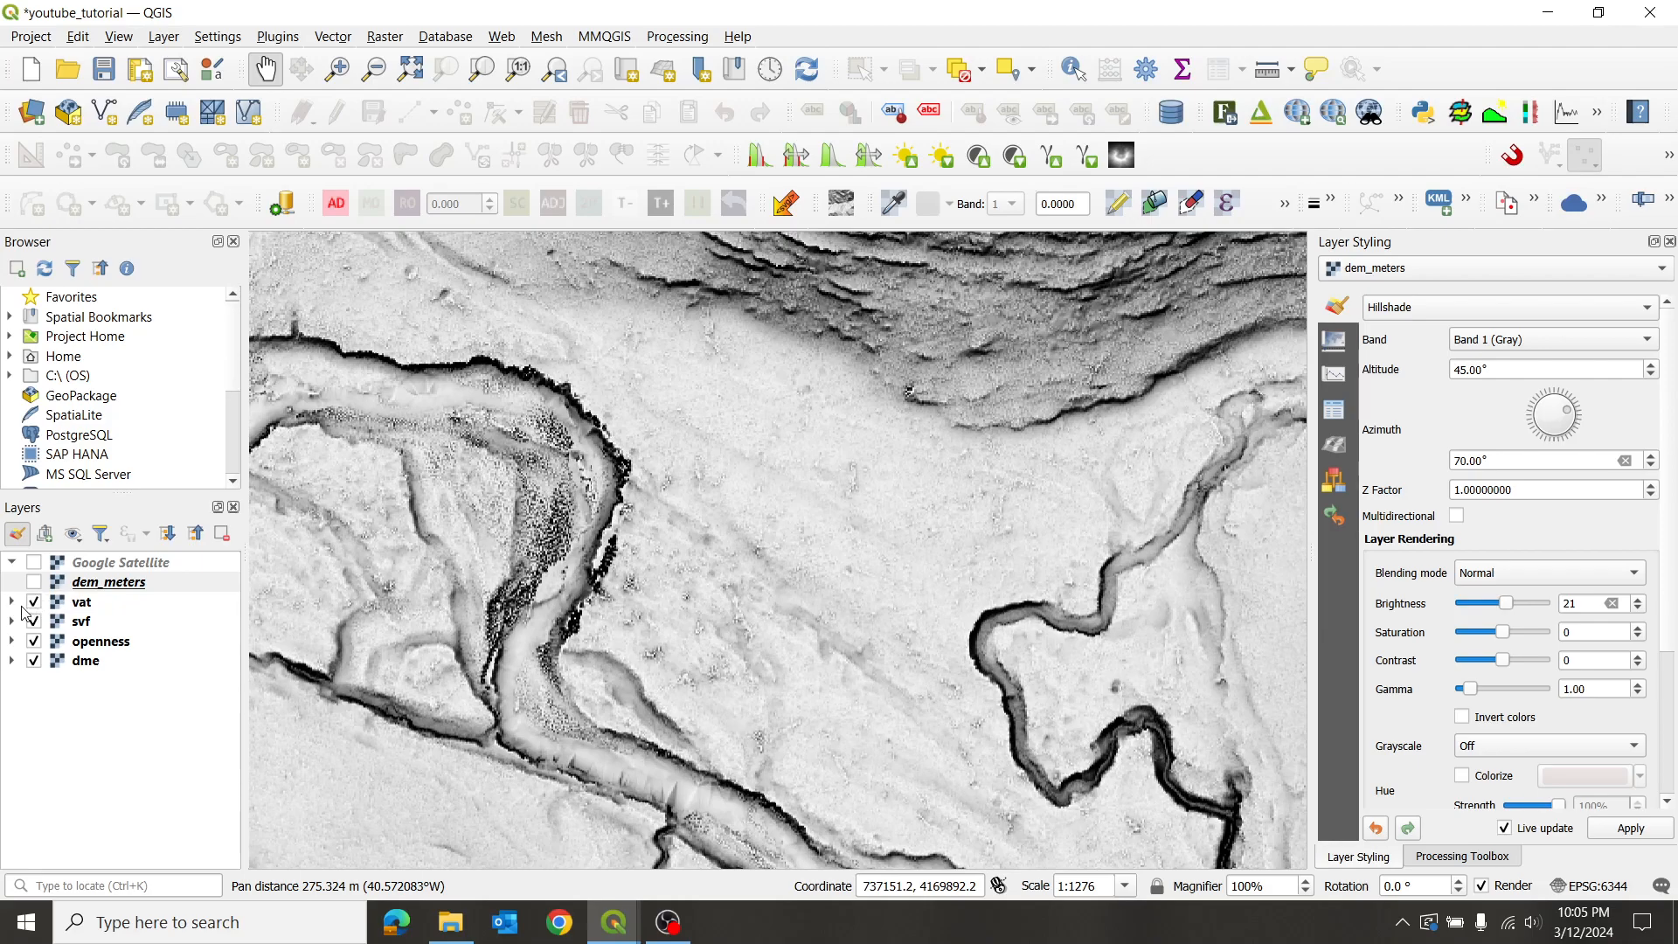
pyautogui.click(35, 602)
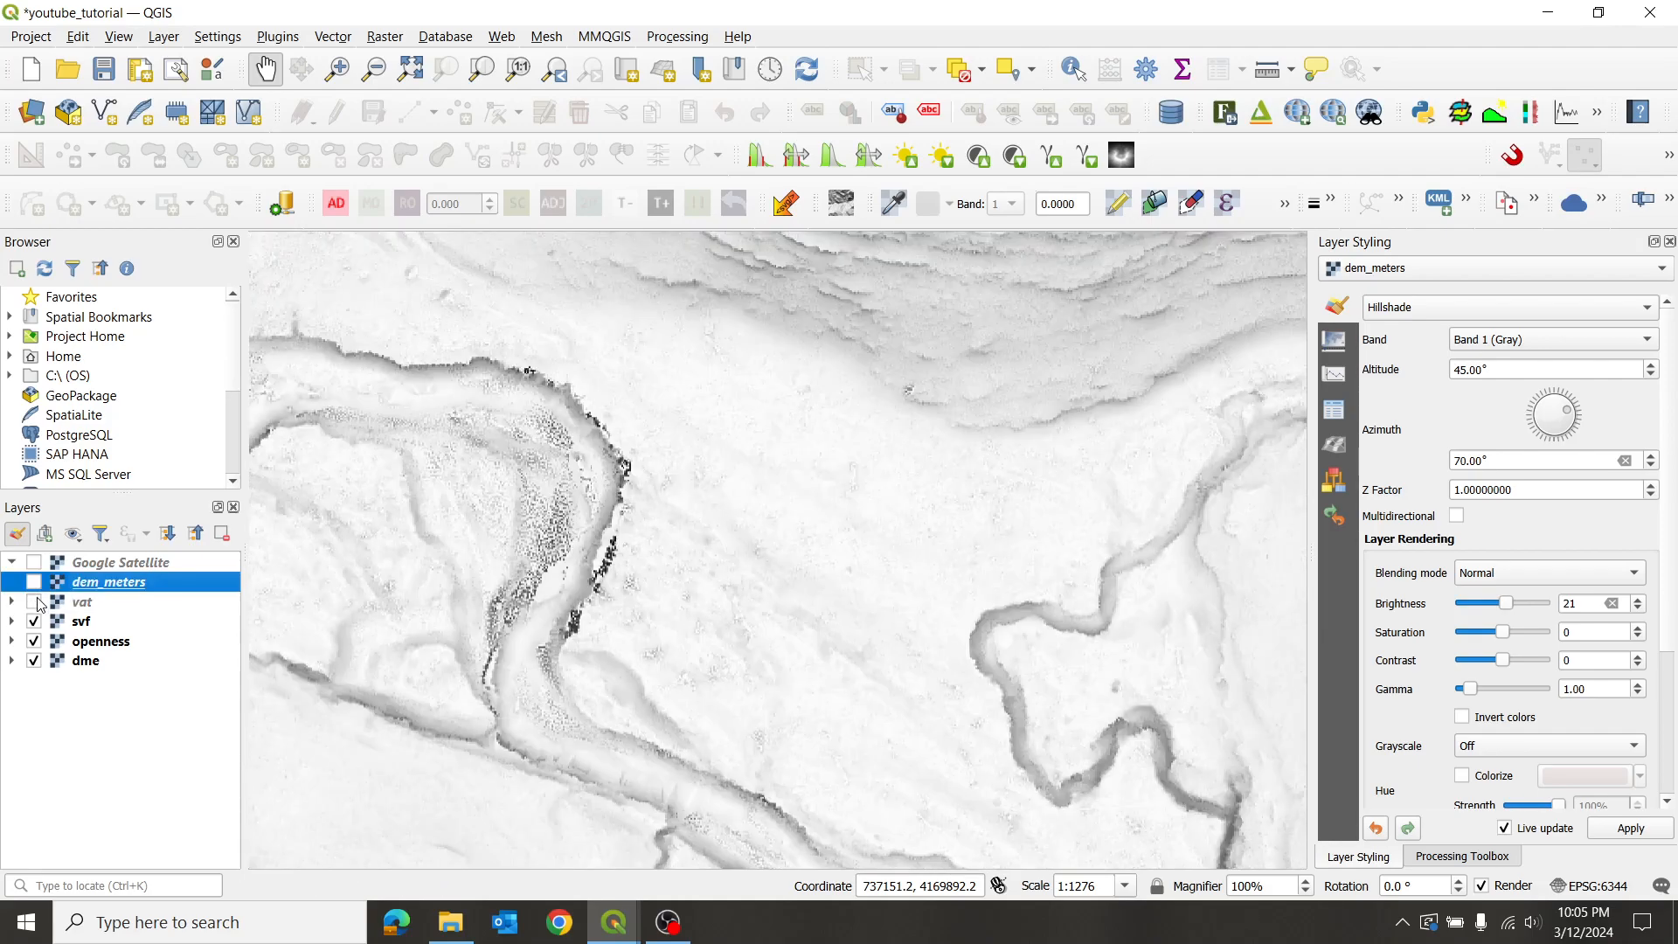
pyautogui.scroll(-2, 966, 499)
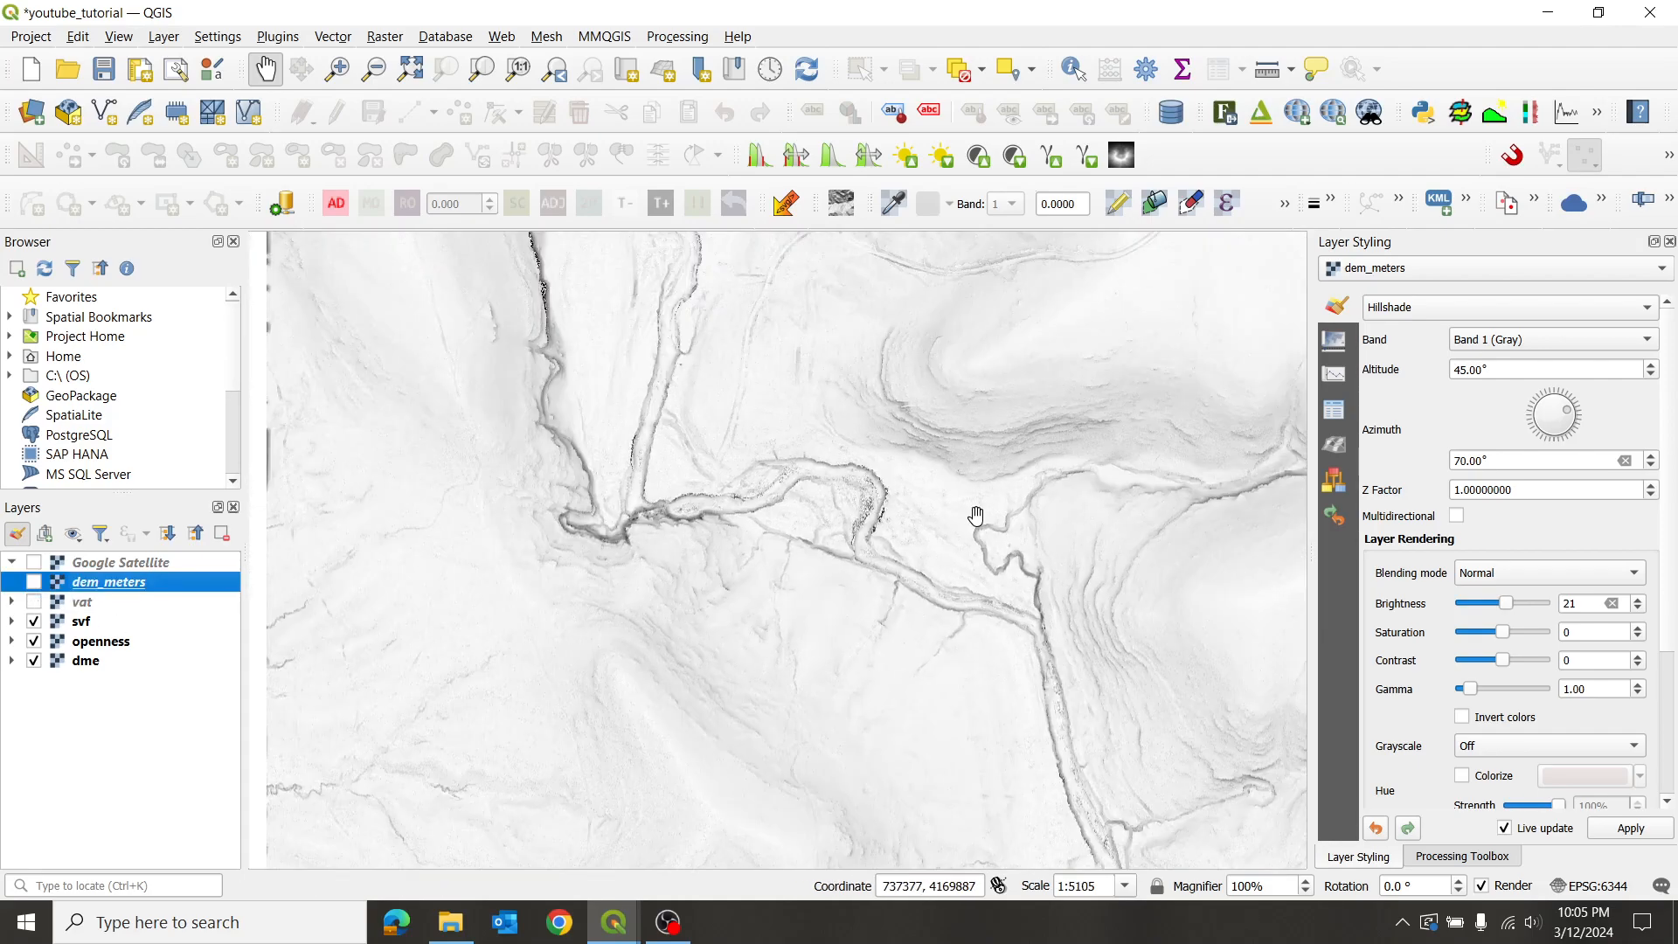
pyautogui.click(35, 621)
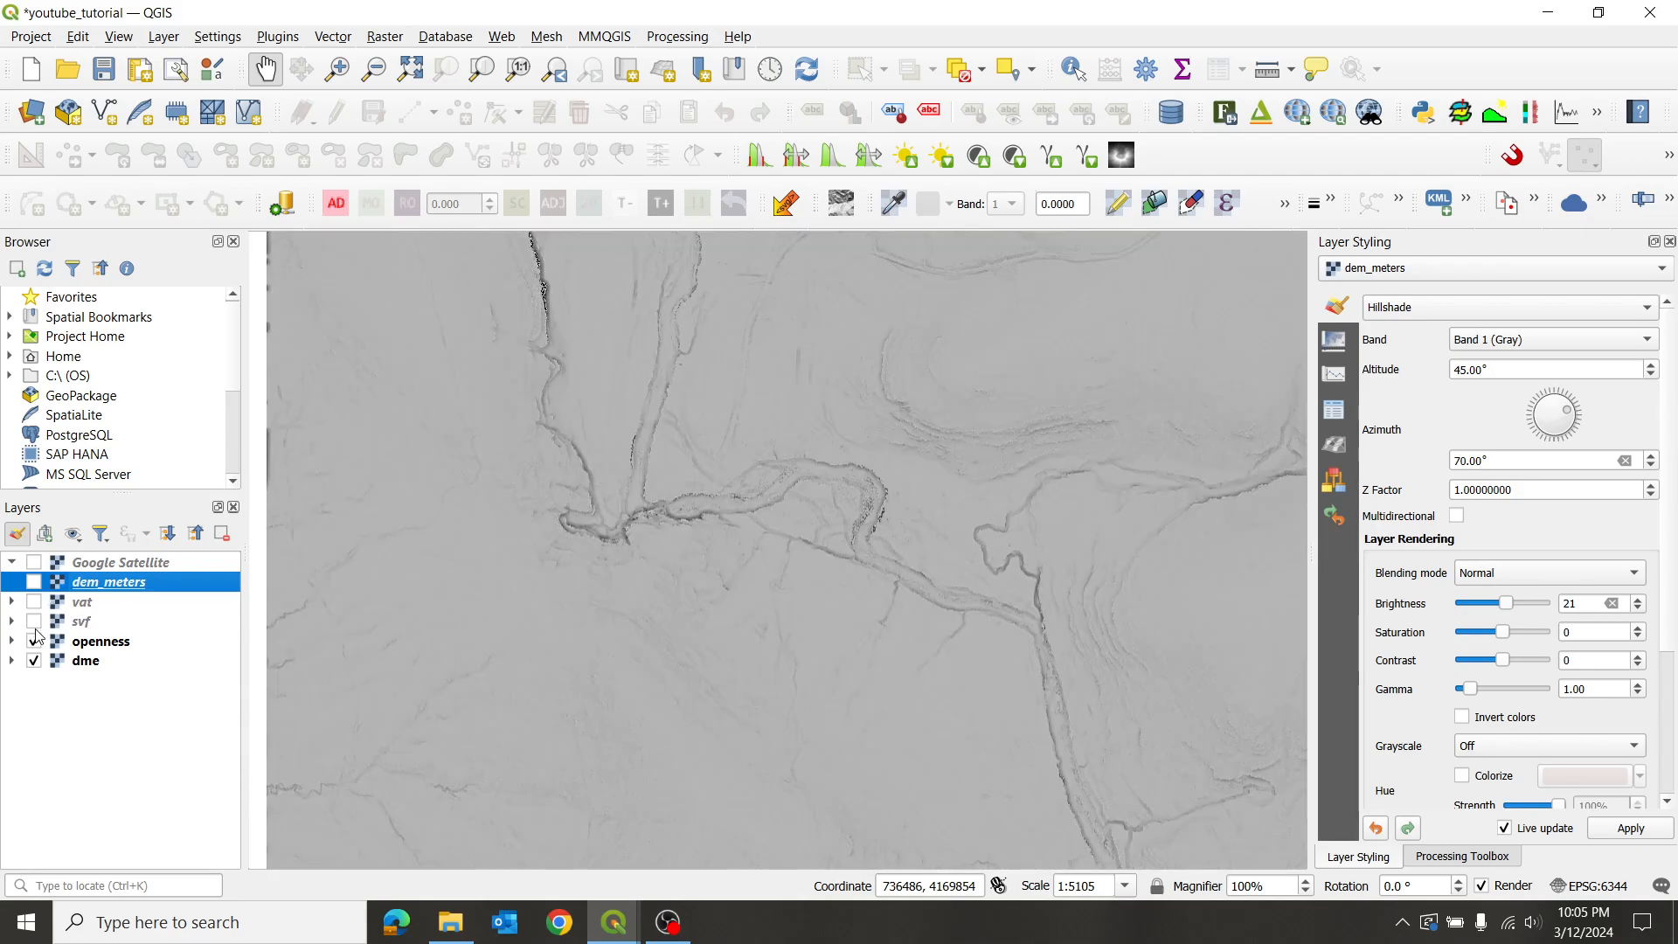
pyautogui.moveTo(907, 521); pyautogui.dragTo(655, 449)
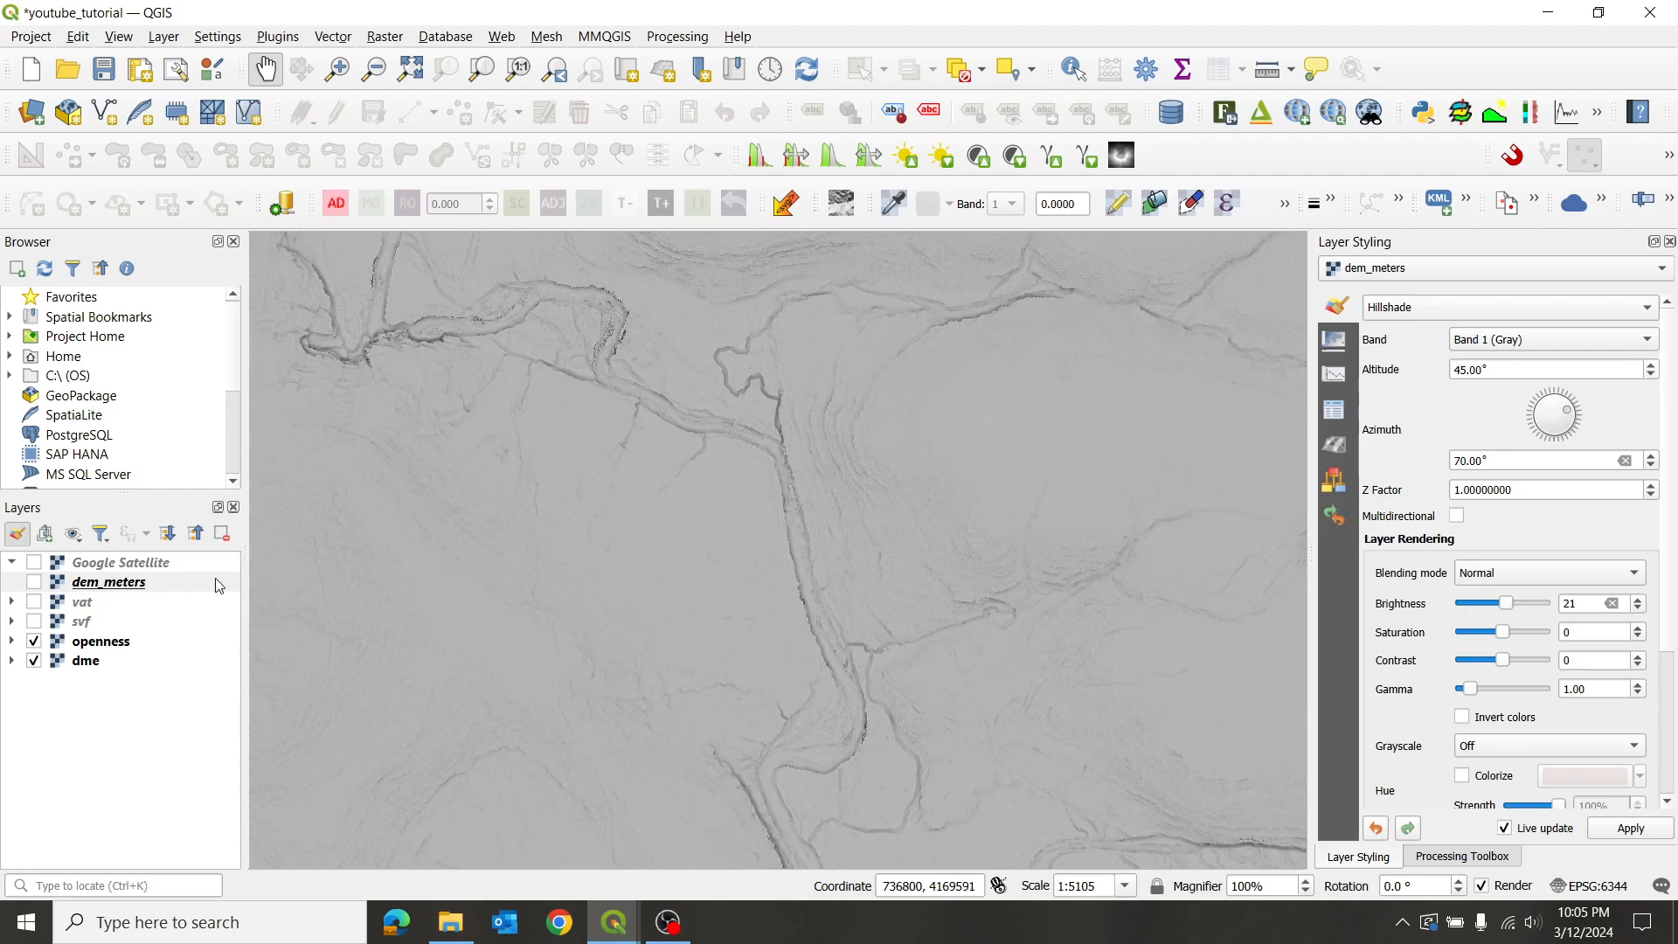
pyautogui.click(109, 644)
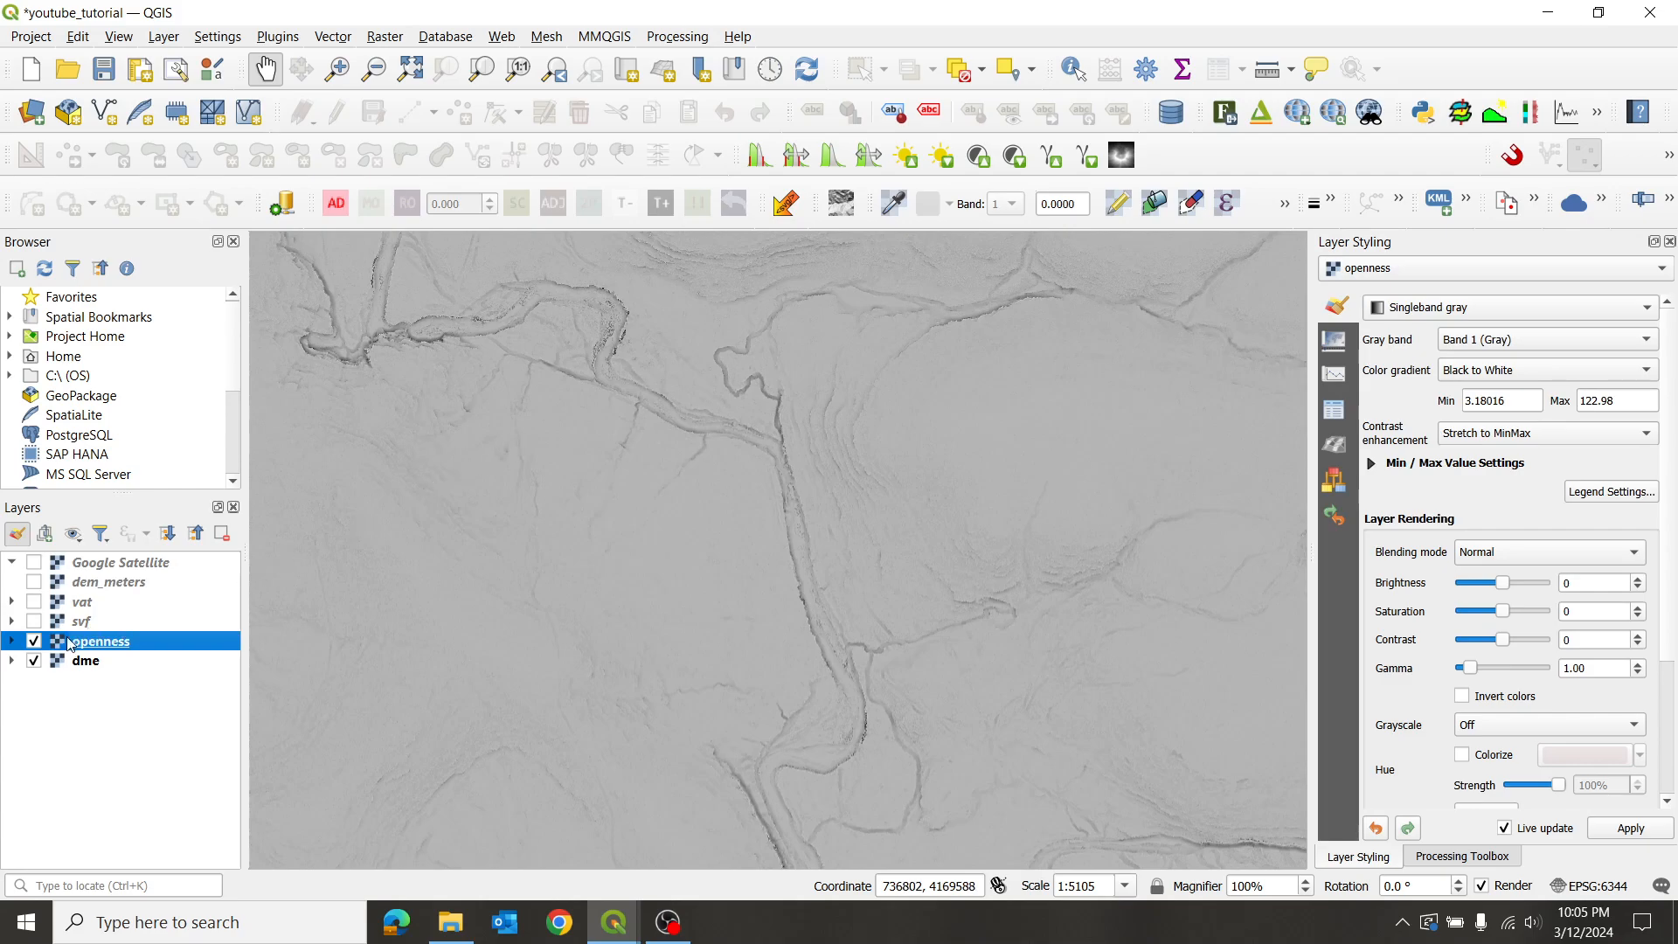
# - Hide the openness layer to reveal the dme layer, then zoom in on it
pyautogui.click(35, 642)
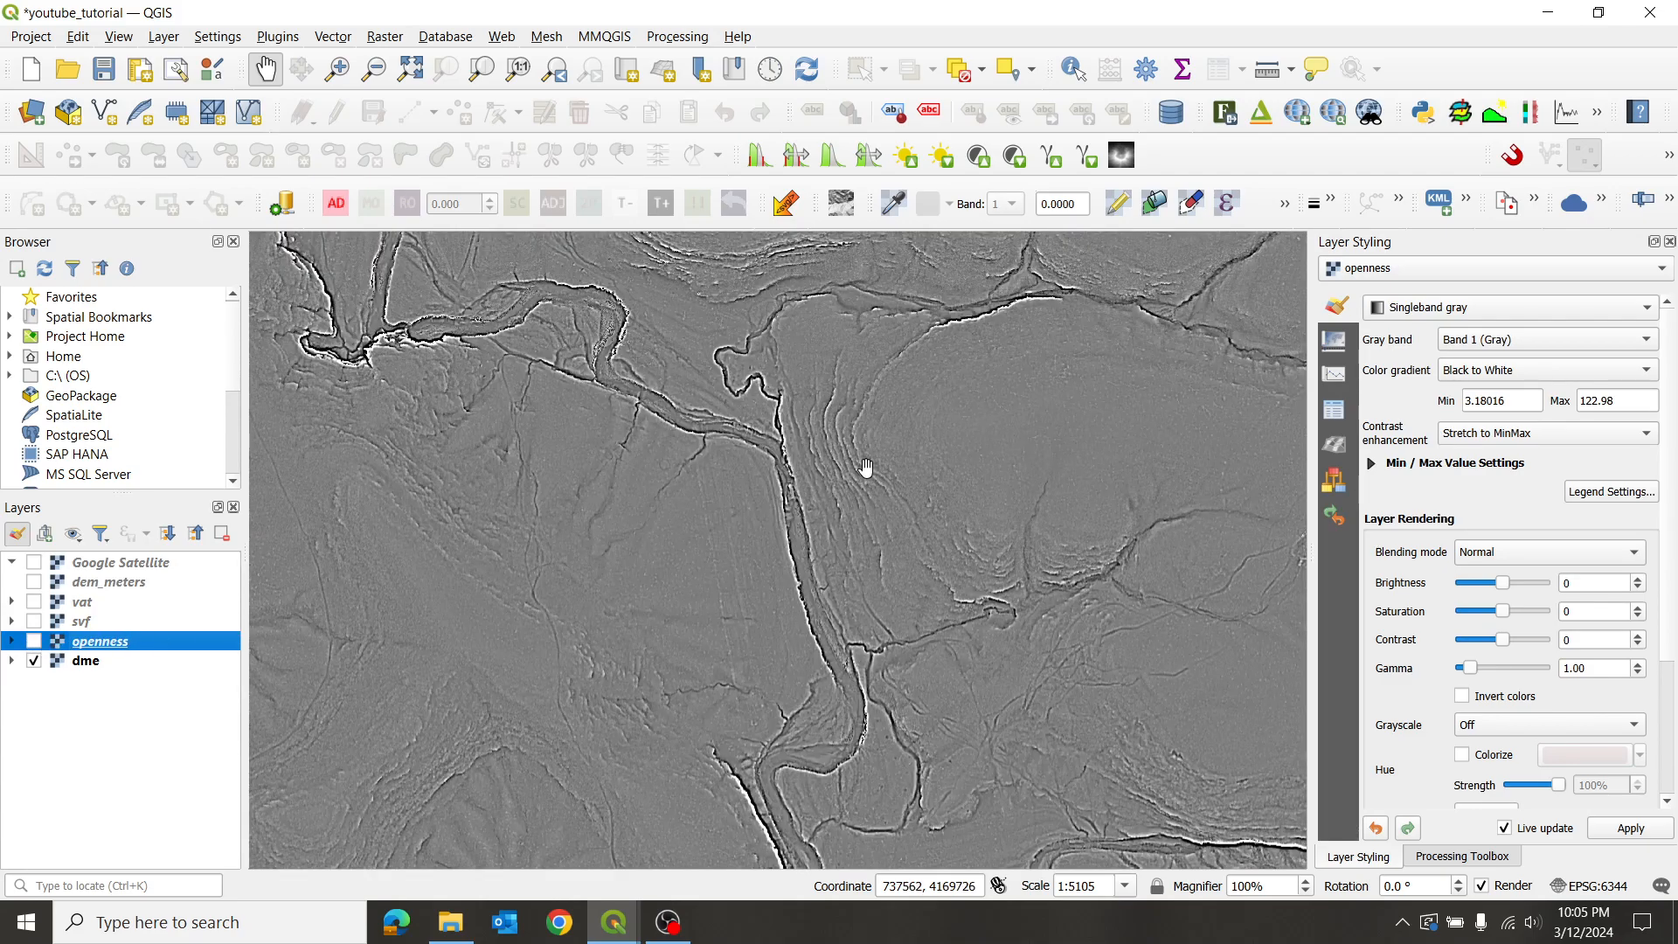
pyautogui.scroll(-1, 866, 467)
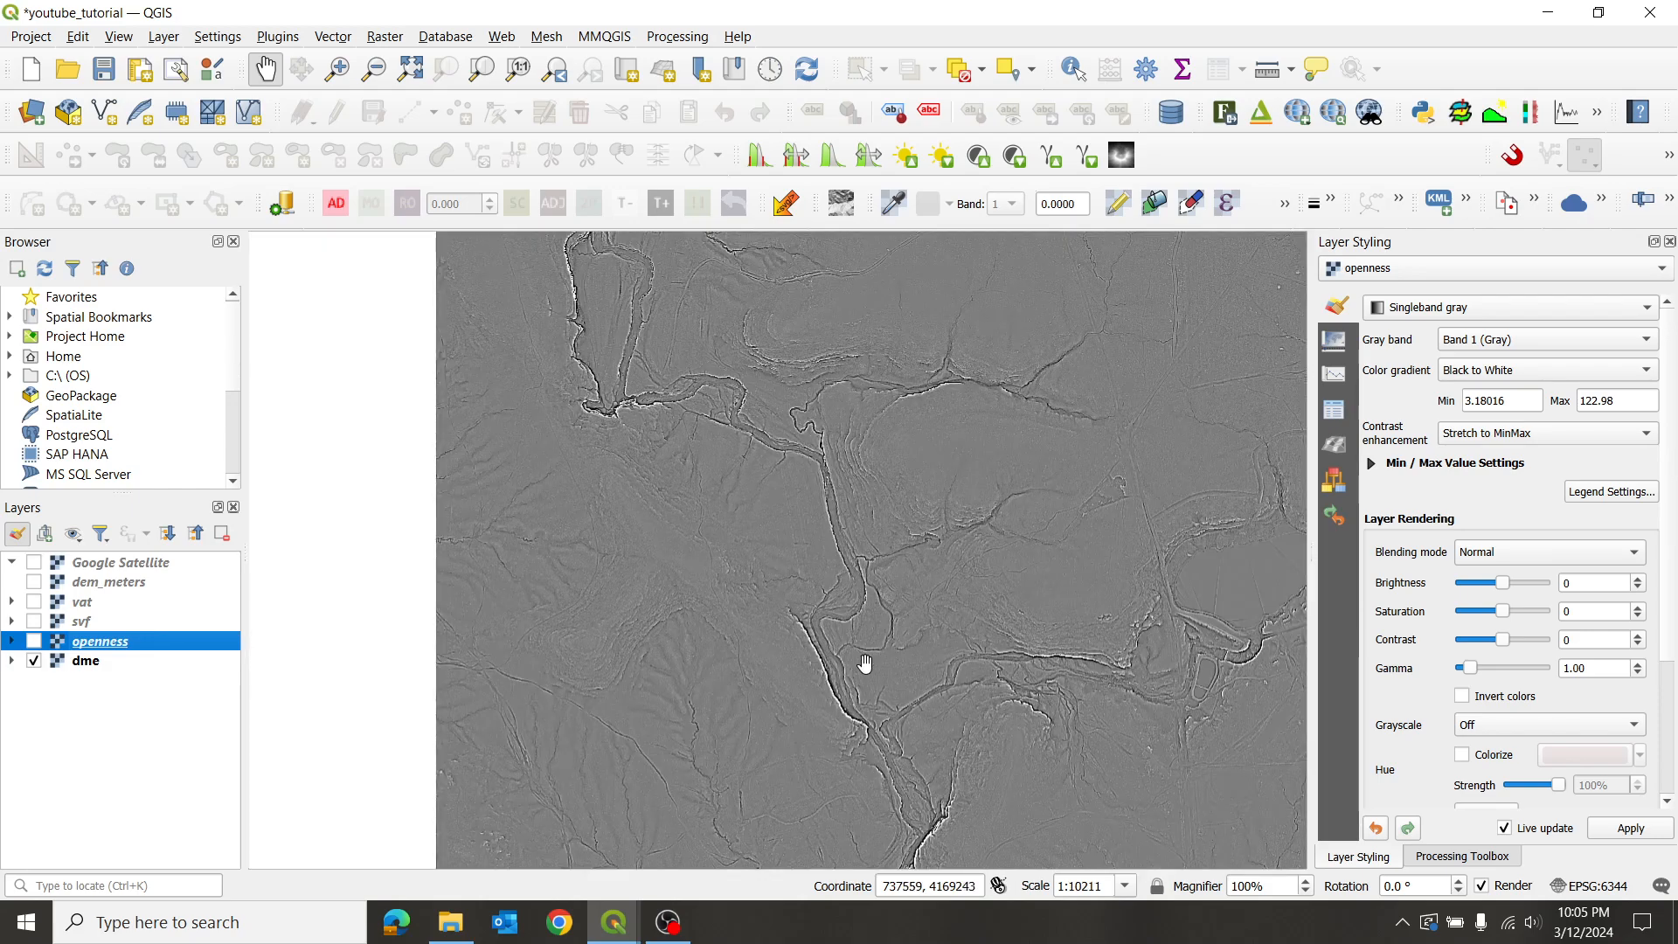
pyautogui.moveTo(903, 672); pyautogui.dragTo(813, 513)
pyautogui.scroll(1, 854, 568)
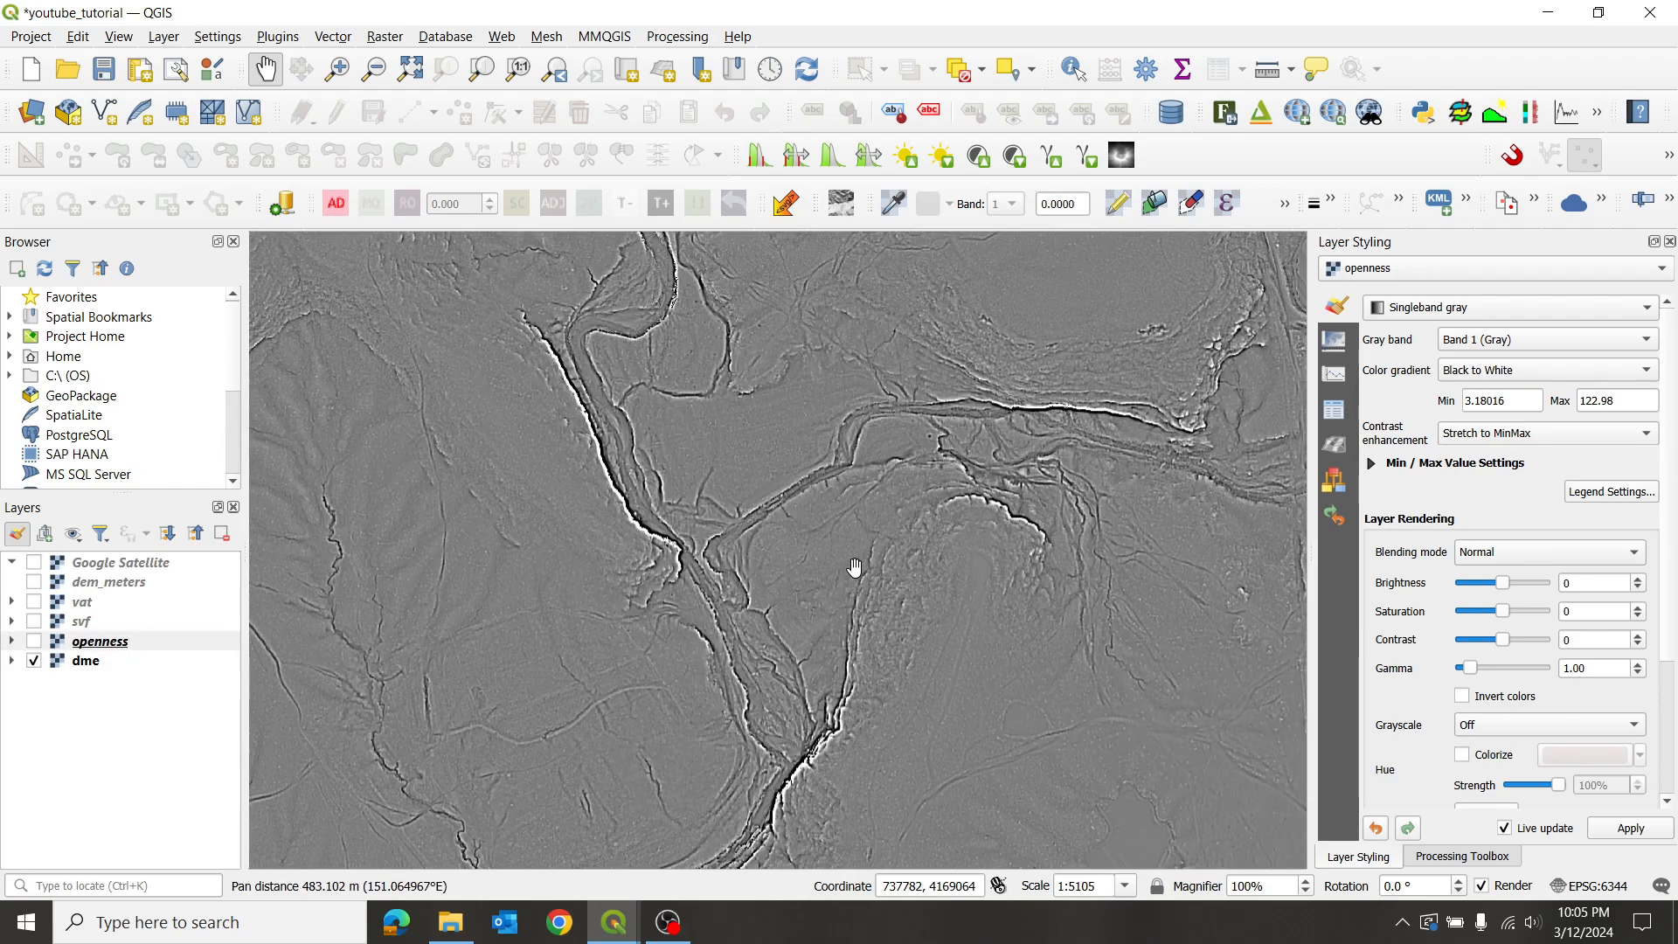
pyautogui.scroll(1, 855, 567)
pyautogui.scroll(-1, 854, 569)
pyautogui.scroll(1, 920, 485)
pyautogui.scroll(1, 920, 485)
pyautogui.moveTo(955, 420); pyautogui.dragTo(808, 568)
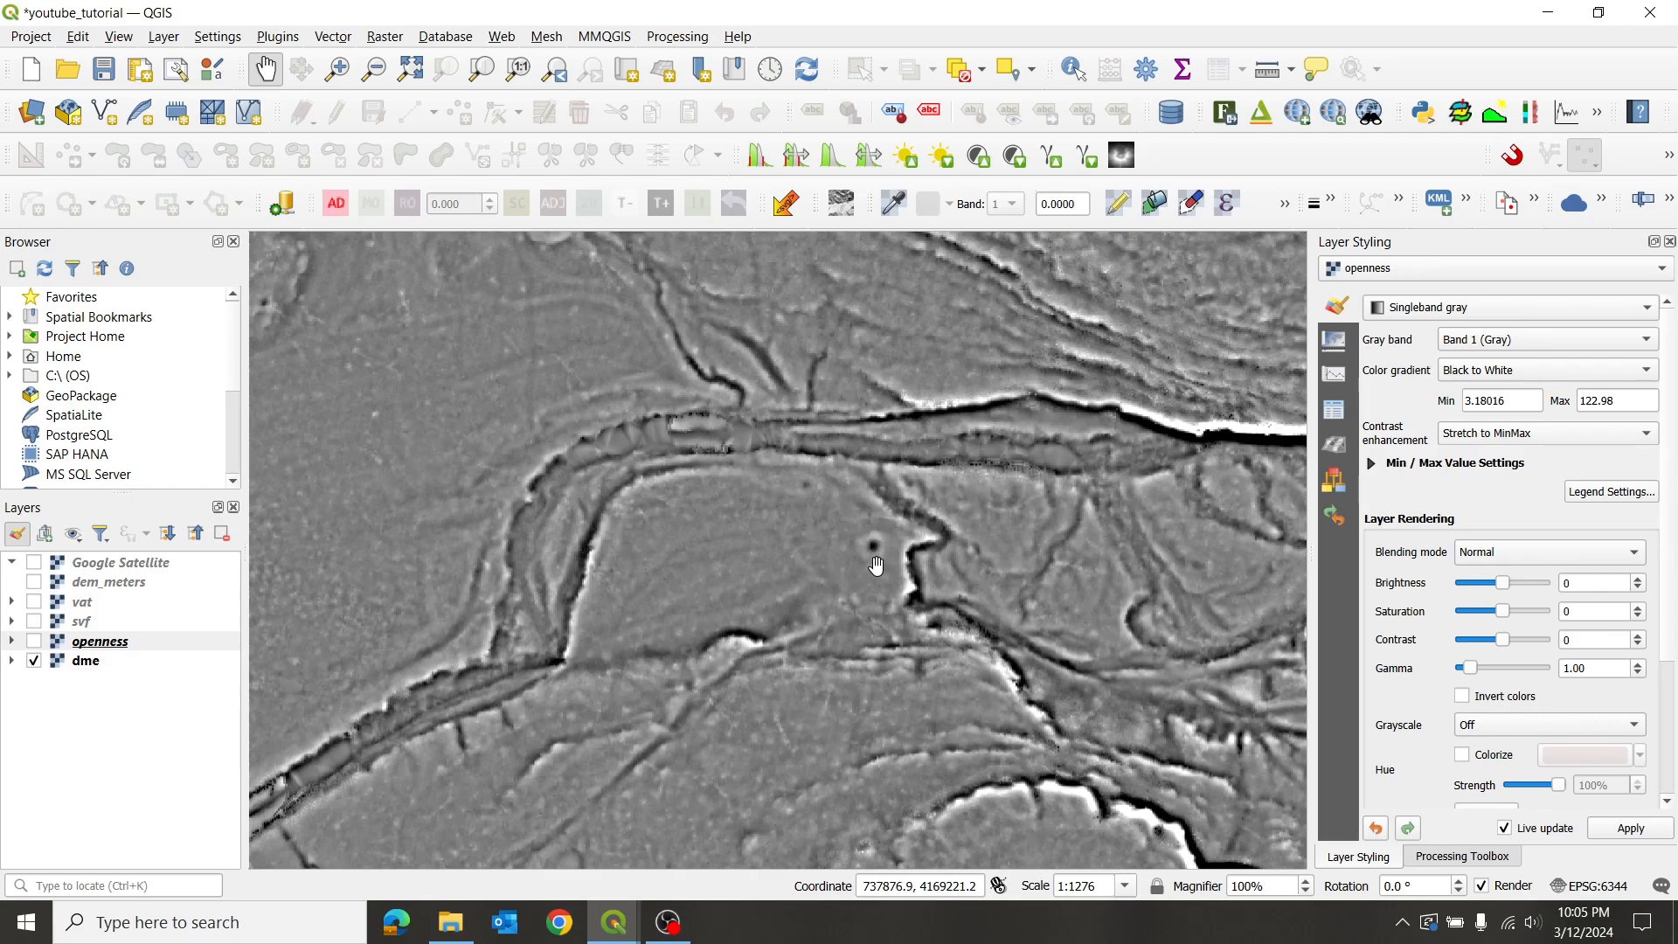
# - Pan across the valley edges on the dme layer, then hide dme so the map is empty
pyautogui.scroll(-3, 877, 566)
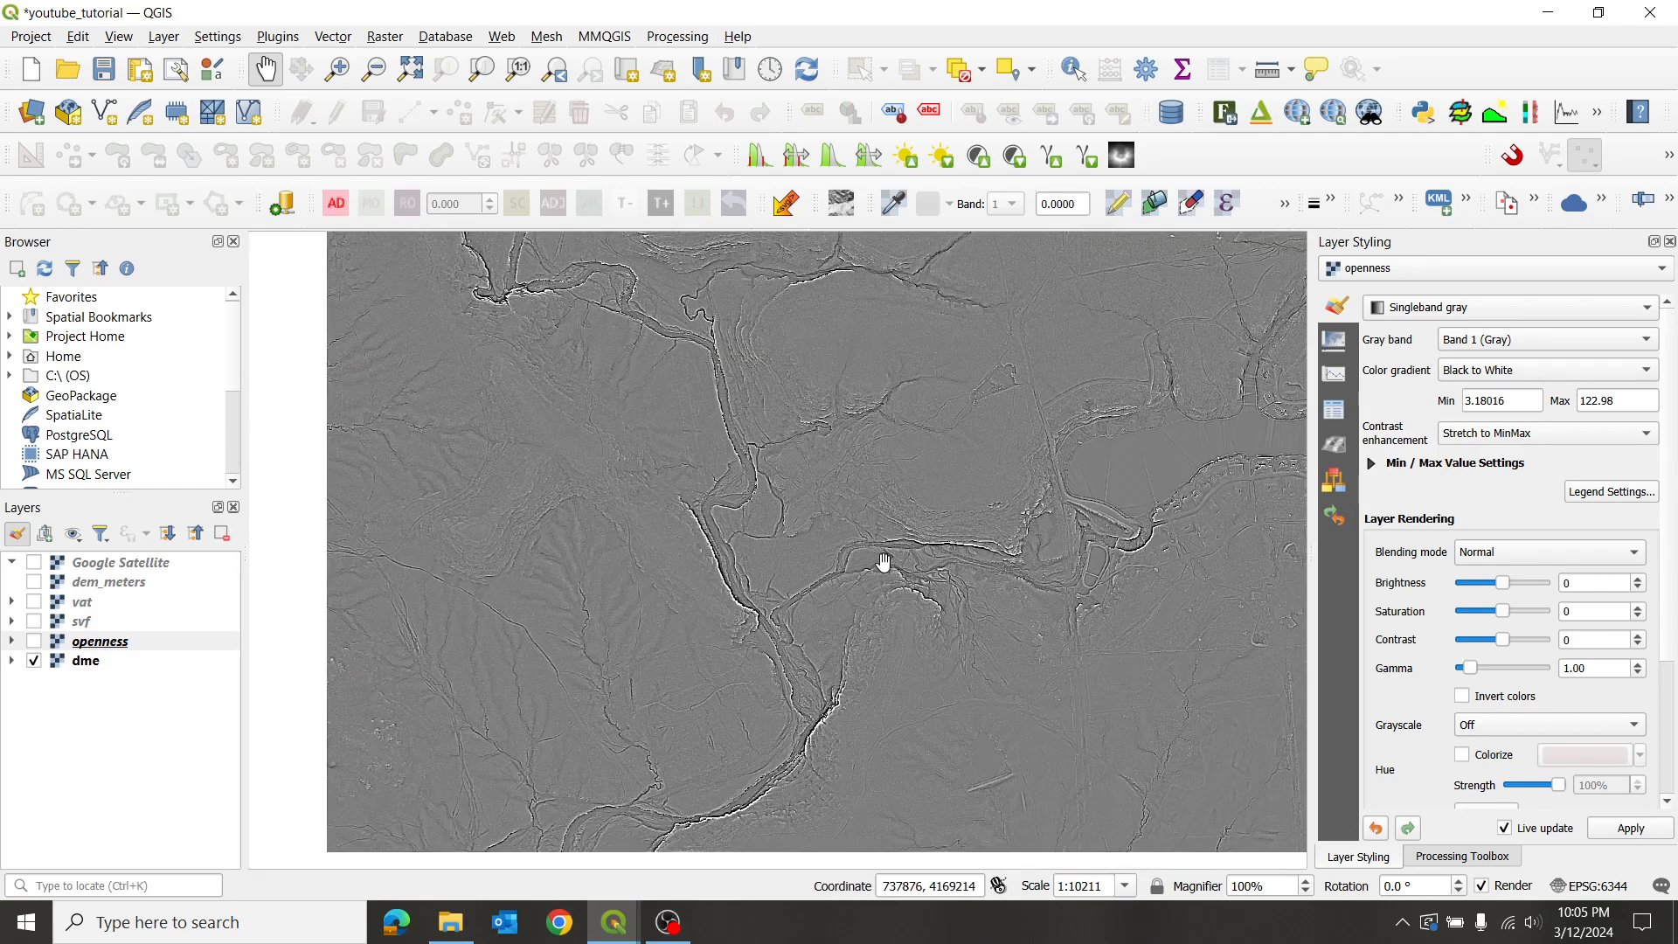
pyautogui.scroll(3, 898, 603)
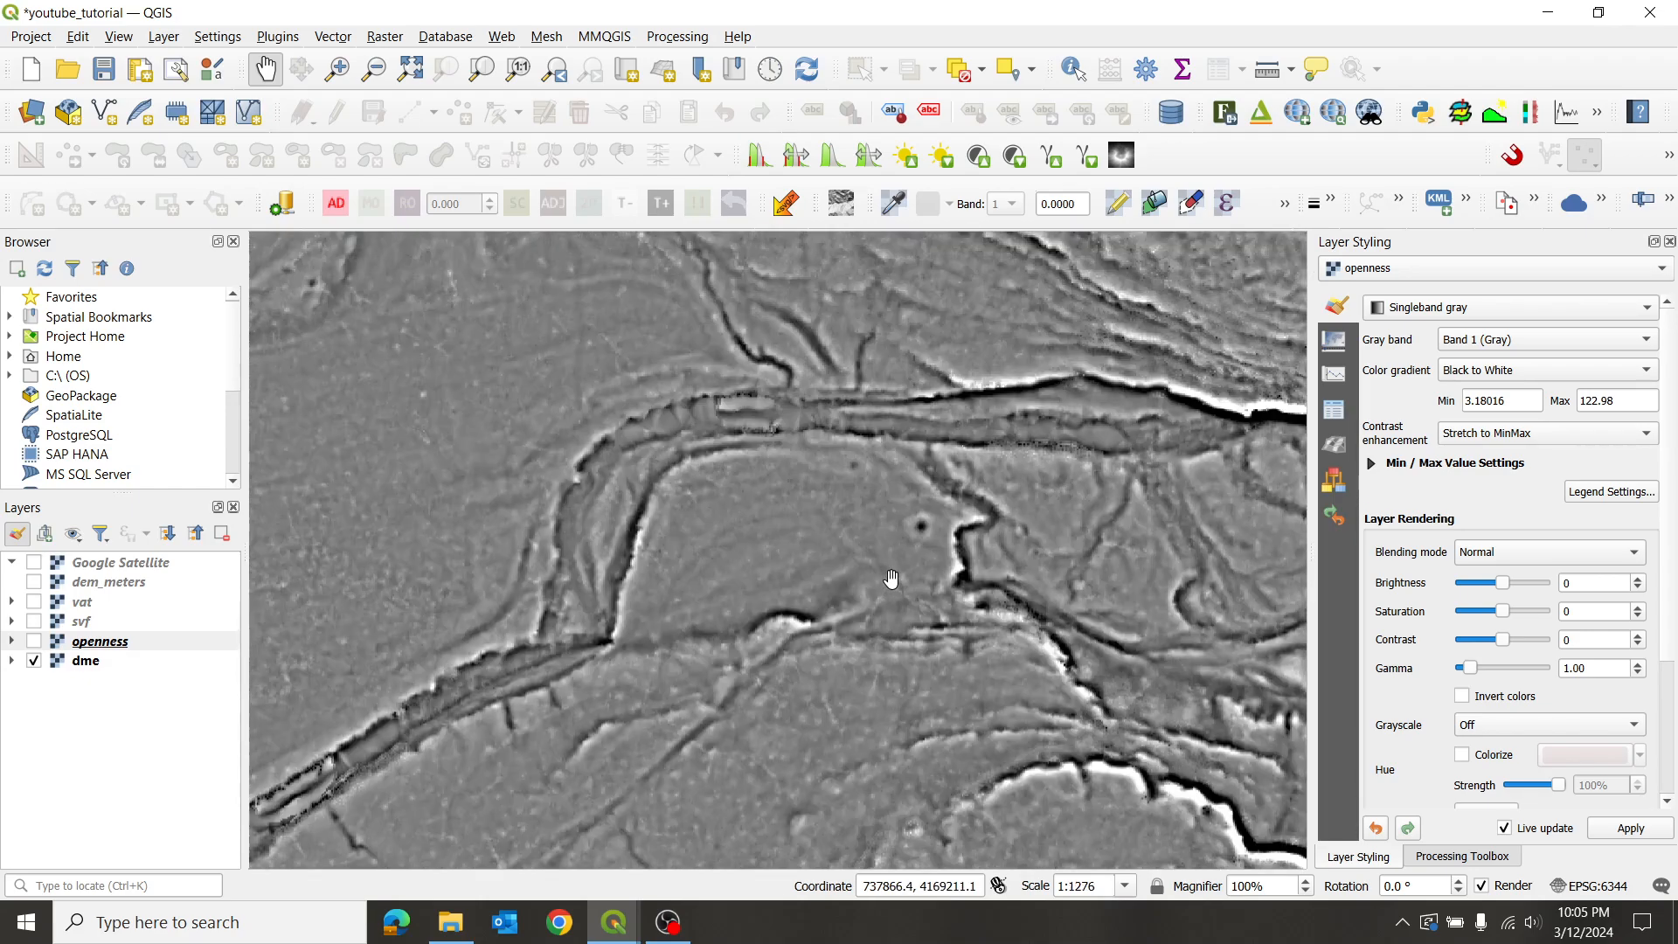
pyautogui.scroll(-1, 885, 553)
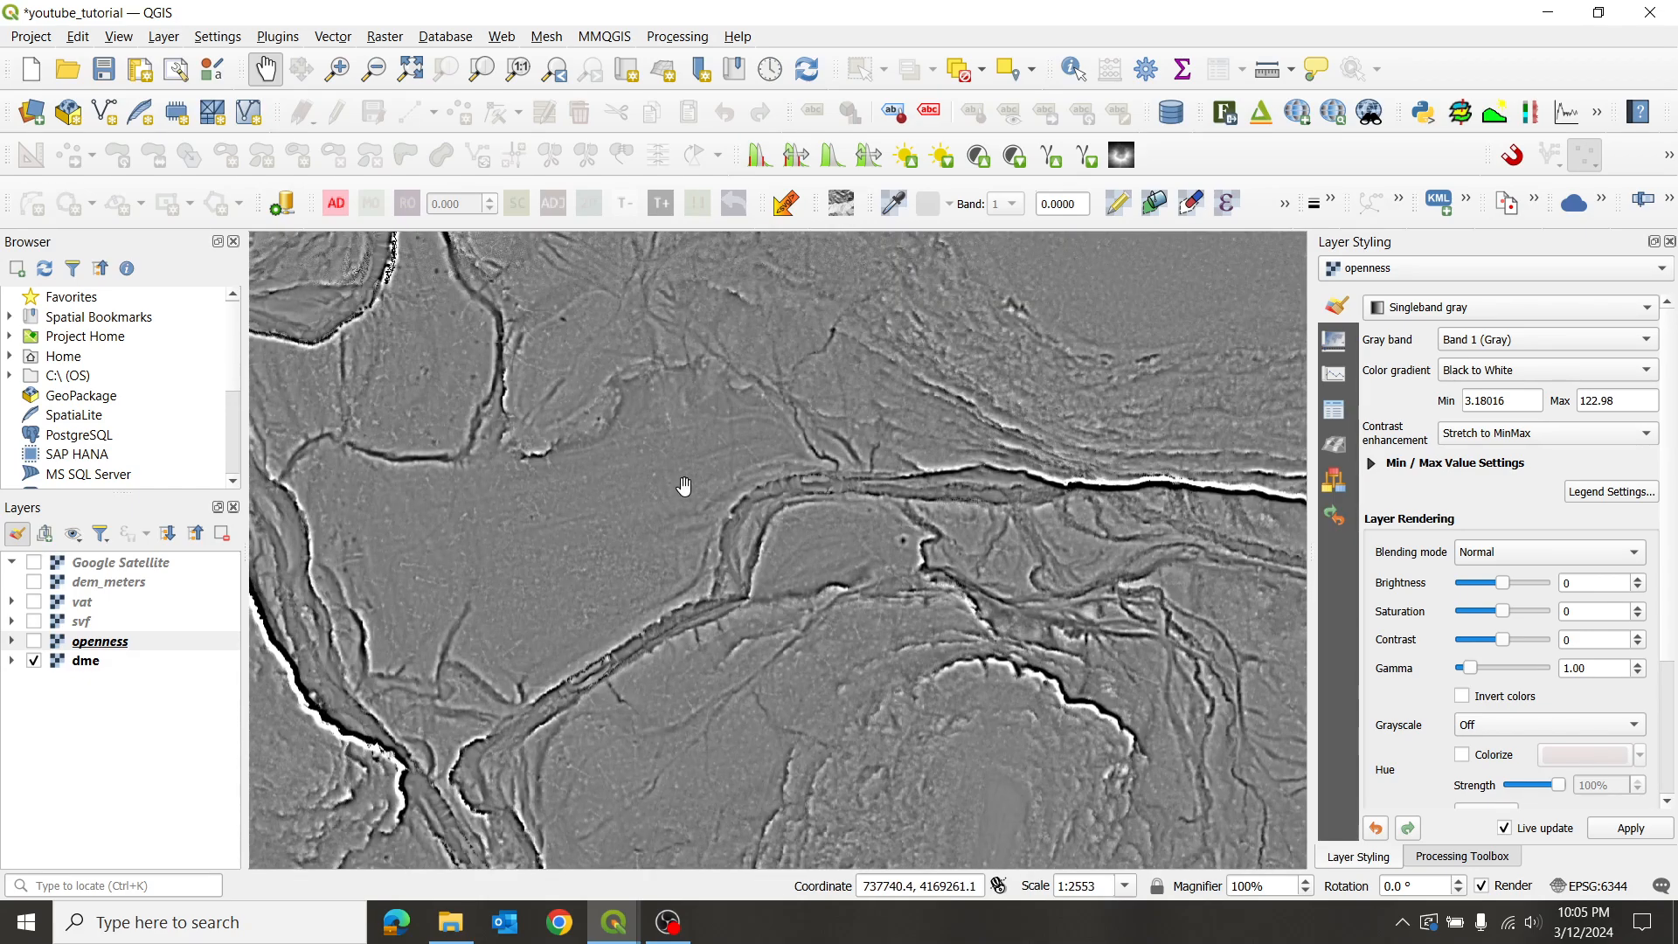
pyautogui.moveTo(685, 487); pyautogui.dragTo(824, 595)
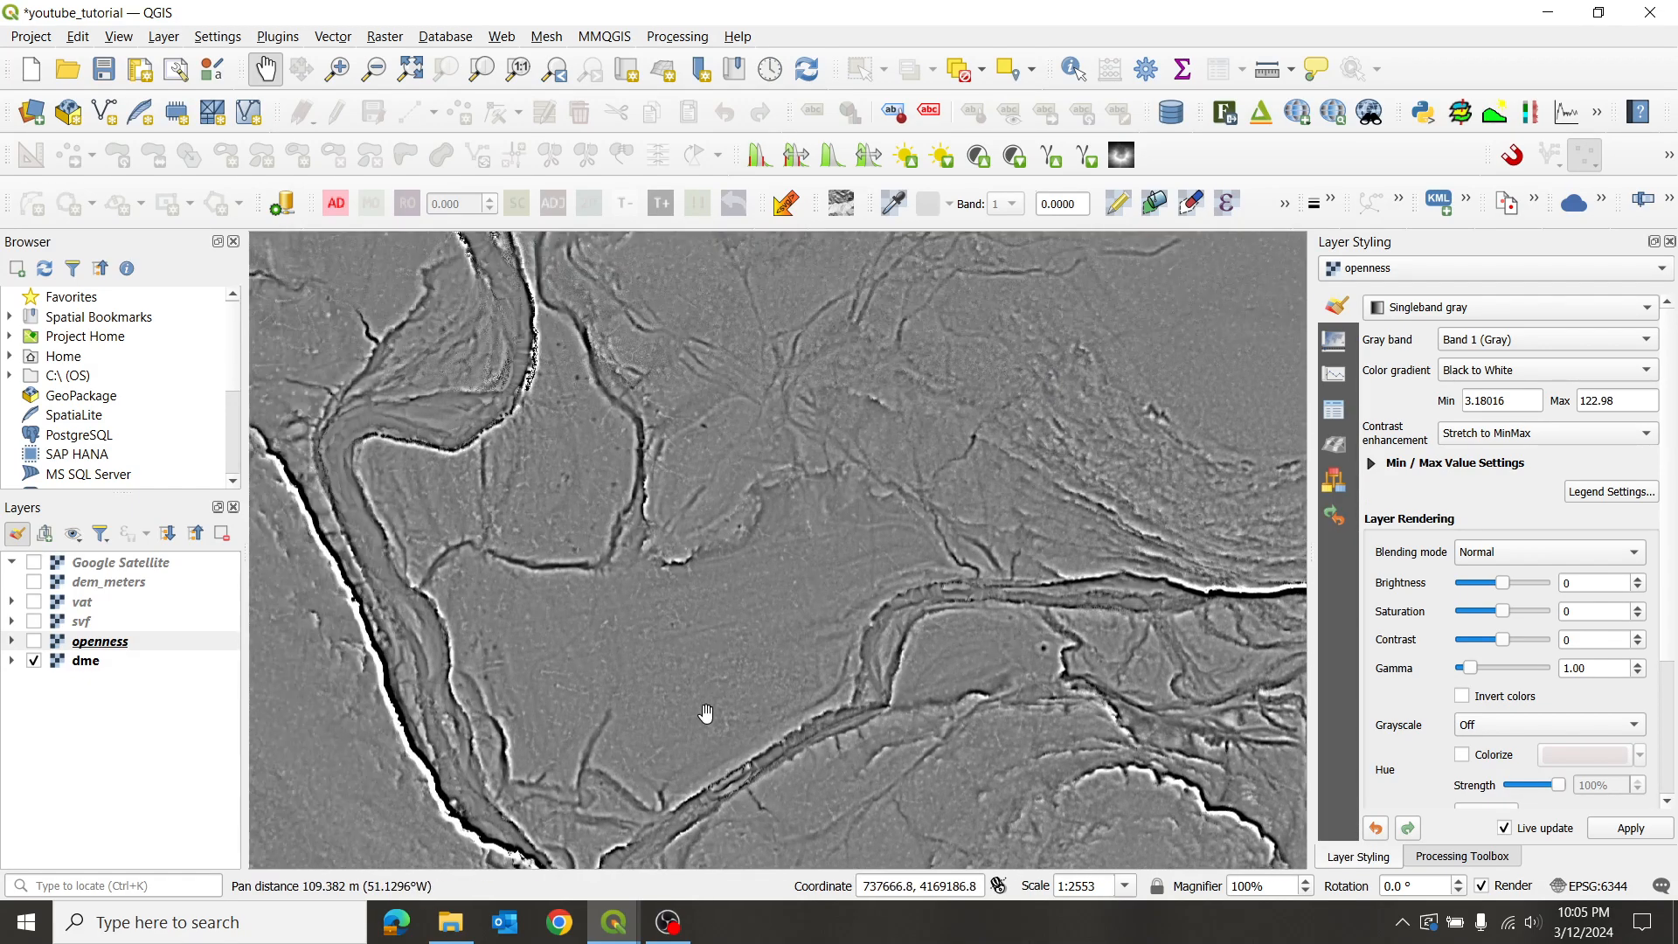
pyautogui.moveTo(706, 710); pyautogui.dragTo(832, 554)
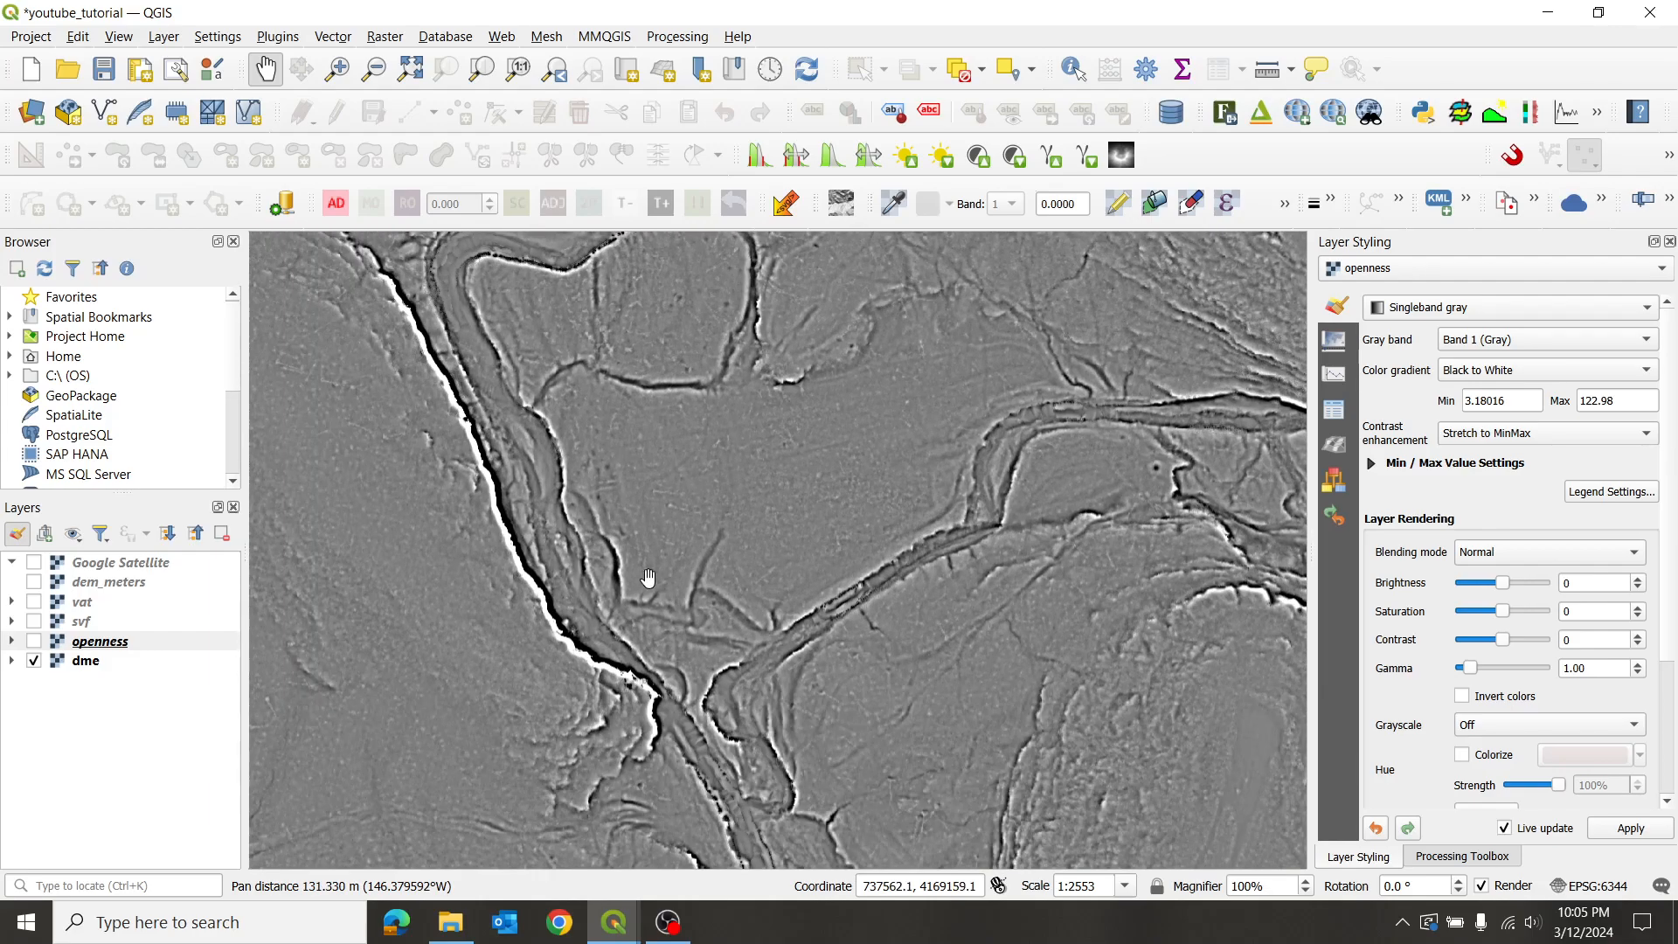
pyautogui.moveTo(746, 535); pyautogui.dragTo(875, 381)
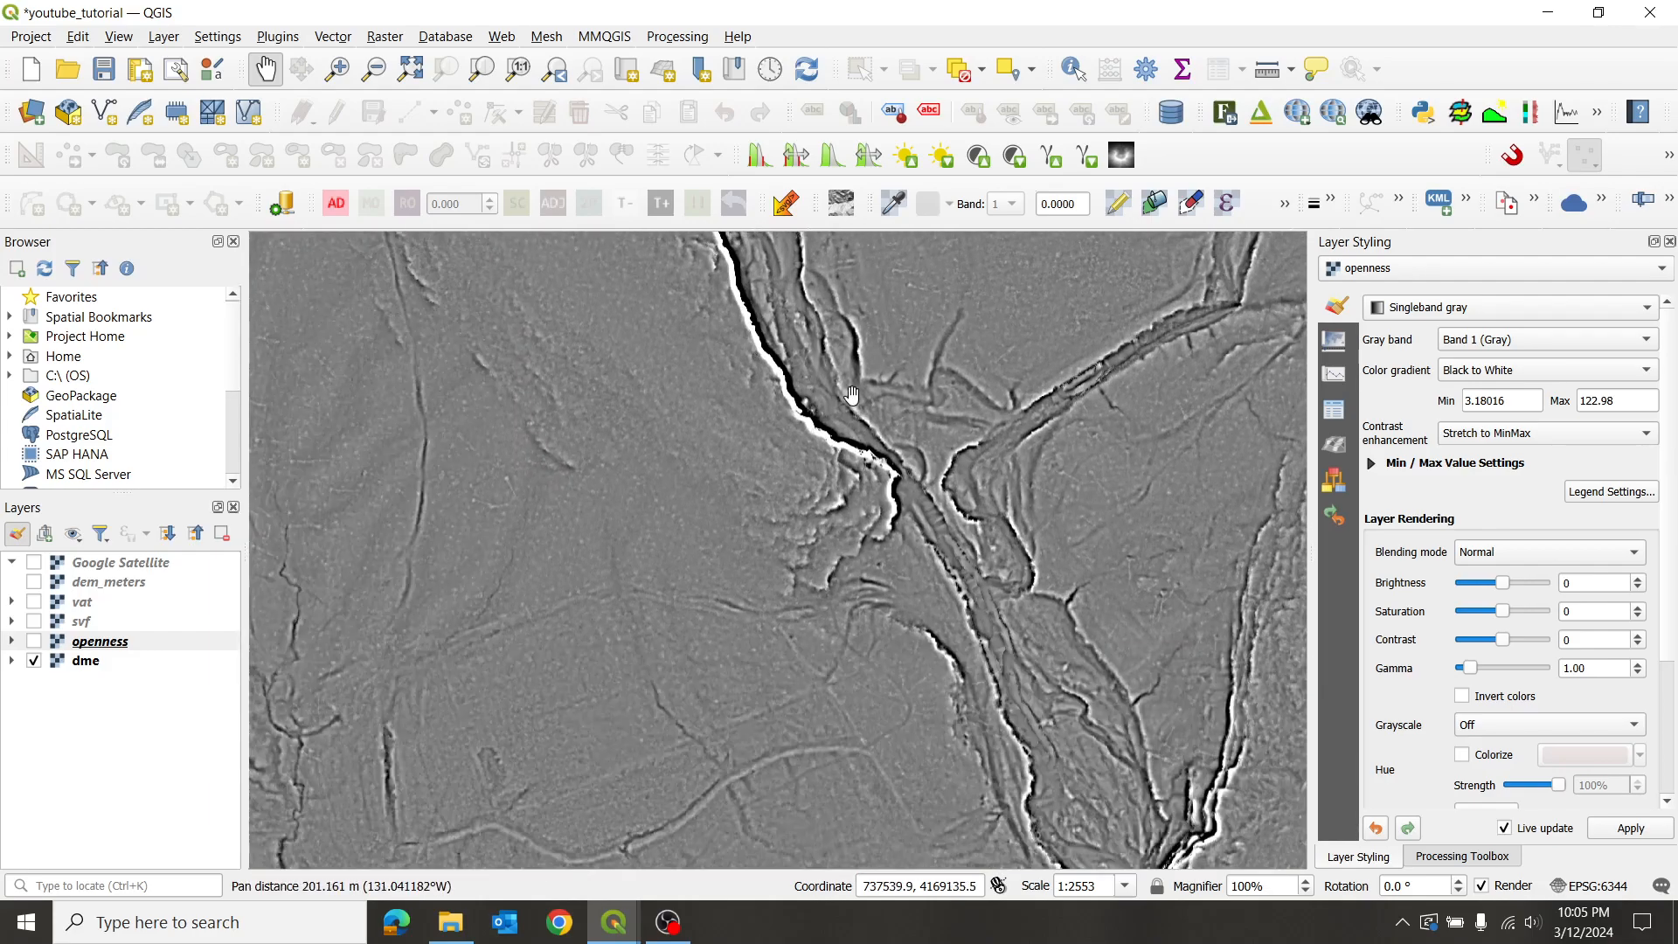
pyautogui.moveTo(779, 751); pyautogui.dragTo(844, 523)
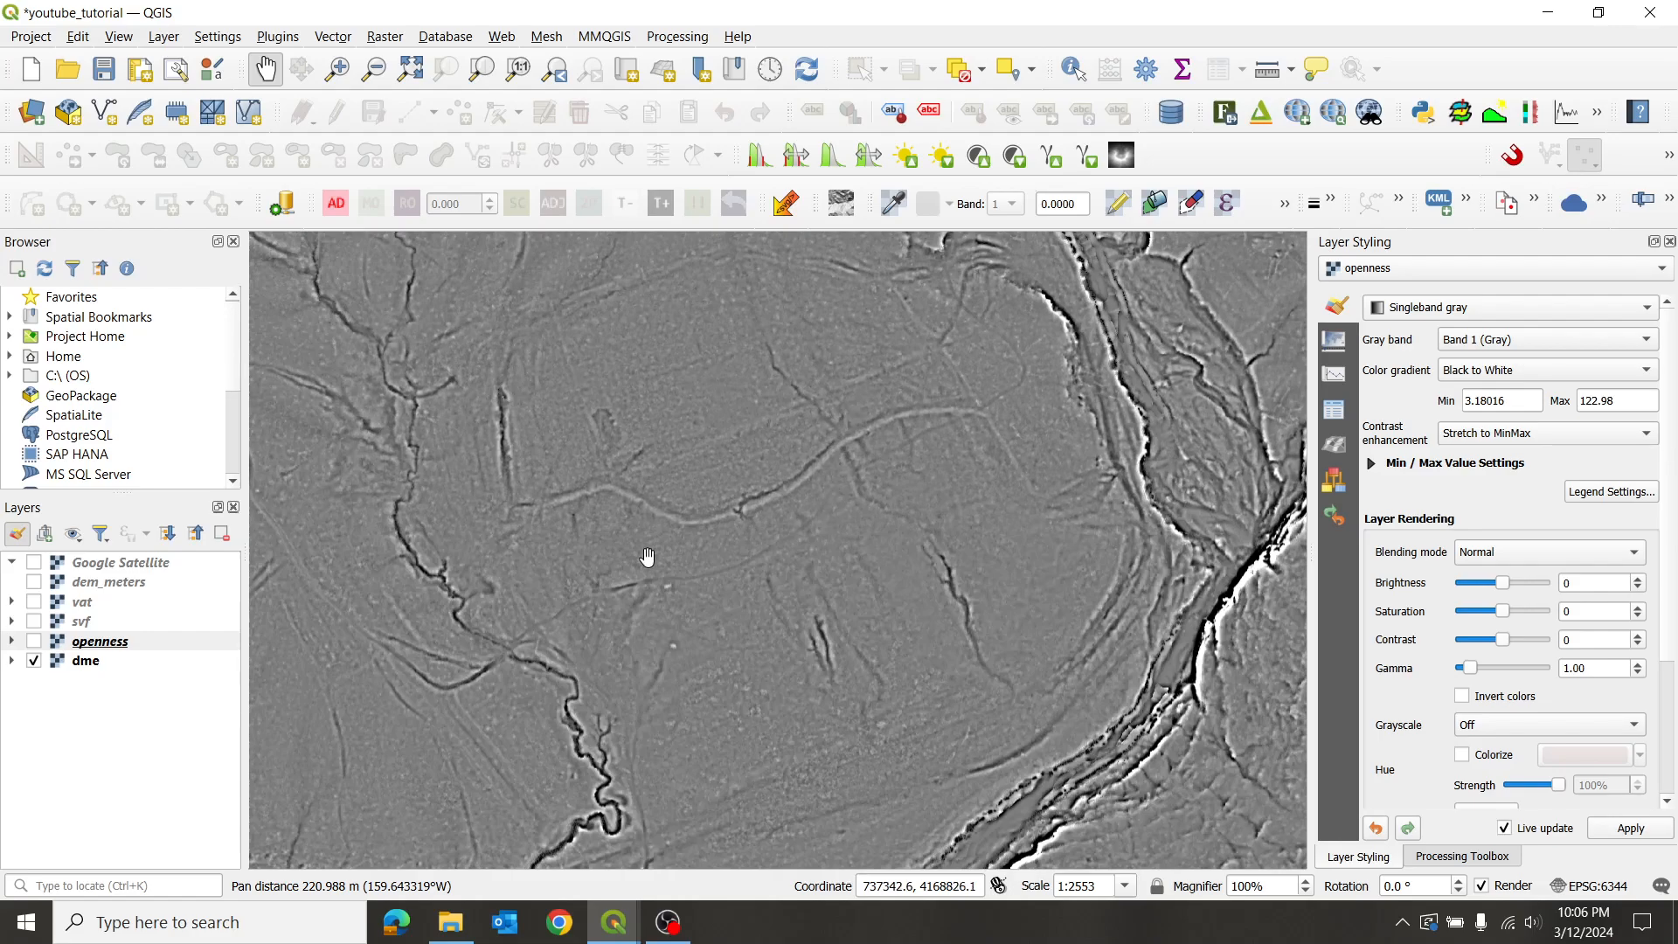
pyautogui.click(33, 661)
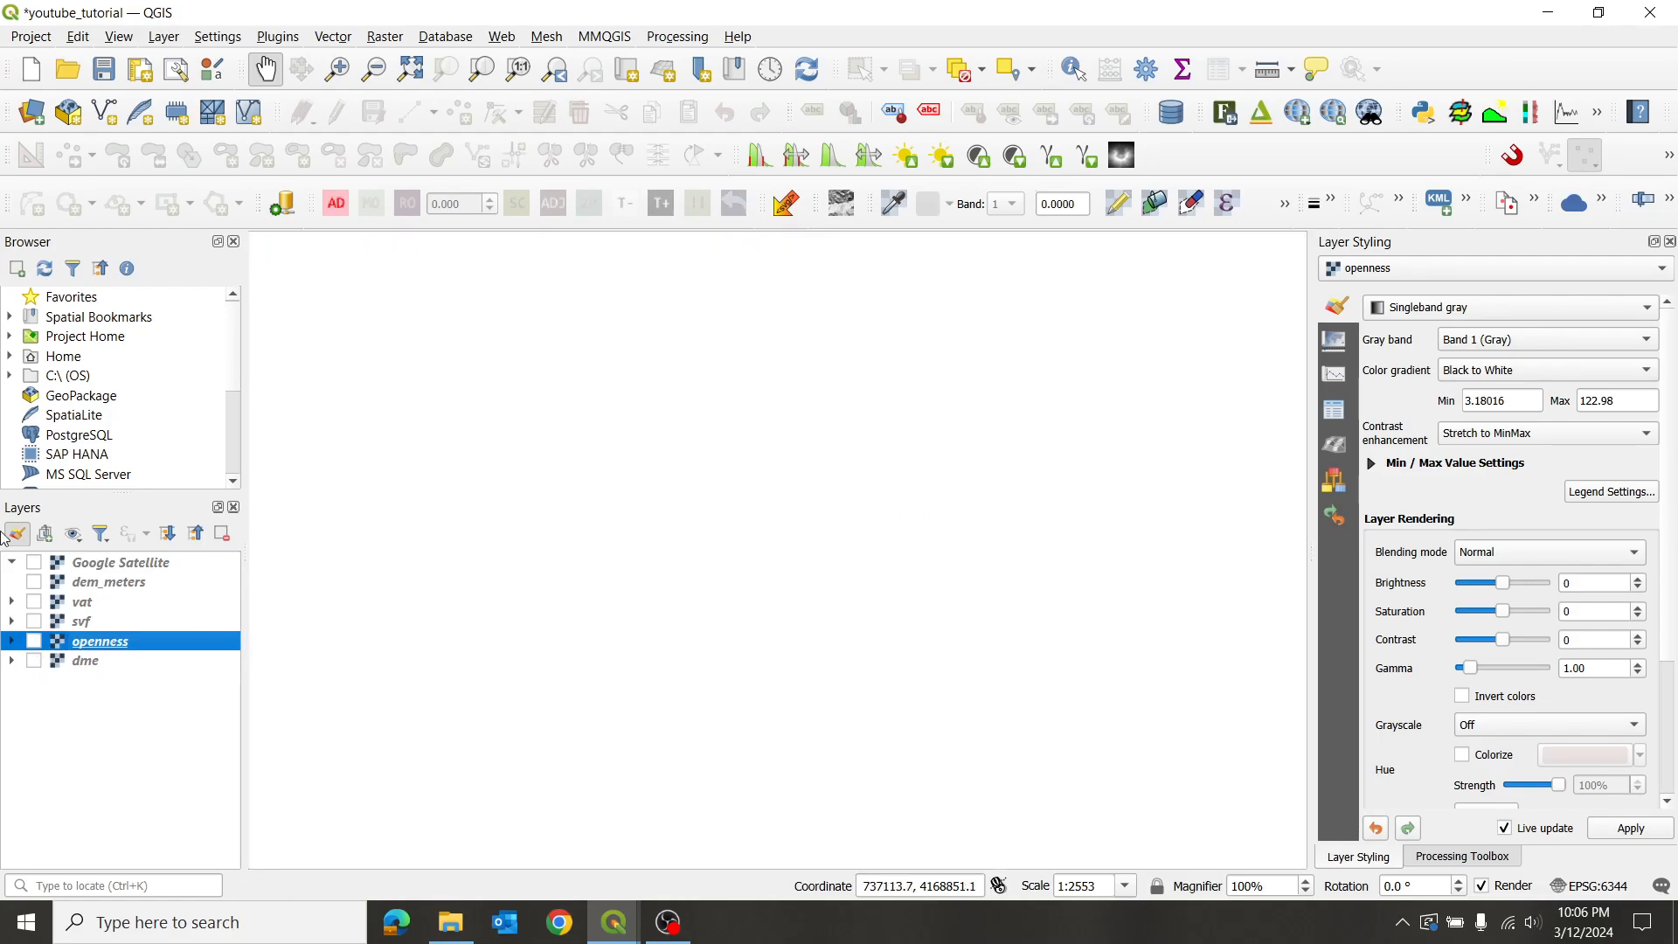
# - Turn on the dem_meters hillshade and survey the terrain to the north-east and north
pyautogui.click(34, 582)
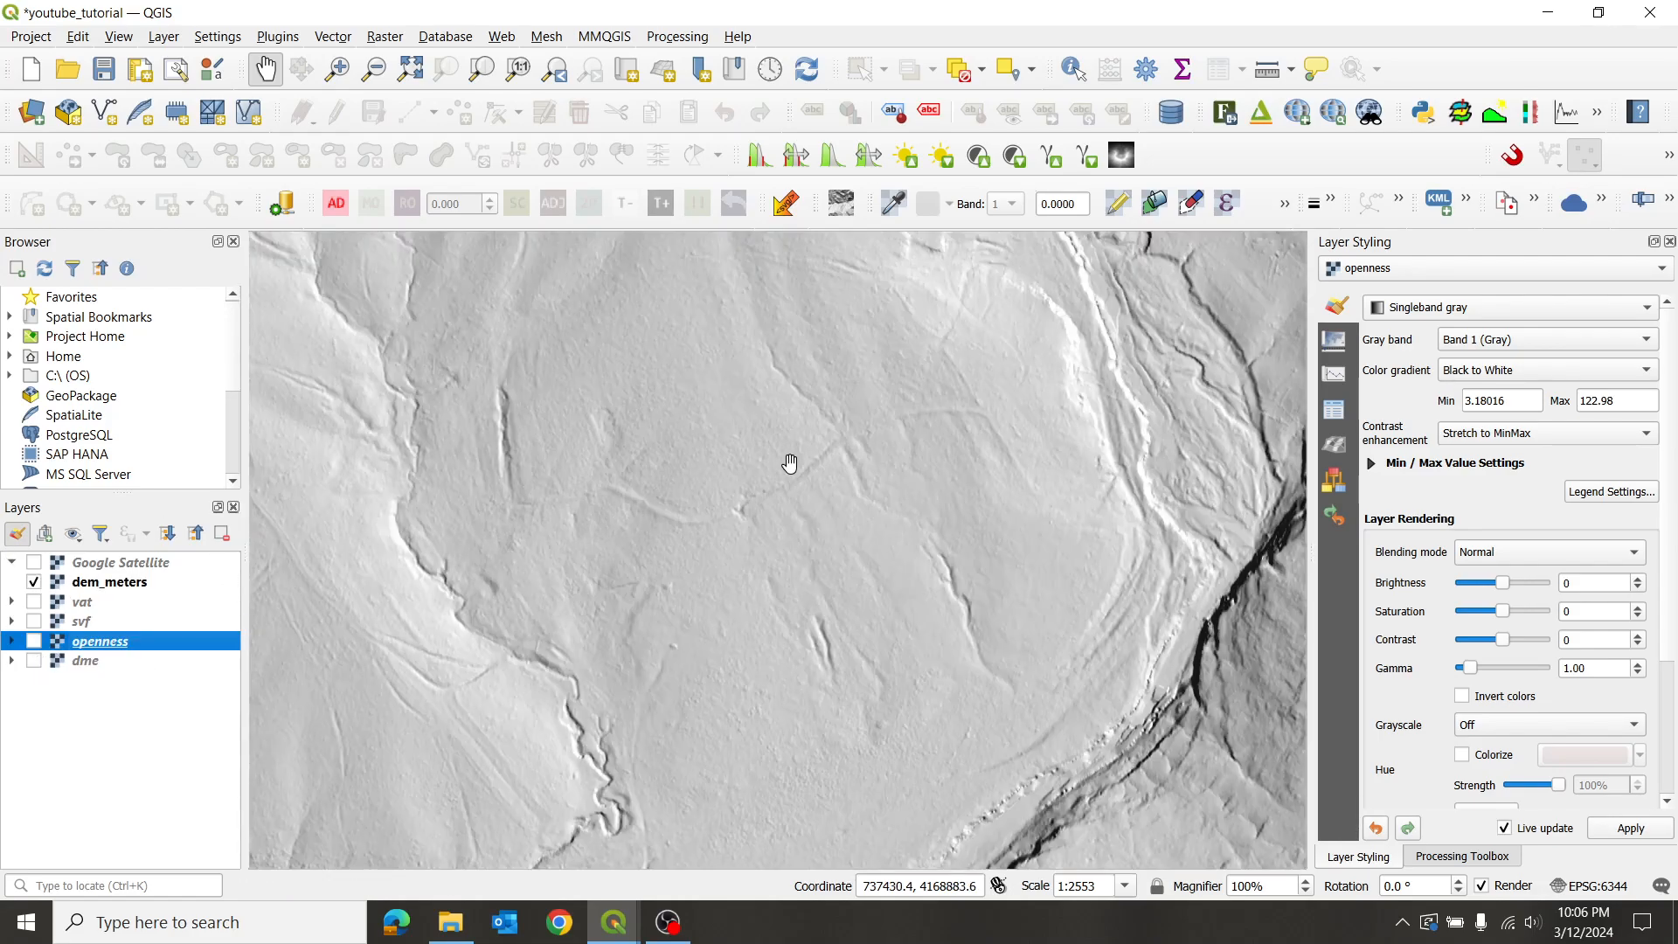
pyautogui.scroll(-1, 921, 432)
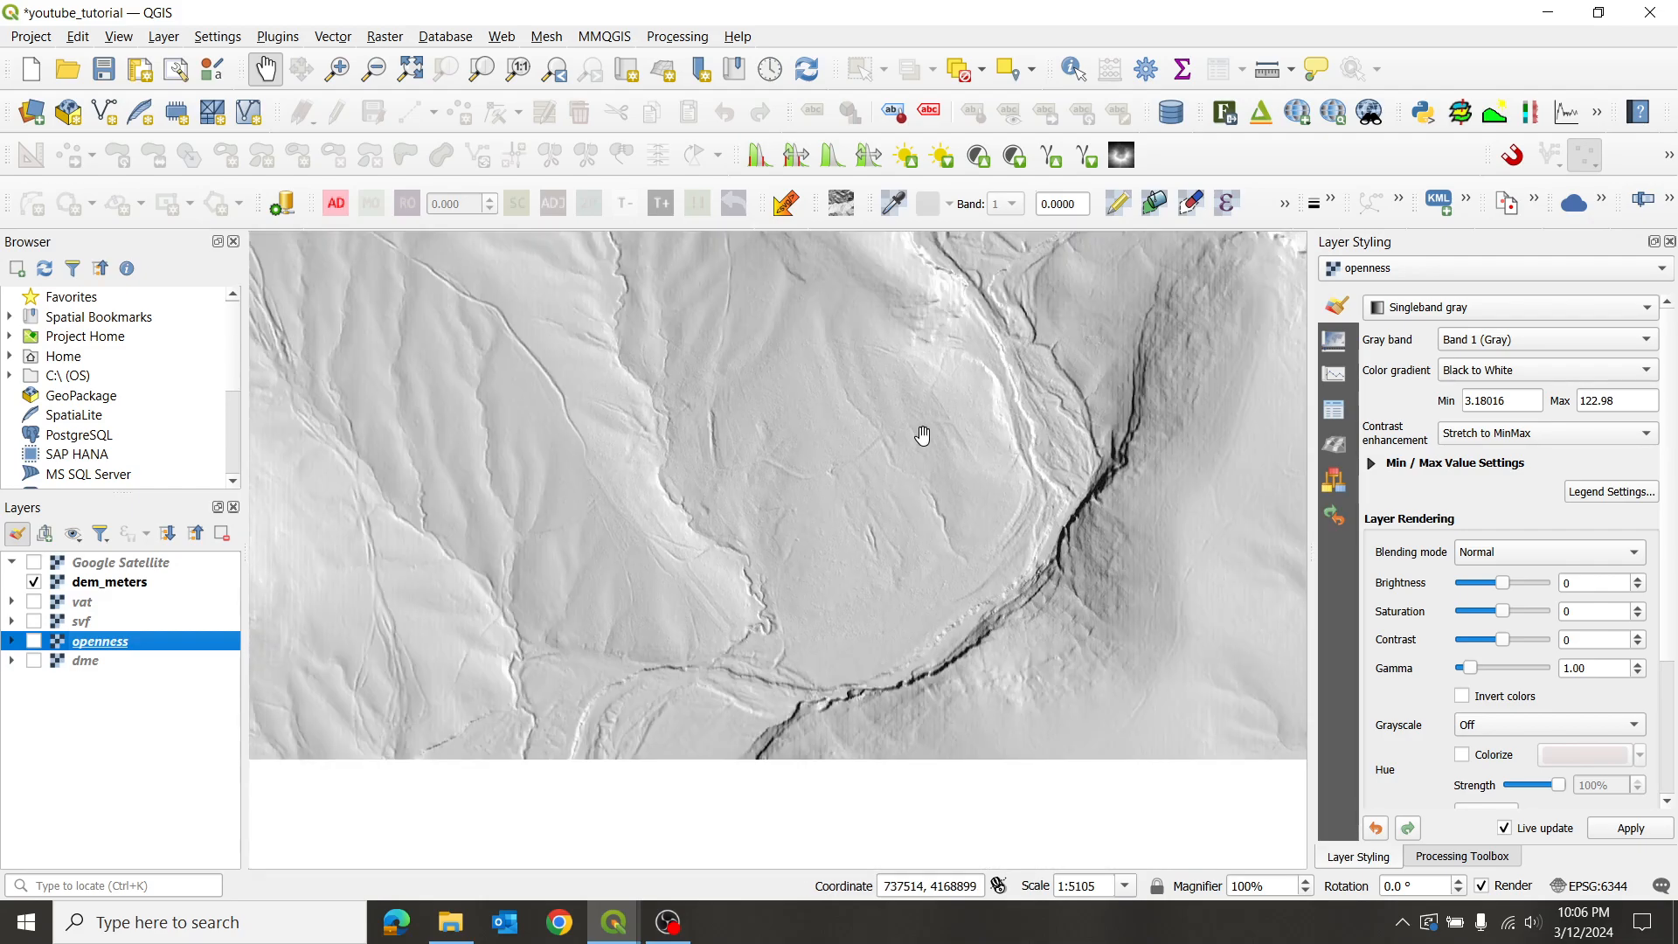
pyautogui.moveTo(982, 344); pyautogui.dragTo(891, 513)
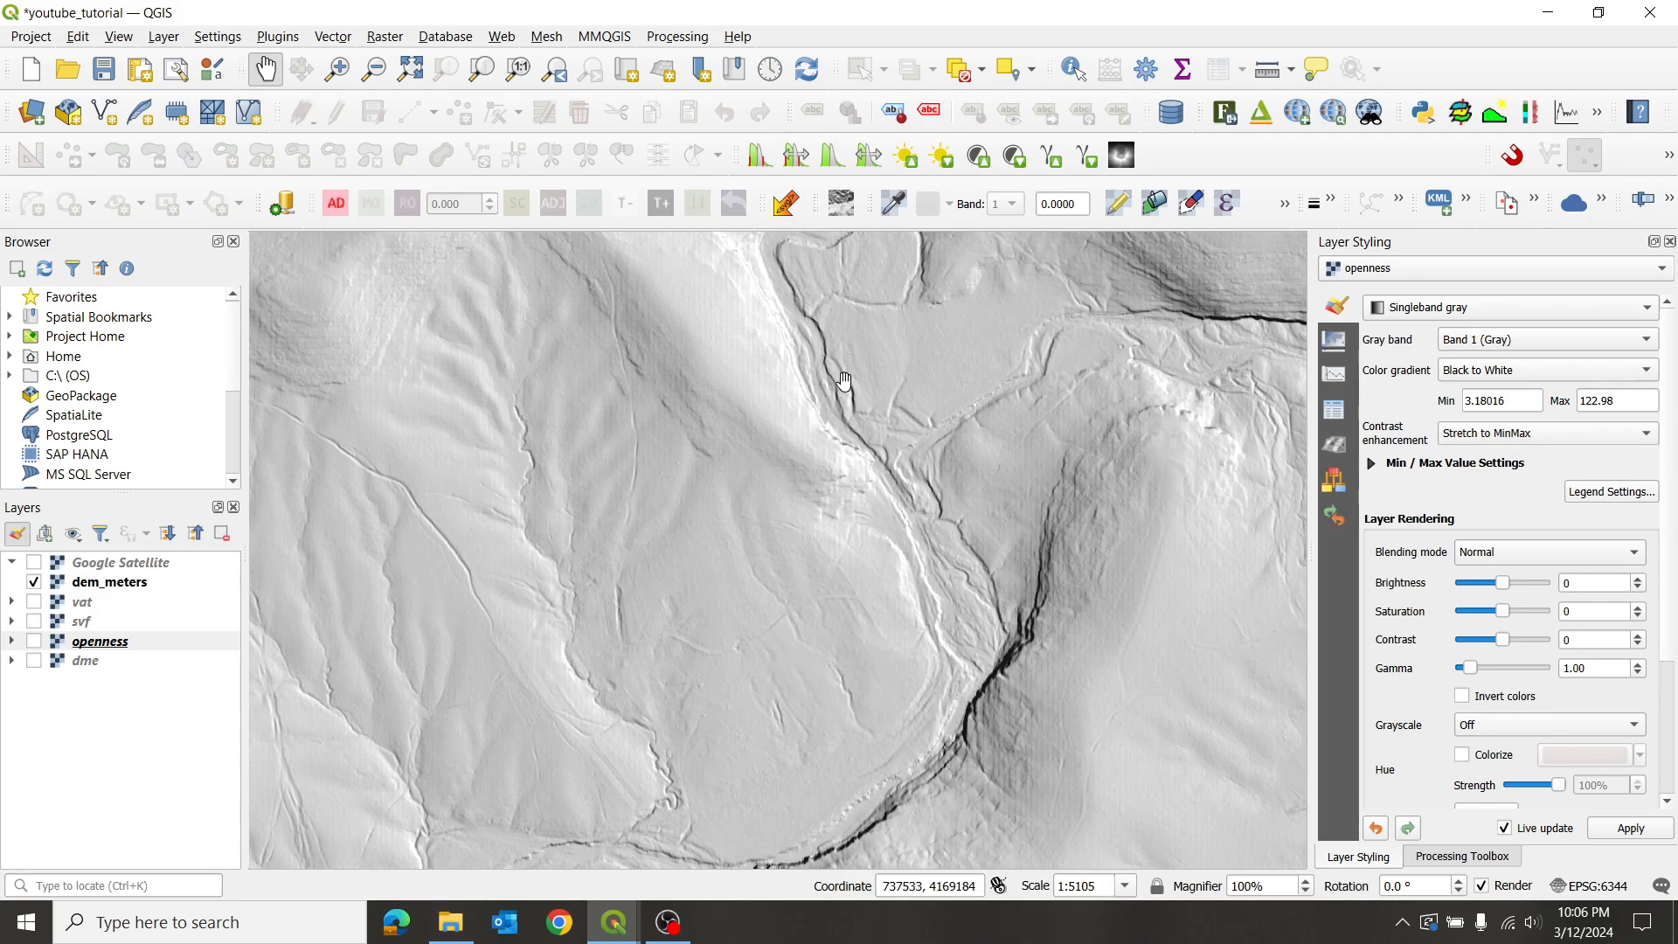
pyautogui.moveTo(870, 359); pyautogui.dragTo(778, 582)
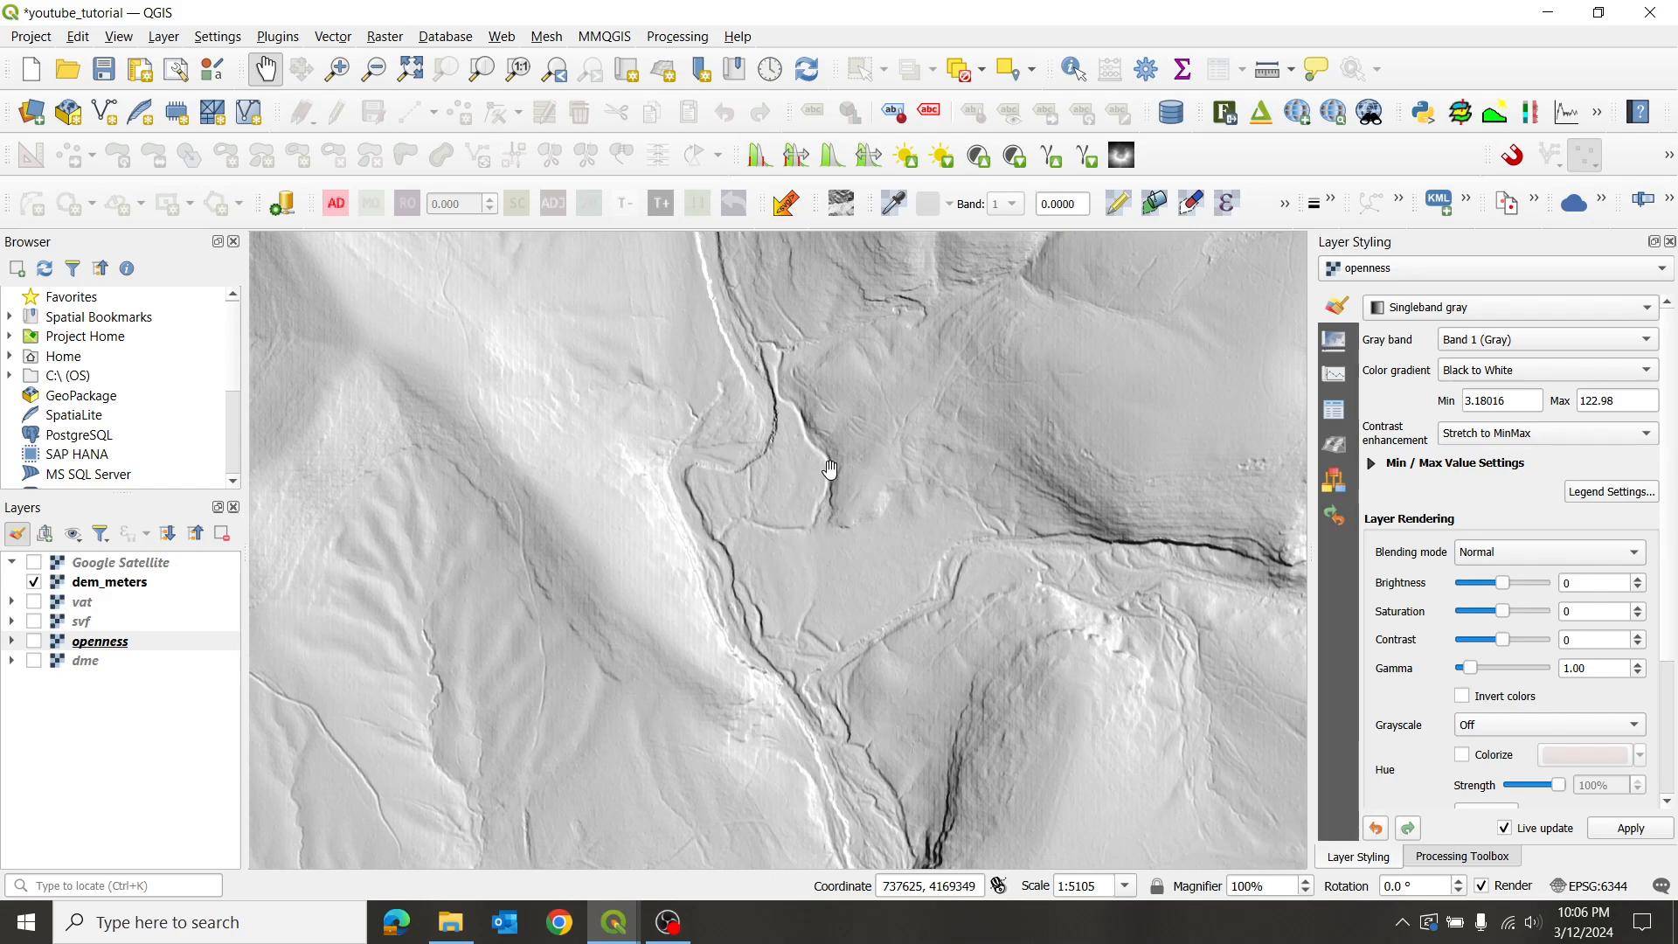
pyautogui.moveTo(919, 338); pyautogui.dragTo(902, 518)
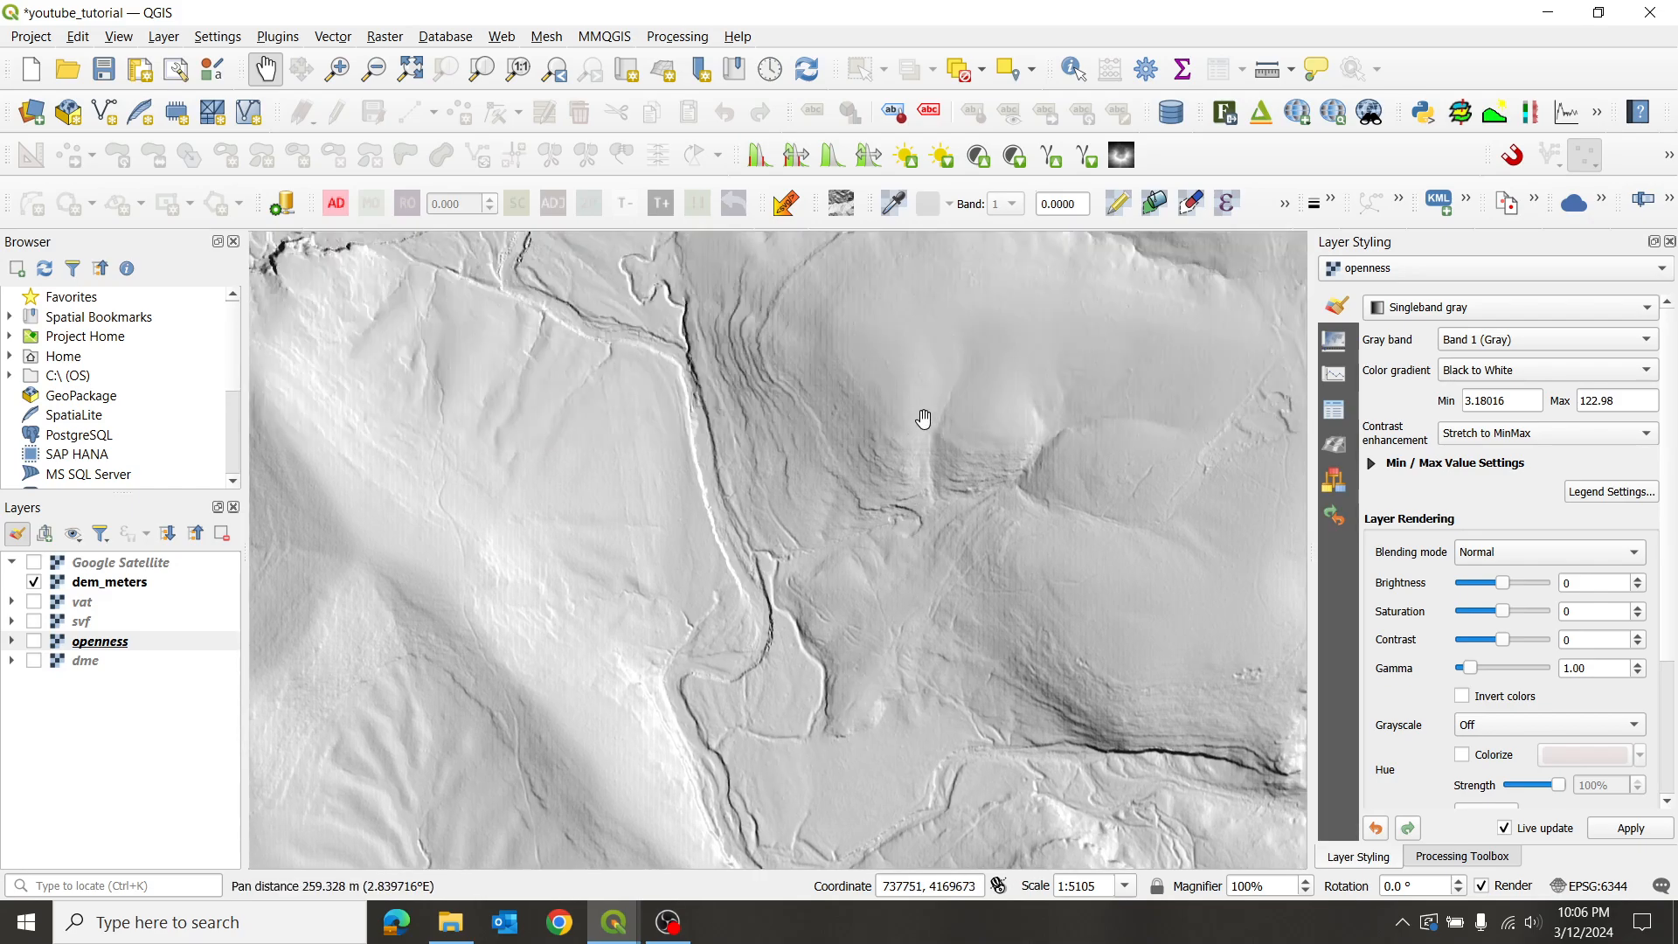
pyautogui.scroll(-1, 919, 424)
pyautogui.moveTo(773, 389); pyautogui.dragTo(798, 588)
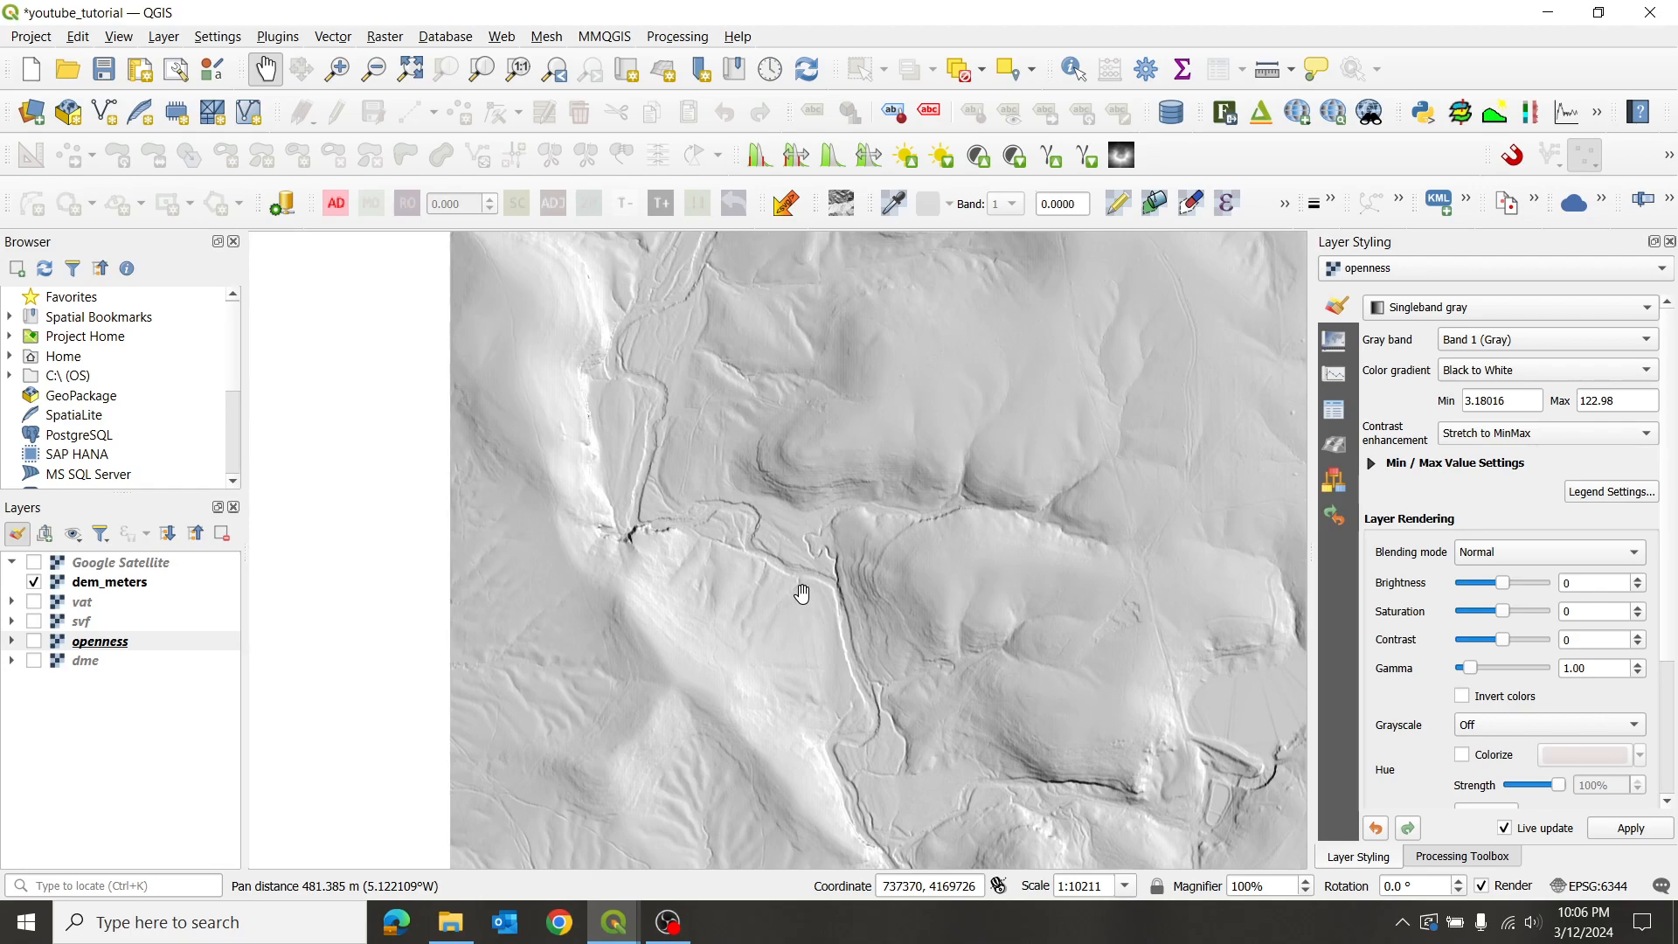
# - Move the hillshade view north-west and then further north
pyautogui.scroll(2, 829, 416)
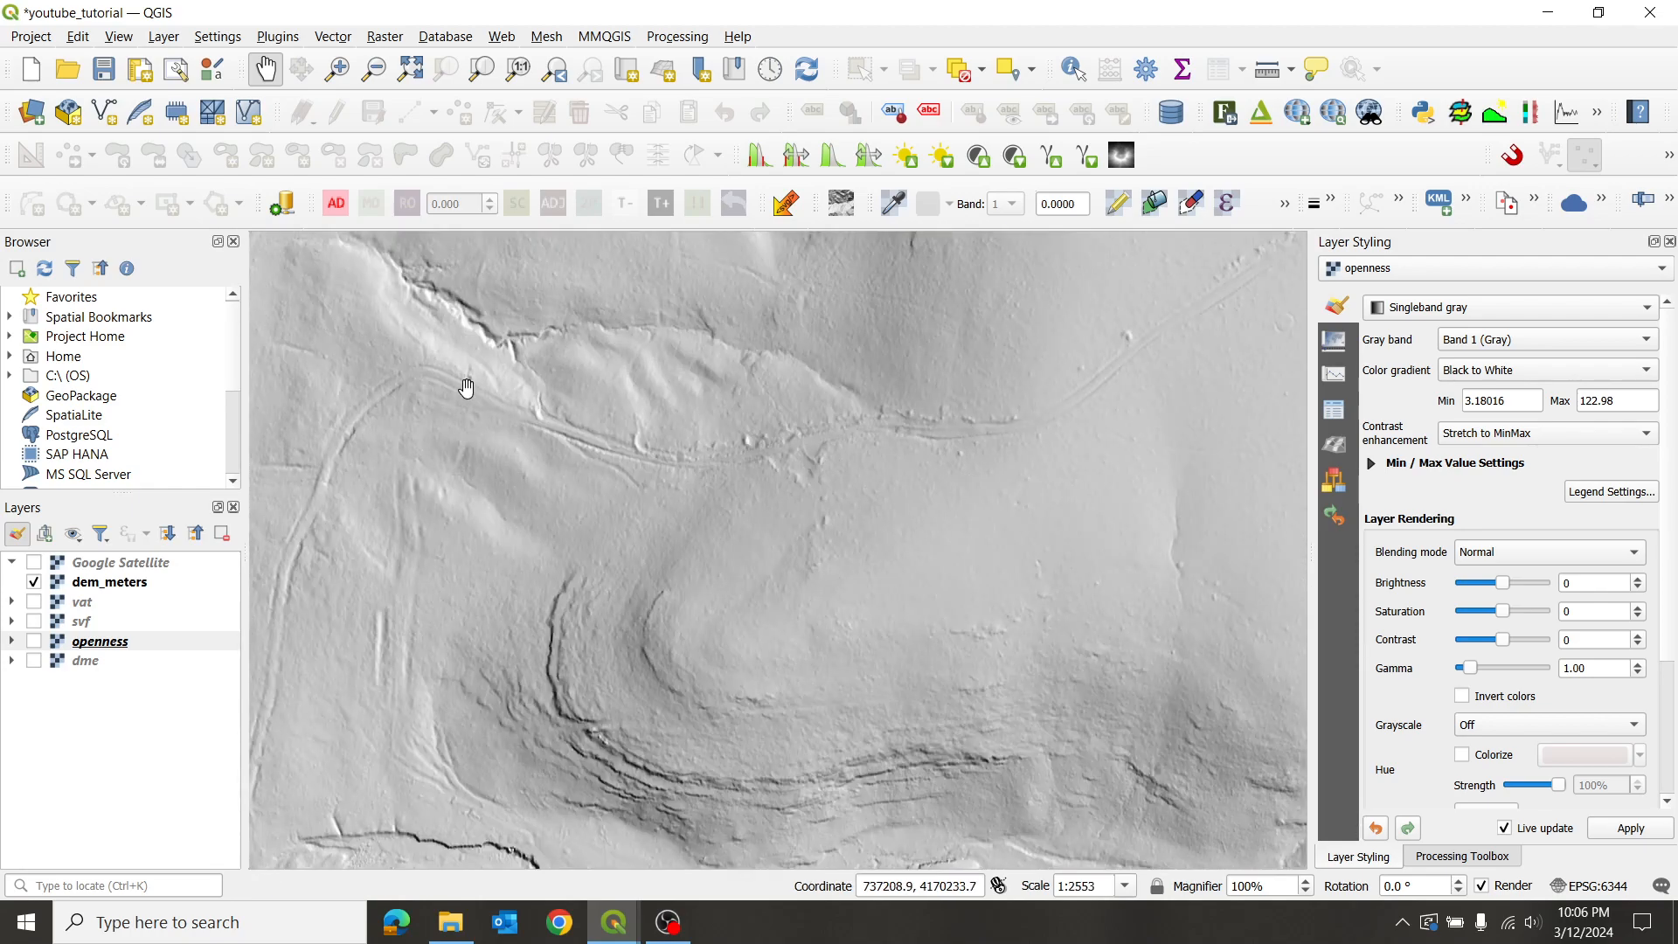
pyautogui.moveTo(485, 380); pyautogui.dragTo(638, 506)
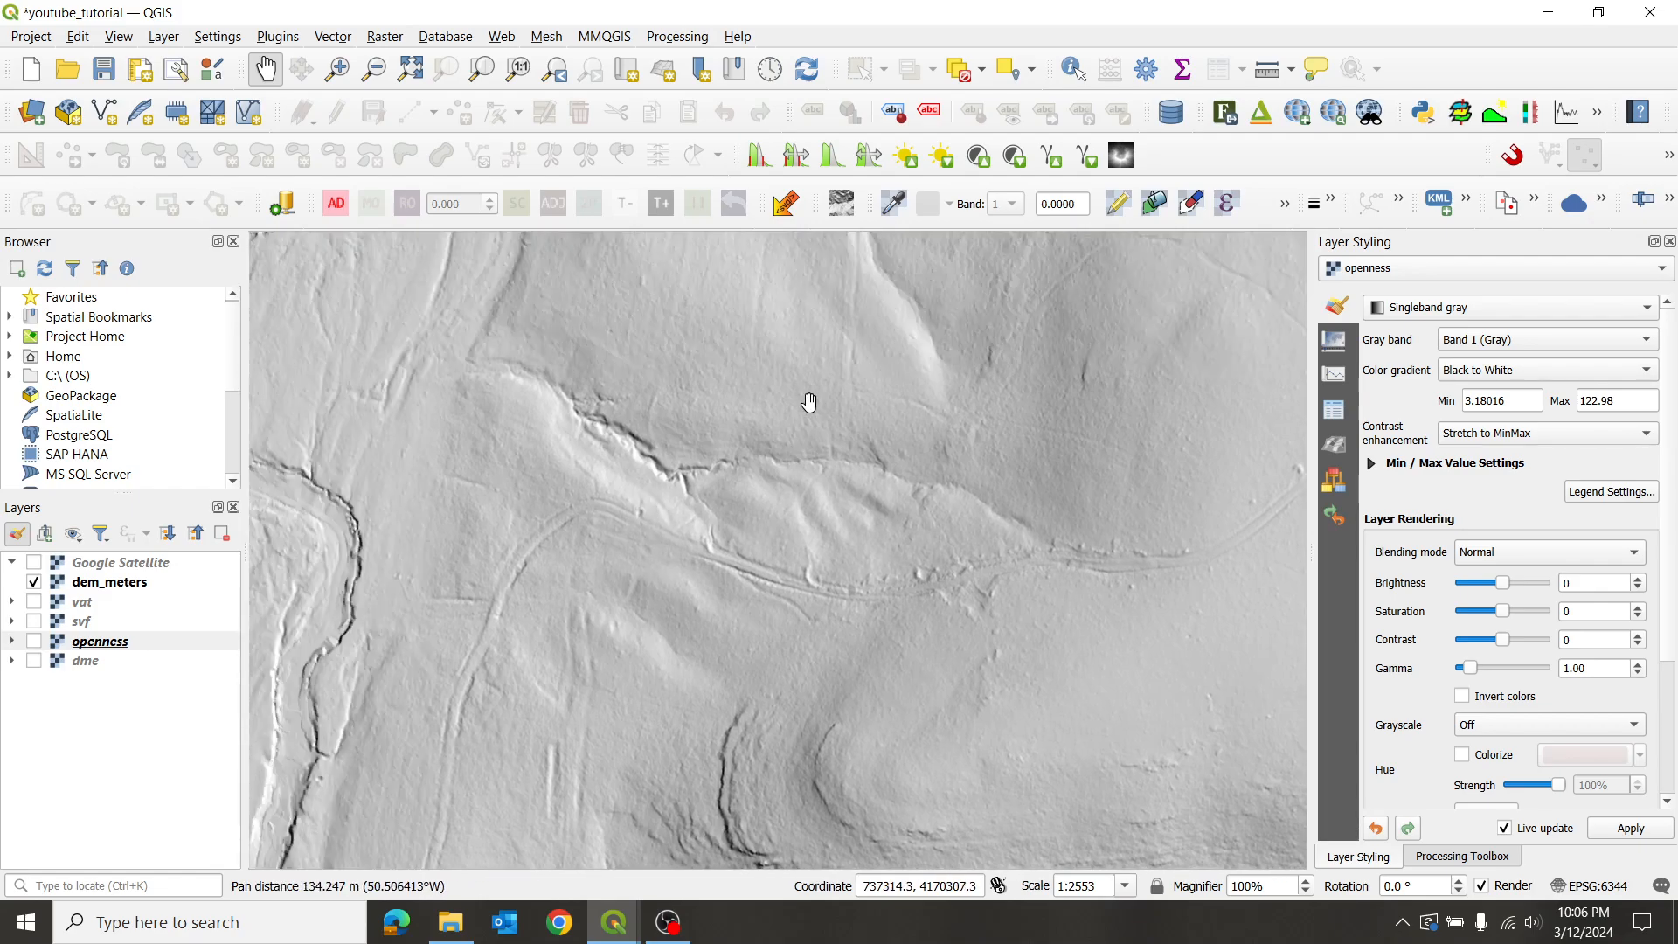
pyautogui.scroll(-1, 805, 401)
pyautogui.moveTo(880, 324); pyautogui.dragTo(884, 550)
pyautogui.moveTo(997, 341); pyautogui.dragTo(876, 584)
pyautogui.moveTo(1014, 412); pyautogui.dragTo(910, 517)
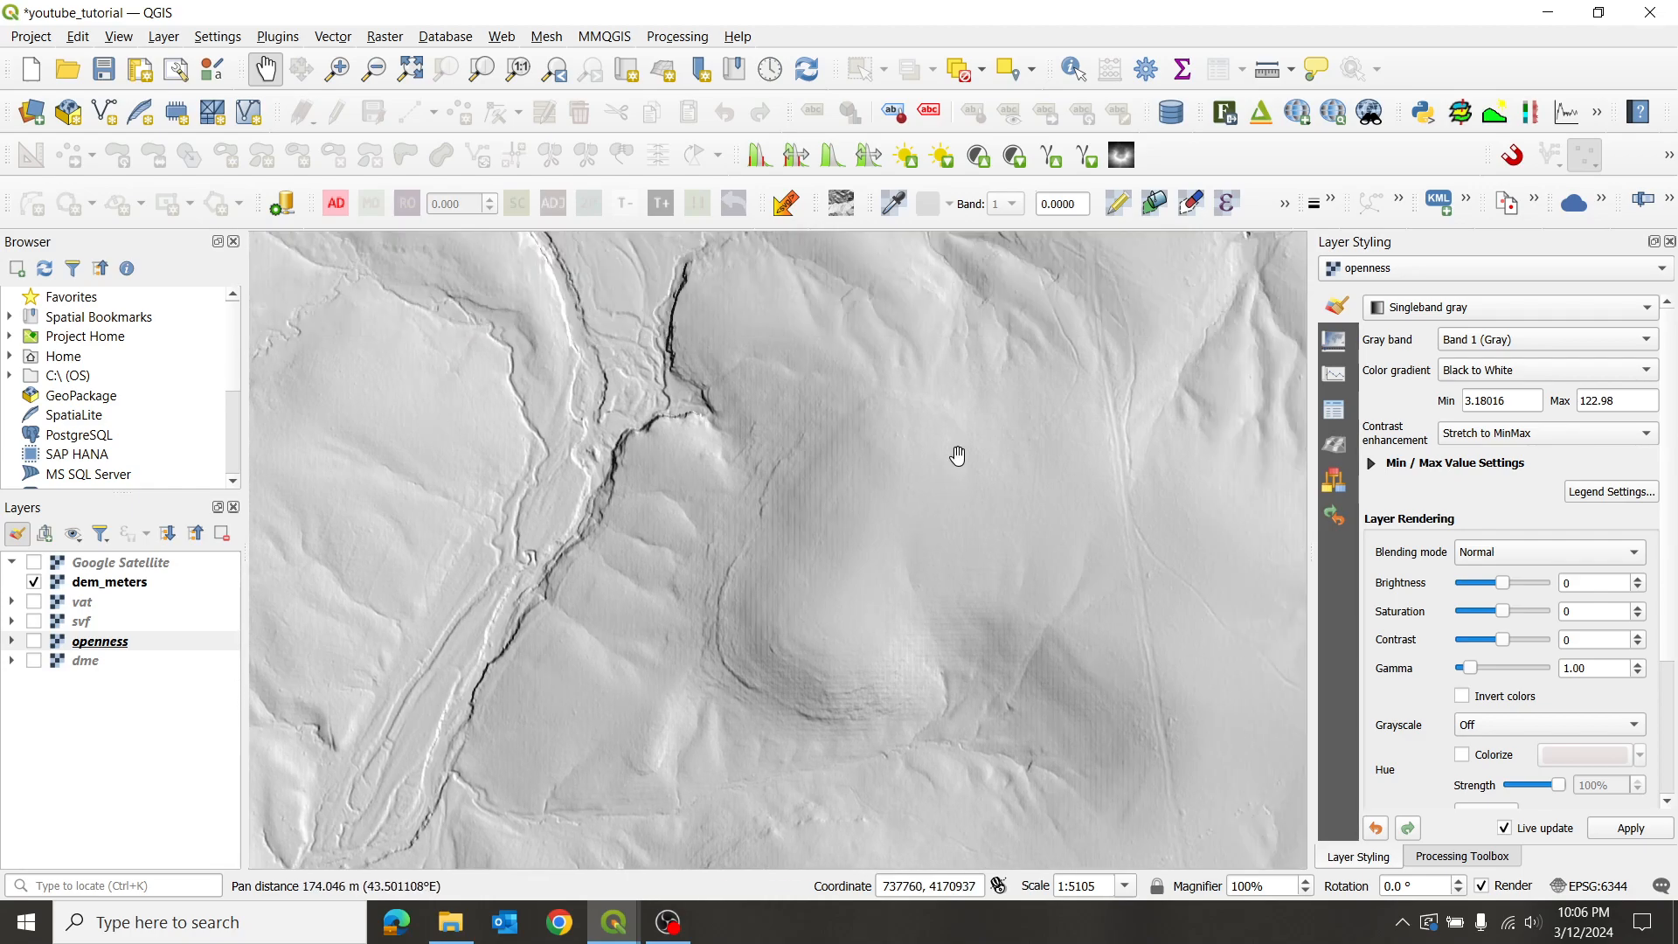
# - Explore the south-east of the hillshade, ending on the south-western valley
pyautogui.scroll(-1, 993, 373)
pyautogui.scroll(1, 993, 372)
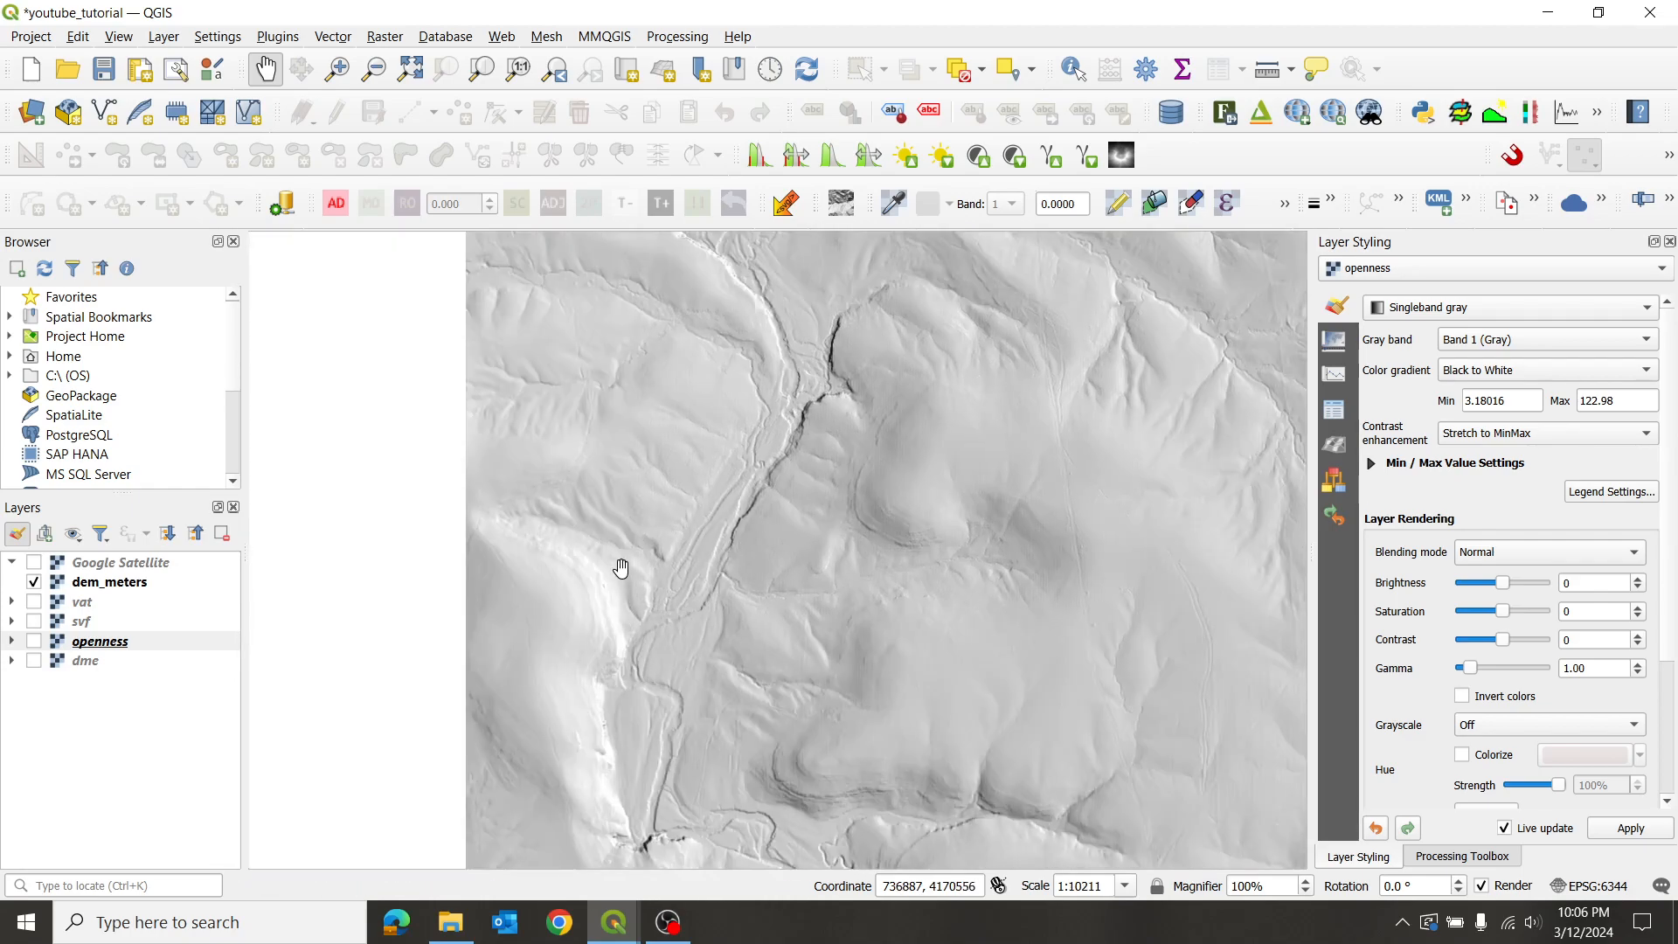
pyautogui.scroll(-1, 645, 617)
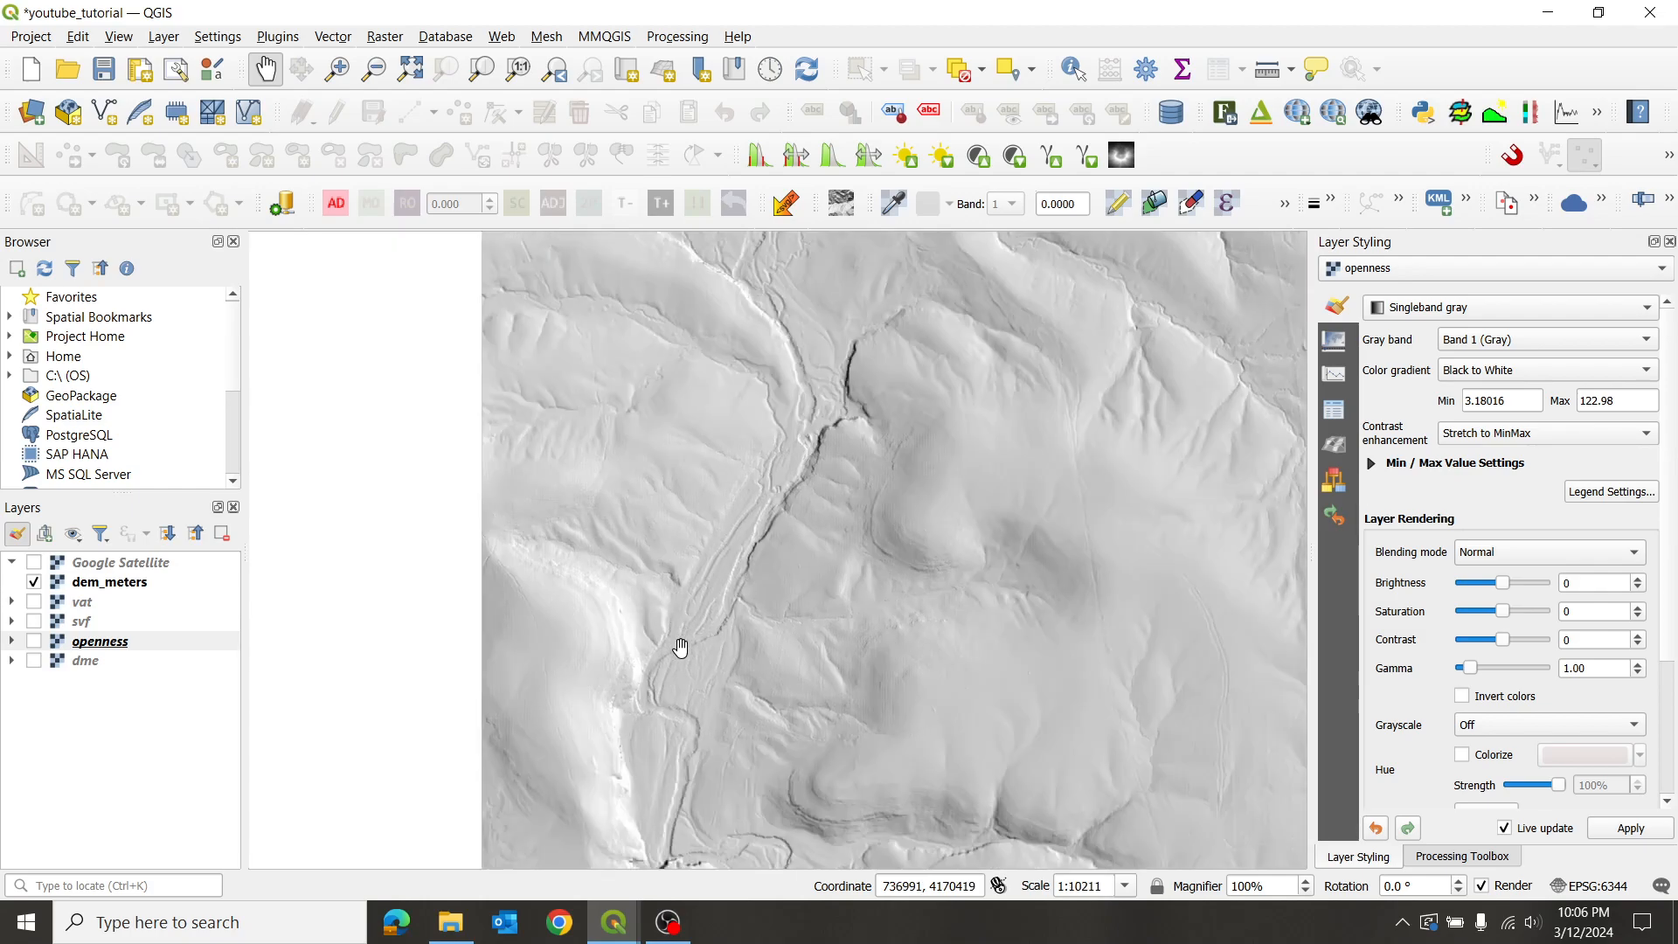
pyautogui.scroll(3, 606, 300)
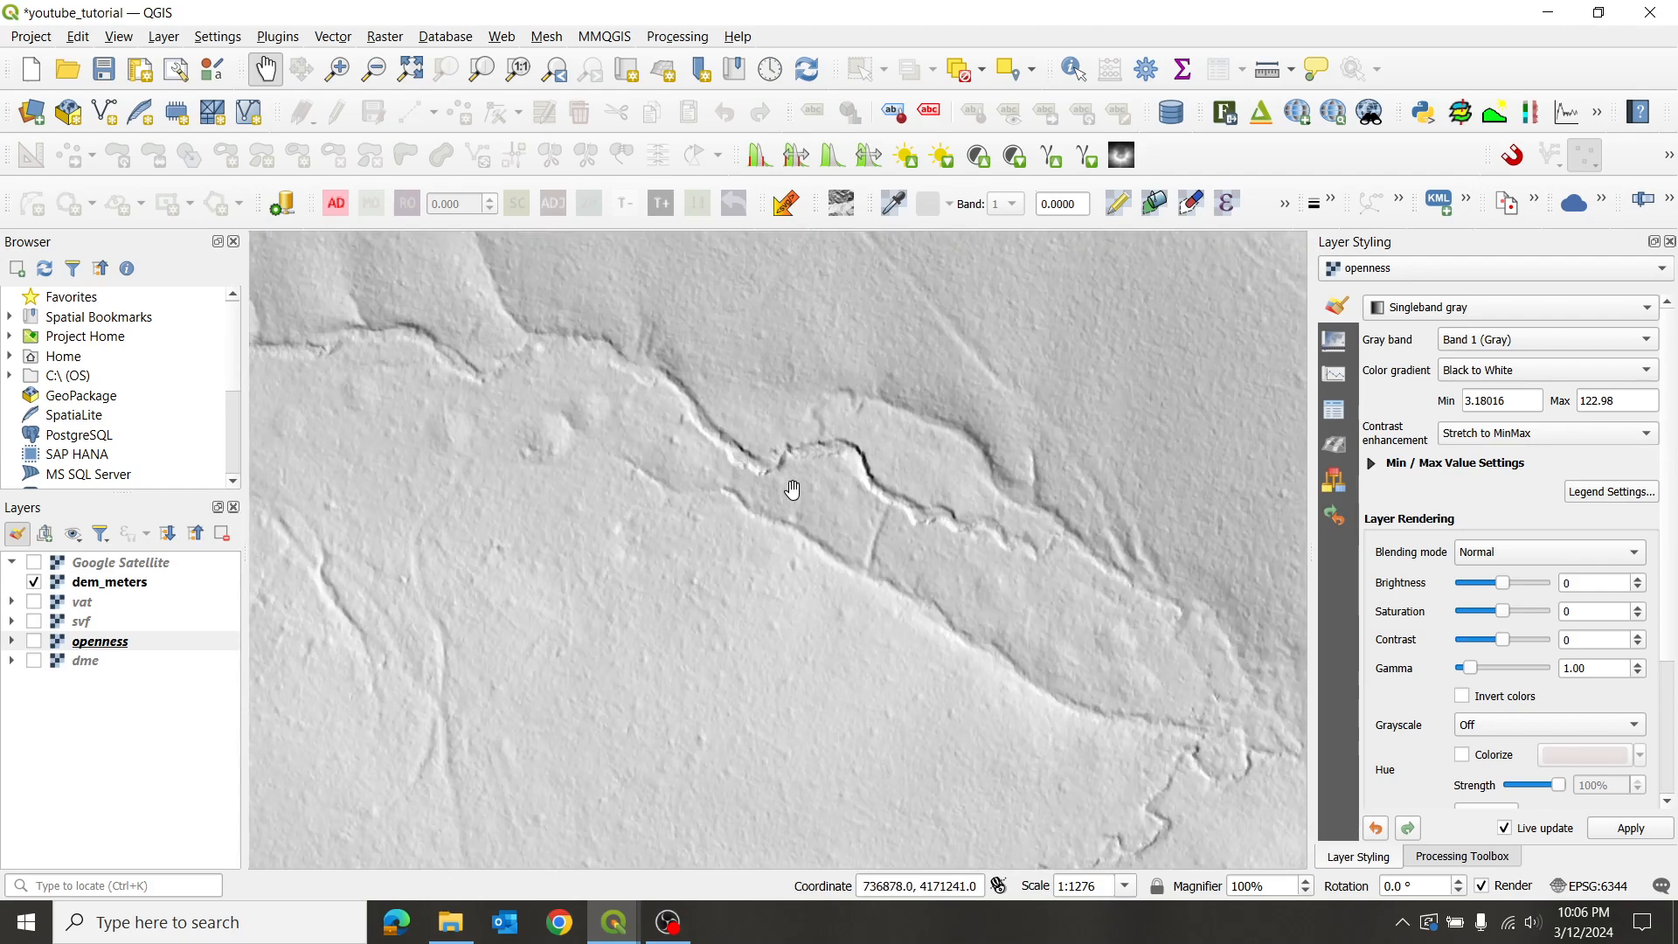
pyautogui.scroll(-1, 787, 533)
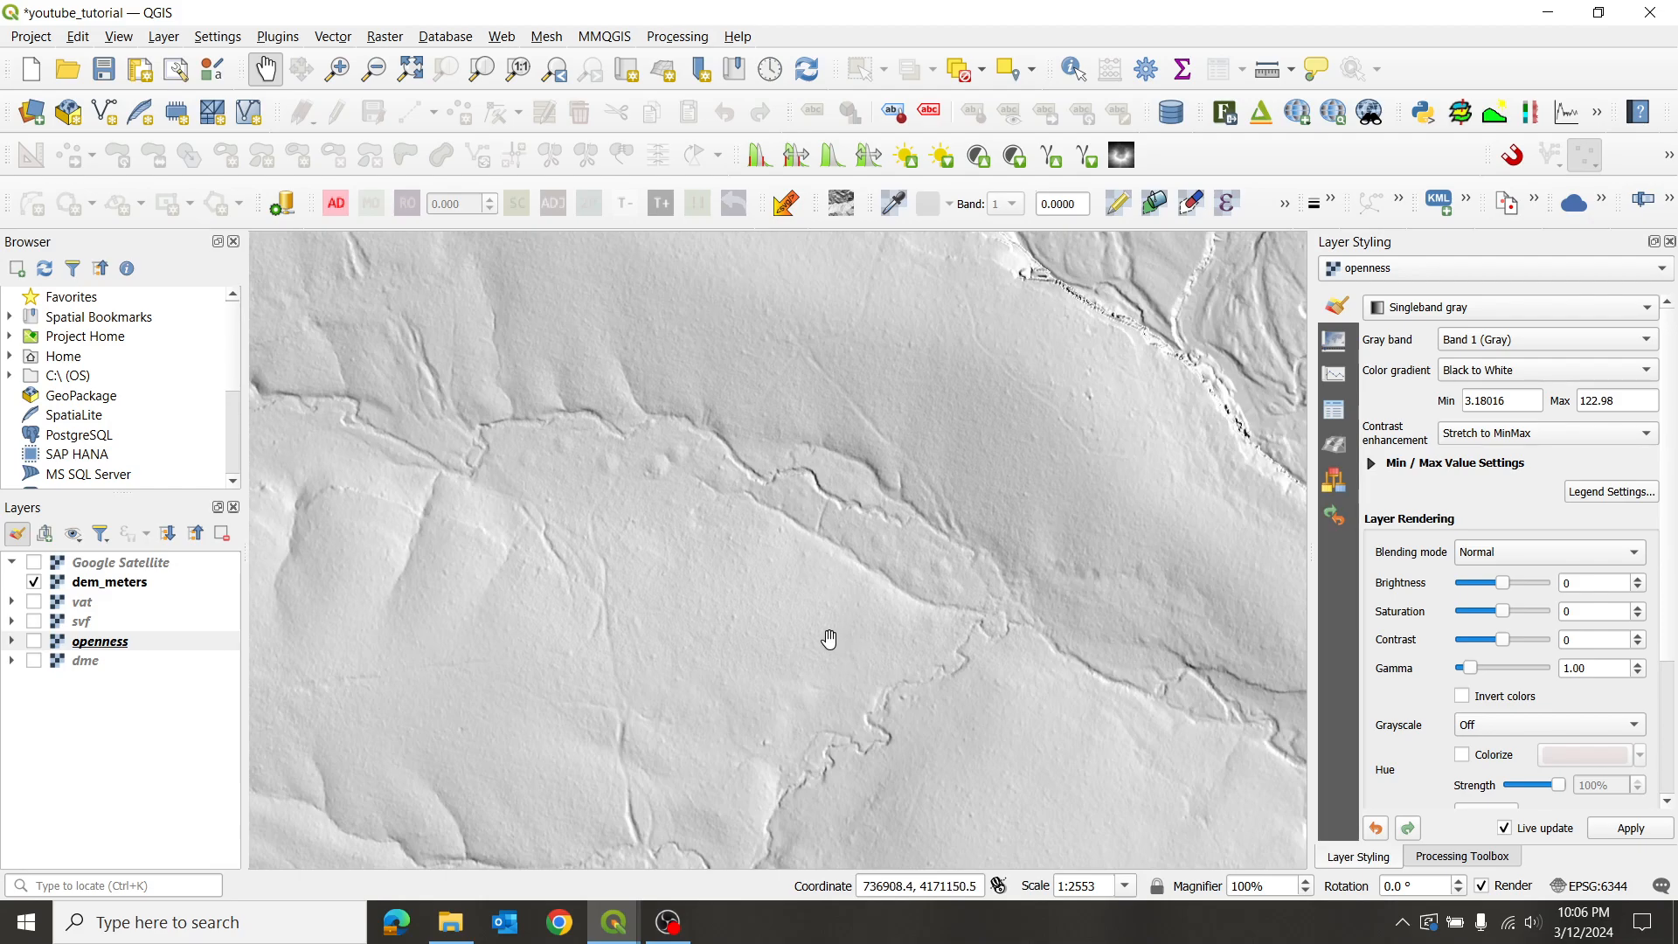
pyautogui.scroll(-1, 856, 673)
pyautogui.moveTo(895, 708); pyautogui.dragTo(753, 528)
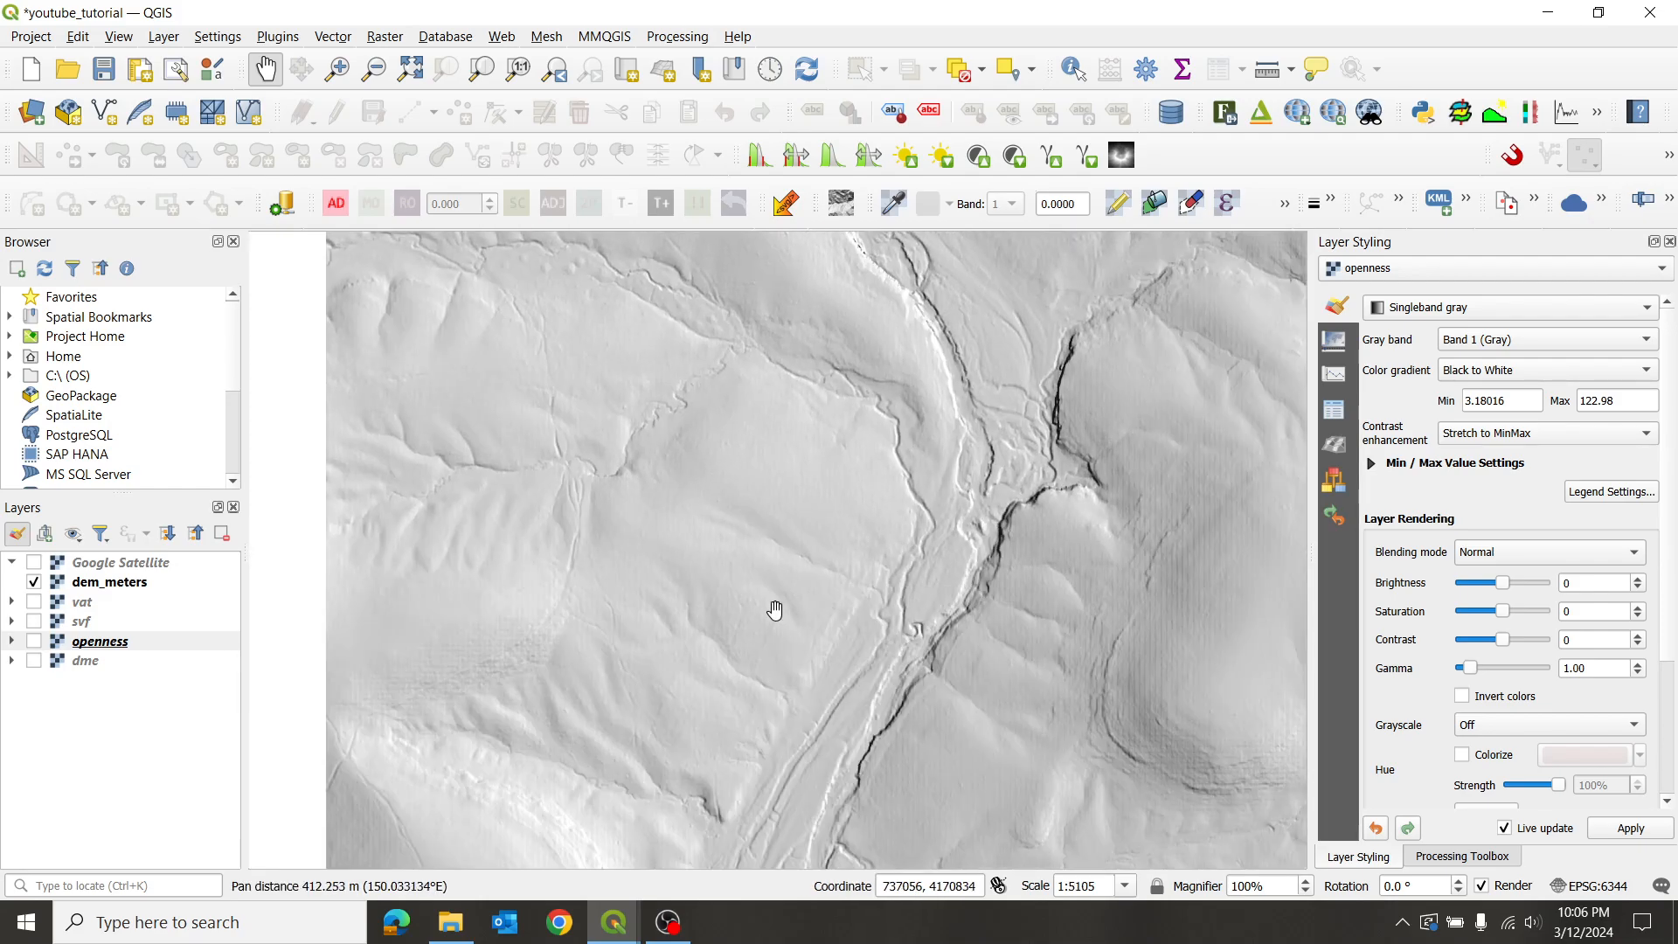
pyautogui.scroll(2, 765, 479)
pyautogui.scroll(-2, 708, 557)
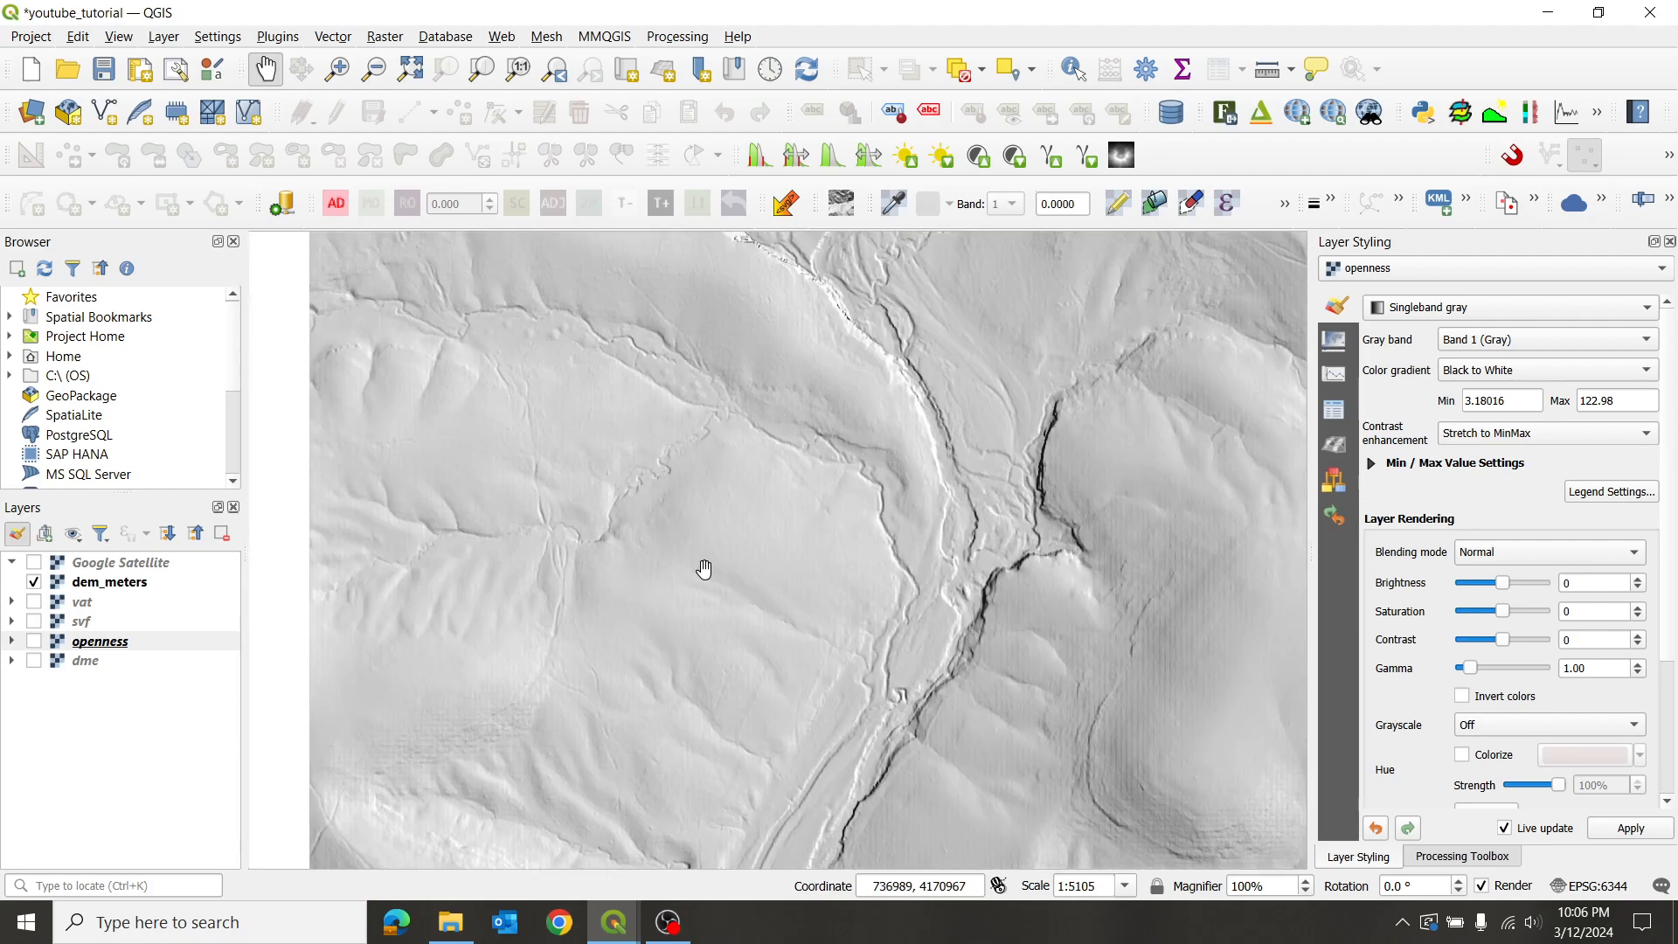
pyautogui.moveTo(913, 525); pyautogui.dragTo(653, 427)
pyautogui.moveTo(892, 592); pyautogui.dragTo(866, 367)
pyautogui.moveTo(717, 618); pyautogui.dragTo(900, 428)
pyautogui.moveTo(764, 598); pyautogui.dragTo(847, 457)
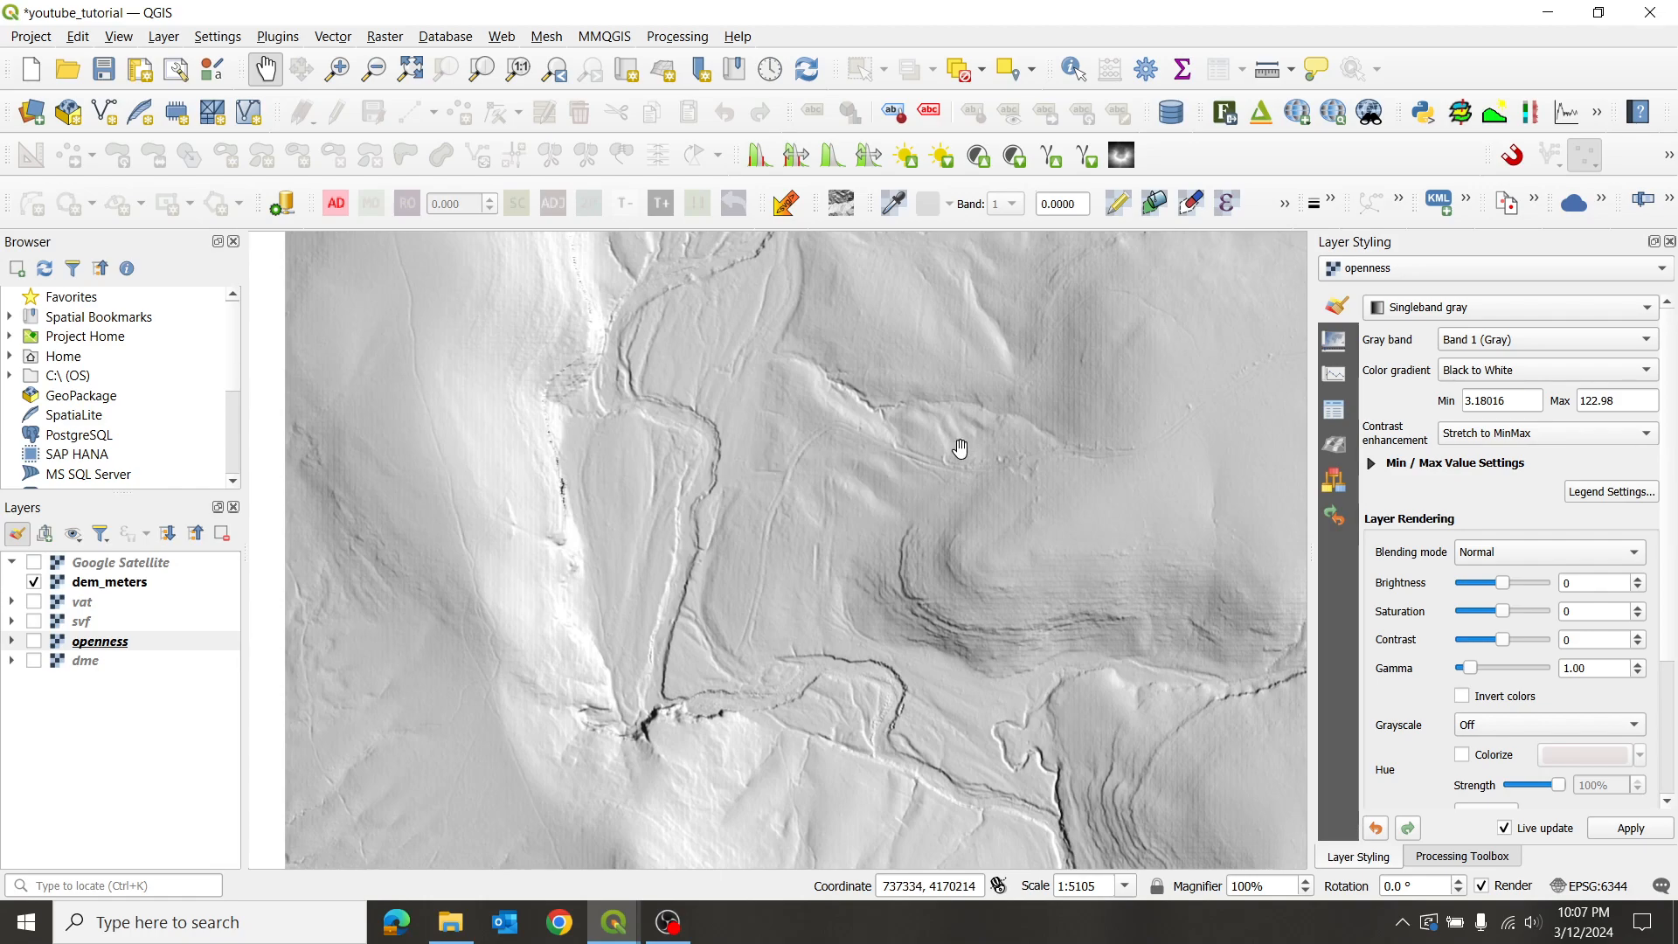
# - Pan the dem_meters hillshade across south-east, northern and eastern terrain, zooming in
pyautogui.moveTo(979, 576); pyautogui.dragTo(846, 385)
pyautogui.moveTo(1037, 669); pyautogui.dragTo(950, 467)
pyautogui.scroll(-1, 966, 525)
pyautogui.moveTo(1052, 752); pyautogui.dragTo(880, 535)
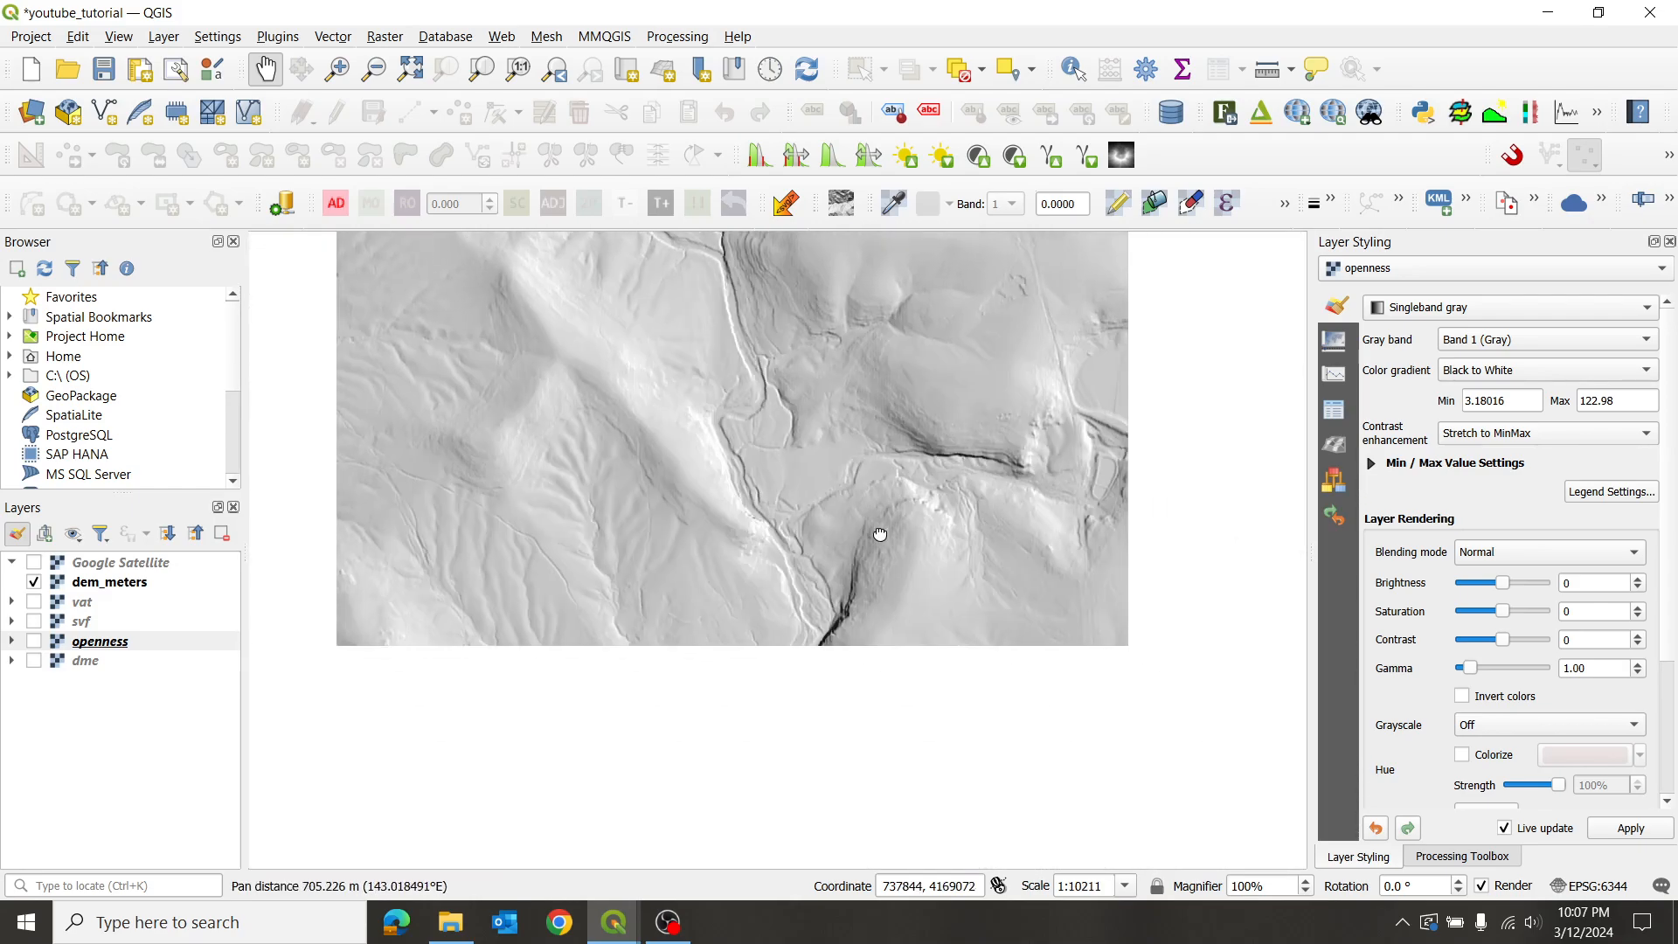
pyautogui.moveTo(881, 342); pyautogui.dragTo(926, 472)
pyautogui.moveTo(796, 387); pyautogui.dragTo(876, 562)
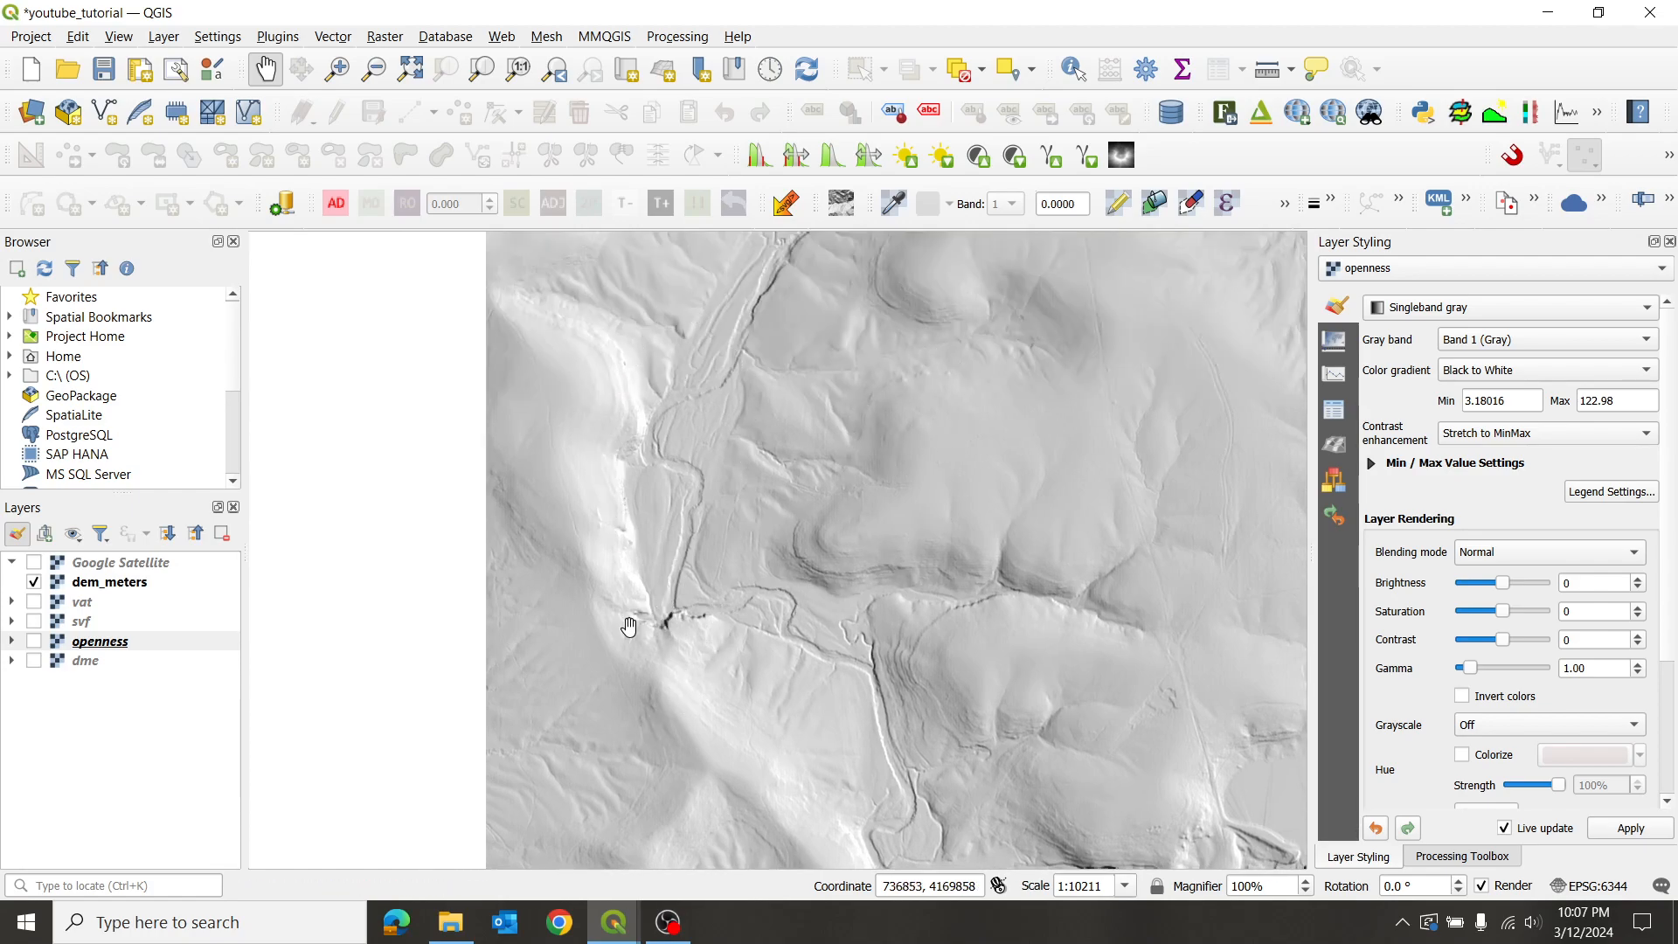
pyautogui.moveTo(941, 487); pyautogui.dragTo(766, 476)
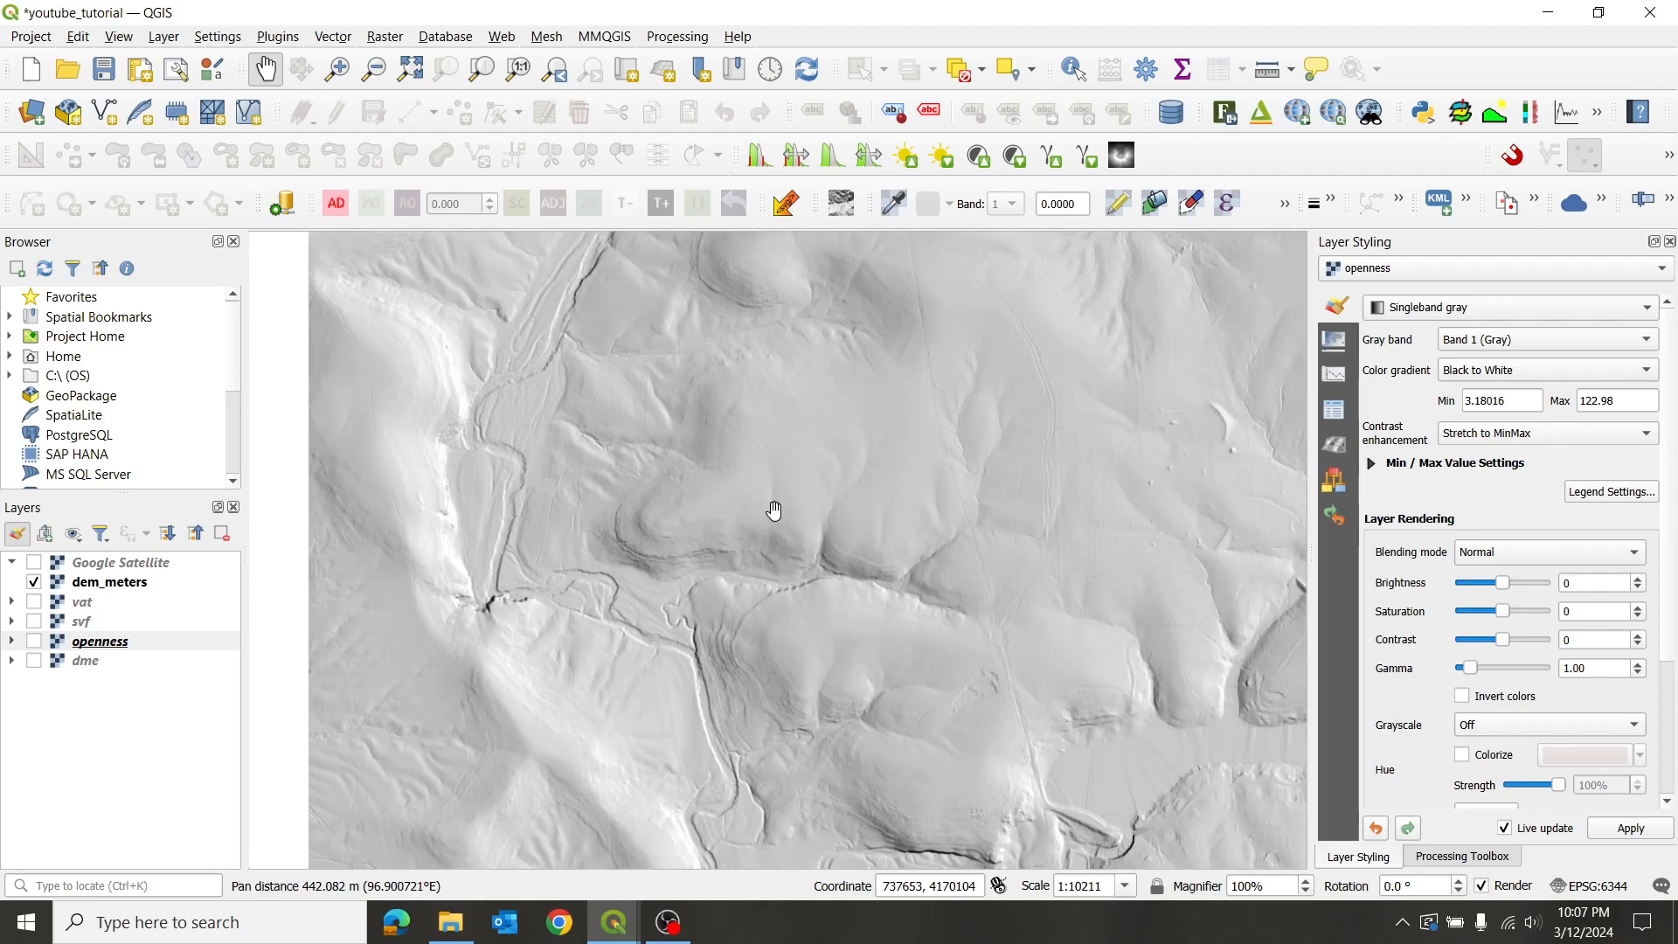
pyautogui.scroll(2, 637, 513)
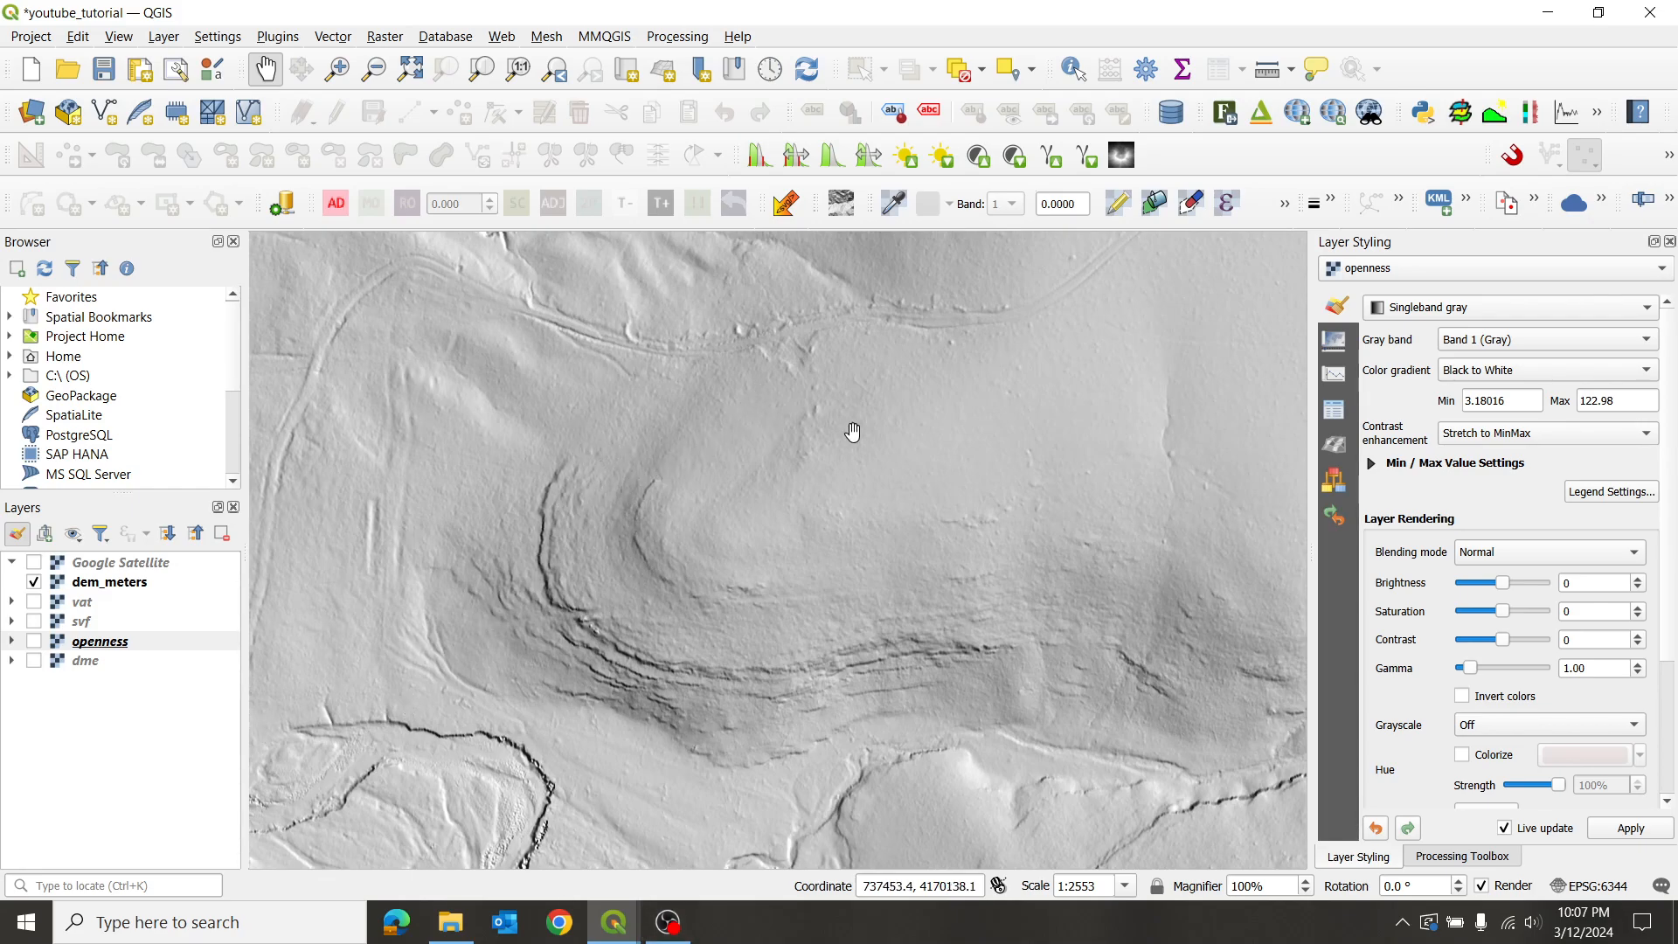
pyautogui.scroll(1, 654, 620)
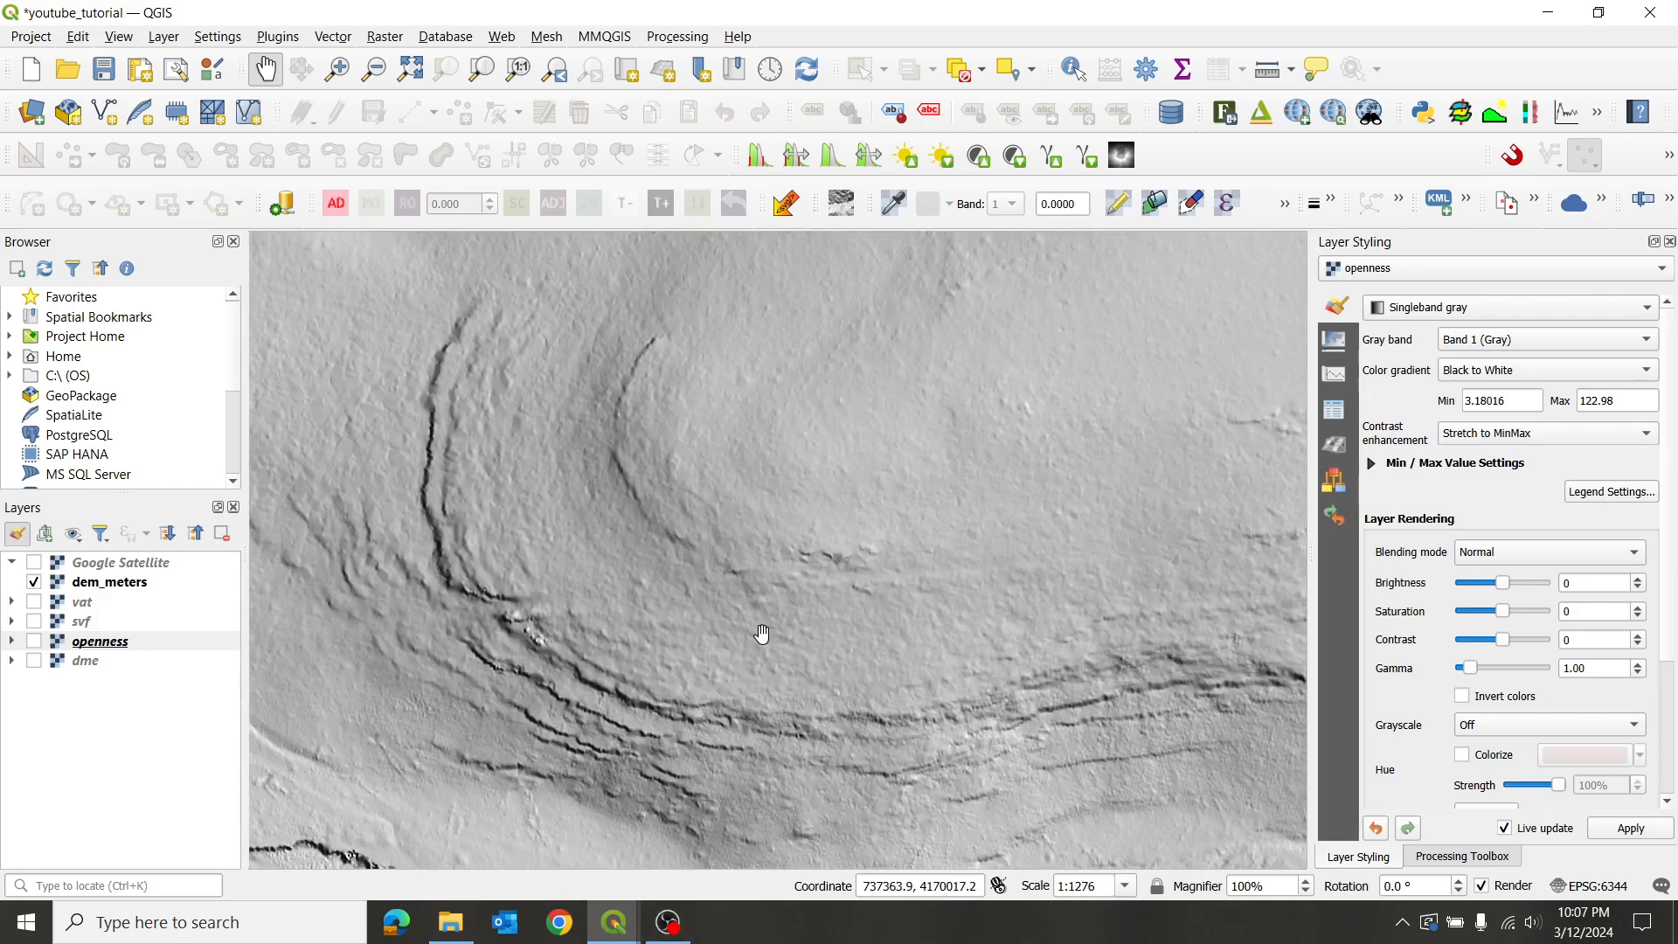
# - Follow the terraced slope south into the south-eastern valleys, zooming to about 1:1276
pyautogui.moveTo(762, 635); pyautogui.dragTo(835, 346)
pyautogui.scroll(-1, 776, 475)
pyautogui.moveTo(776, 717); pyautogui.dragTo(728, 454)
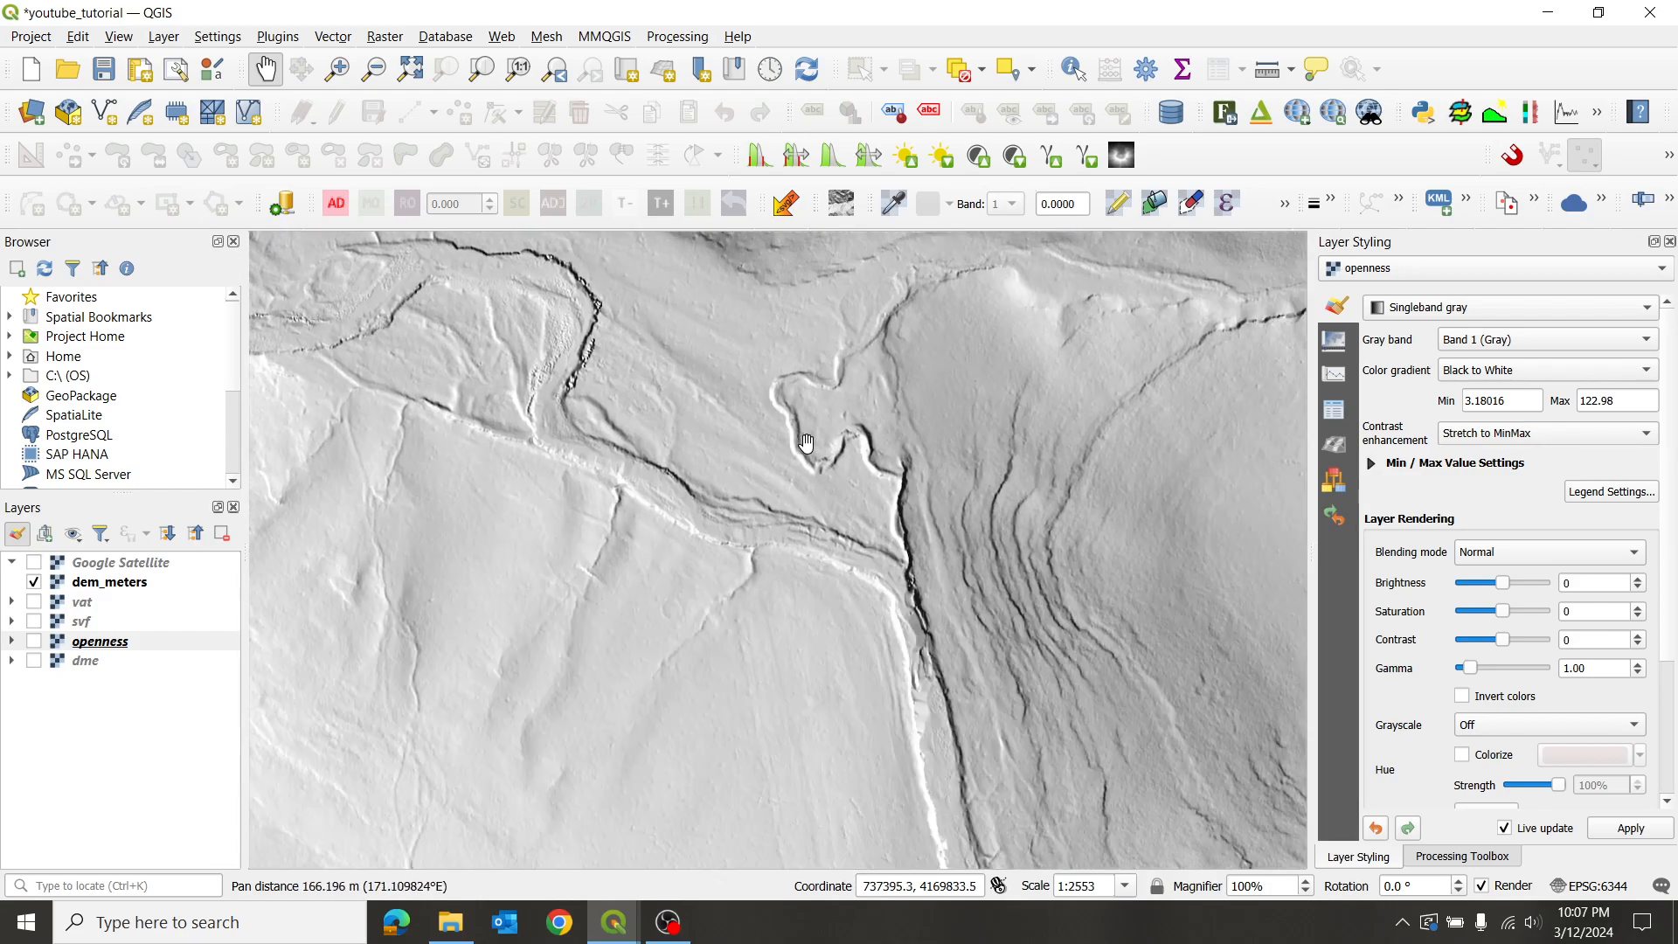
pyautogui.scroll(-1, 802, 453)
pyautogui.moveTo(884, 638); pyautogui.dragTo(768, 449)
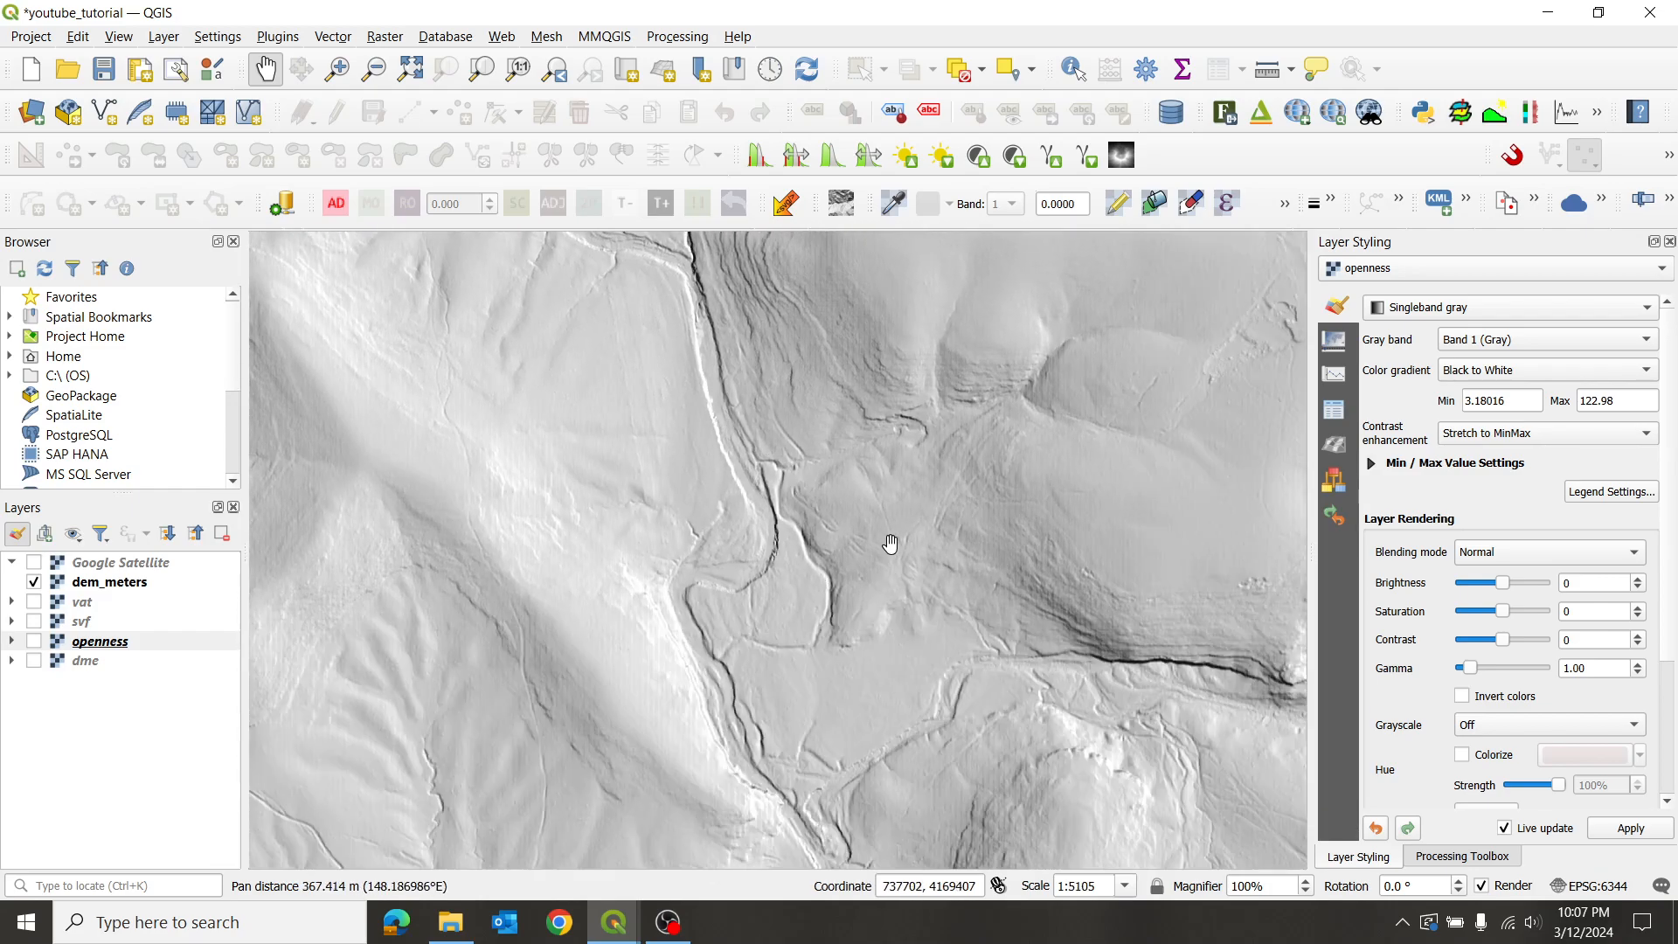
pyautogui.moveTo(1041, 709); pyautogui.dragTo(853, 585)
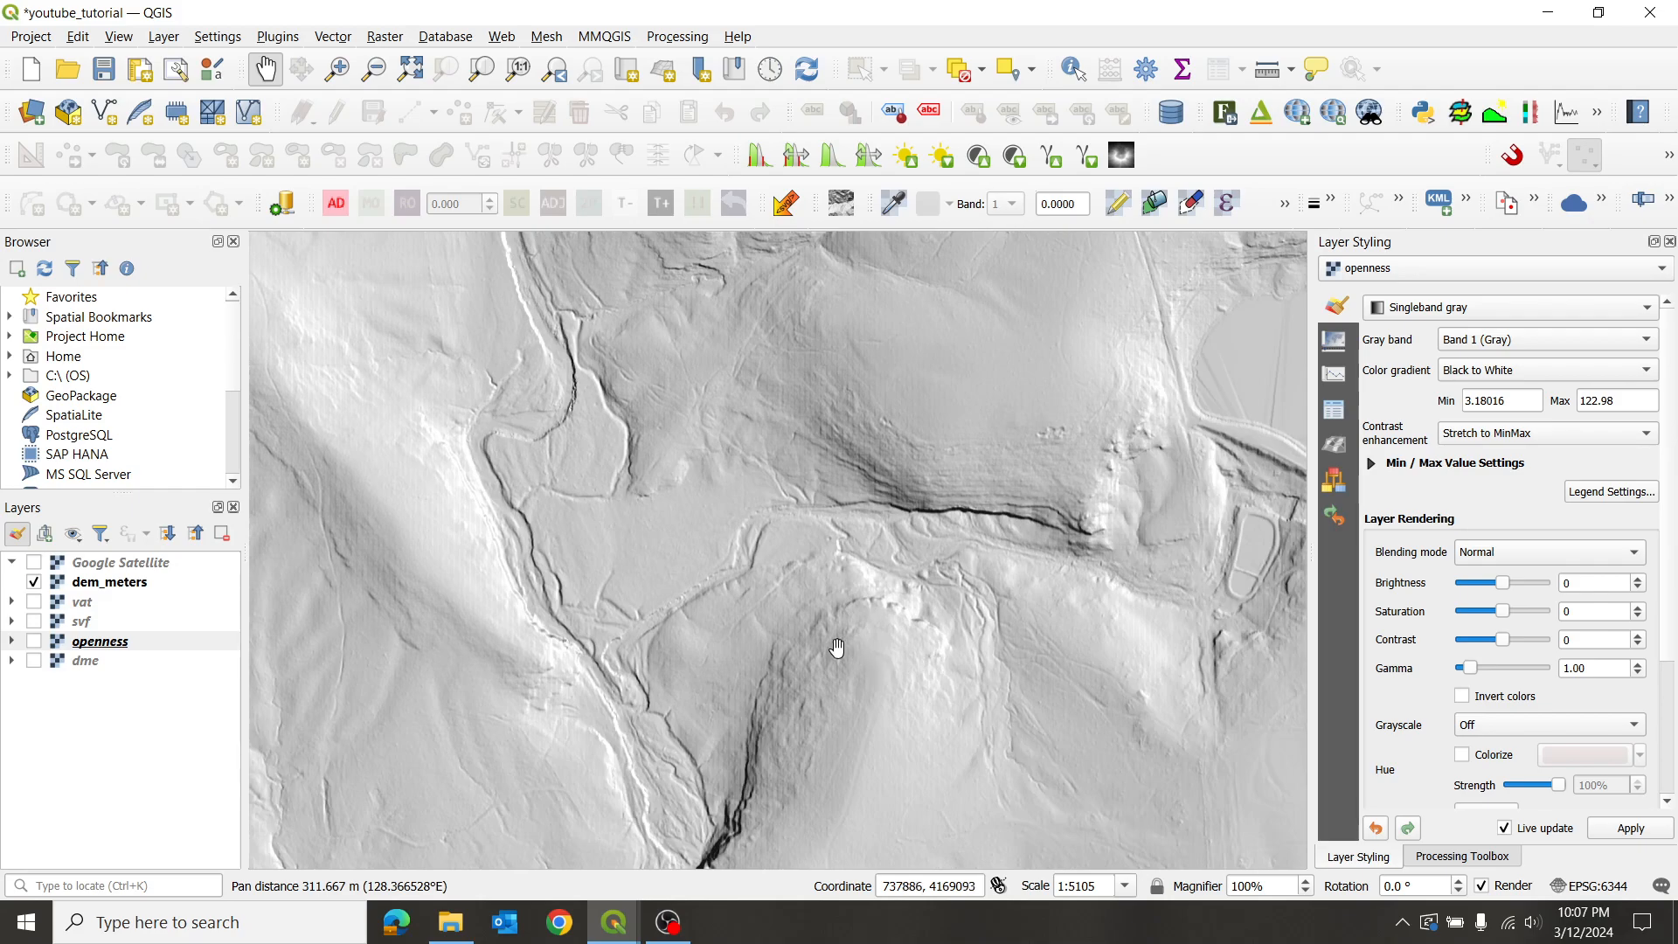
pyautogui.scroll(1, 801, 554)
pyautogui.scroll(1, 809, 547)
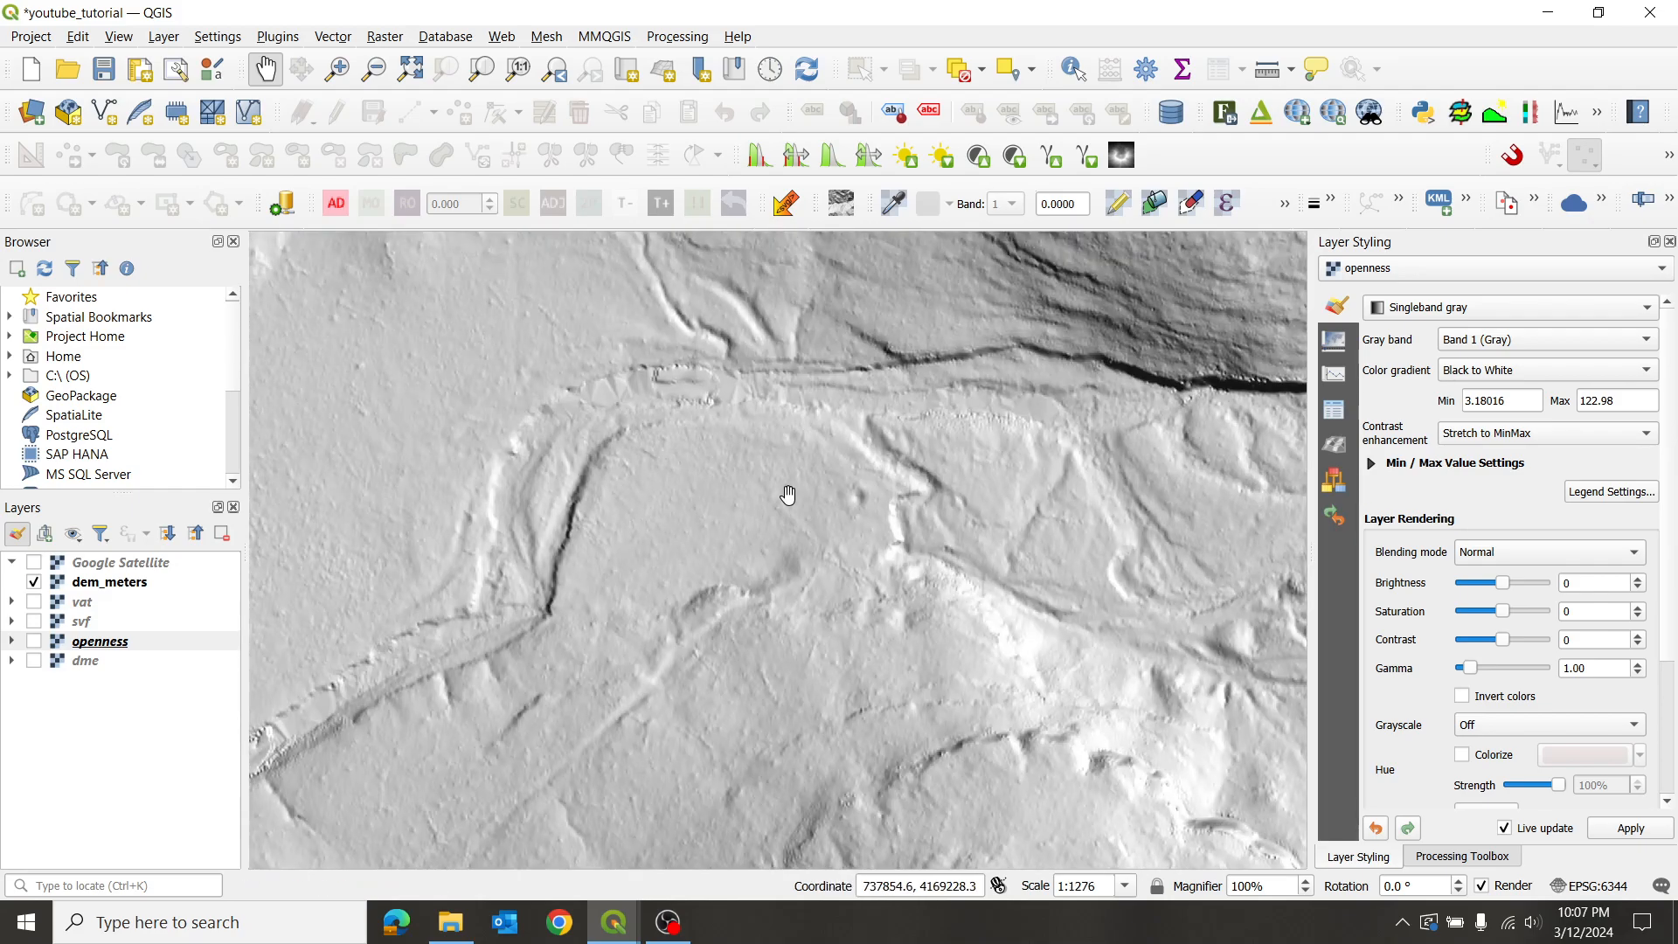